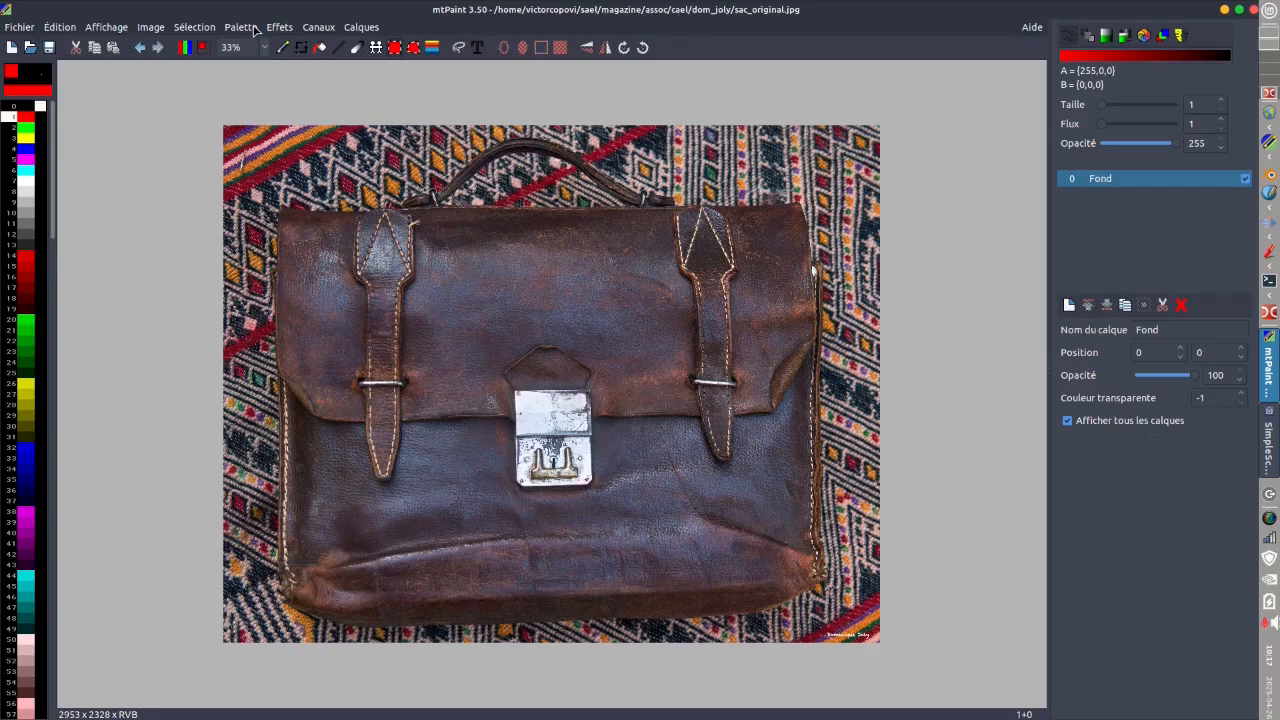
- Create an alpha channel for the image with the initial state Définis
{"action": "left_click", "coordinate": [314, 27]}
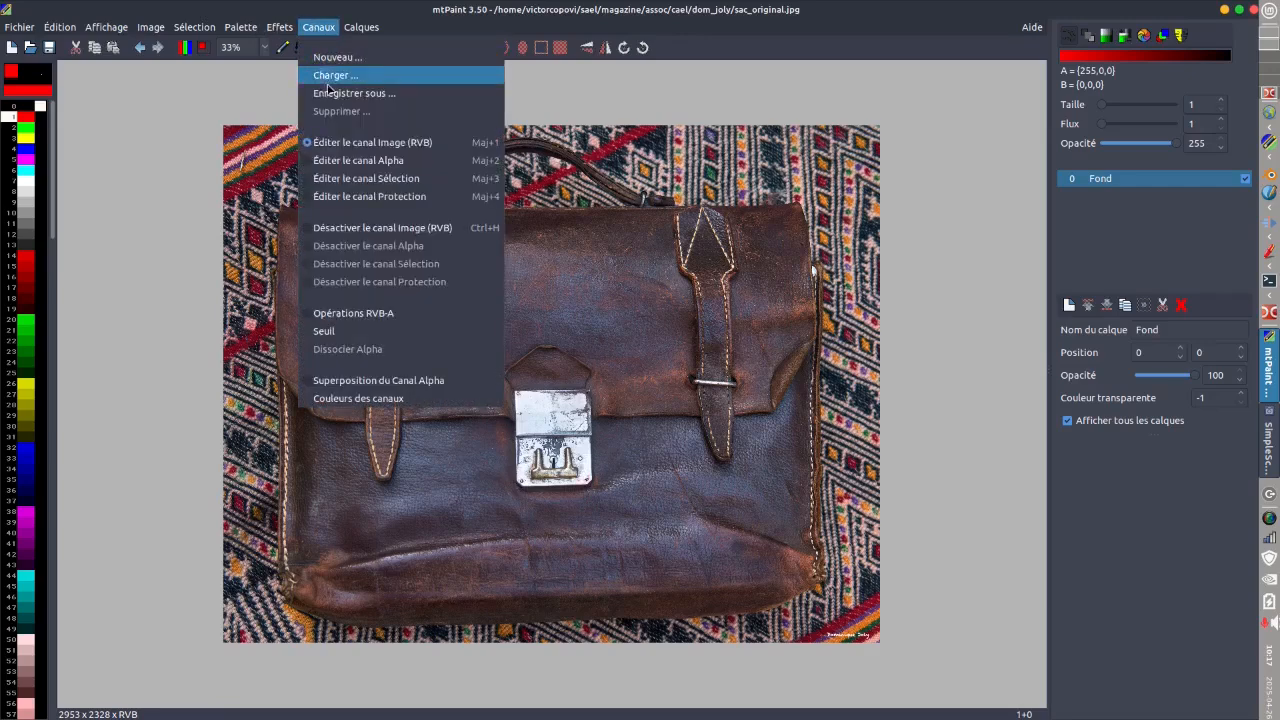
{"action": "left_click", "coordinate": [333, 163]}
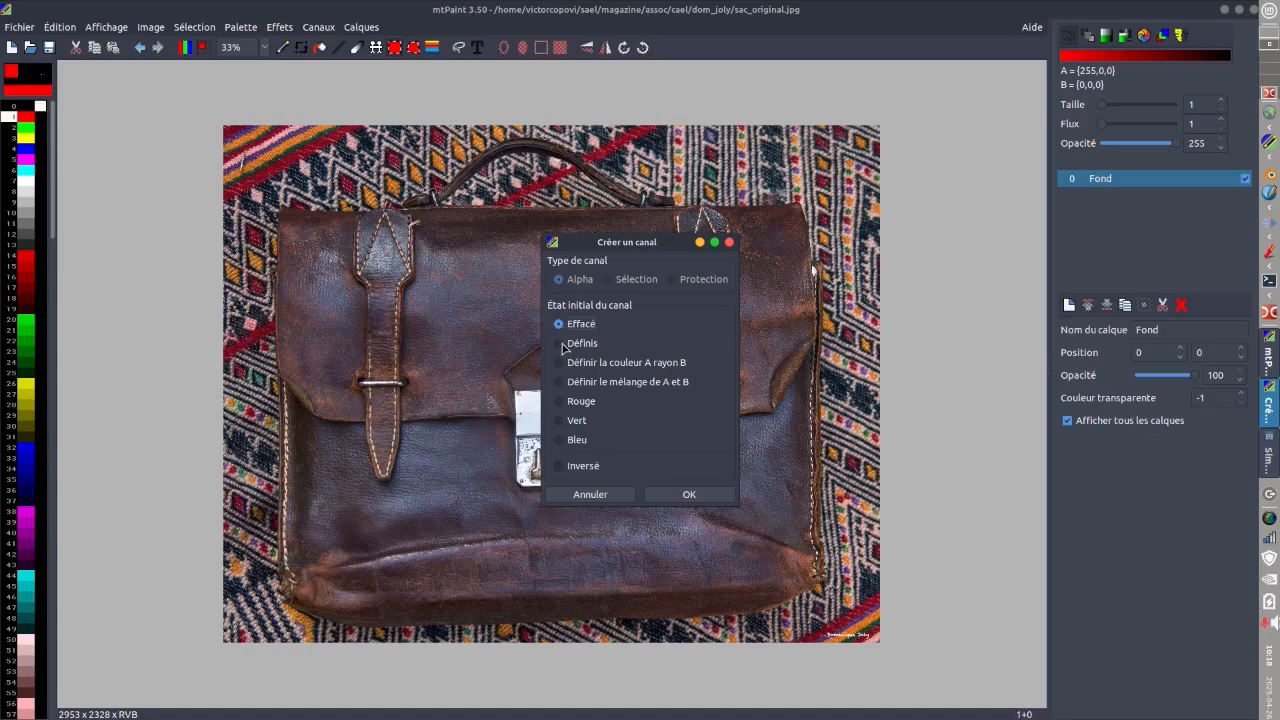
{"action": "left_click", "coordinate": [563, 345]}
{"action": "left_click", "coordinate": [688, 495]}
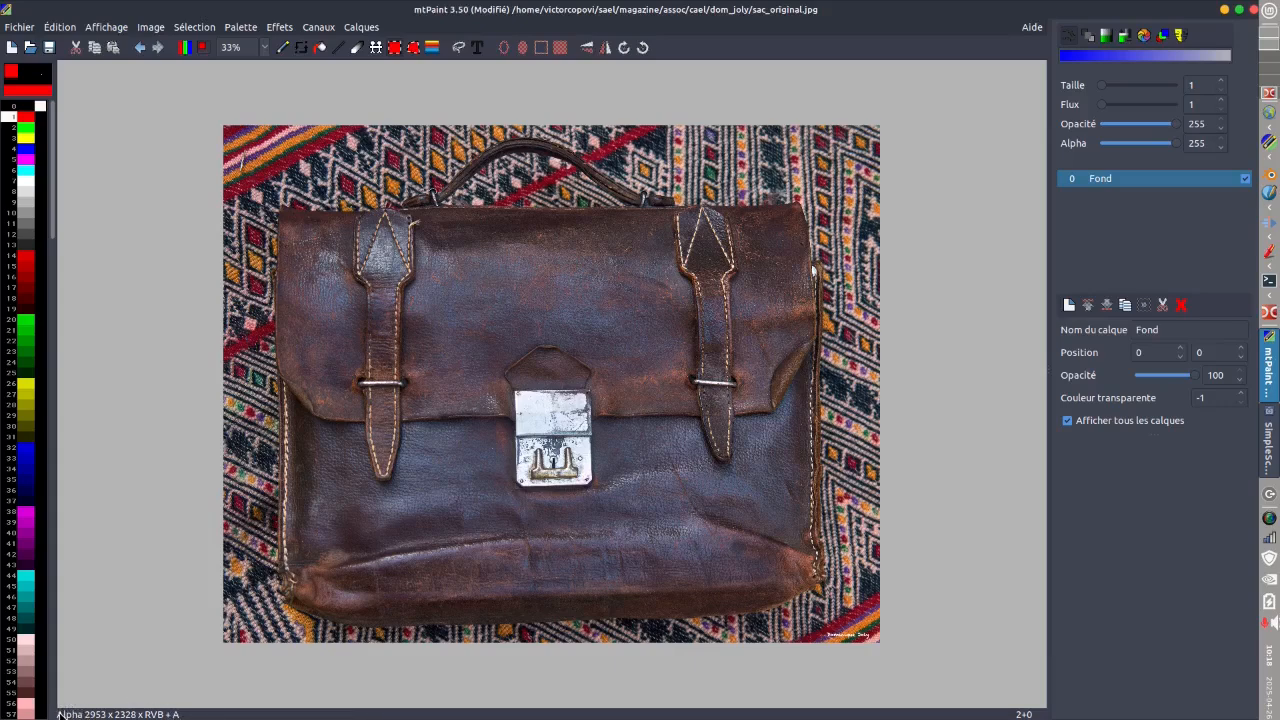
- Switch editing to the RGB image channel and back to the alpha channel
{"action": "left_click", "coordinate": [317, 28]}
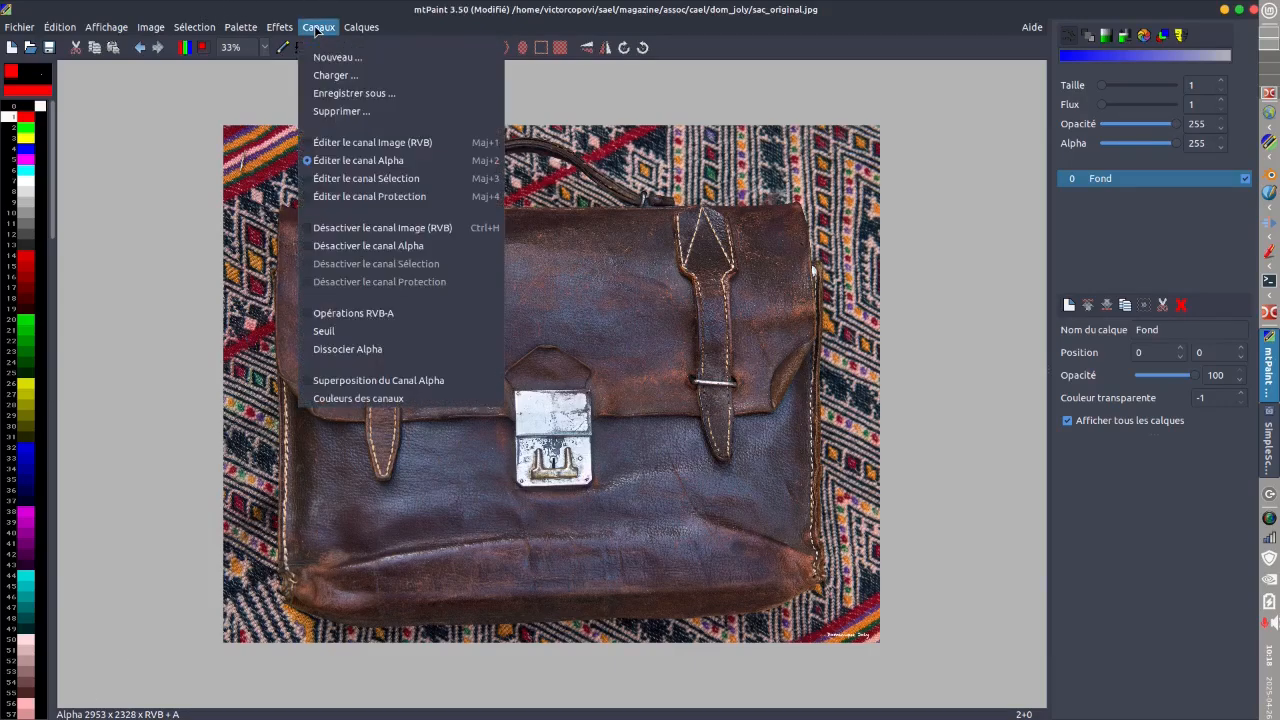
{"action": "left_click", "coordinate": [352, 147]}
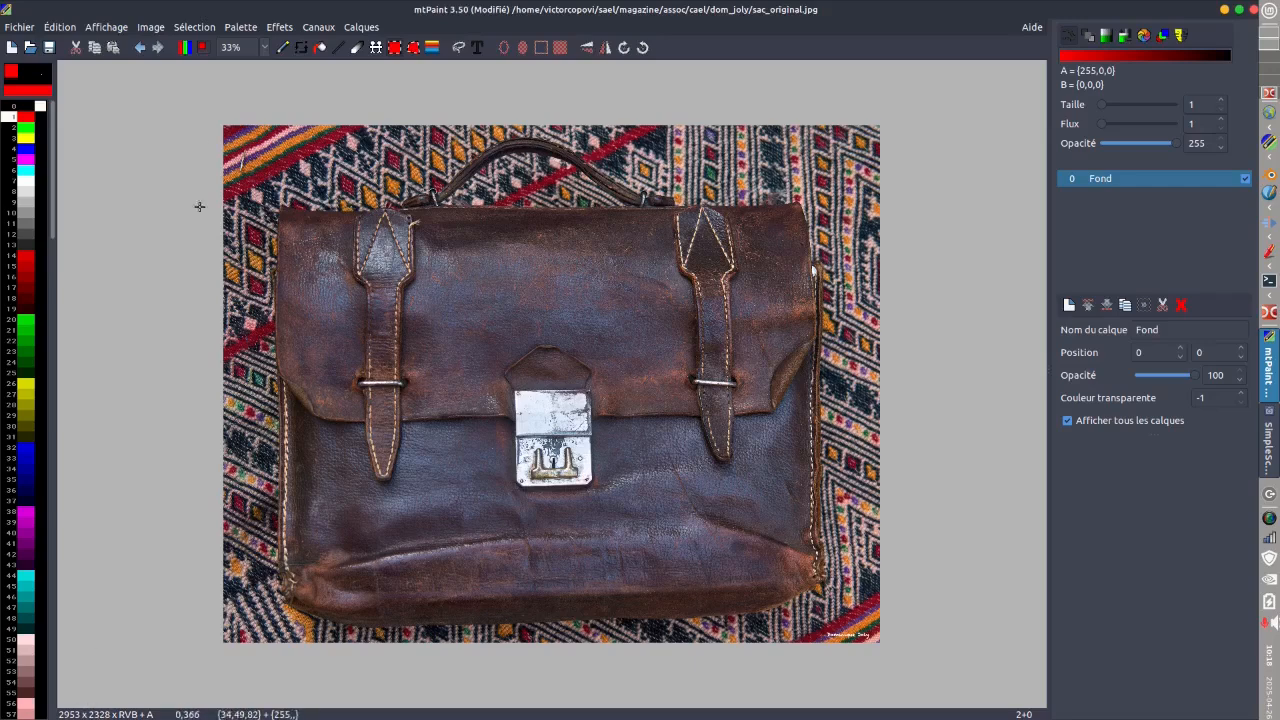
{"action": "left_click", "coordinate": [318, 27]}
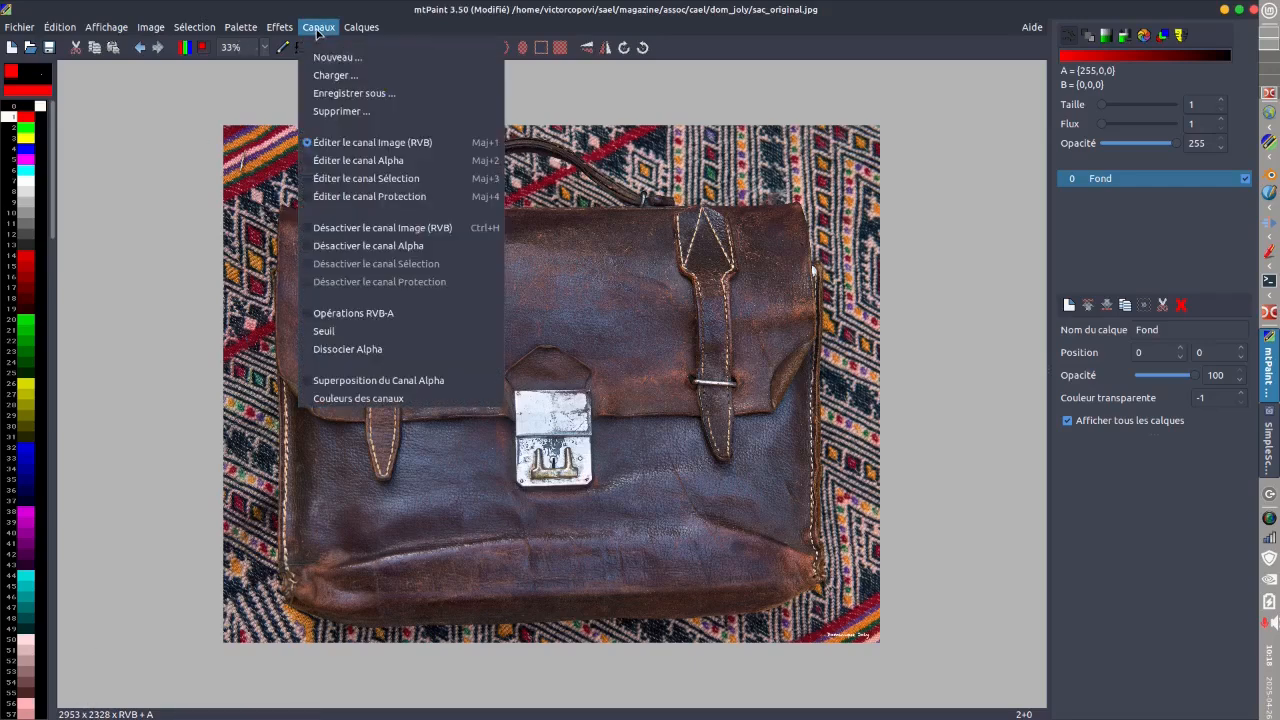
{"action": "left_click", "coordinate": [360, 163]}
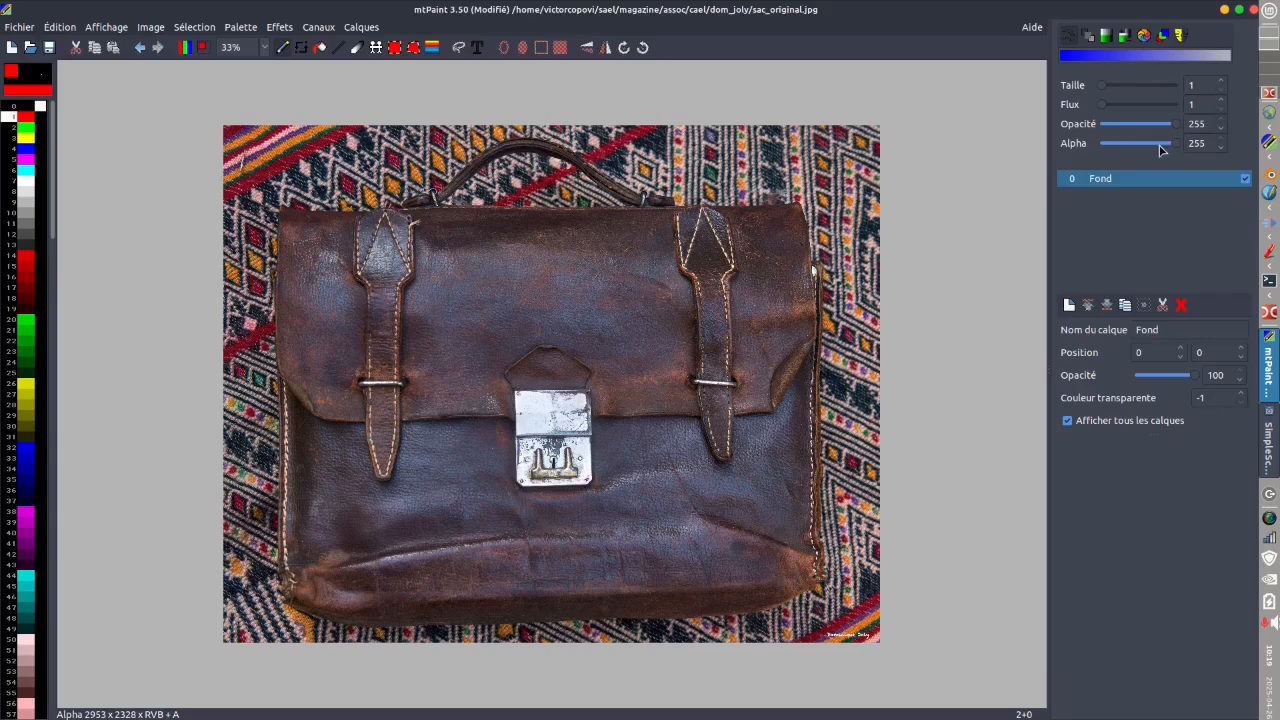
- Paint the patch of rug at the photo's upper-right corner transparent with brush size 89 and alpha 0
{"action": "mouse_move", "coordinate": [1174, 148]}
{"action": "left_mouse_down"}
{"action": "mouse_move", "coordinate": [1100, 152]}
{"action": "mouse_move", "coordinate": [1183, 147]}
{"action": "left_mouse_up"}
{"action": "left_click_drag", "start_coordinate": [1103, 92], "coordinate": [1127, 90]}
{"action": "left_click", "coordinate": [836, 150]}
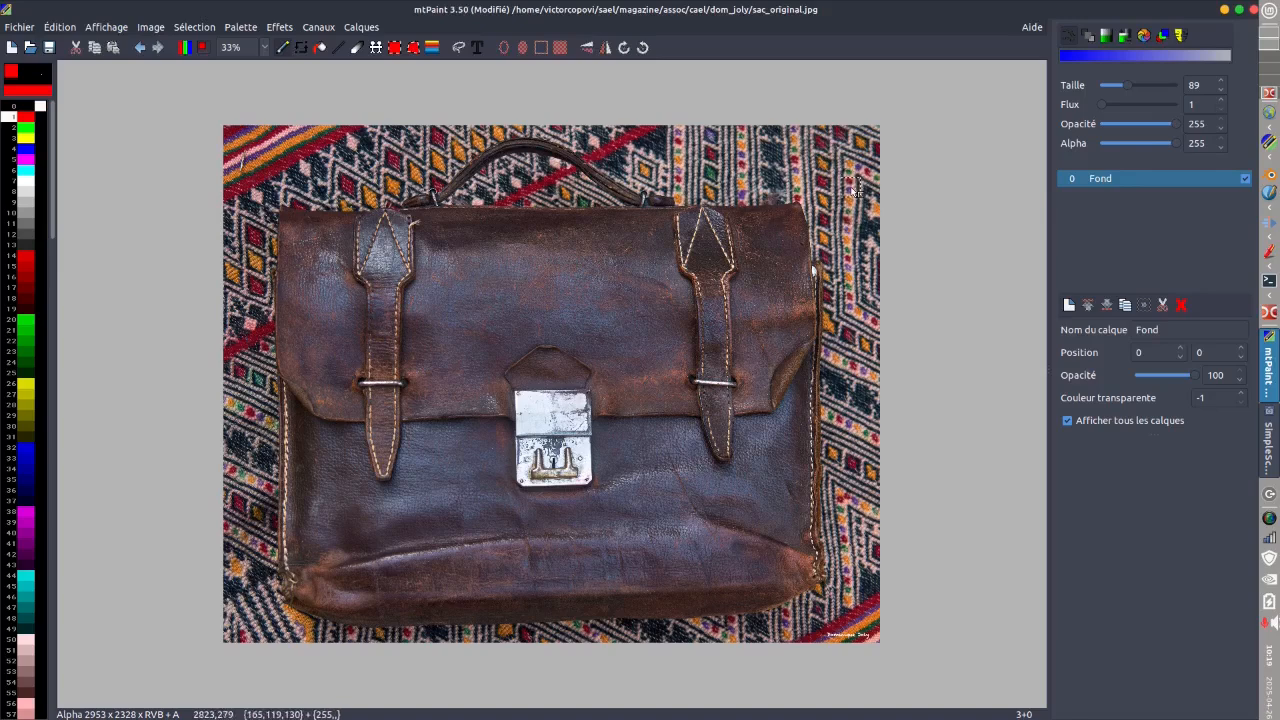
{"action": "left_click_drag", "start_coordinate": [1172, 146], "coordinate": [1100, 148]}
{"action": "mouse_move", "coordinate": [852, 163]}
{"action": "left_mouse_down"}
{"action": "mouse_move", "coordinate": [854, 200]}
{"action": "mouse_move", "coordinate": [855, 152]}
{"action": "mouse_move", "coordinate": [830, 142]}
{"action": "mouse_move", "coordinate": [862, 136]}
{"action": "mouse_move", "coordinate": [876, 140]}
{"action": "mouse_move", "coordinate": [872, 191]}
{"action": "left_mouse_up"}
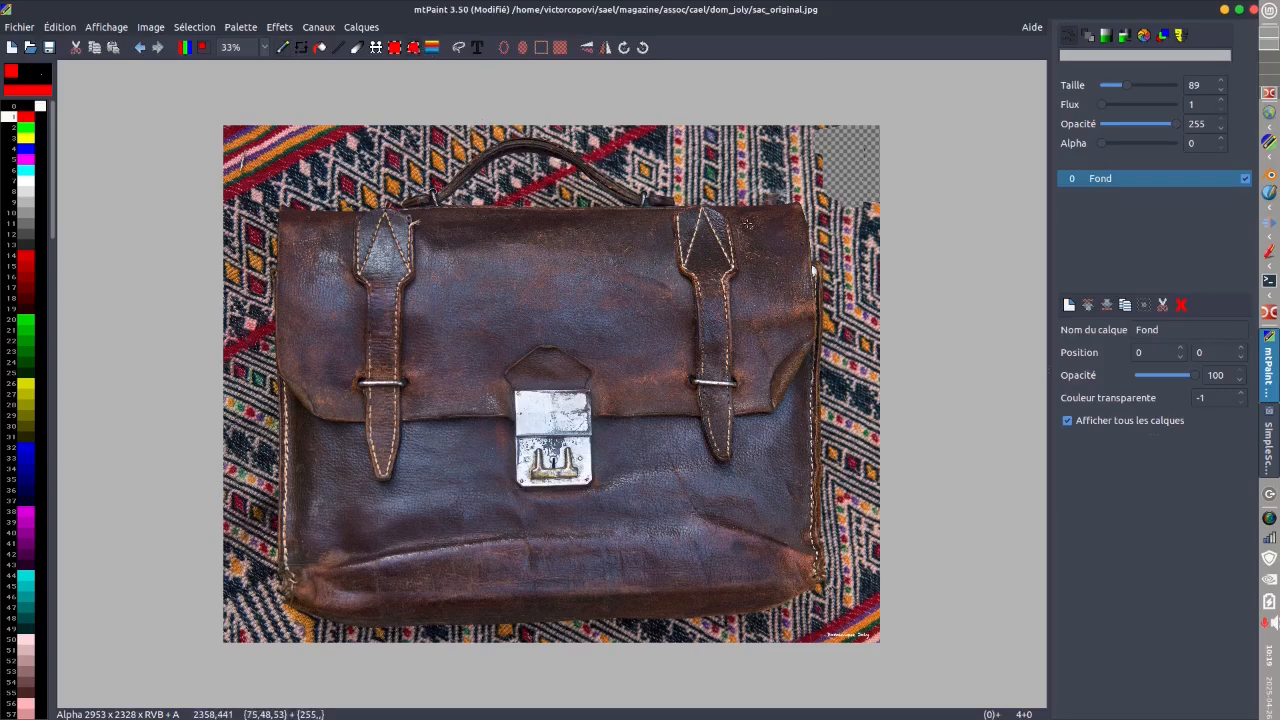
- Start a polygon selection at the handle's right end and trace the bag's top edge to its right corner
{"action": "scroll", "coordinate": [670, 192], "scroll_direction": "up", "scroll_amount": 1}
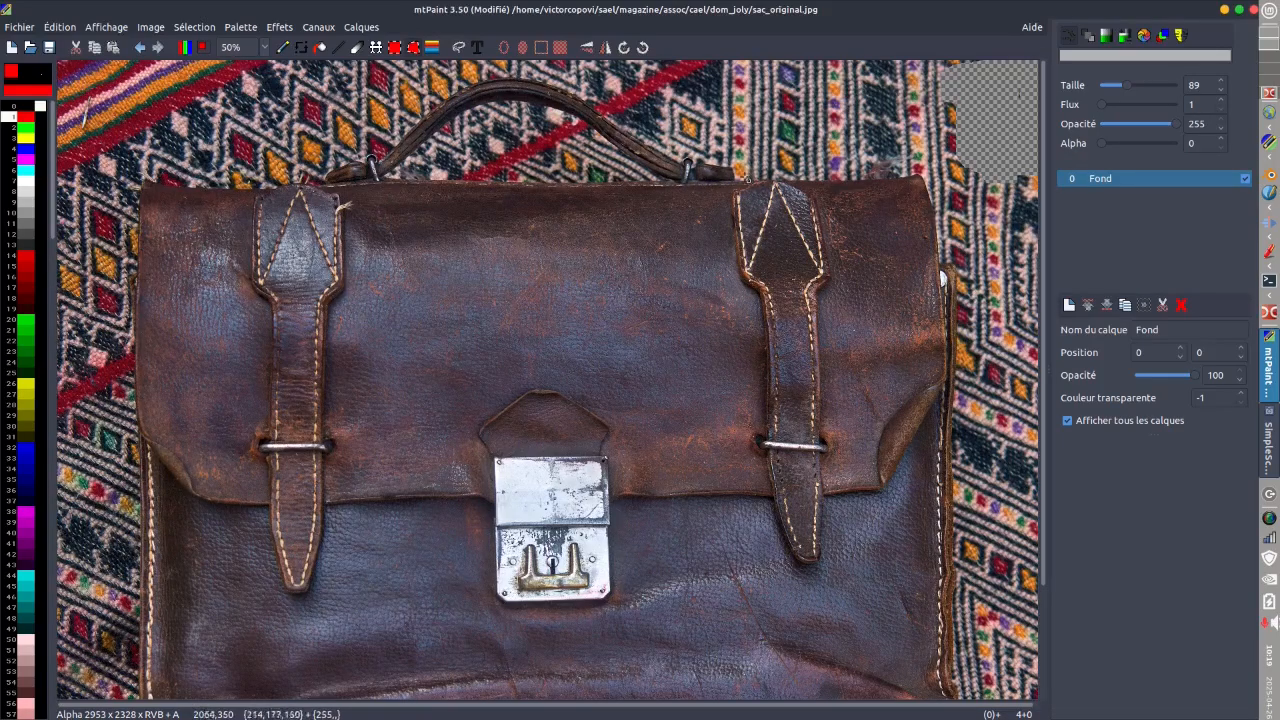
{"action": "scroll", "coordinate": [738, 184], "scroll_direction": "up", "scroll_amount": 1}
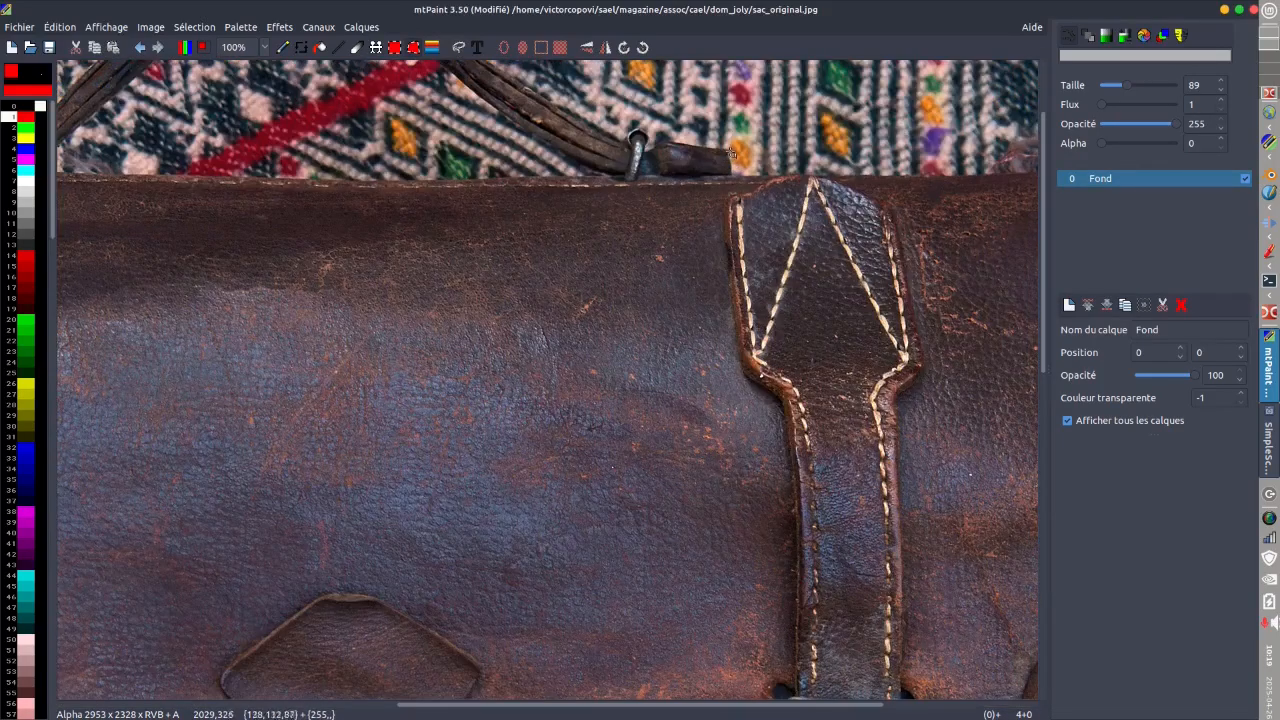
{"action": "mouse_move", "coordinate": [735, 178]}
{"action": "left_mouse_down"}
{"action": "mouse_move", "coordinate": [857, 167]}
{"action": "mouse_move", "coordinate": [873, 170]}
{"action": "mouse_move", "coordinate": [828, 178]}
{"action": "mouse_move", "coordinate": [930, 178]}
{"action": "left_mouse_up"}
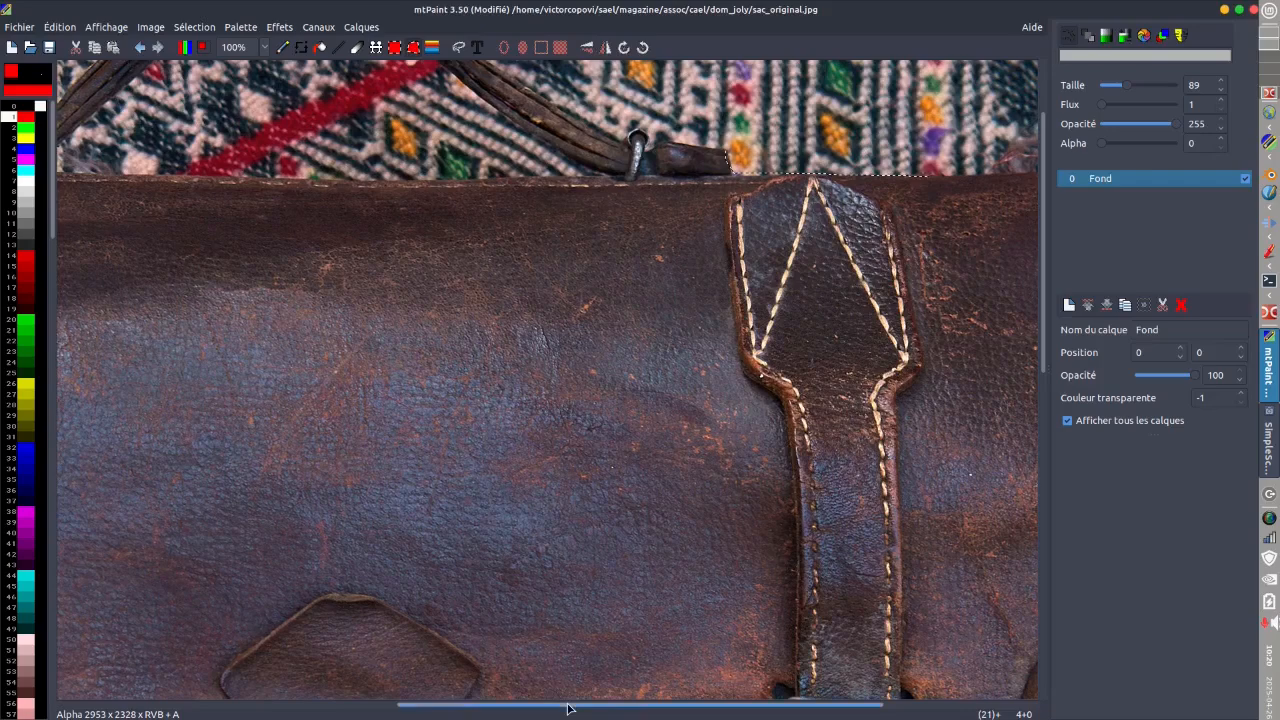
{"action": "left_click_drag", "start_coordinate": [567, 708], "coordinate": [721, 708]}
{"action": "left_click", "coordinate": [721, 173]}
{"action": "left_click", "coordinate": [788, 166]}
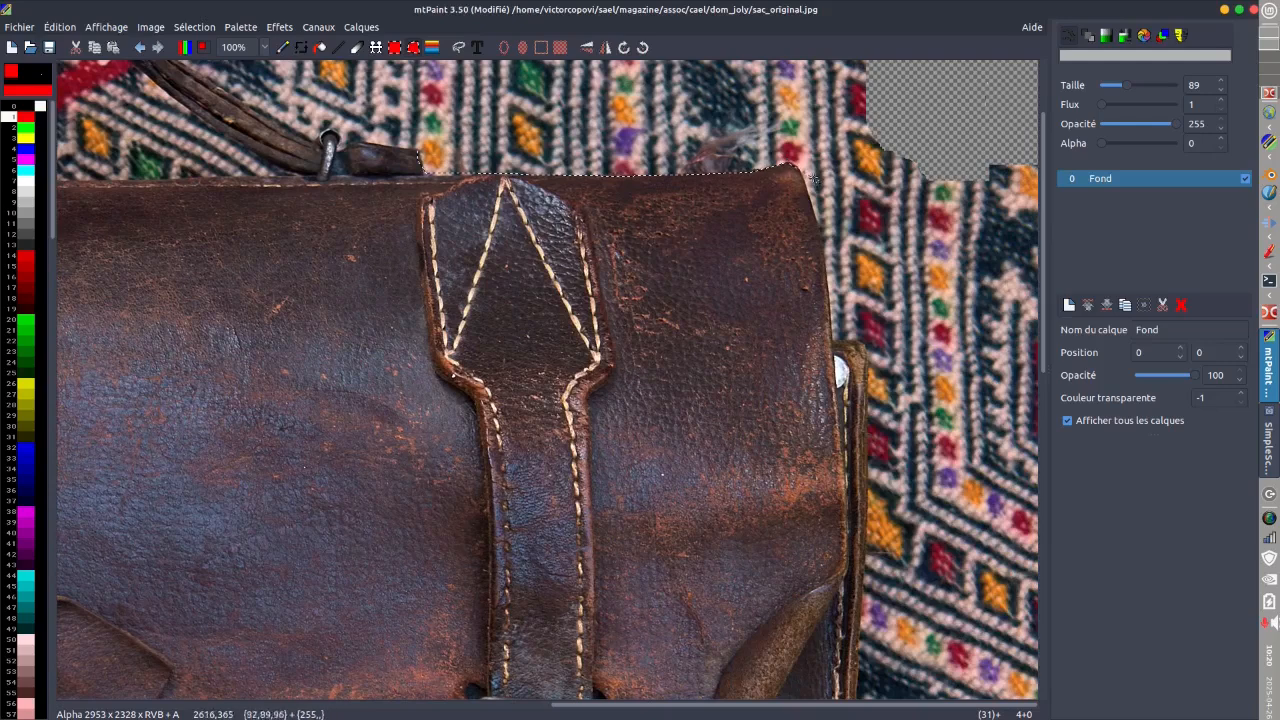
- Continue the selection outline around the upper-right corner, down the flap's right edge and onto the side gusset
{"action": "left_click", "coordinate": [806, 188]}
{"action": "left_click", "coordinate": [816, 222]}
{"action": "left_click", "coordinate": [823, 250]}
{"action": "left_click", "coordinate": [826, 275]}
{"action": "left_click", "coordinate": [829, 300]}
{"action": "left_click", "coordinate": [831, 325]}
{"action": "left_click", "coordinate": [834, 348]}
{"action": "left_click", "coordinate": [836, 372]}
{"action": "left_click", "coordinate": [835, 342]}
{"action": "left_click", "coordinate": [866, 372]}
{"action": "left_click", "coordinate": [866, 390]}
{"action": "left_click", "coordinate": [867, 432]}
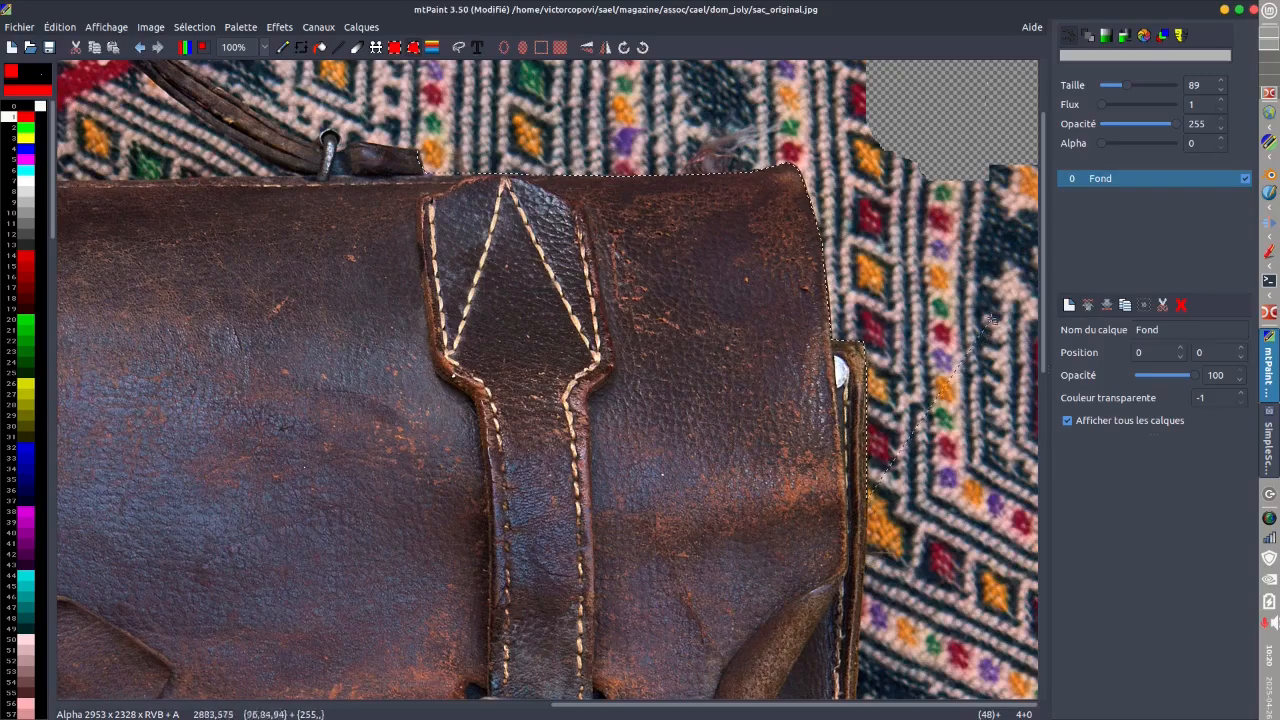
- Extend the polygon outline down the middle part of the bag's right side, following the gusset's outer edge
{"action": "left_click_drag", "start_coordinate": [1046, 246], "coordinate": [1040, 362]}
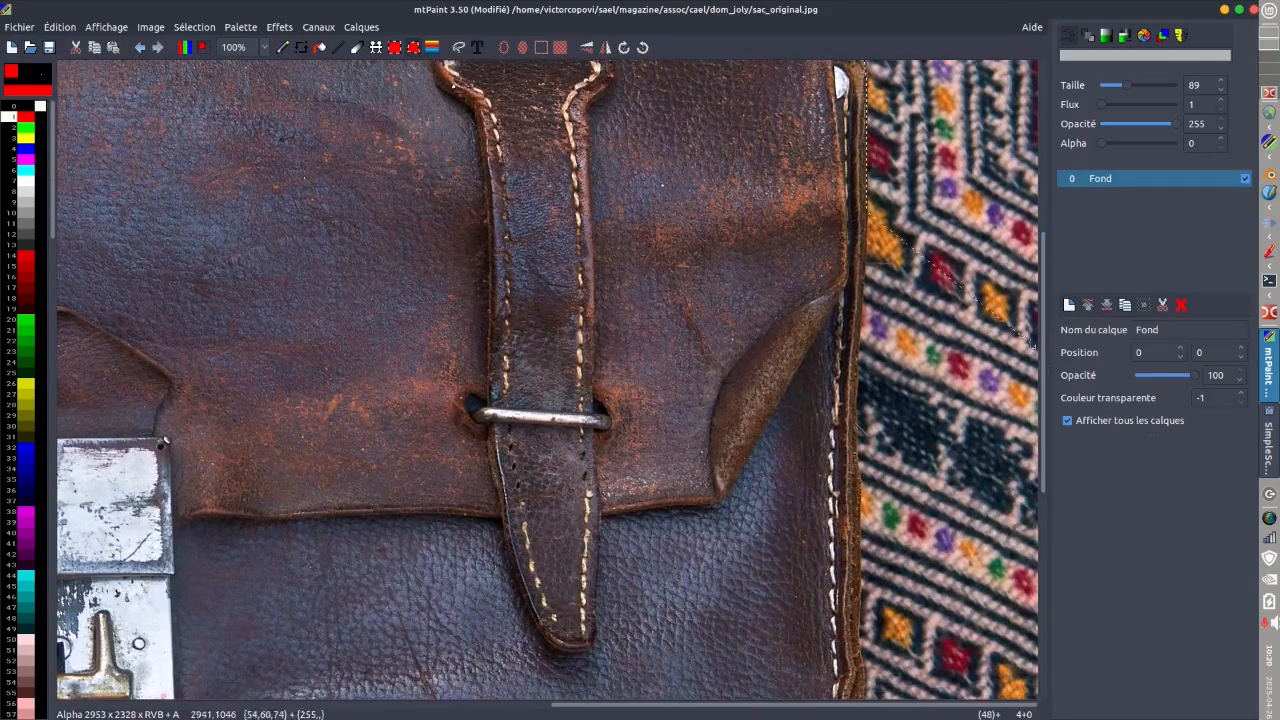
{"action": "left_click", "coordinate": [865, 282]}
{"action": "left_click", "coordinate": [861, 305]}
{"action": "left_click", "coordinate": [858, 340]}
{"action": "left_click", "coordinate": [856, 383]}
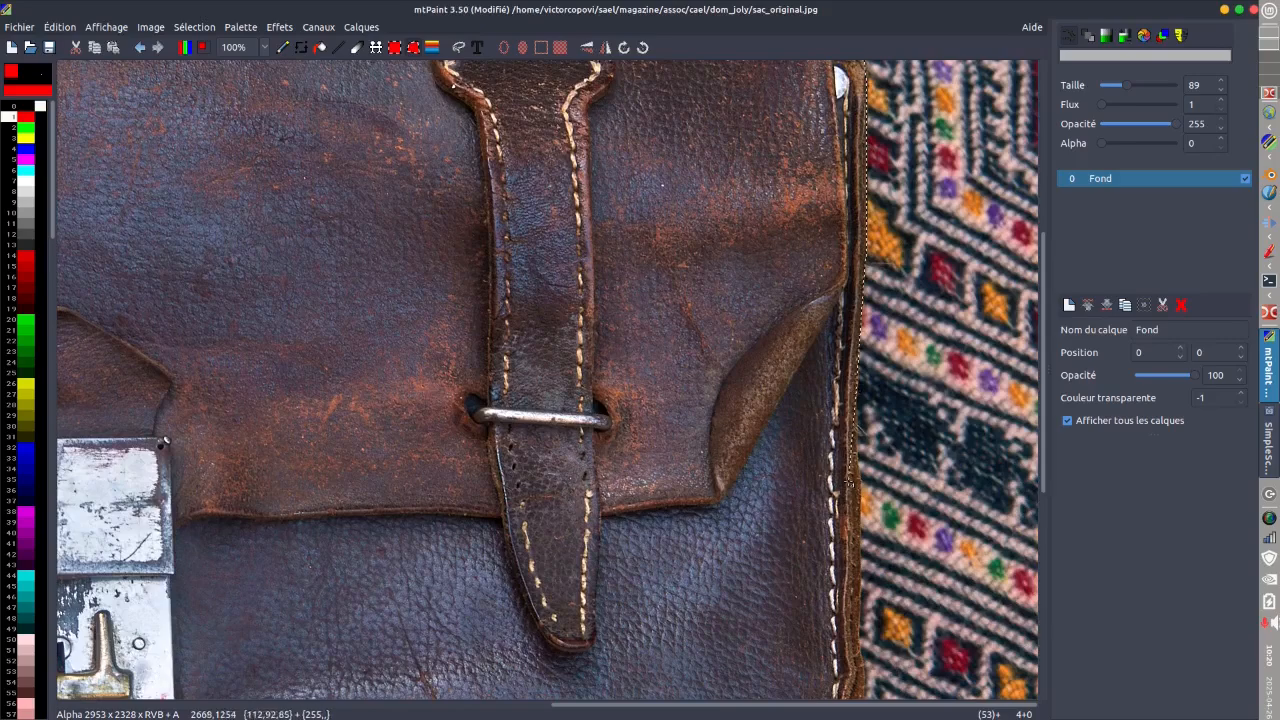
{"action": "left_click", "coordinate": [855, 430]}
{"action": "left_click", "coordinate": [862, 522]}
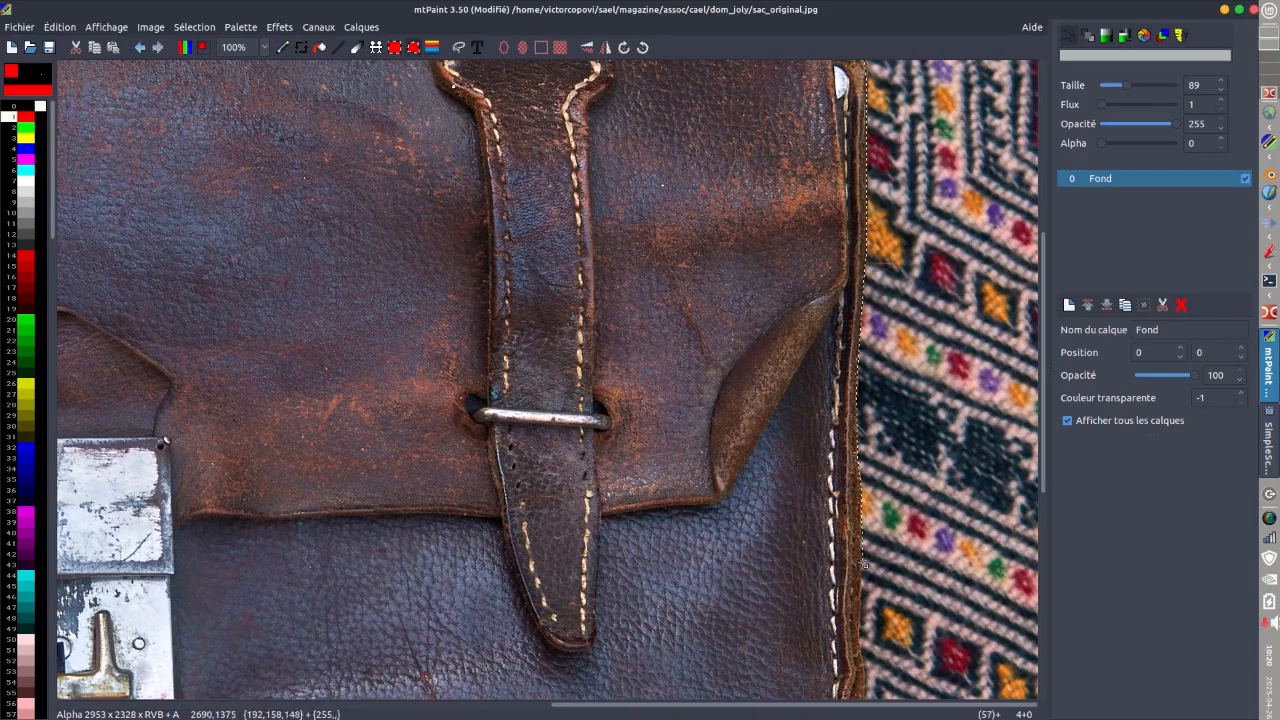
{"action": "left_click", "coordinate": [863, 572]}
{"action": "left_click", "coordinate": [861, 600]}
{"action": "left_click", "coordinate": [860, 620]}
{"action": "left_click", "coordinate": [858, 635]}
{"action": "left_click", "coordinate": [858, 645]}
{"action": "left_click", "coordinate": [857, 650]}
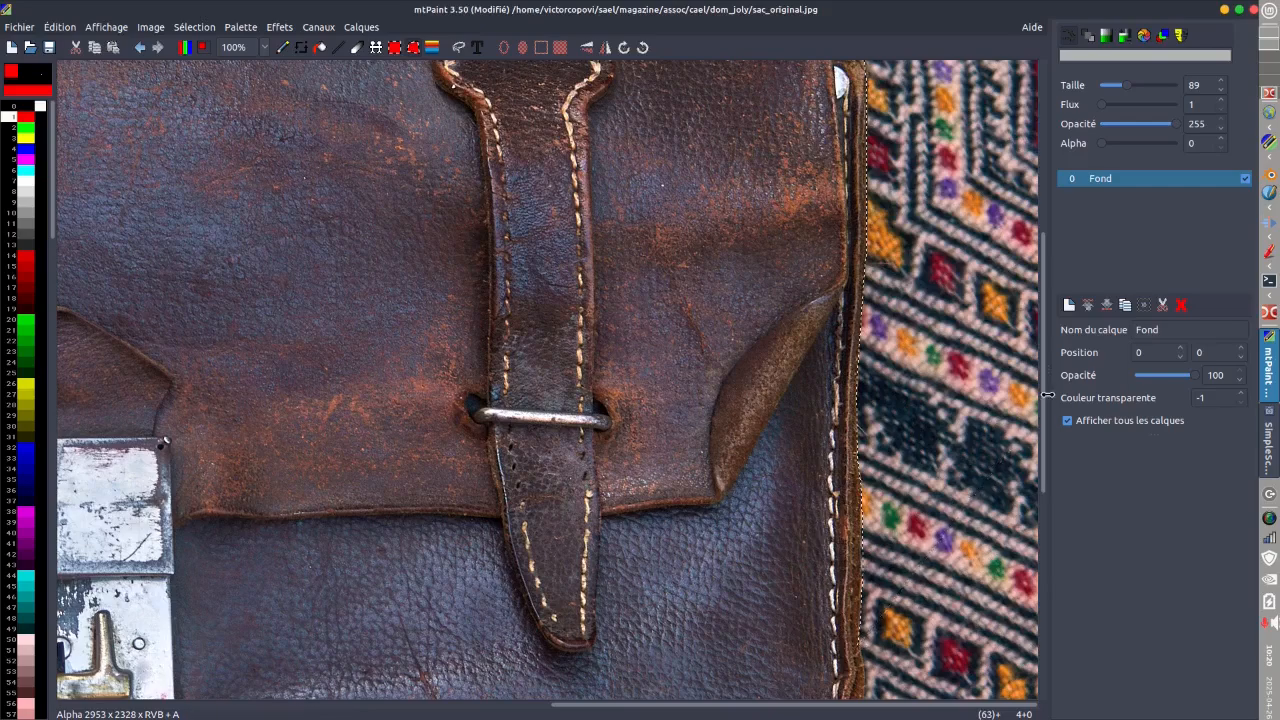
- Trace the lower right side of the bag, following the gusset closely around the frayed stitching at the bottom corner
{"action": "left_click_drag", "start_coordinate": [1044, 407], "coordinate": [1044, 555]}
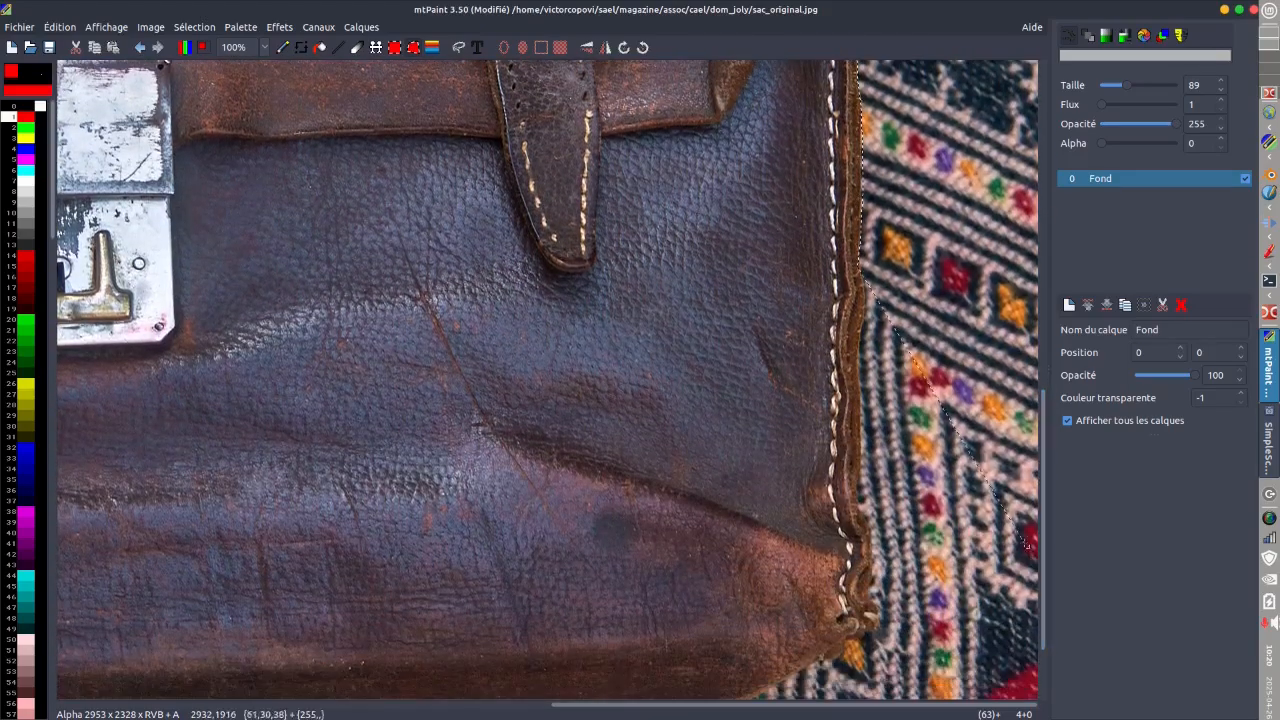
{"action": "left_click_drag", "start_coordinate": [867, 295], "coordinate": [858, 402]}
{"action": "left_click", "coordinate": [858, 494]}
{"action": "left_click", "coordinate": [871, 535]}
{"action": "left_click", "coordinate": [874, 549]}
{"action": "left_click", "coordinate": [874, 562]}
{"action": "left_click", "coordinate": [874, 568]}
{"action": "left_click", "coordinate": [873, 574]}
{"action": "left_click", "coordinate": [872, 579]}
{"action": "left_click", "coordinate": [870, 584]}
{"action": "left_click", "coordinate": [868, 590]}
{"action": "left_click", "coordinate": [872, 595]}
{"action": "left_click", "coordinate": [878, 600]}
{"action": "left_click", "coordinate": [876, 607]}
{"action": "left_click", "coordinate": [878, 612]}
{"action": "left_click", "coordinate": [881, 617]}
{"action": "left_click", "coordinate": [883, 622]}
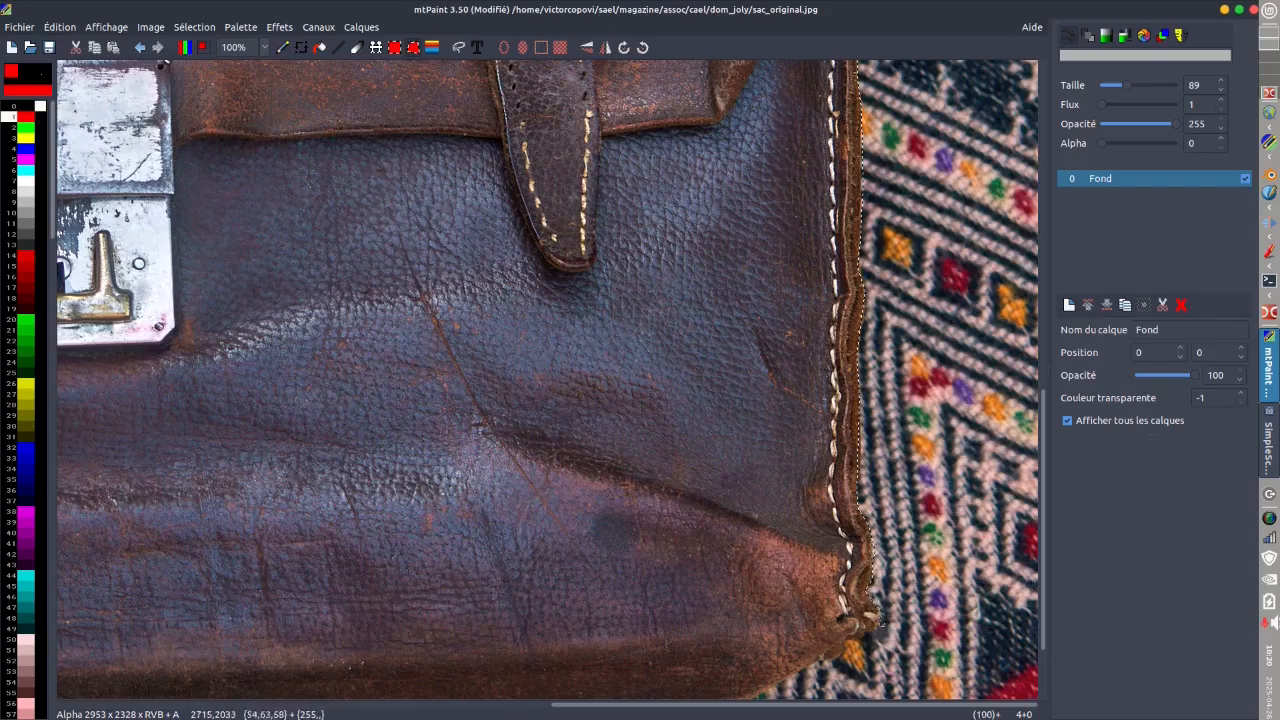
- Trace the bag's bottom edge from the right corner across and around the lower-left corner
{"action": "left_click", "coordinate": [845, 640]}
{"action": "left_click", "coordinate": [801, 672]}
{"action": "left_click", "coordinate": [758, 697]}
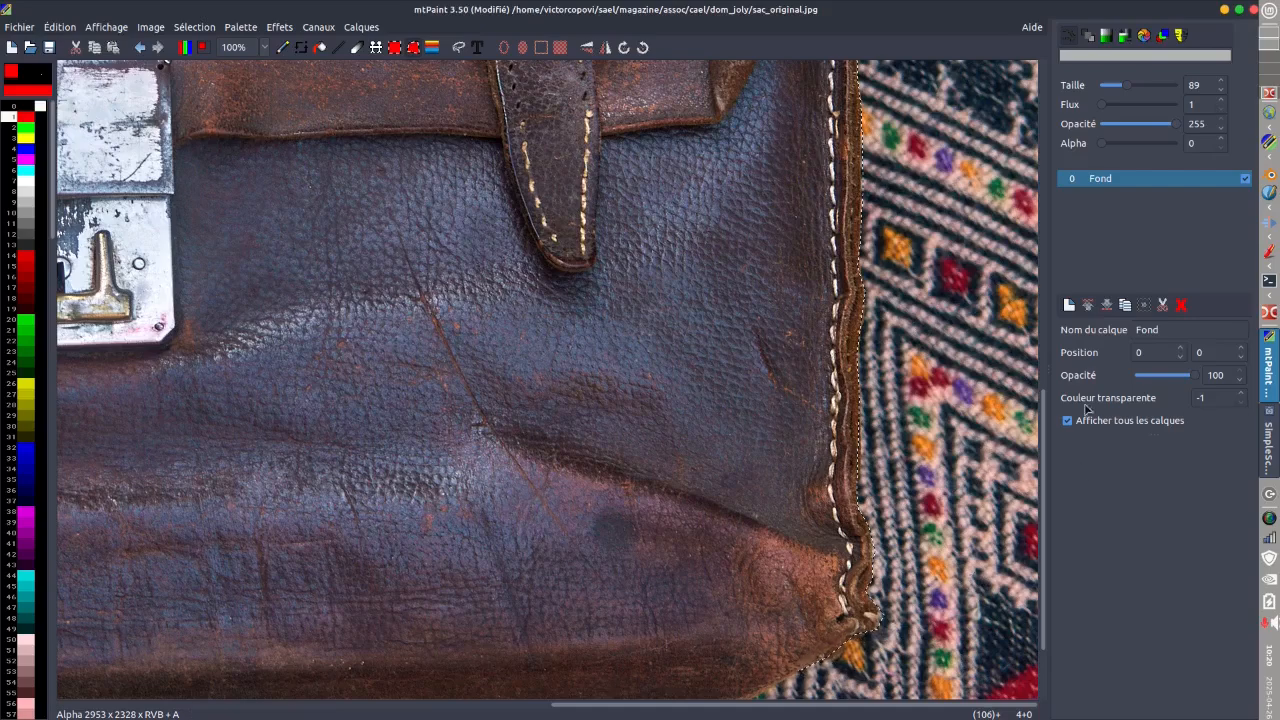
{"action": "left_click_drag", "start_coordinate": [1046, 408], "coordinate": [1048, 490]}
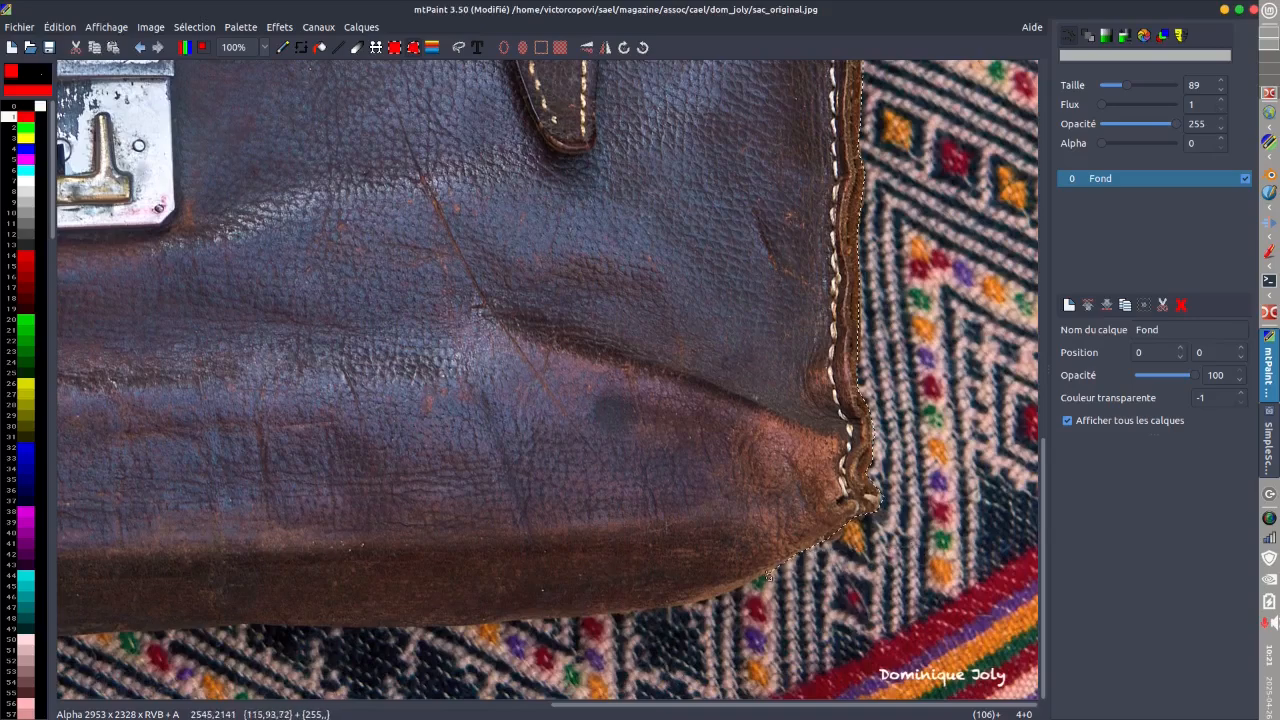
{"action": "mouse_move", "coordinate": [768, 578]}
{"action": "left_mouse_down"}
{"action": "mouse_move", "coordinate": [630, 620]}
{"action": "mouse_move", "coordinate": [243, 627]}
{"action": "left_mouse_up"}
{"action": "left_click_drag", "start_coordinate": [598, 705], "coordinate": [271, 703]}
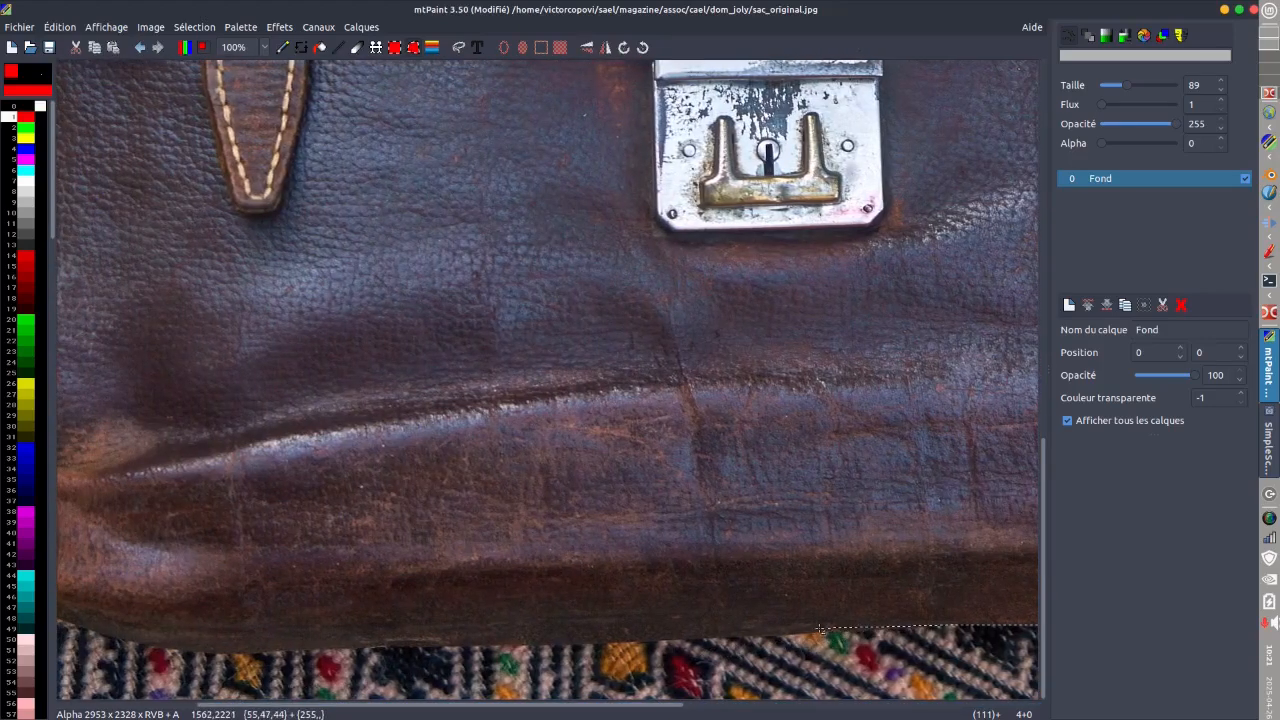
{"action": "mouse_move", "coordinate": [820, 630]}
{"action": "left_mouse_down"}
{"action": "mouse_move", "coordinate": [580, 650]}
{"action": "mouse_move", "coordinate": [320, 650]}
{"action": "mouse_move", "coordinate": [303, 638]}
{"action": "mouse_move", "coordinate": [238, 642]}
{"action": "mouse_move", "coordinate": [238, 653]}
{"action": "mouse_move", "coordinate": [91, 630]}
{"action": "mouse_move", "coordinate": [282, 713]}
{"action": "mouse_move", "coordinate": [188, 711]}
{"action": "mouse_move", "coordinate": [239, 583]}
{"action": "mouse_move", "coordinate": [224, 549]}
{"action": "mouse_move", "coordinate": [240, 508]}
{"action": "left_mouse_up"}
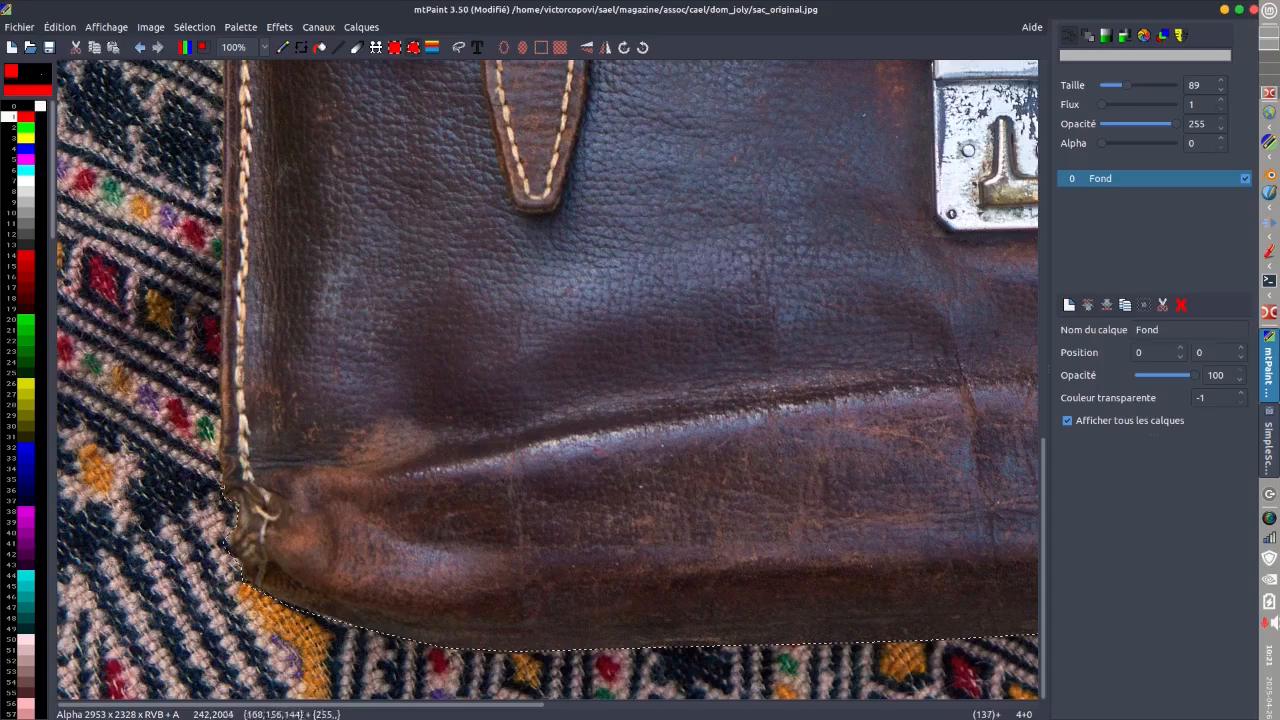
- Extend the selection outline up the bag's left side to the lower part of the flap
{"action": "mouse_move", "coordinate": [205, 462]}
{"action": "left_mouse_down"}
{"action": "mouse_move", "coordinate": [223, 430]}
{"action": "mouse_move", "coordinate": [226, 207]}
{"action": "left_mouse_up"}
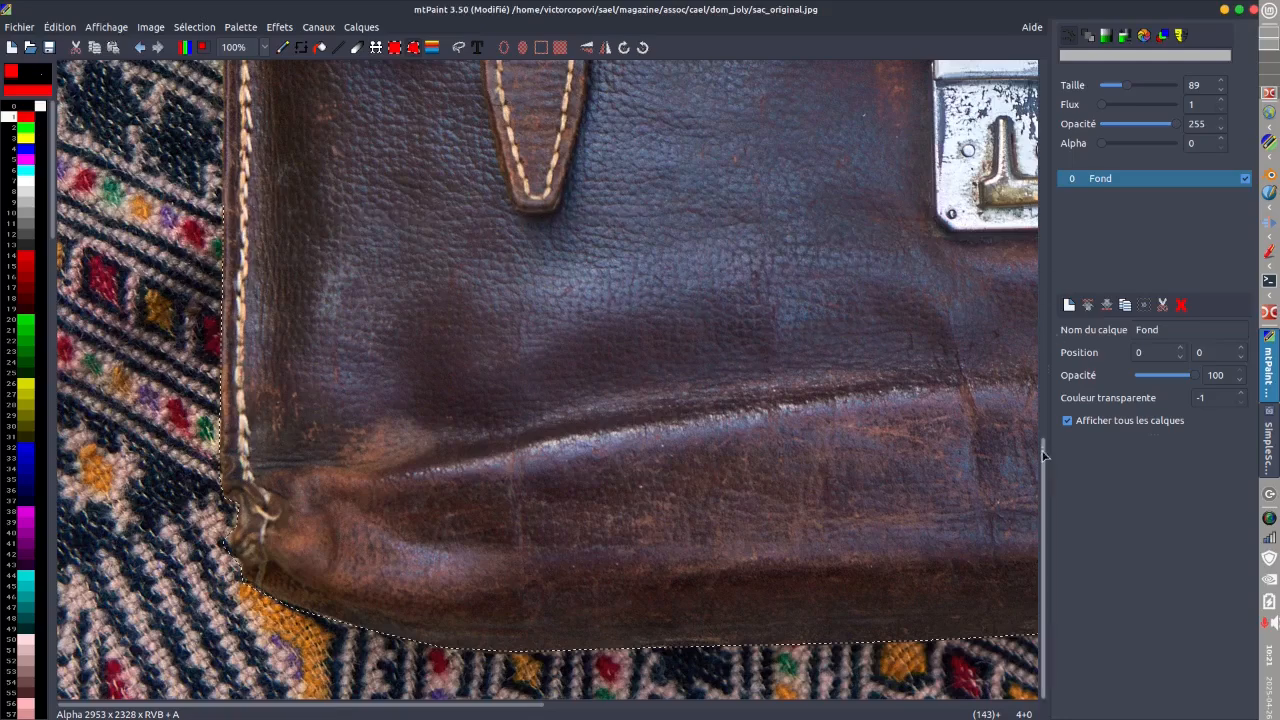
{"action": "scroll", "coordinate": [1040, 447], "scroll_direction": "up", "scroll_amount": 1}
{"action": "scroll", "coordinate": [1040, 447], "scroll_direction": "up", "scroll_amount": 8}
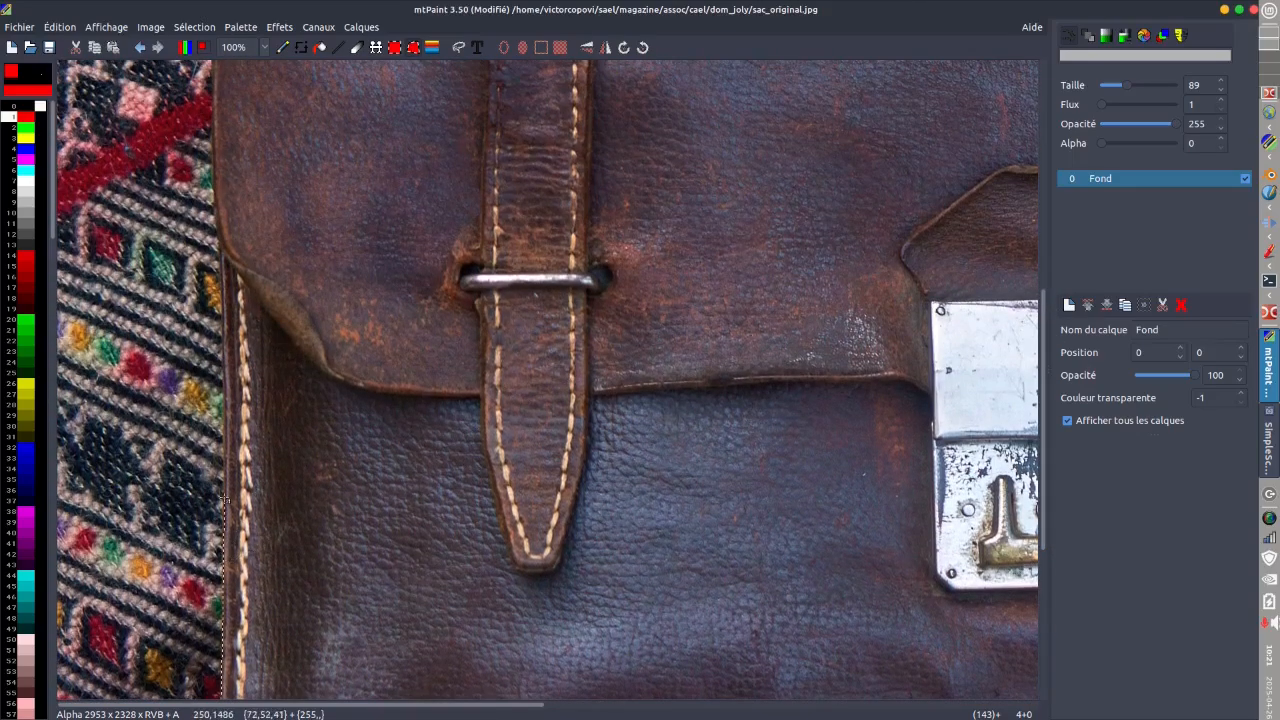
{"action": "left_click_drag", "start_coordinate": [226, 474], "coordinate": [221, 289]}
{"action": "mouse_move", "coordinate": [221, 237]}
{"action": "left_mouse_down"}
{"action": "mouse_move", "coordinate": [210, 190]}
{"action": "mouse_move", "coordinate": [215, 203]}
{"action": "left_mouse_up"}
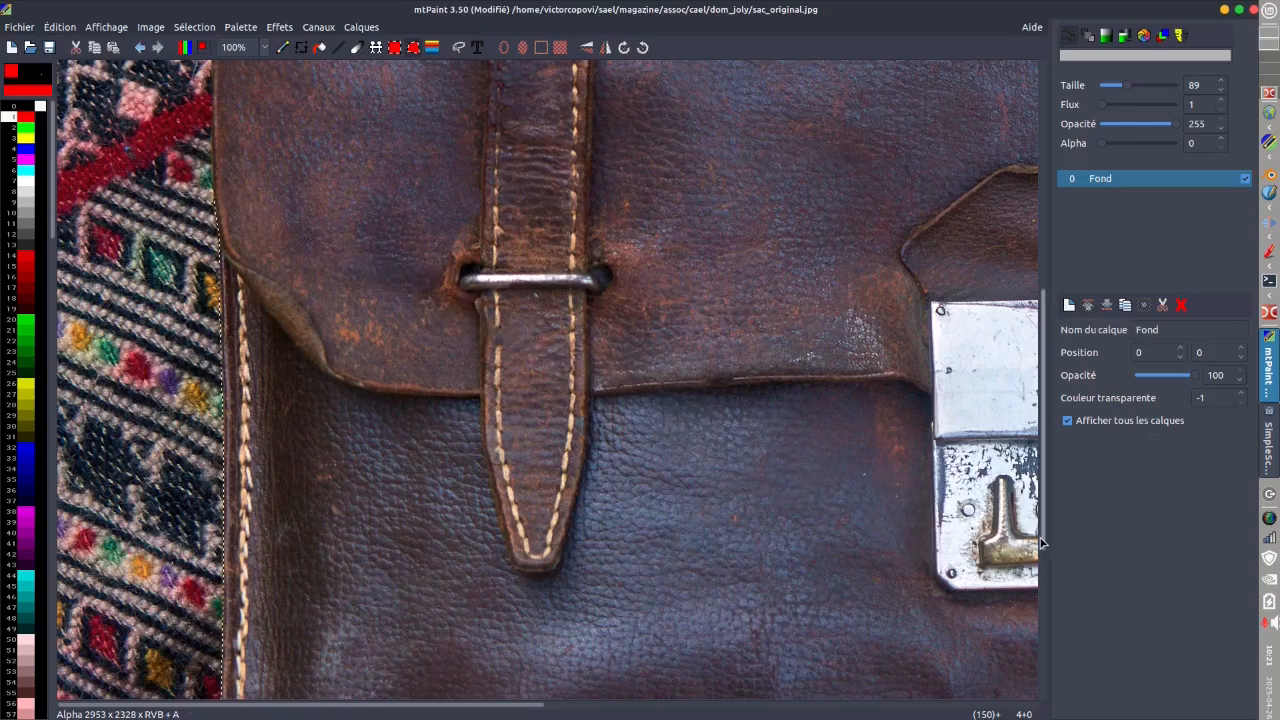
- Continue the outline around the bag's upper-left corner, past the left handle ring and over the handle's arch
{"action": "left_click_drag", "start_coordinate": [1047, 541], "coordinate": [1012, 343]}
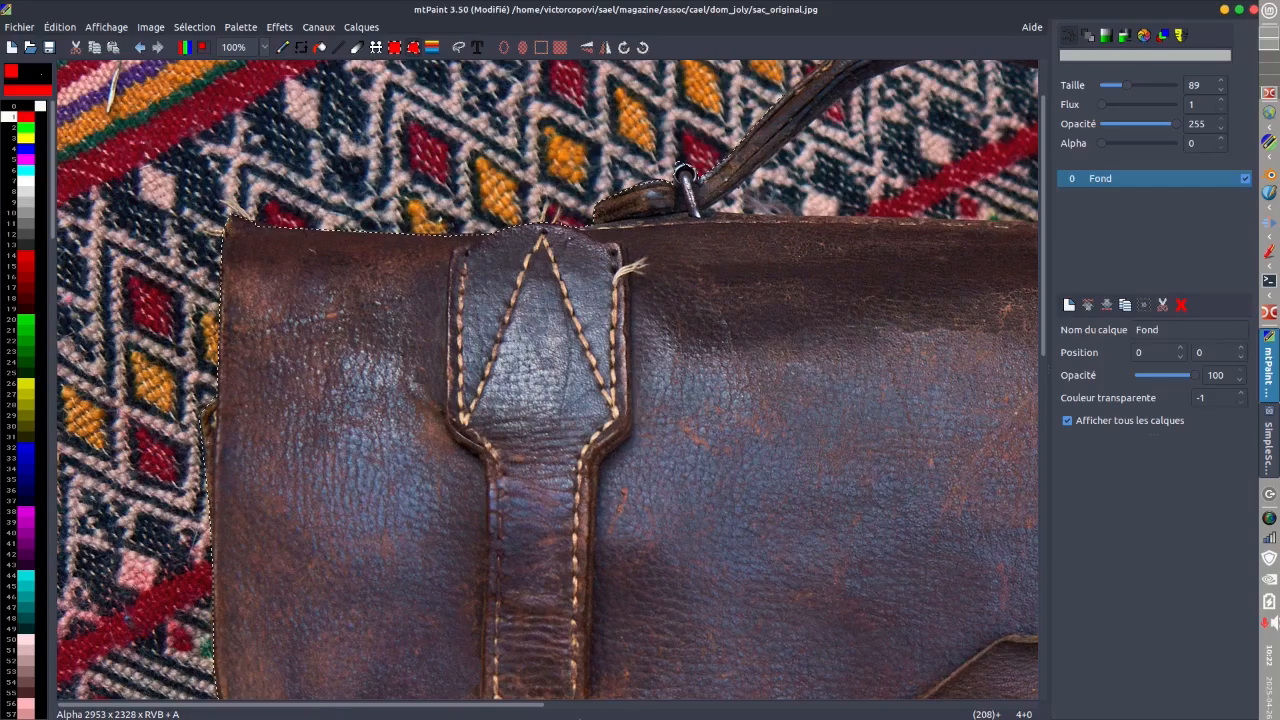
{"action": "left_click_drag", "start_coordinate": [443, 710], "coordinate": [633, 709]}
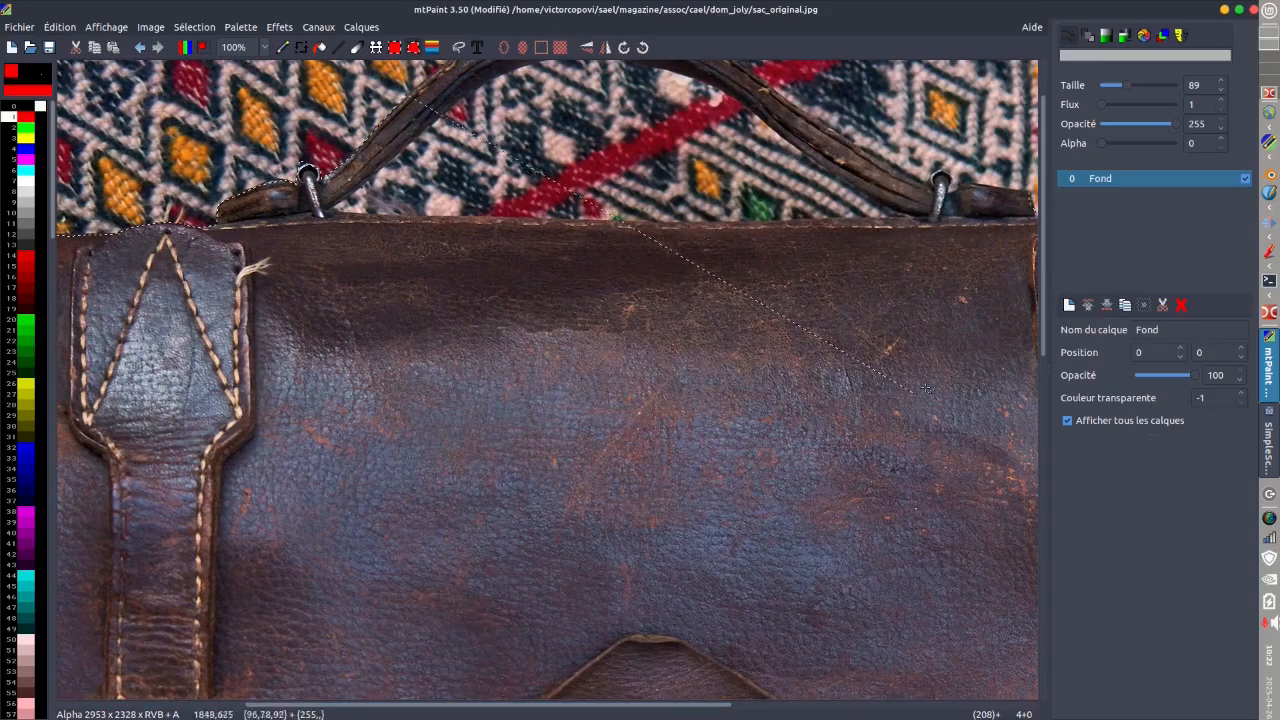
{"action": "scroll", "coordinate": [1045, 328], "scroll_direction": "up", "scroll_amount": 1}
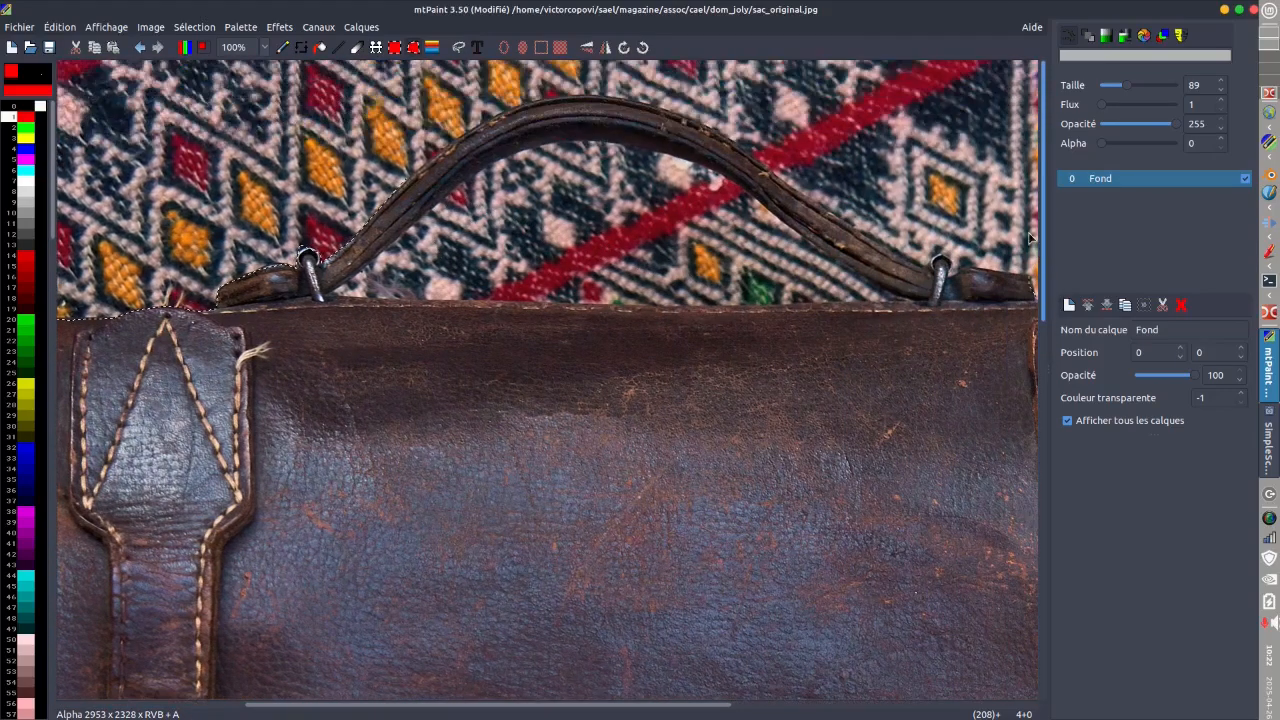
{"action": "left_click", "coordinate": [447, 148]}
{"action": "left_click", "coordinate": [450, 144]}
{"action": "left_click", "coordinate": [506, 114]}
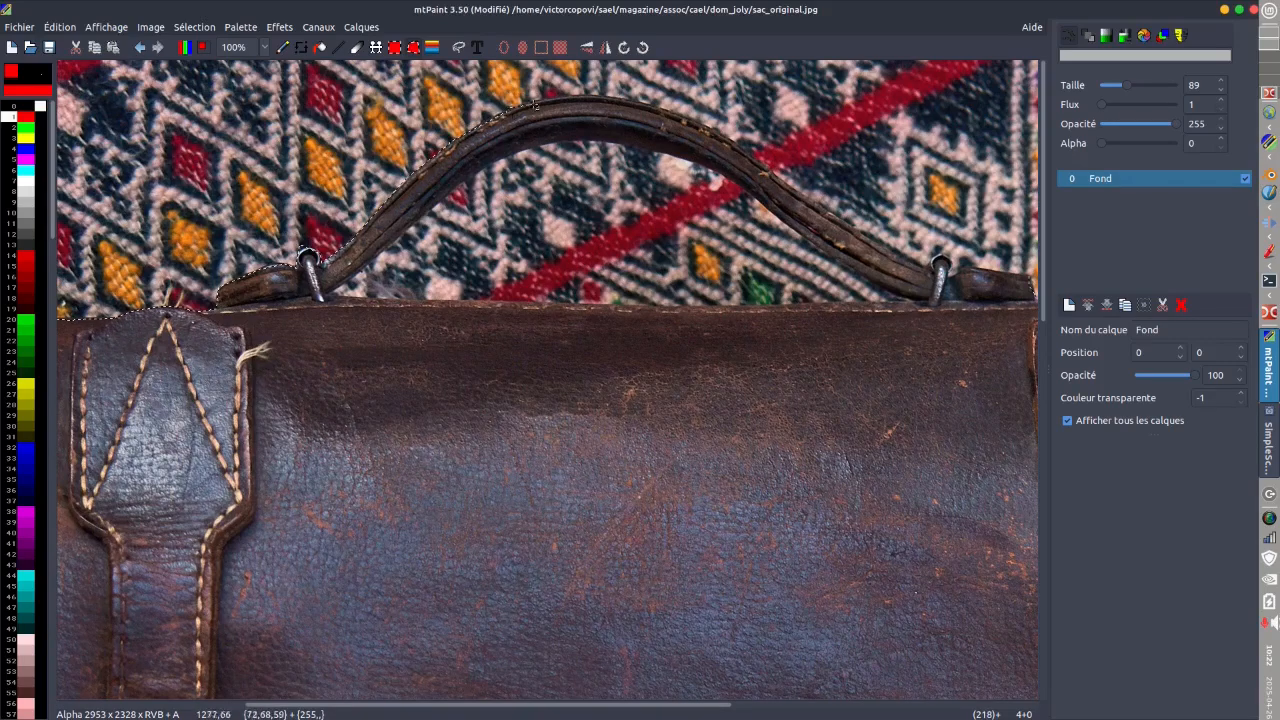
{"action": "left_click", "coordinate": [553, 100]}
{"action": "left_click", "coordinate": [607, 97]}
{"action": "left_click_drag", "start_coordinate": [607, 97], "coordinate": [778, 155]}
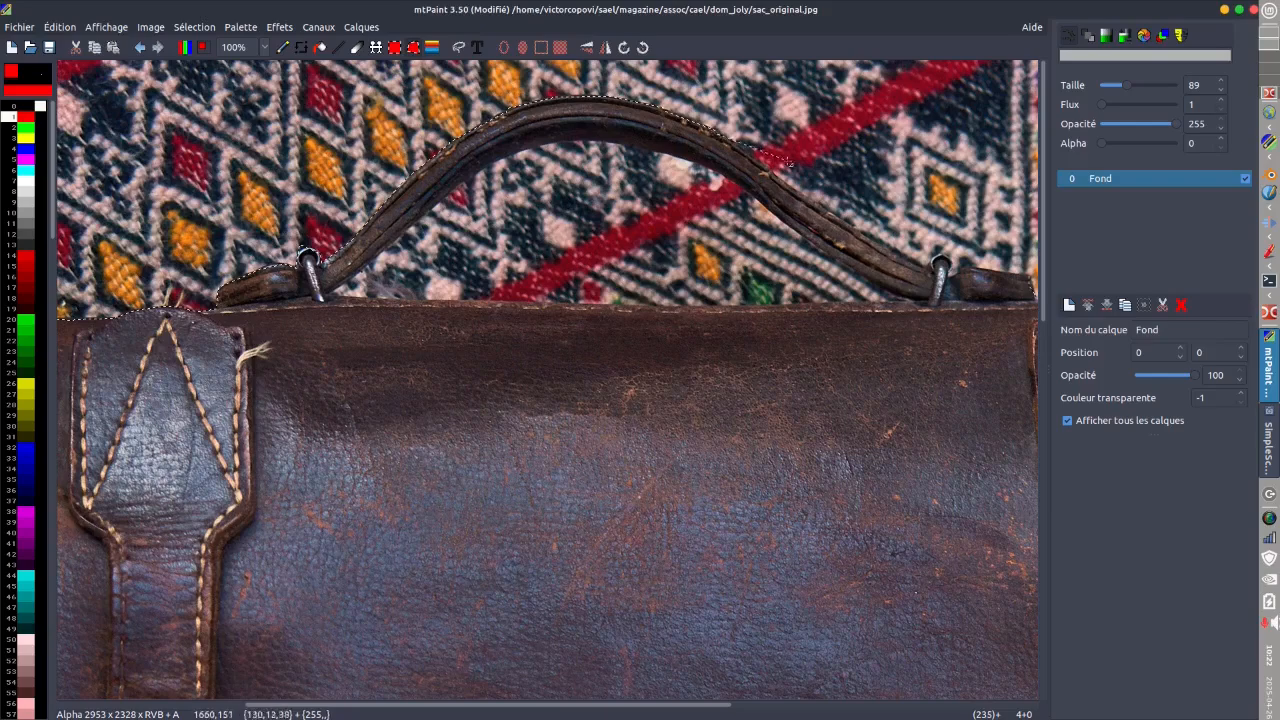
- Trace the handle's right half, around the right ring and along the handle's end back to the outline's starting point
{"action": "left_click", "coordinate": [798, 194]}
{"action": "left_click", "coordinate": [842, 221]}
{"action": "left_click", "coordinate": [856, 230]}
{"action": "left_click", "coordinate": [880, 245]}
{"action": "left_click", "coordinate": [910, 267]}
{"action": "left_click", "coordinate": [922, 270]}
{"action": "left_click", "coordinate": [933, 273]}
{"action": "left_click", "coordinate": [944, 275]}
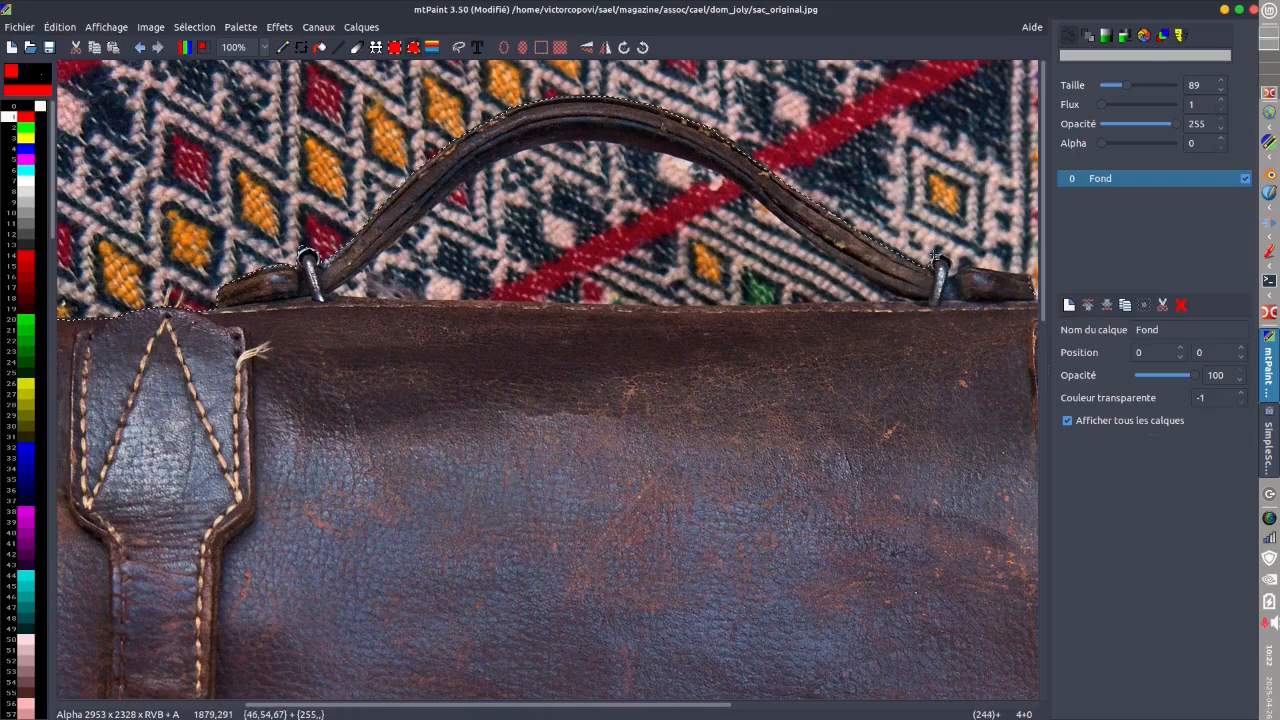
{"action": "left_click_drag", "start_coordinate": [940, 258], "coordinate": [950, 274]}
{"action": "left_click", "coordinate": [1012, 276]}
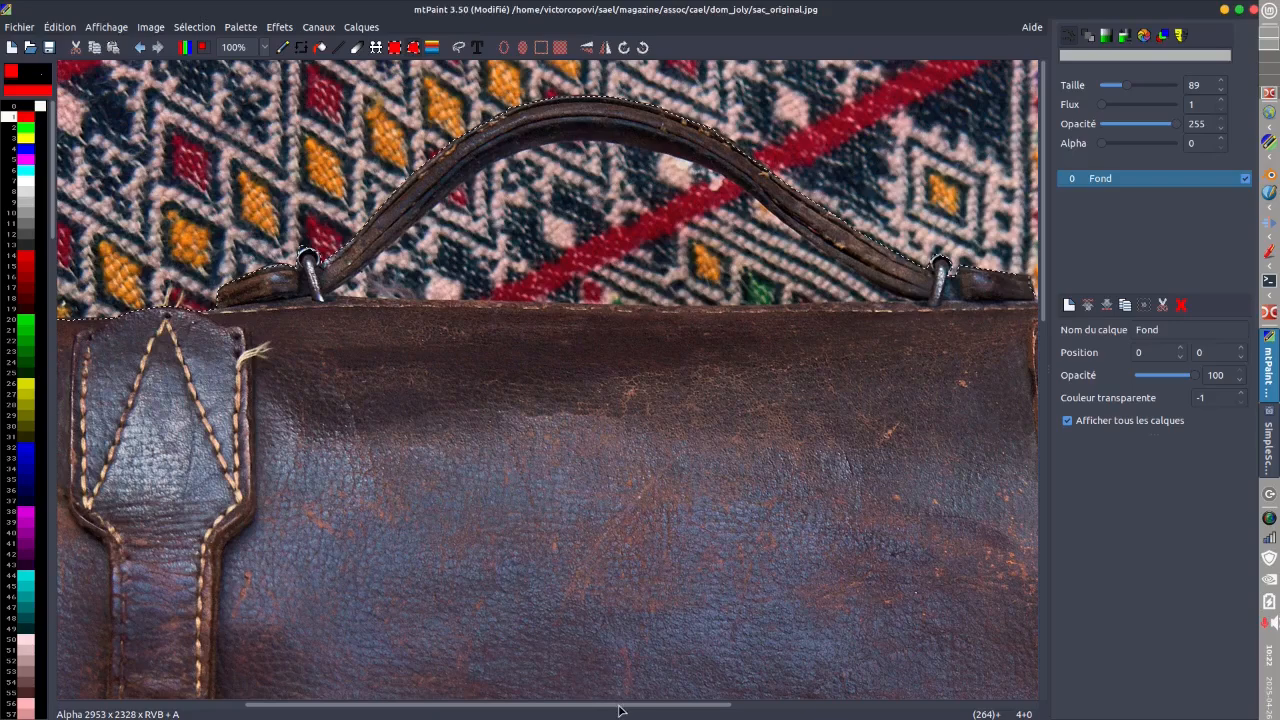
{"action": "left_click_drag", "start_coordinate": [620, 709], "coordinate": [711, 709]}
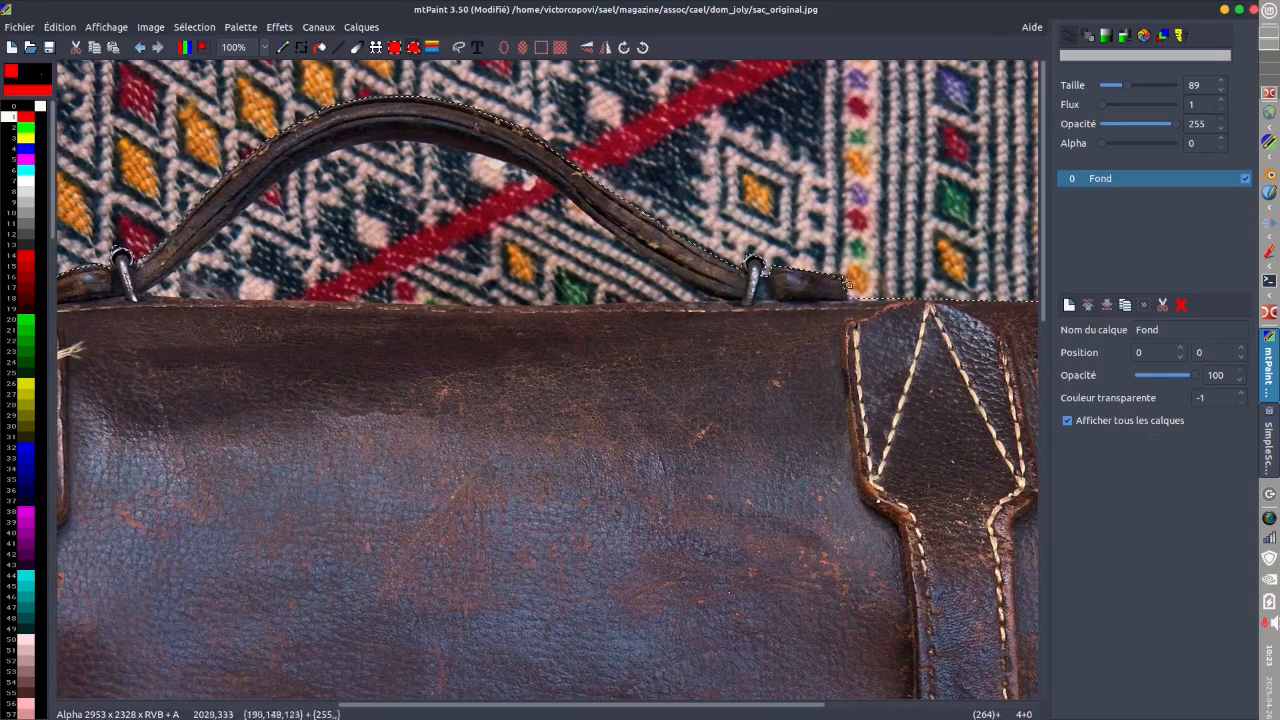
- Try to extend the selection outline from the handle's right end around the image borders, enclosing the rug background instead of the bag
{"action": "scroll", "coordinate": [846, 292], "scroll_direction": "up", "scroll_amount": 1}
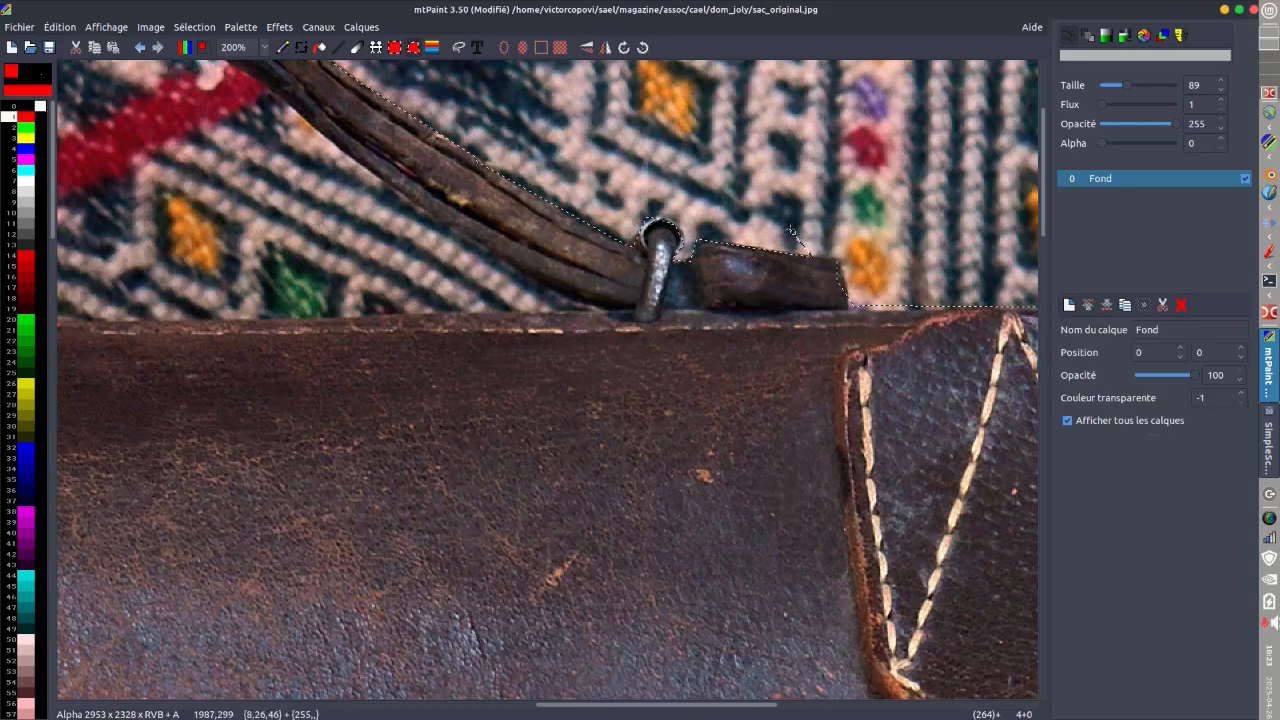
{"action": "scroll", "coordinate": [788, 238], "scroll_direction": "down", "scroll_amount": 1}
{"action": "scroll", "coordinate": [788, 238], "scroll_direction": "down", "scroll_amount": 1}
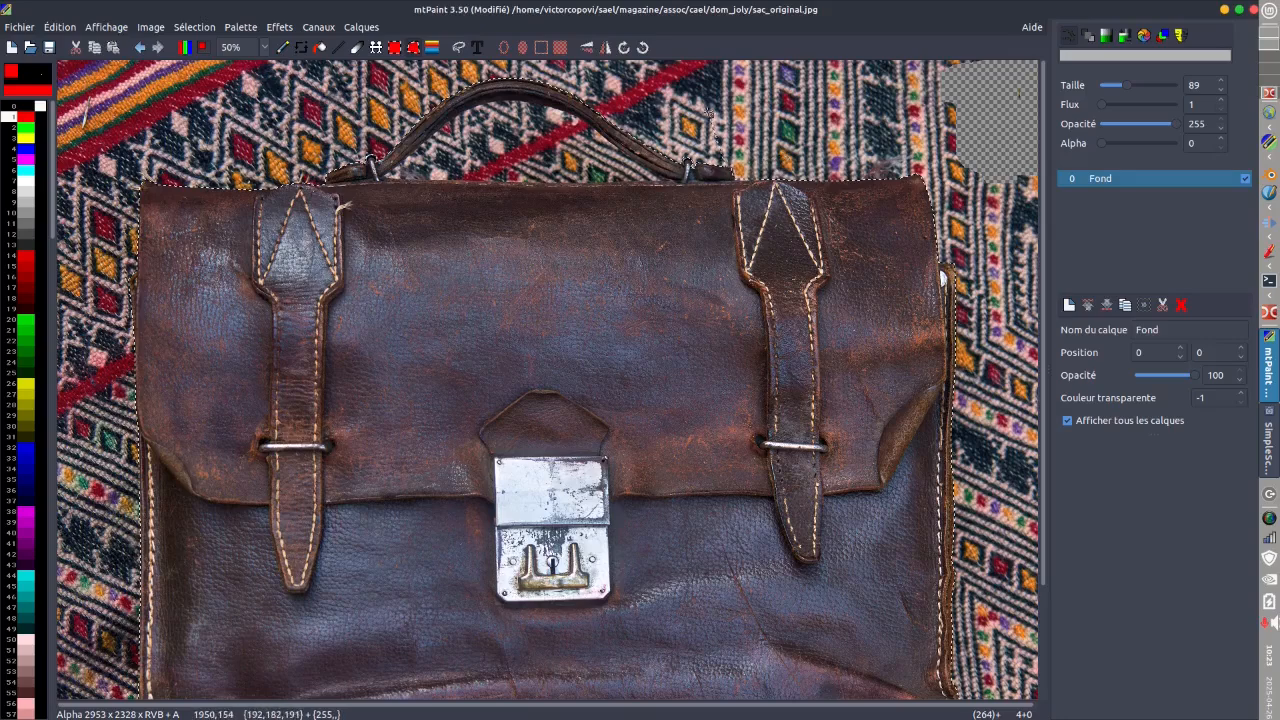
{"action": "scroll", "coordinate": [724, 152], "scroll_direction": "up", "scroll_amount": 1}
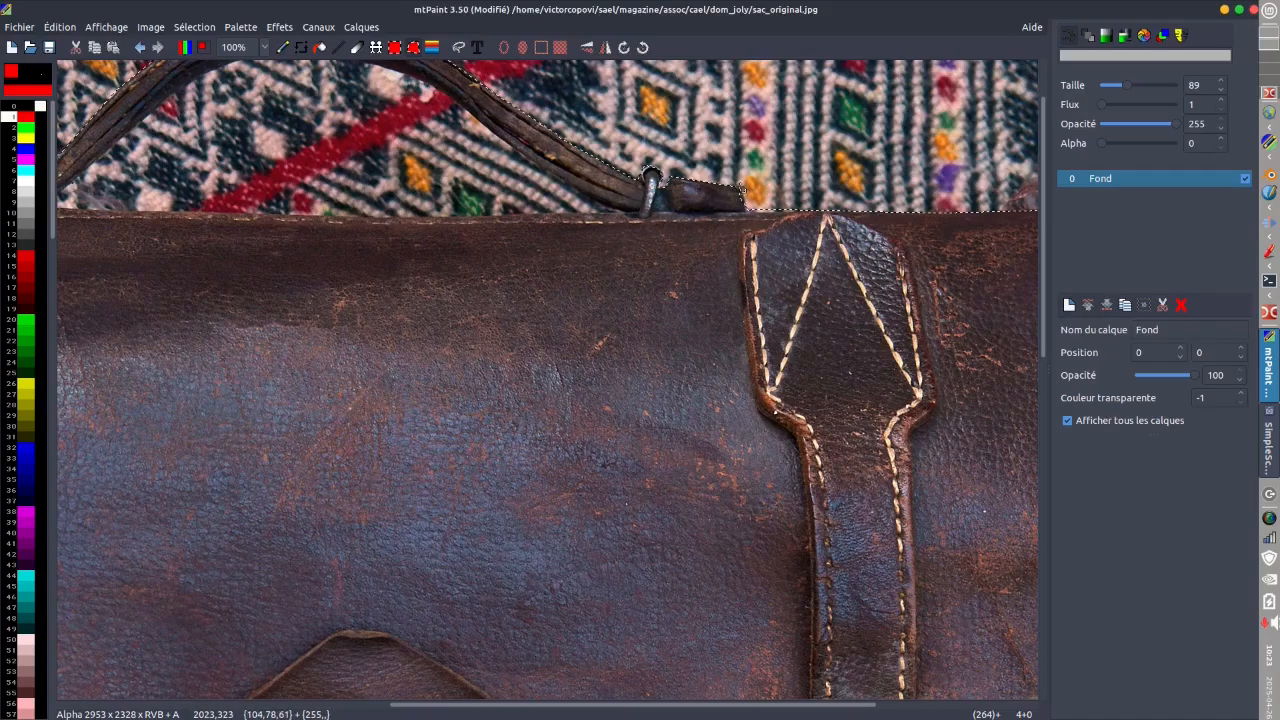
{"action": "key", "text": "minus"}
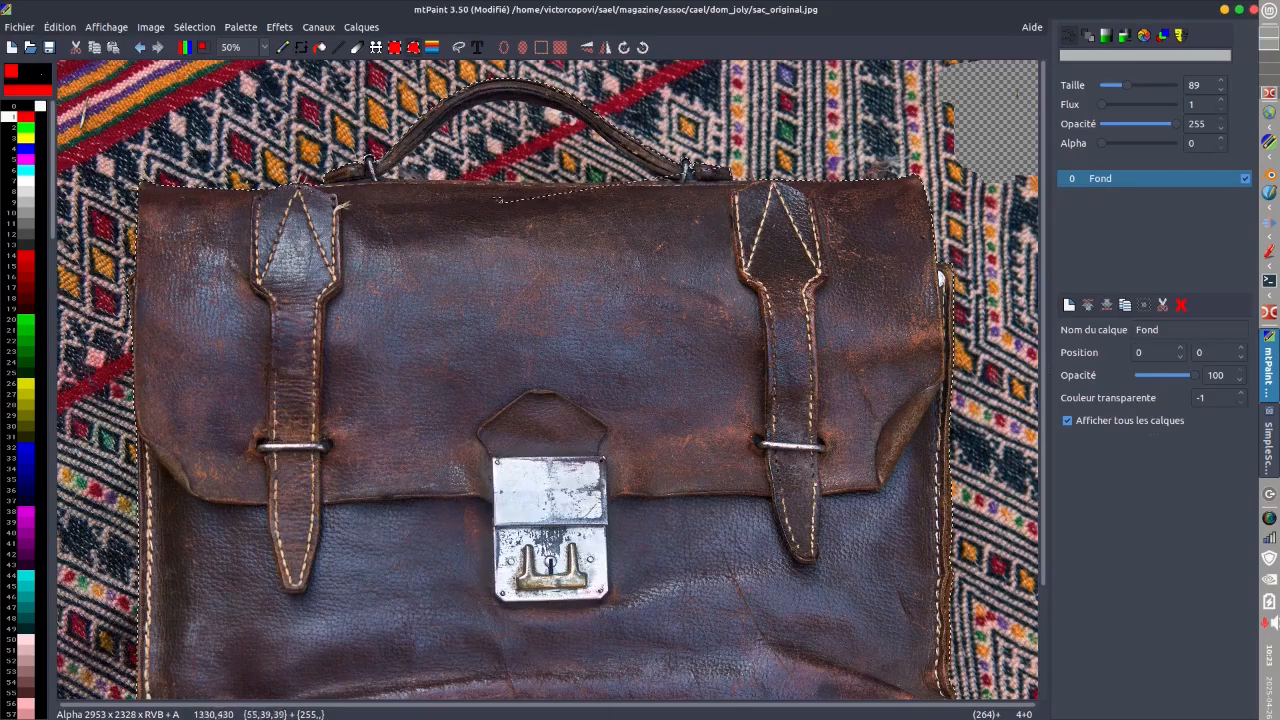
{"action": "left_click", "coordinate": [737, 182]}
{"action": "scroll", "coordinate": [740, 212], "scroll_direction": "down", "scroll_amount": 1}
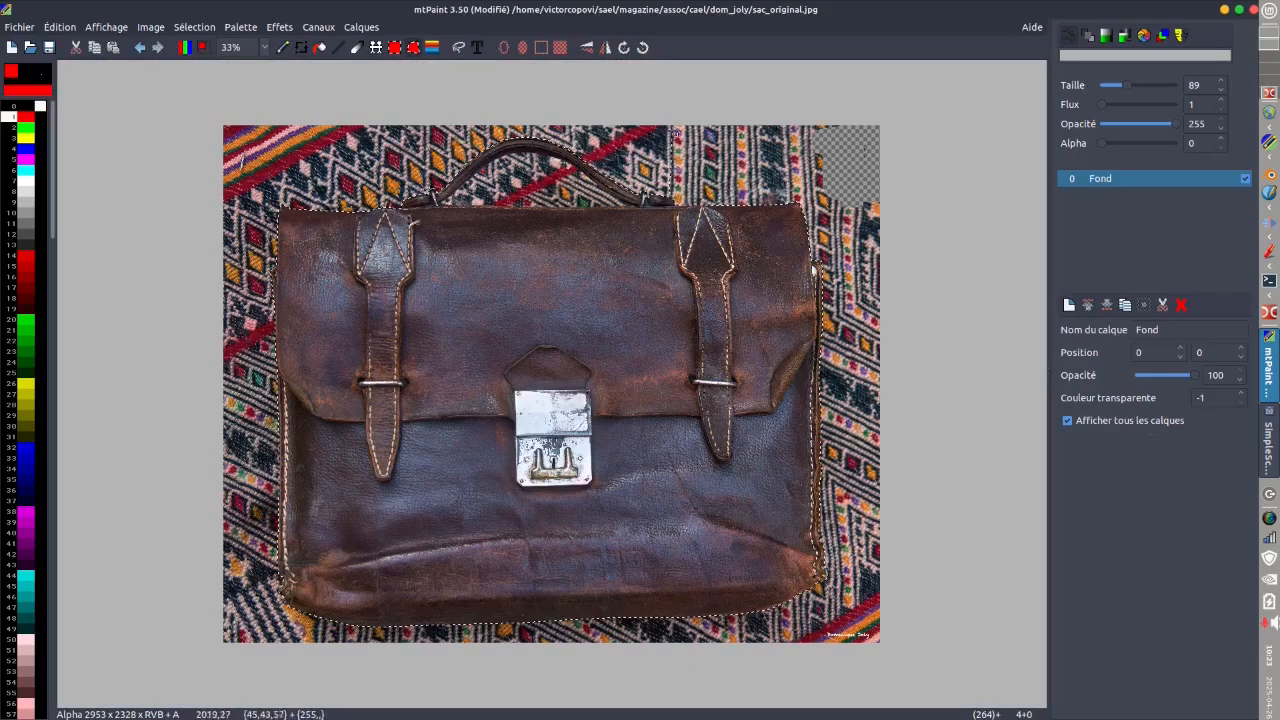
{"action": "mouse_move", "coordinate": [673, 120]}
{"action": "left_mouse_down"}
{"action": "mouse_move", "coordinate": [206, 117]}
{"action": "mouse_move", "coordinate": [167, 680]}
{"action": "mouse_move", "coordinate": [600, 690]}
{"action": "mouse_move", "coordinate": [929, 663]}
{"action": "mouse_move", "coordinate": [917, 117]}
{"action": "mouse_move", "coordinate": [903, 100]}
{"action": "mouse_move", "coordinate": [680, 106]}
{"action": "left_mouse_up"}
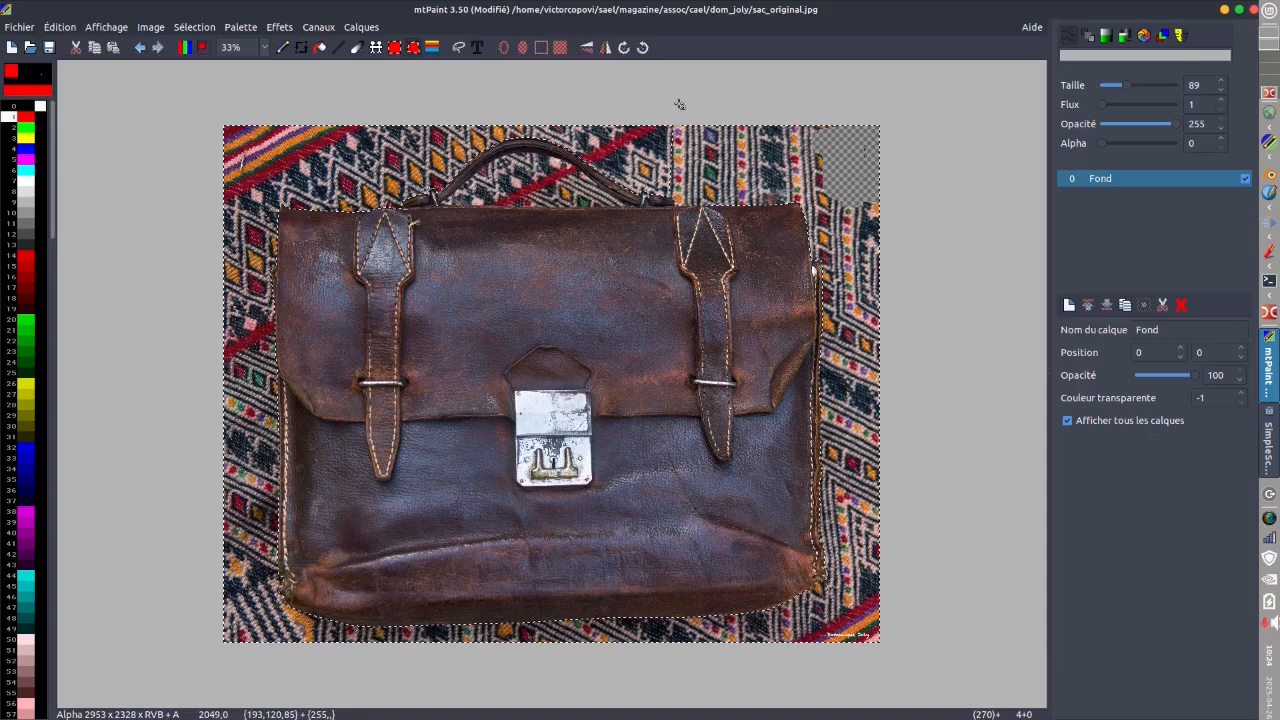
{"action": "key", "text": "plus"}
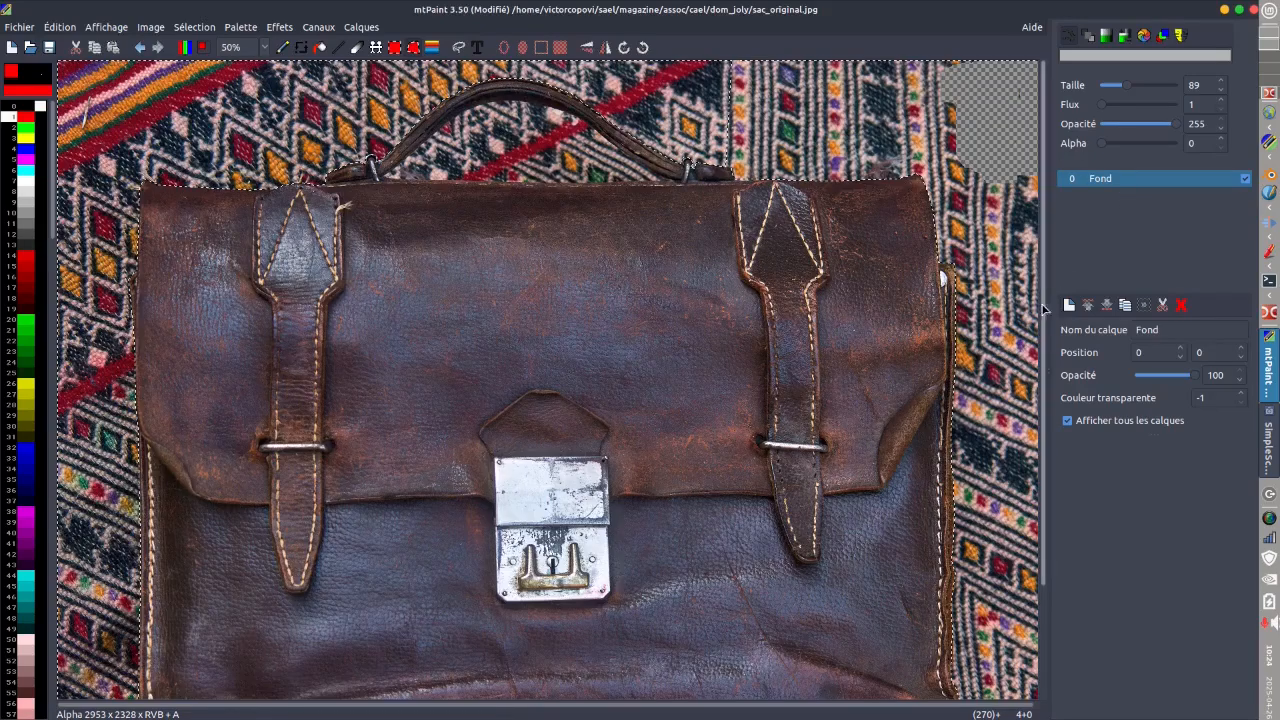
{"action": "mouse_move", "coordinate": [742, 64]}
{"action": "left_mouse_down"}
{"action": "mouse_move", "coordinate": [747, 182]}
{"action": "mouse_move", "coordinate": [795, 153]}
{"action": "mouse_move", "coordinate": [778, 142]}
{"action": "mouse_move", "coordinate": [798, 156]}
{"action": "left_mouse_up"}
{"action": "scroll", "coordinate": [795, 152], "scroll_direction": "down", "scroll_amount": 1}
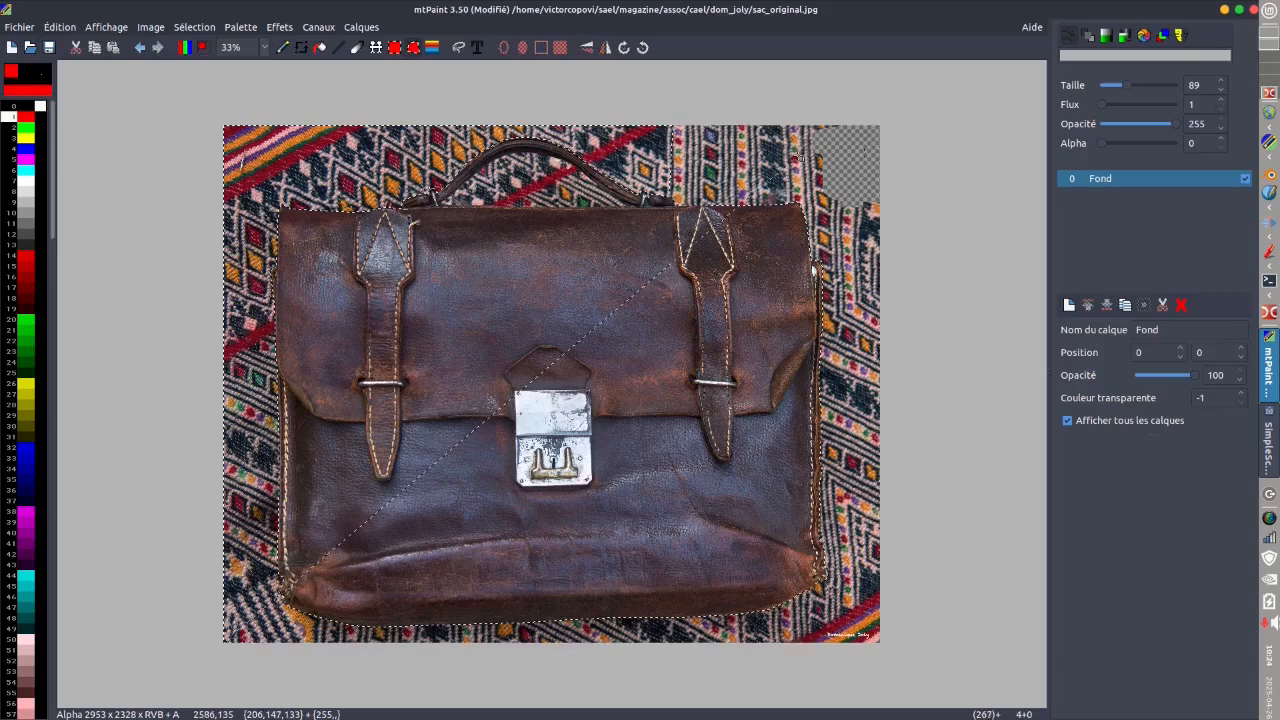
{"action": "right_click", "coordinate": [798, 155]}
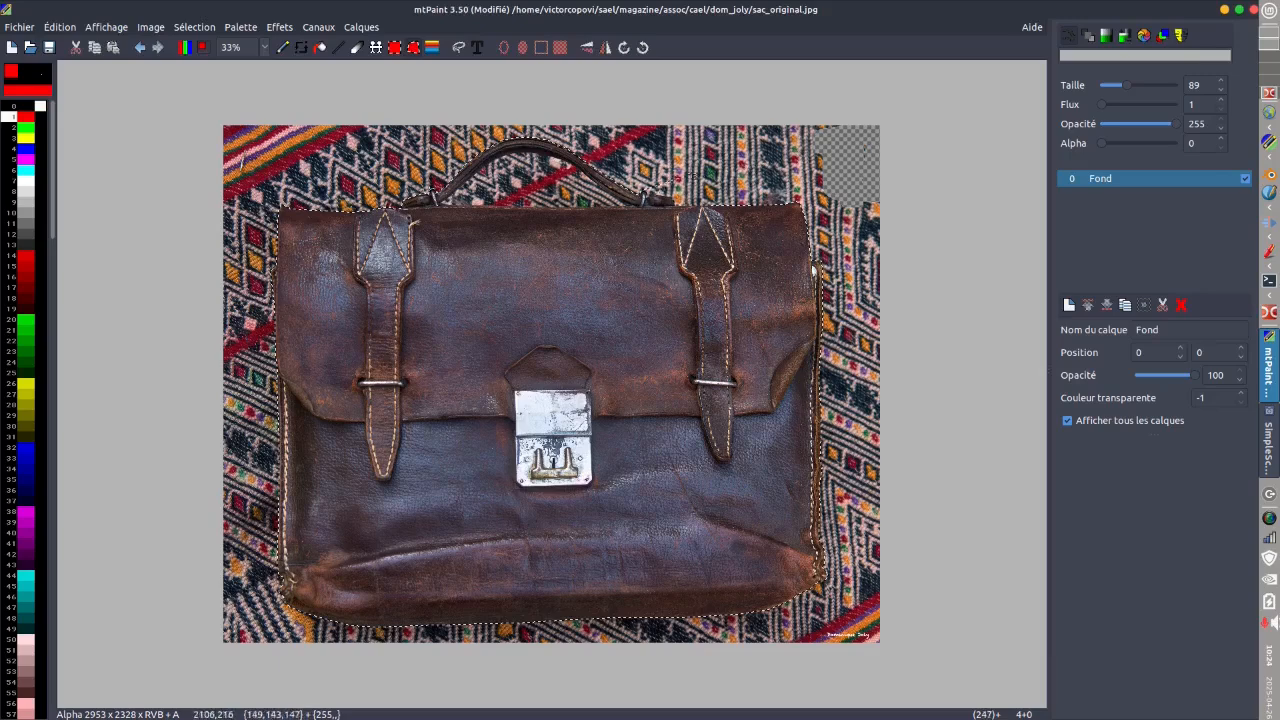
- Close the polygon selection around the bag and fill it with alpha 0
{"action": "scroll", "coordinate": [690, 185], "scroll_direction": "up", "scroll_amount": 1}
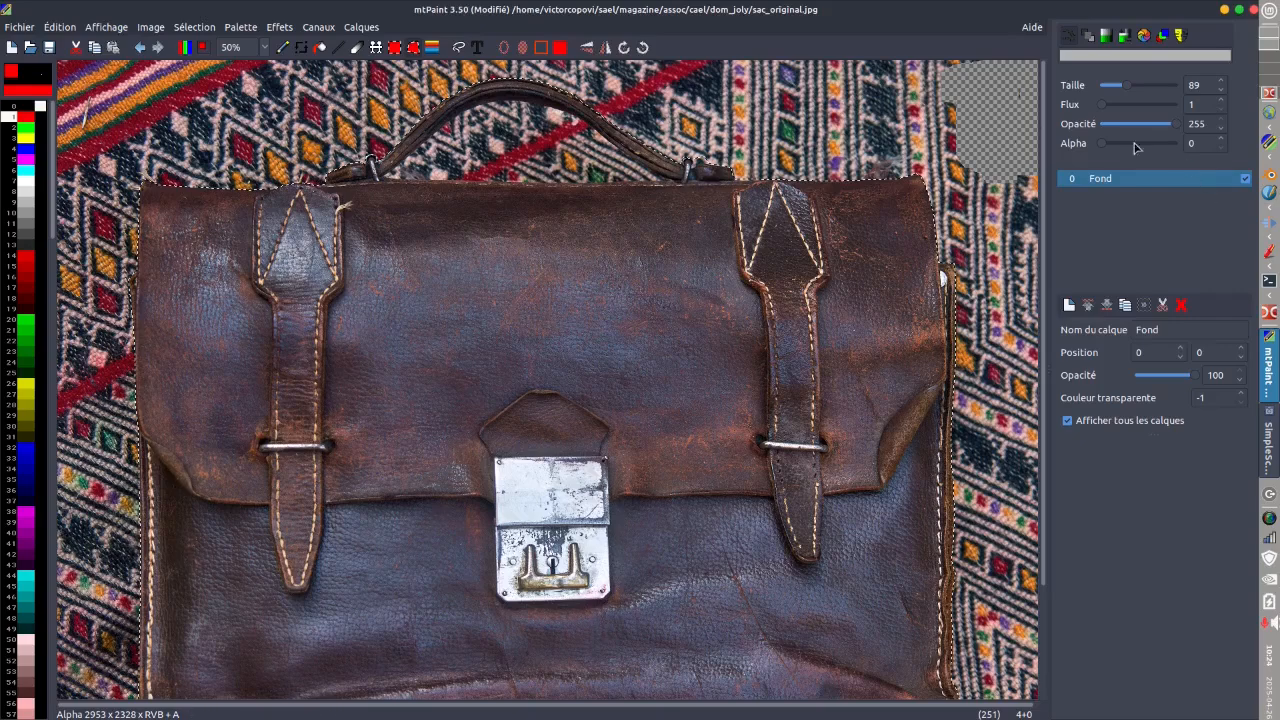
{"action": "left_click_drag", "start_coordinate": [1104, 144], "coordinate": [1057, 152]}
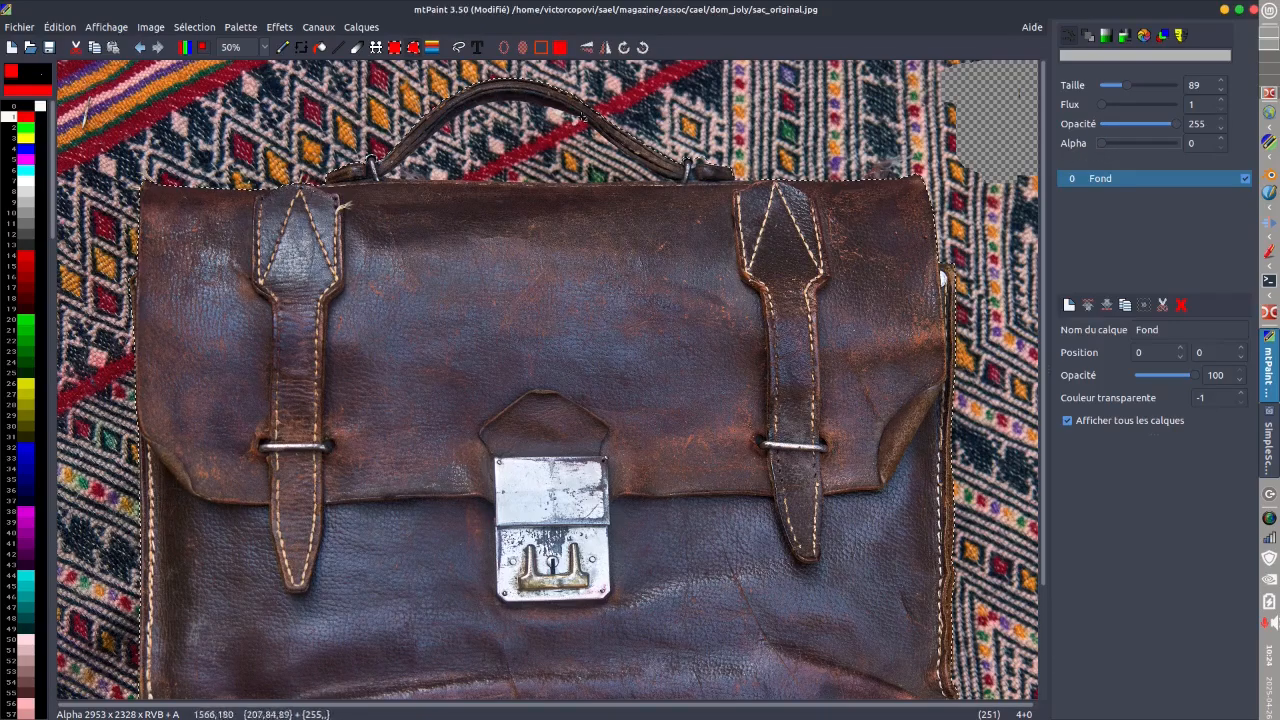
{"action": "left_click", "coordinate": [561, 47]}
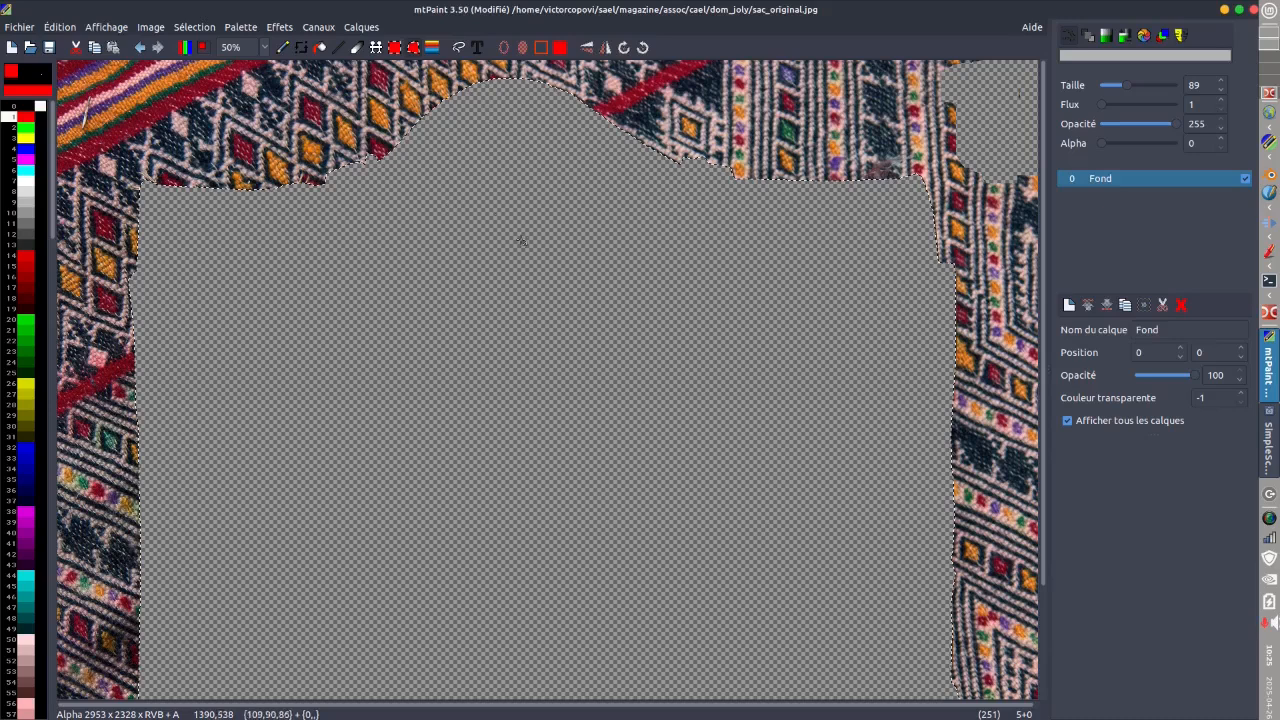
- Clear the selection and invert the alpha channel to make the bag opaque and the background transparent
{"action": "key", "text": "ctrl+shift+a"}
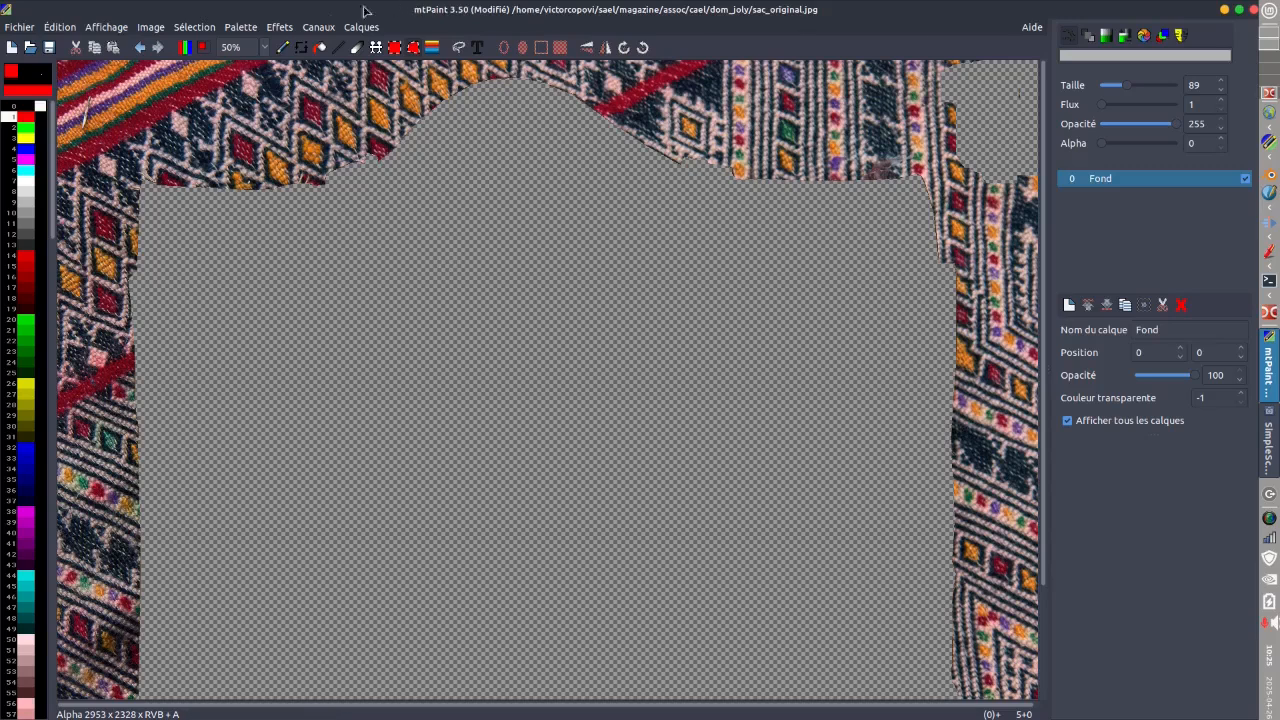
{"action": "left_click", "coordinate": [280, 27]}
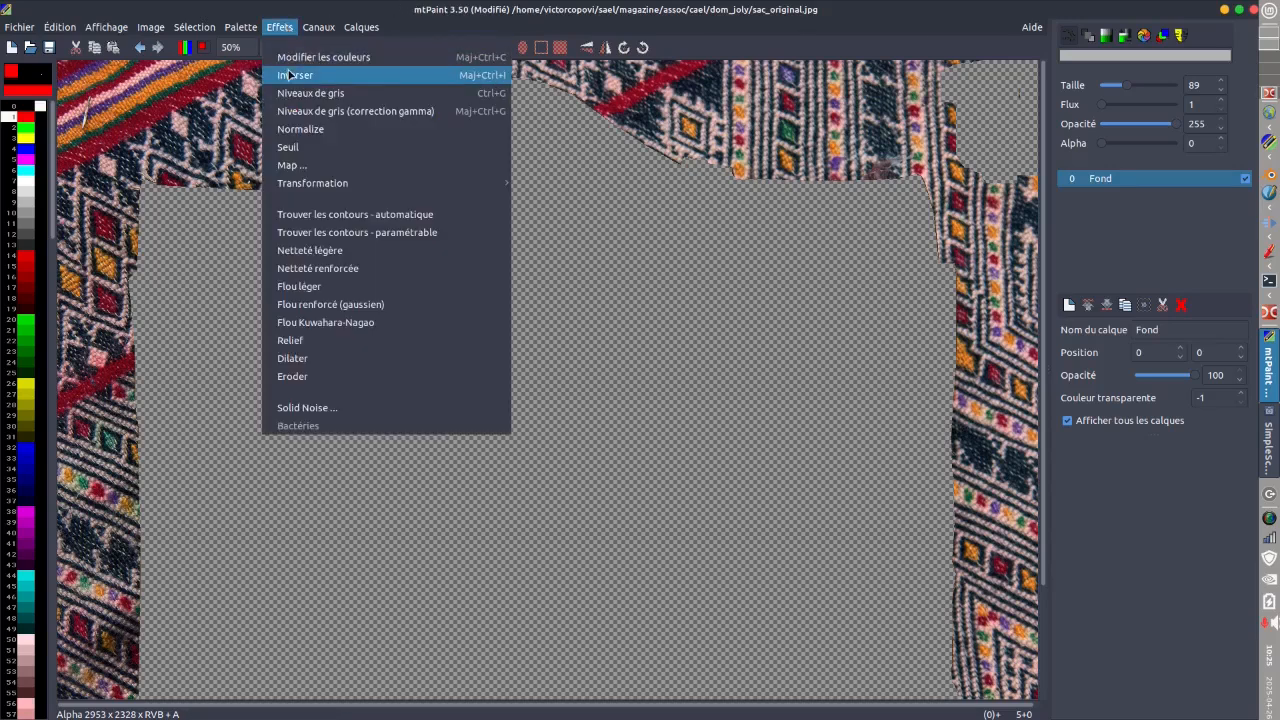
{"action": "left_click", "coordinate": [292, 76]}
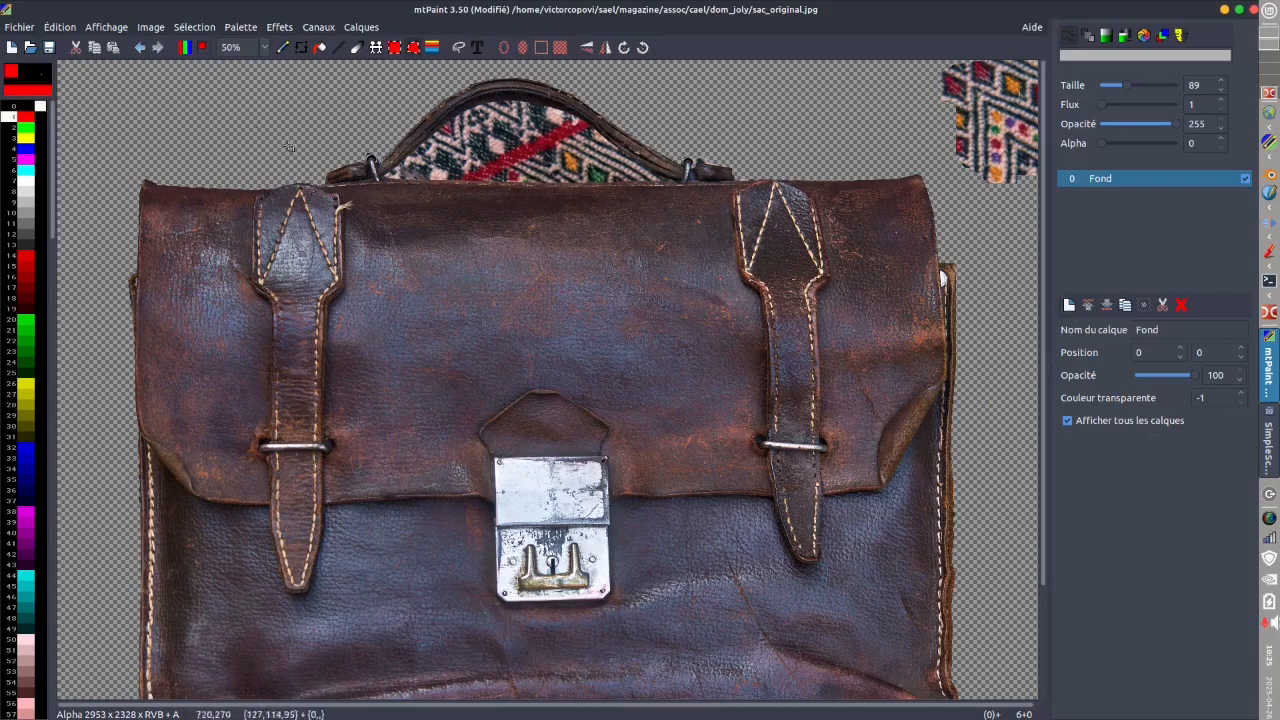
- Select the leftover rug patch in the image's upper-right corner with a polygon and fill it with alpha 0
{"action": "scroll", "coordinate": [636, 707], "scroll_direction": "right", "scroll_amount": 1}
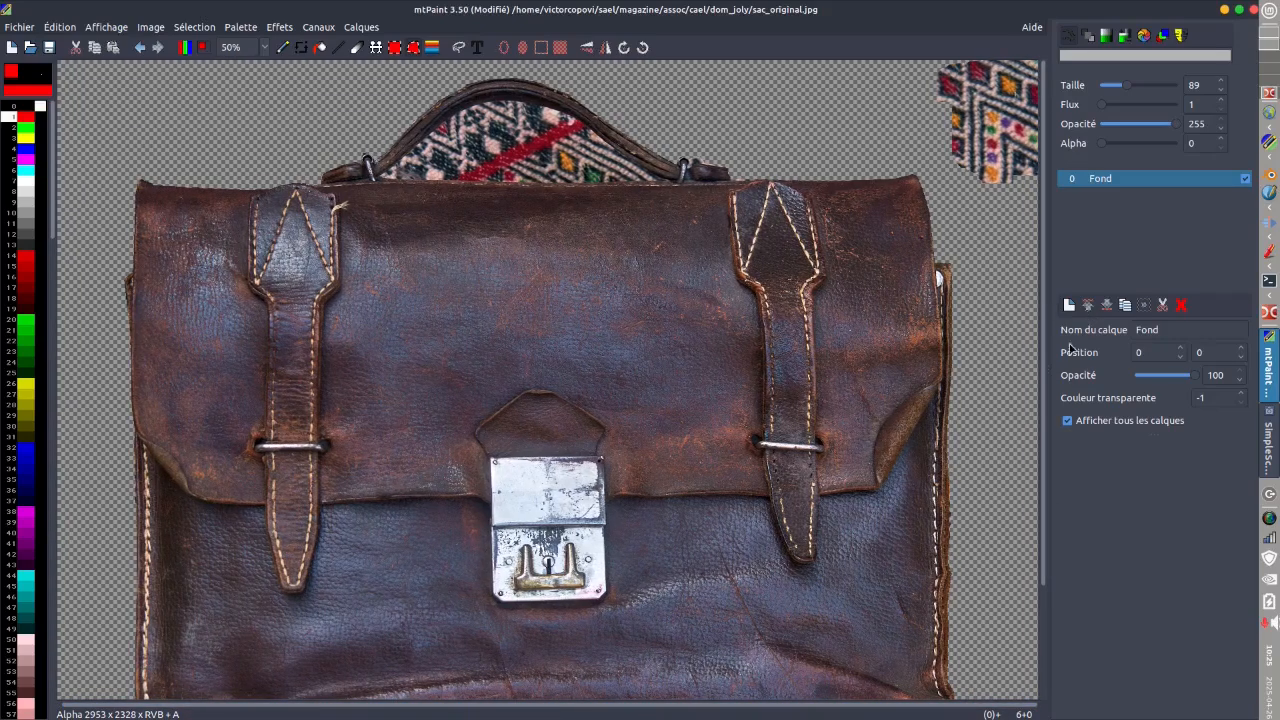
{"action": "scroll", "coordinate": [976, 246], "scroll_direction": "down", "scroll_amount": 1}
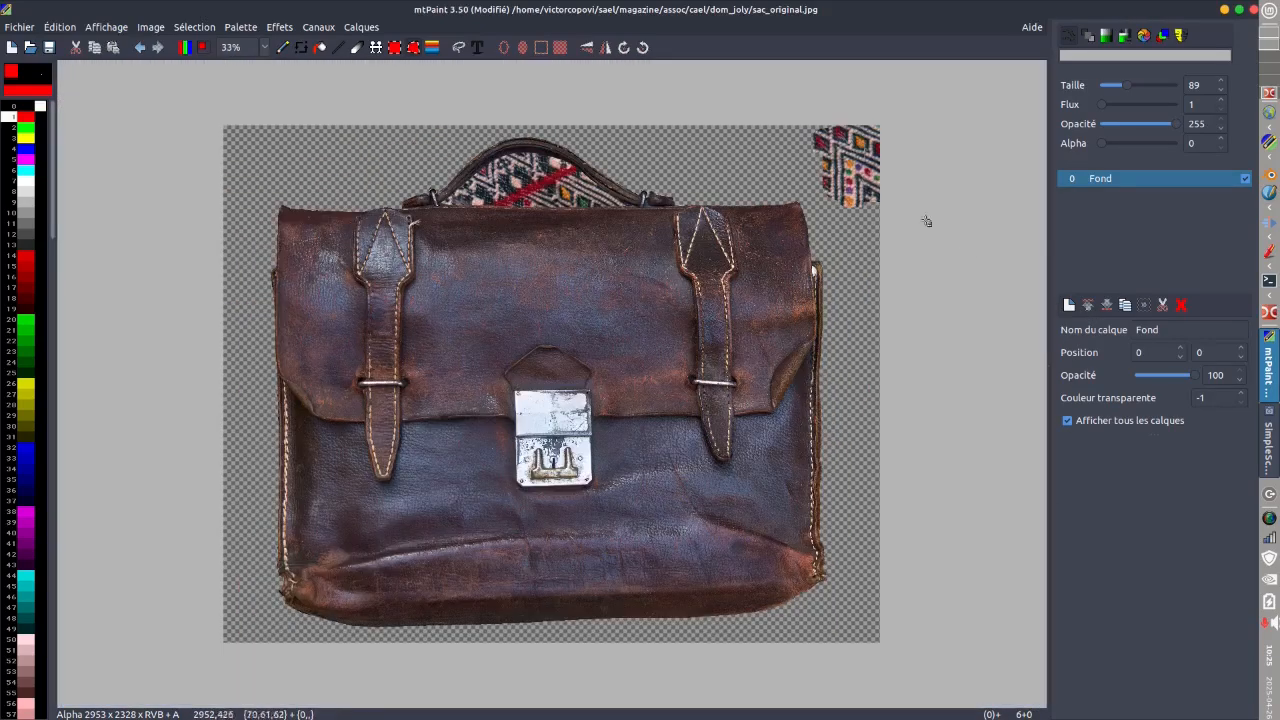
{"action": "mouse_move", "coordinate": [800, 124]}
{"action": "left_mouse_down"}
{"action": "mouse_move", "coordinate": [808, 178]}
{"action": "mouse_move", "coordinate": [848, 230]}
{"action": "mouse_move", "coordinate": [917, 238]}
{"action": "mouse_move", "coordinate": [918, 103]}
{"action": "mouse_move", "coordinate": [800, 107]}
{"action": "left_mouse_up"}
{"action": "right_click", "coordinate": [803, 103]}
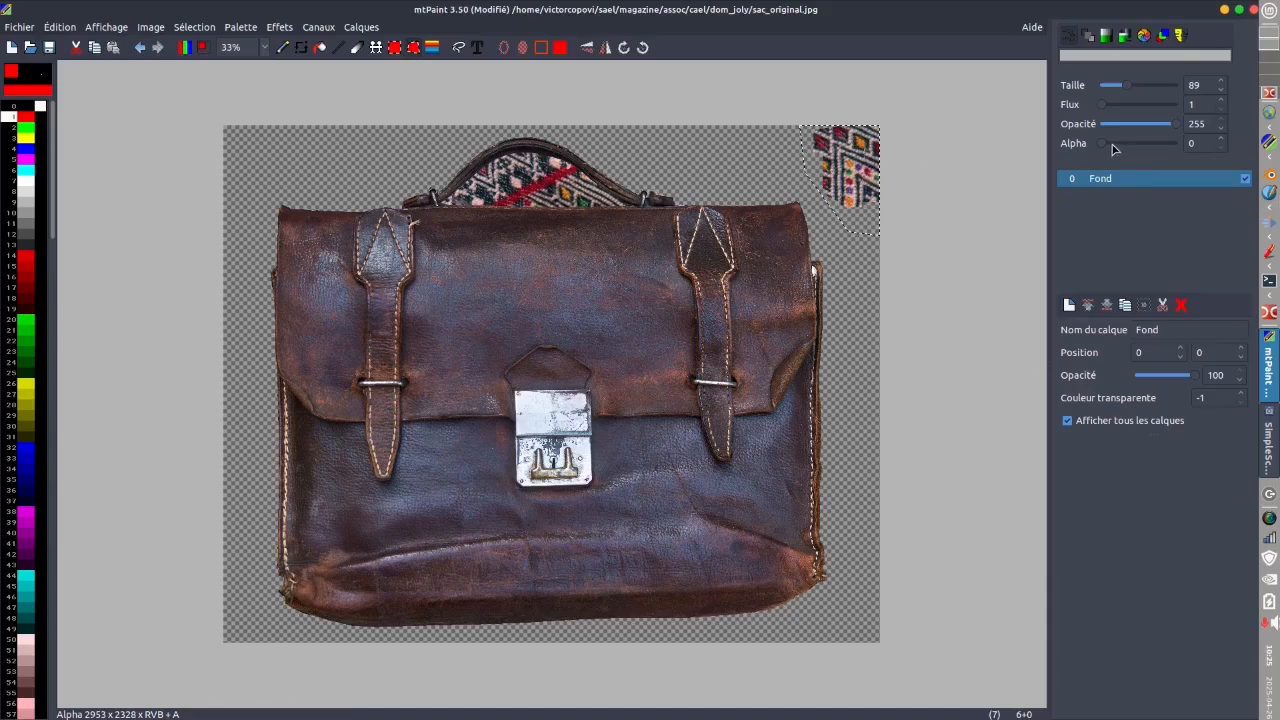
{"action": "left_click", "coordinate": [561, 49]}
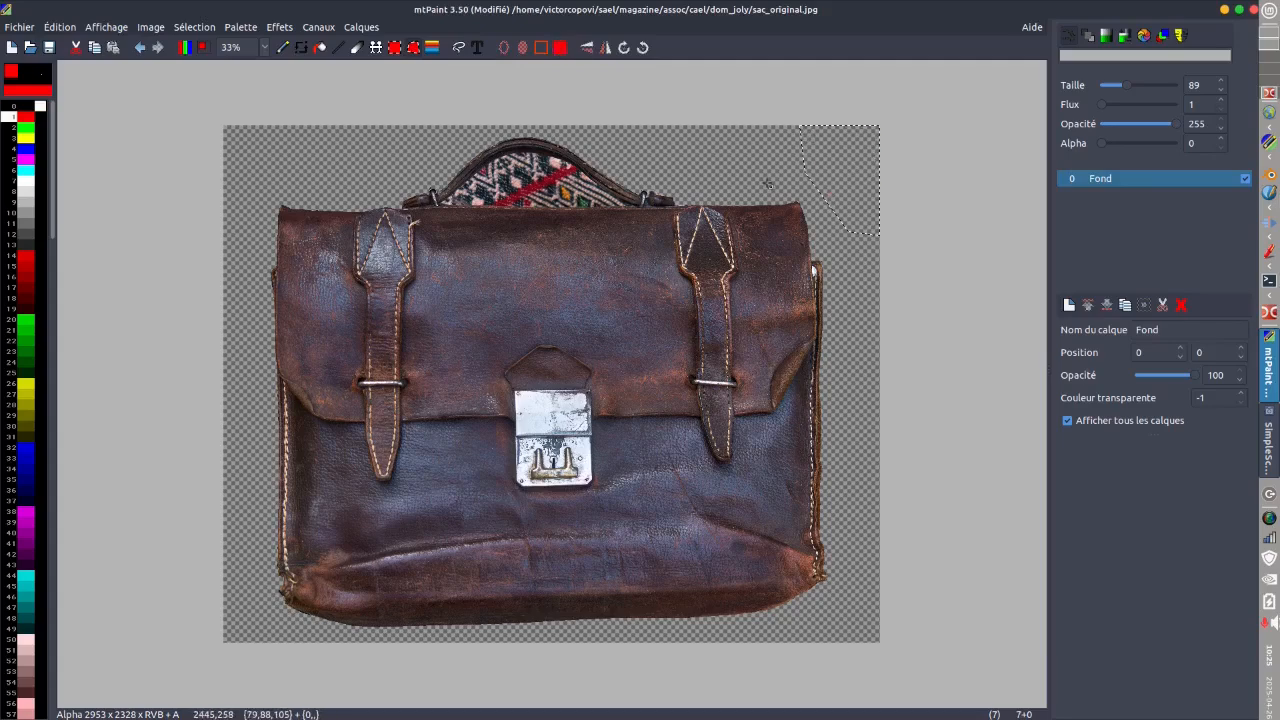
- Trace the rug area enclosed between the handle and the flap's top edge, and fill it with alpha 0
{"action": "key", "text": "plus"}
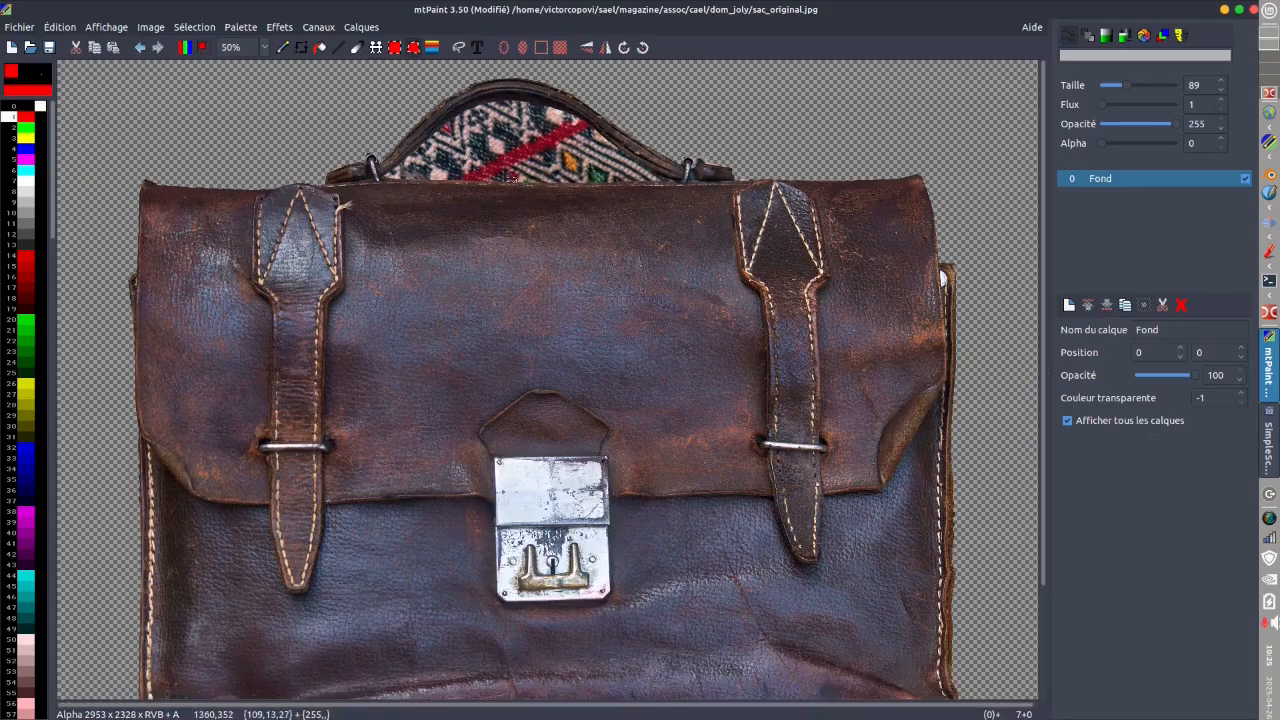
{"action": "scroll", "coordinate": [512, 177], "scroll_direction": "up", "scroll_amount": 1}
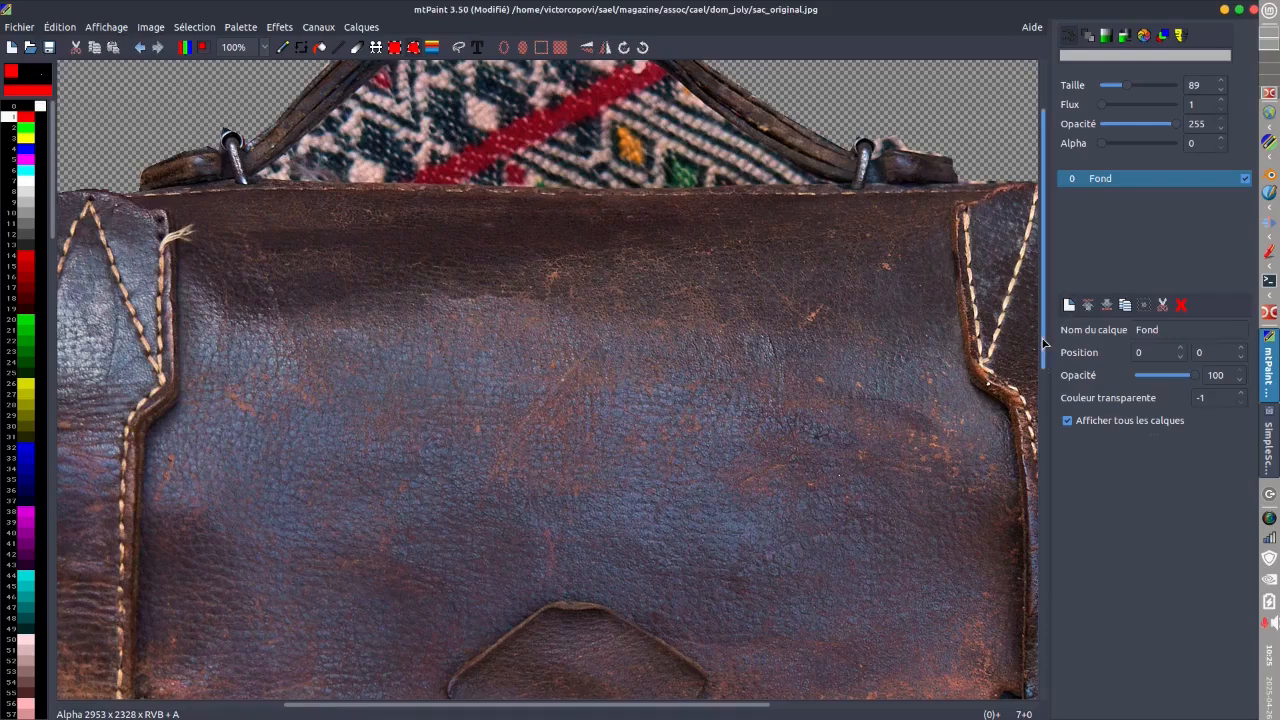
{"action": "scroll", "coordinate": [1043, 343], "scroll_direction": "up", "scroll_amount": 2}
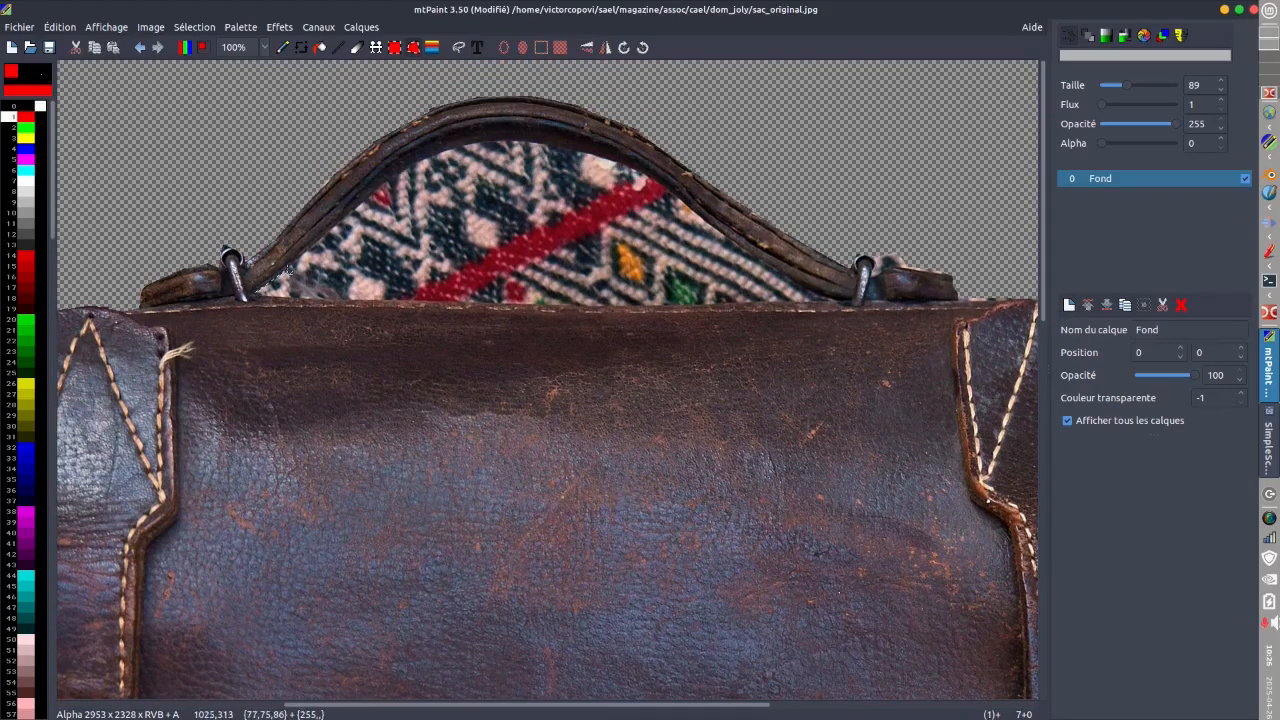
{"action": "mouse_move", "coordinate": [340, 222]}
{"action": "left_mouse_down"}
{"action": "mouse_move", "coordinate": [455, 143]}
{"action": "mouse_move", "coordinate": [586, 160]}
{"action": "mouse_move", "coordinate": [560, 148]}
{"action": "mouse_move", "coordinate": [640, 174]}
{"action": "mouse_move", "coordinate": [836, 304]}
{"action": "mouse_move", "coordinate": [268, 300]}
{"action": "left_mouse_up"}
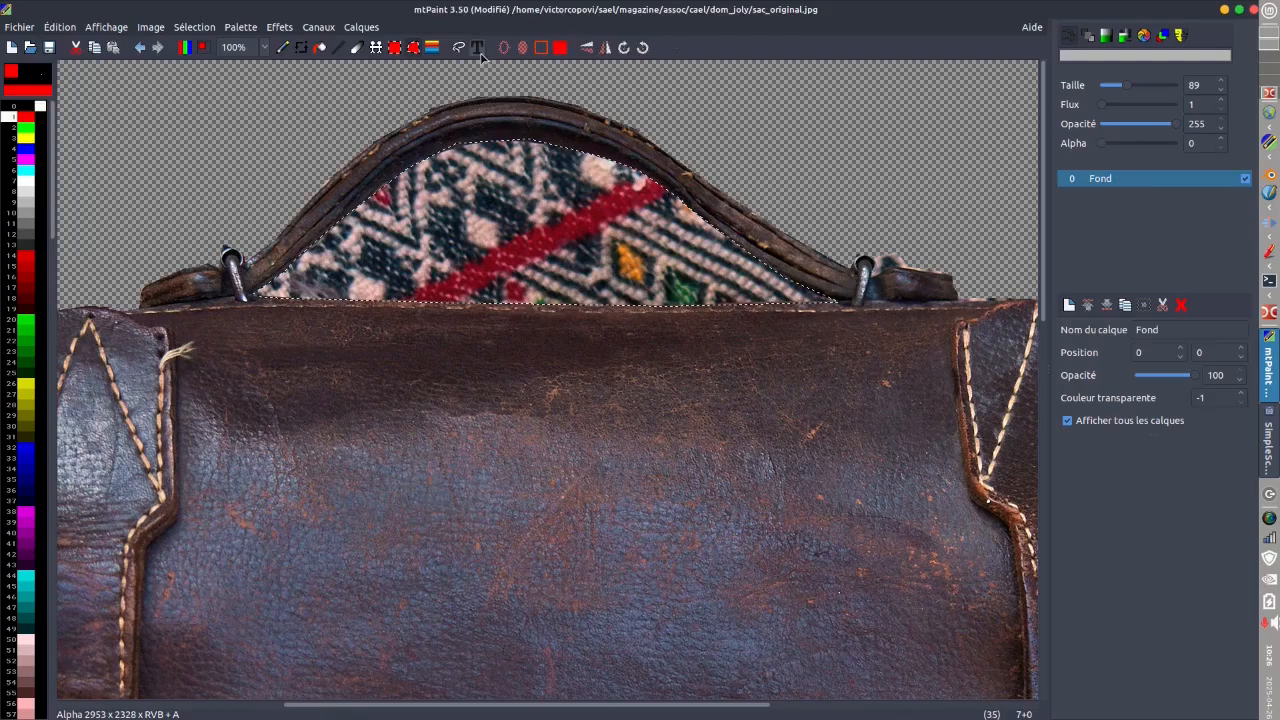
{"action": "left_click", "coordinate": [560, 48]}
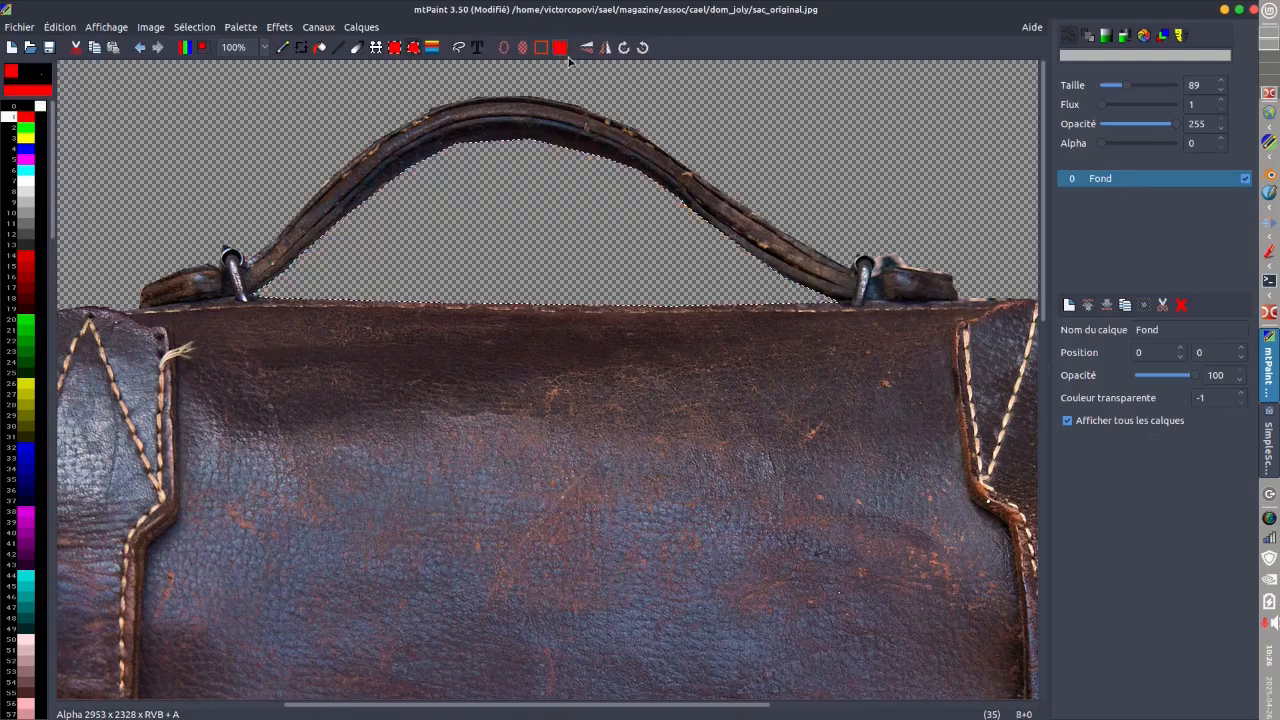
- Outline the rug remnants along the bag's right side, just below the folded flap corner, and make them transparent
{"action": "key", "text": "minus"}
{"action": "key", "text": "minus"}
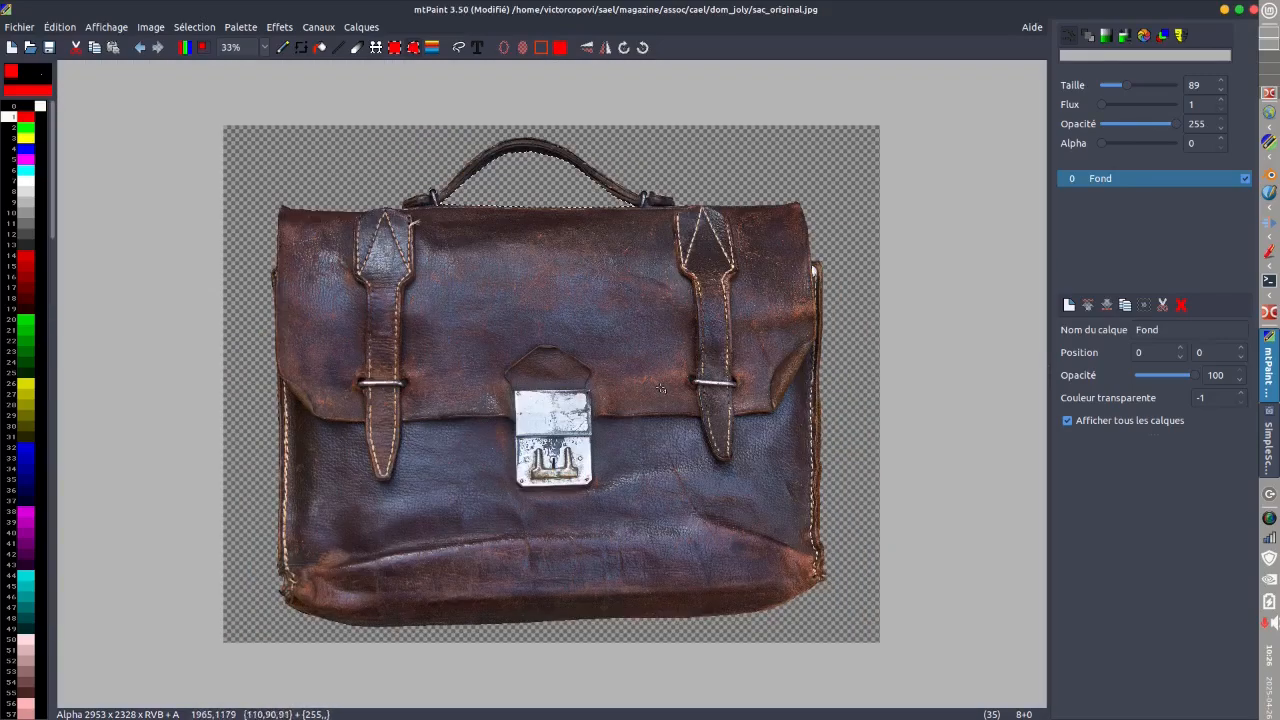
{"action": "scroll", "coordinate": [660, 388], "scroll_direction": "up", "scroll_amount": 3}
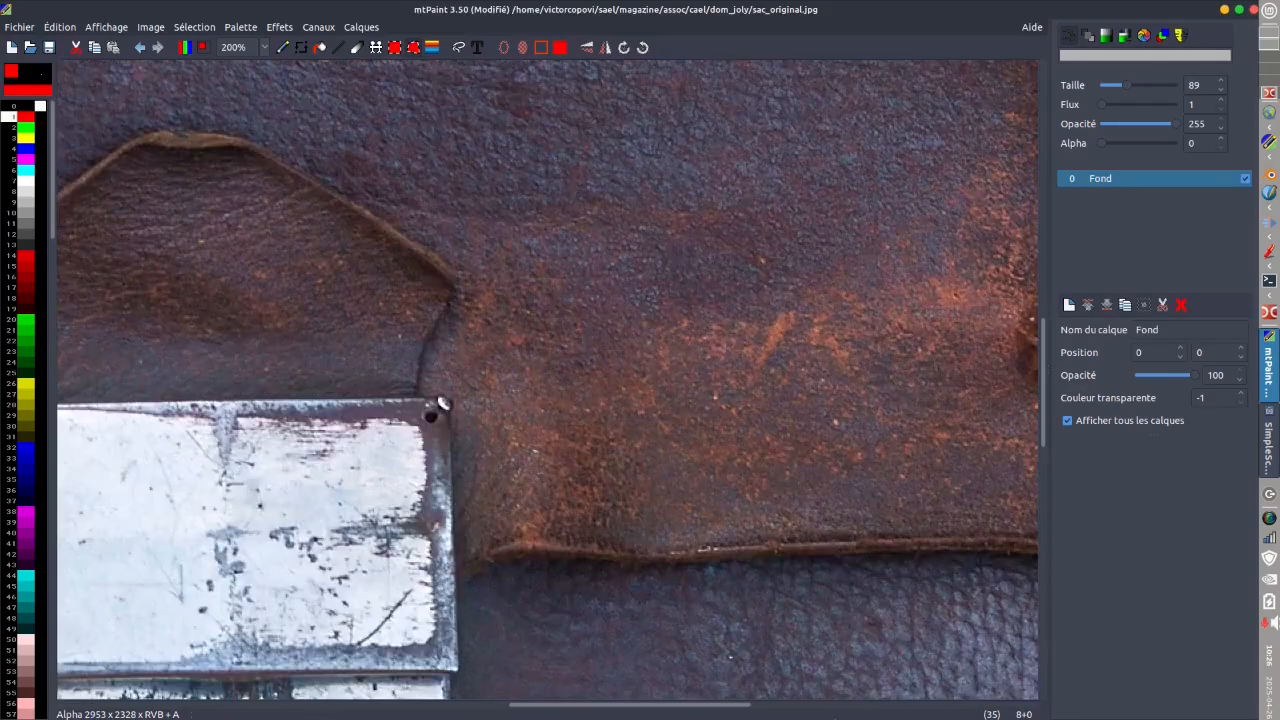
{"action": "left_click_drag", "start_coordinate": [705, 705], "coordinate": [990, 710]}
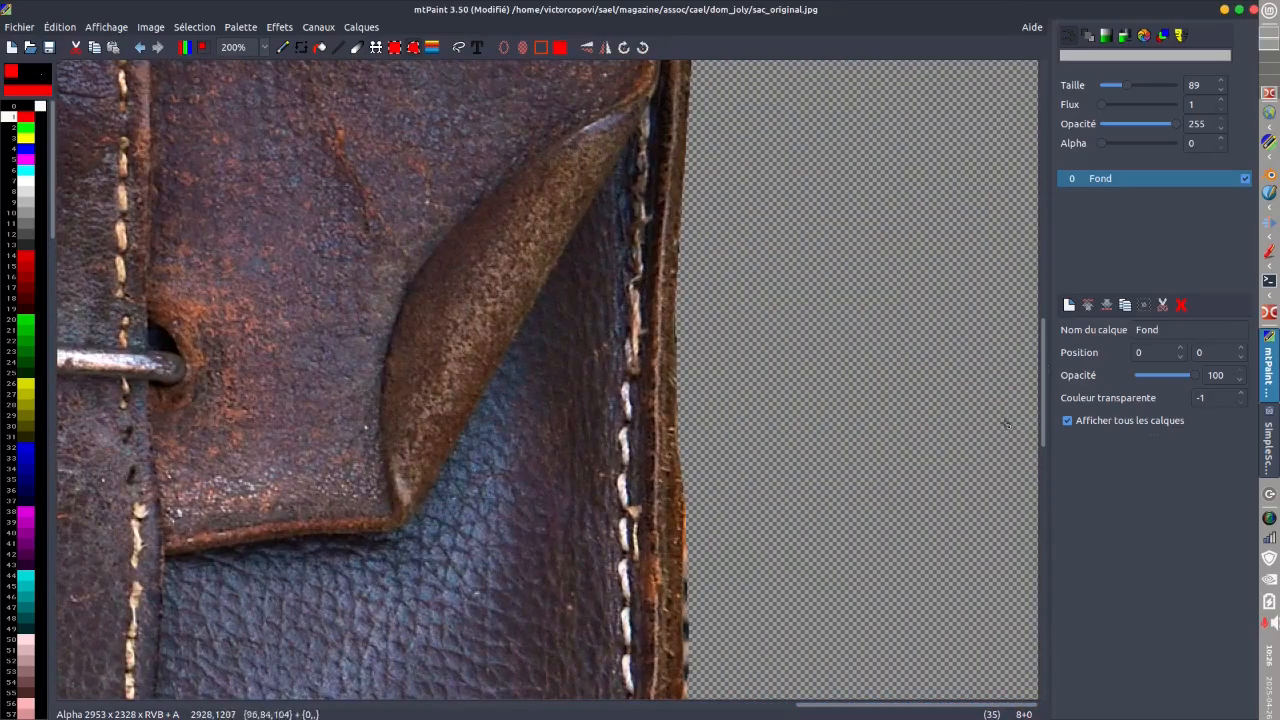
{"action": "scroll", "coordinate": [1040, 362], "scroll_direction": "down", "scroll_amount": 5}
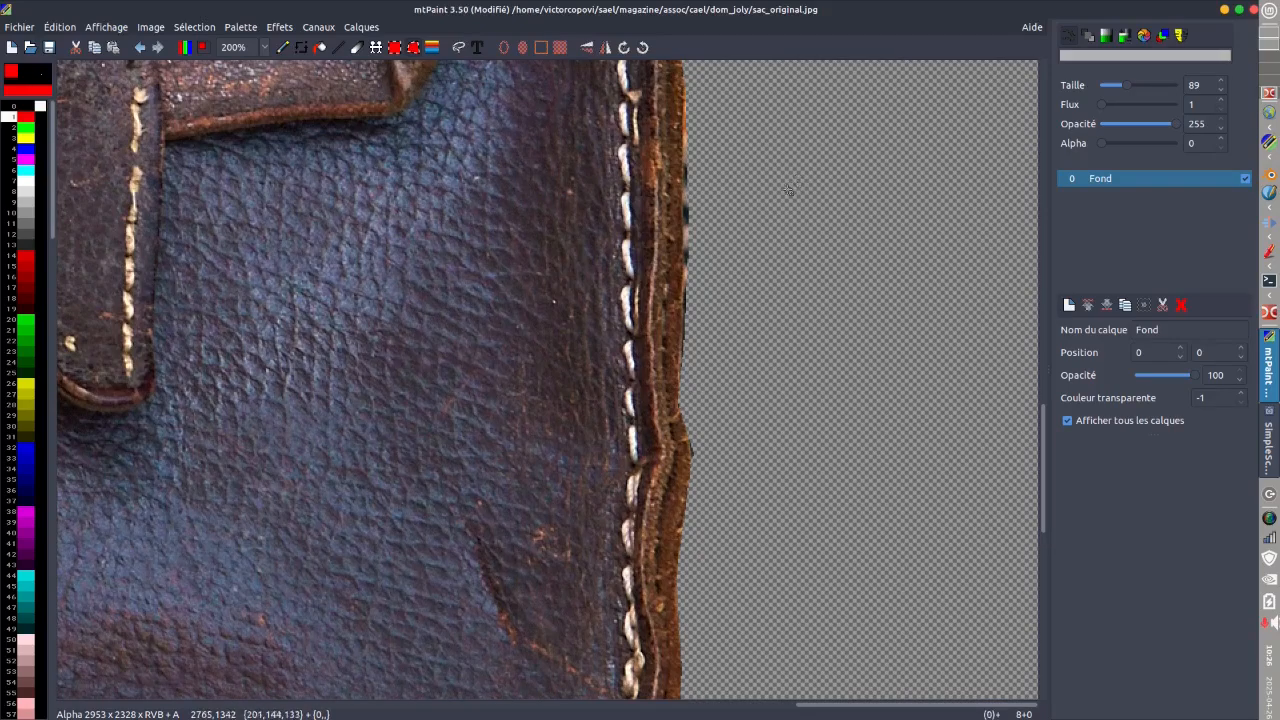
{"action": "mouse_move", "coordinate": [686, 96]}
{"action": "left_mouse_down"}
{"action": "mouse_move", "coordinate": [681, 366]}
{"action": "mouse_move", "coordinate": [715, 368]}
{"action": "left_mouse_up"}
{"action": "mouse_move", "coordinate": [736, 158]}
{"action": "left_mouse_down"}
{"action": "mouse_move", "coordinate": [732, 87]}
{"action": "mouse_move", "coordinate": [676, 93]}
{"action": "left_mouse_up"}
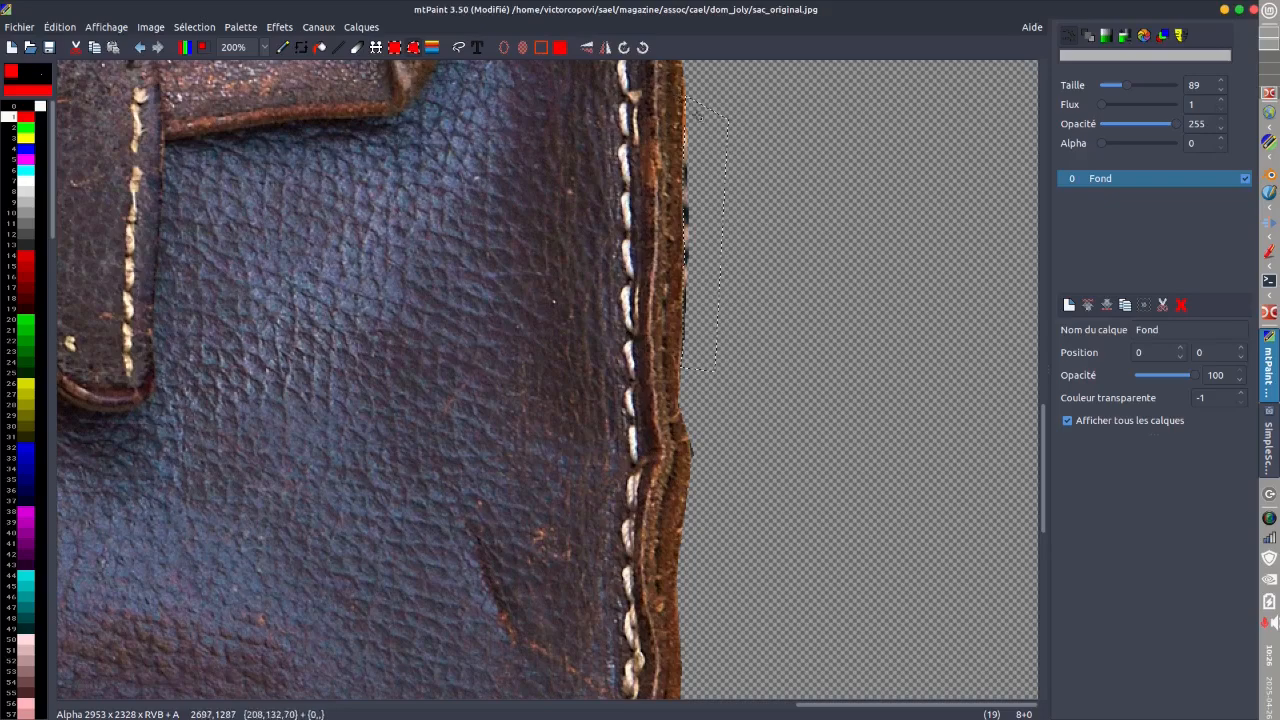
{"action": "key", "text": "Delete"}
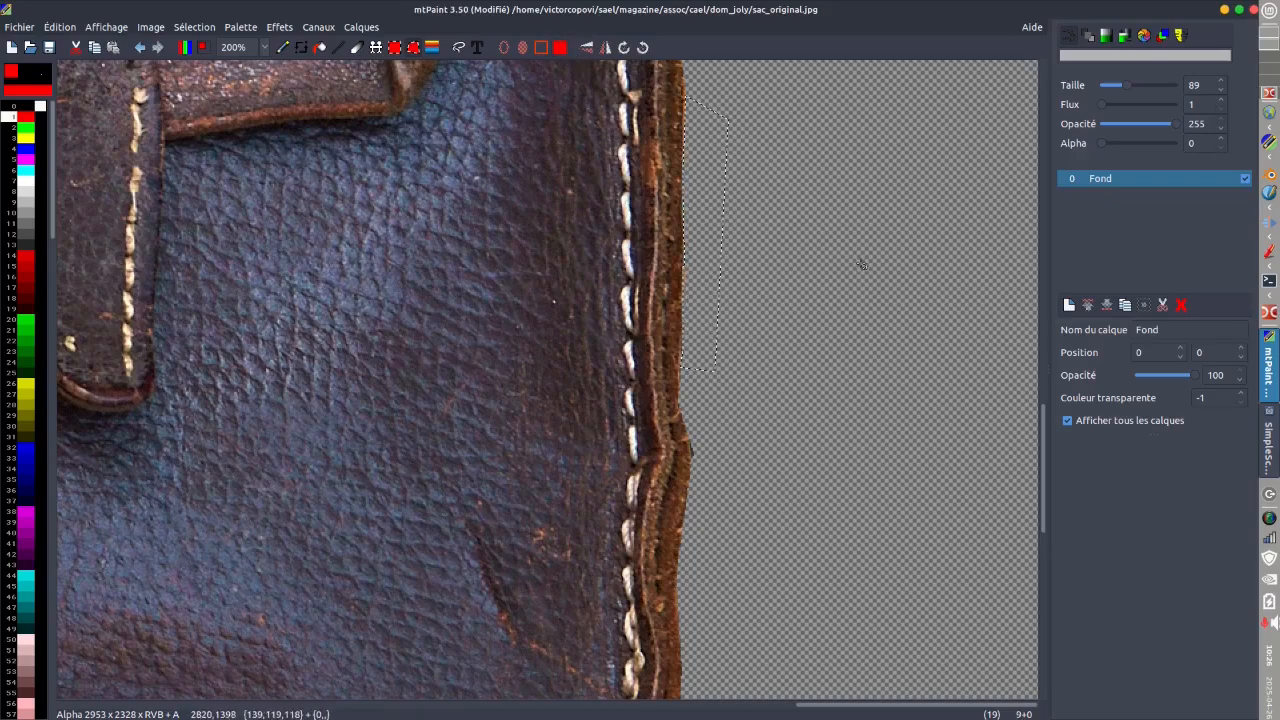
- Select the dark rug remnant at the bag's lower-left corner with a polygon and fill it with alpha 0
{"action": "key", "text": "minus"}
{"action": "key", "text": "minus"}
{"action": "key", "text": "minus"}
{"action": "key", "text": "1"}
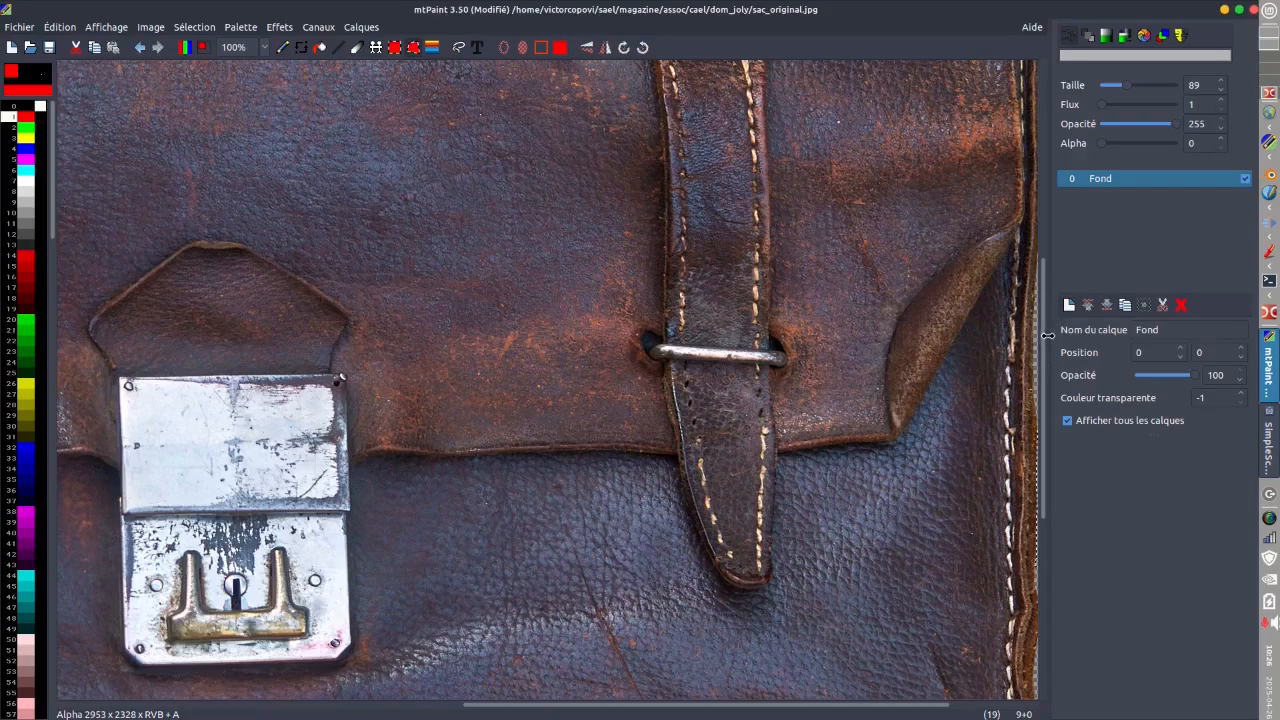
{"action": "left_click_drag", "start_coordinate": [1047, 336], "coordinate": [1049, 625]}
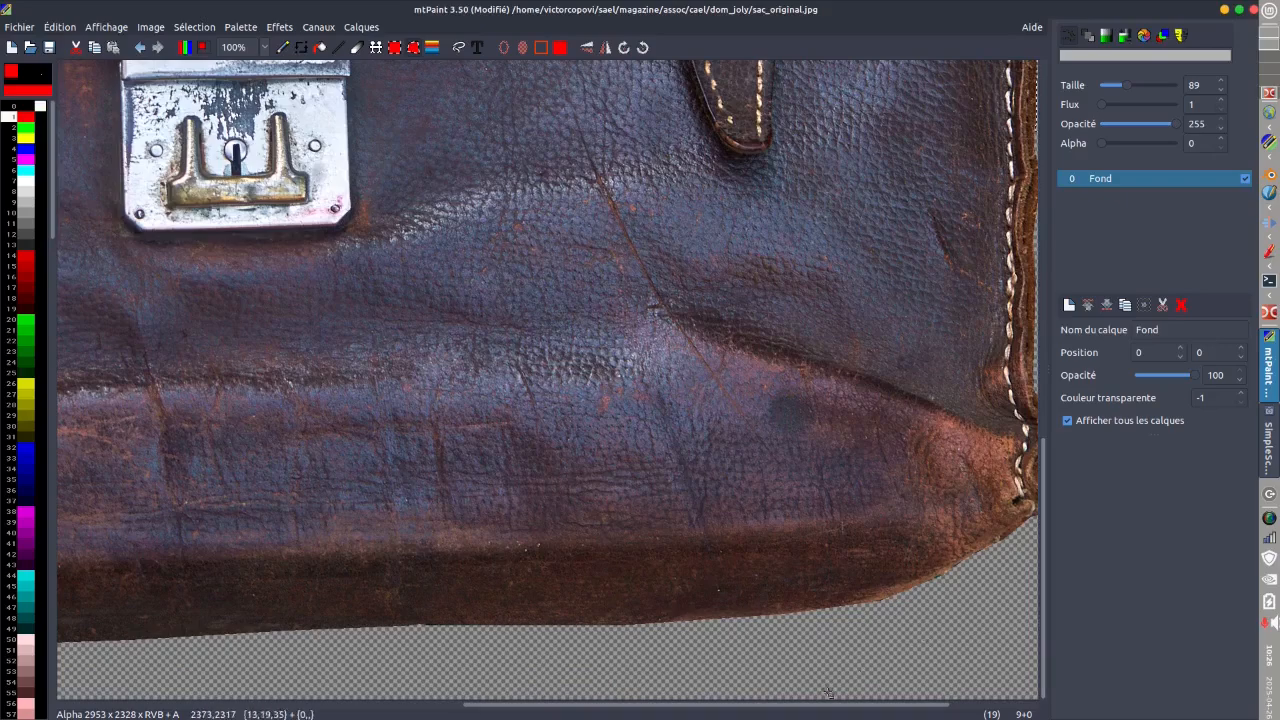
{"action": "left_click_drag", "start_coordinate": [843, 708], "coordinate": [451, 697]}
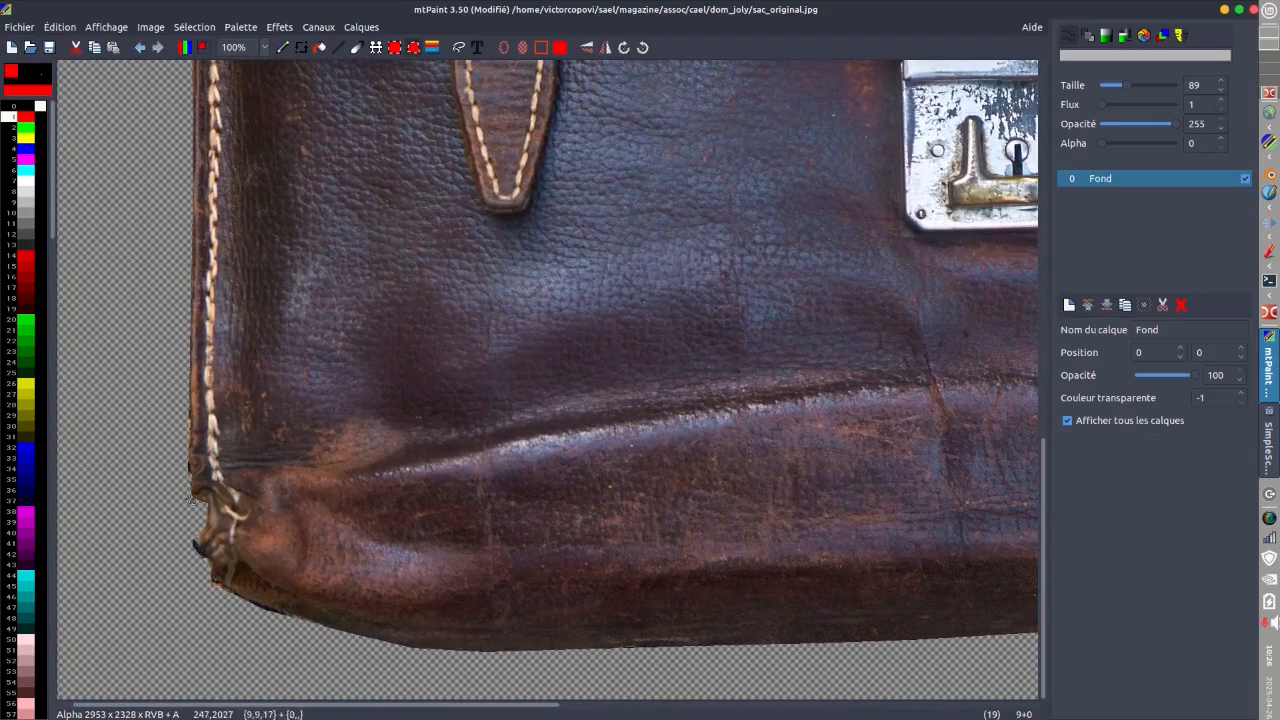
{"action": "scroll", "coordinate": [184, 544], "scroll_direction": "up", "scroll_amount": 3}
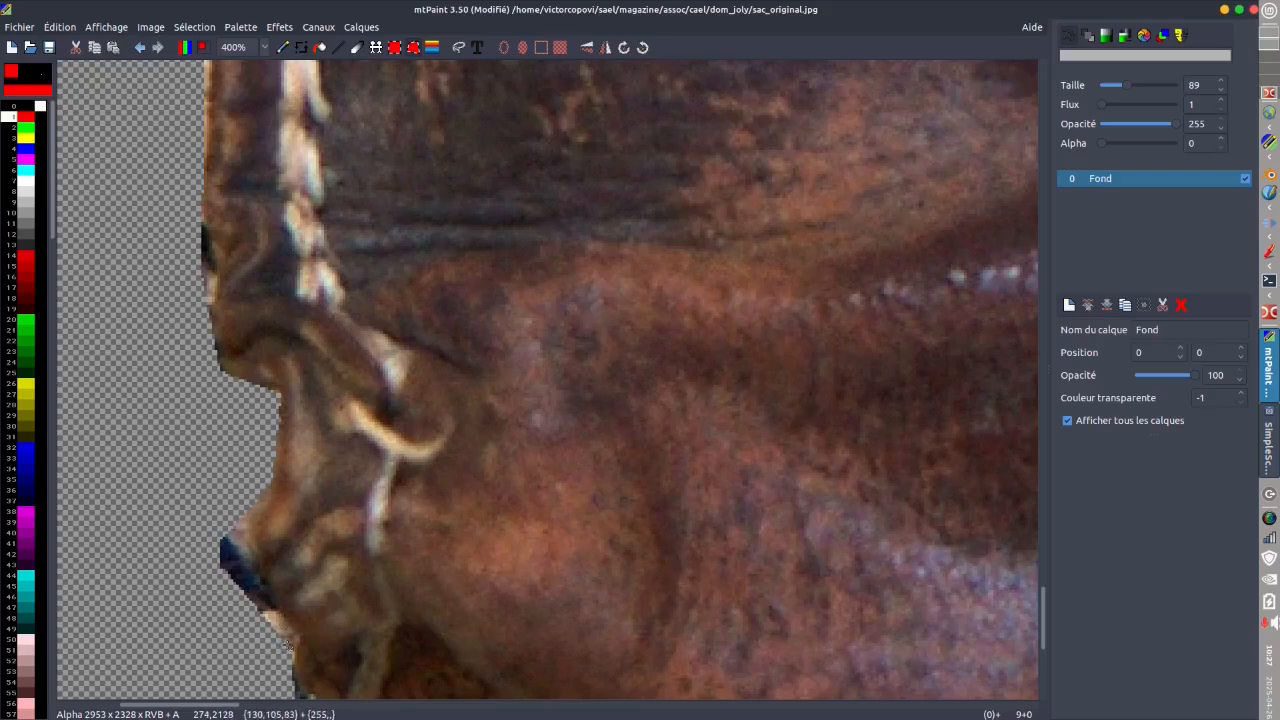
{"action": "mouse_move", "coordinate": [253, 573]}
{"action": "left_mouse_down"}
{"action": "mouse_move", "coordinate": [229, 540]}
{"action": "mouse_move", "coordinate": [239, 513]}
{"action": "mouse_move", "coordinate": [198, 520]}
{"action": "mouse_move", "coordinate": [188, 541]}
{"action": "mouse_move", "coordinate": [201, 640]}
{"action": "mouse_move", "coordinate": [237, 641]}
{"action": "left_mouse_up"}
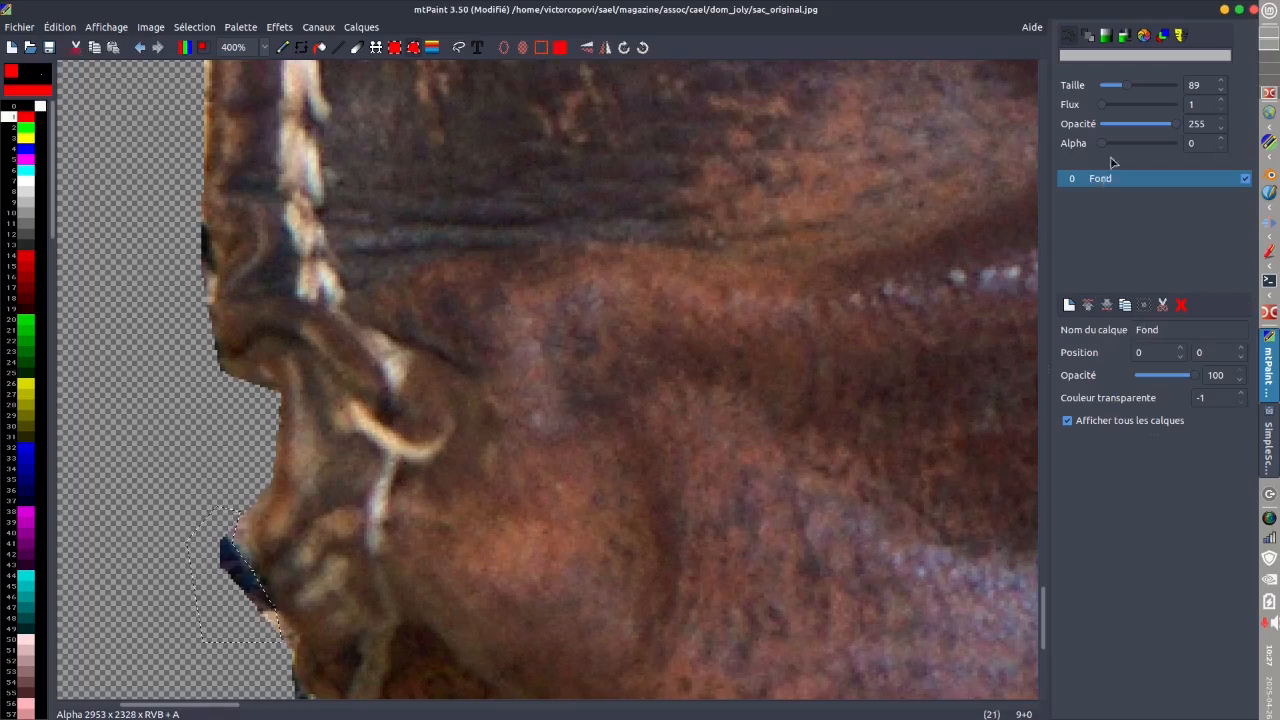
{"action": "left_click", "coordinate": [562, 48]}
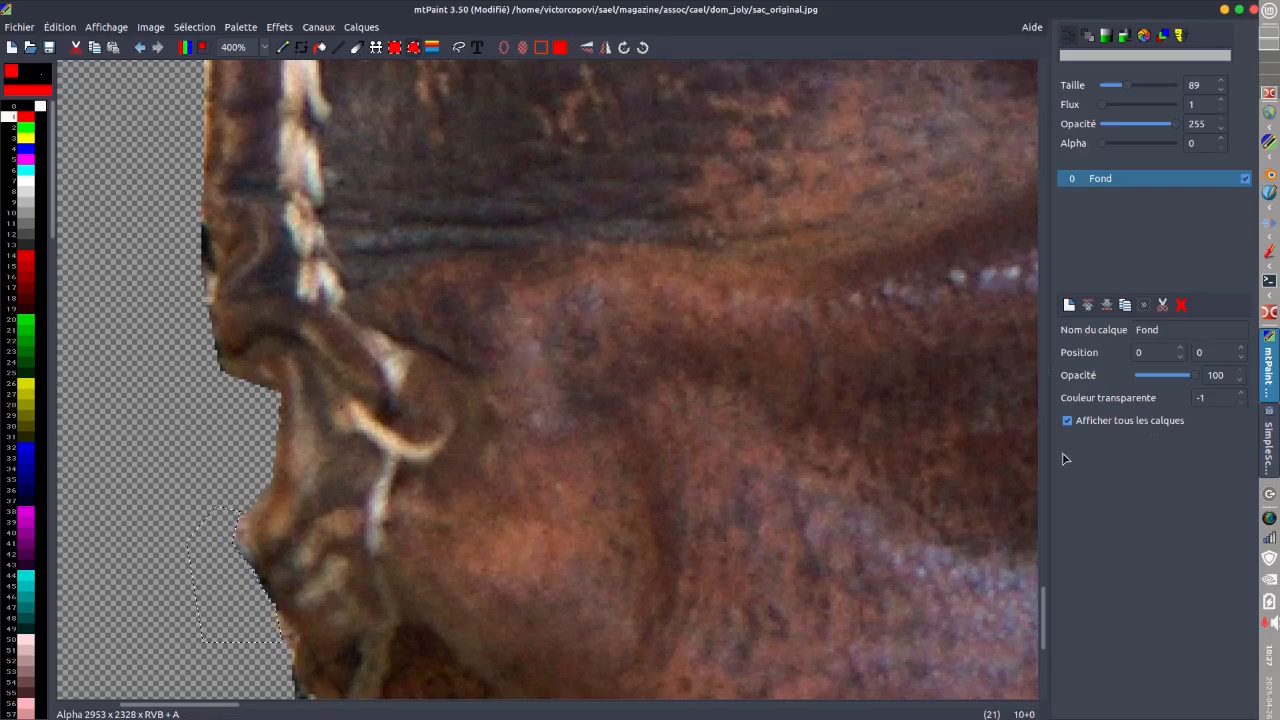
- Clear the selection and start a polygon along the bag's left edge, following the rug strip beside the stitching below the flap
{"action": "scroll", "coordinate": [1044, 585], "scroll_direction": "up", "scroll_amount": 5}
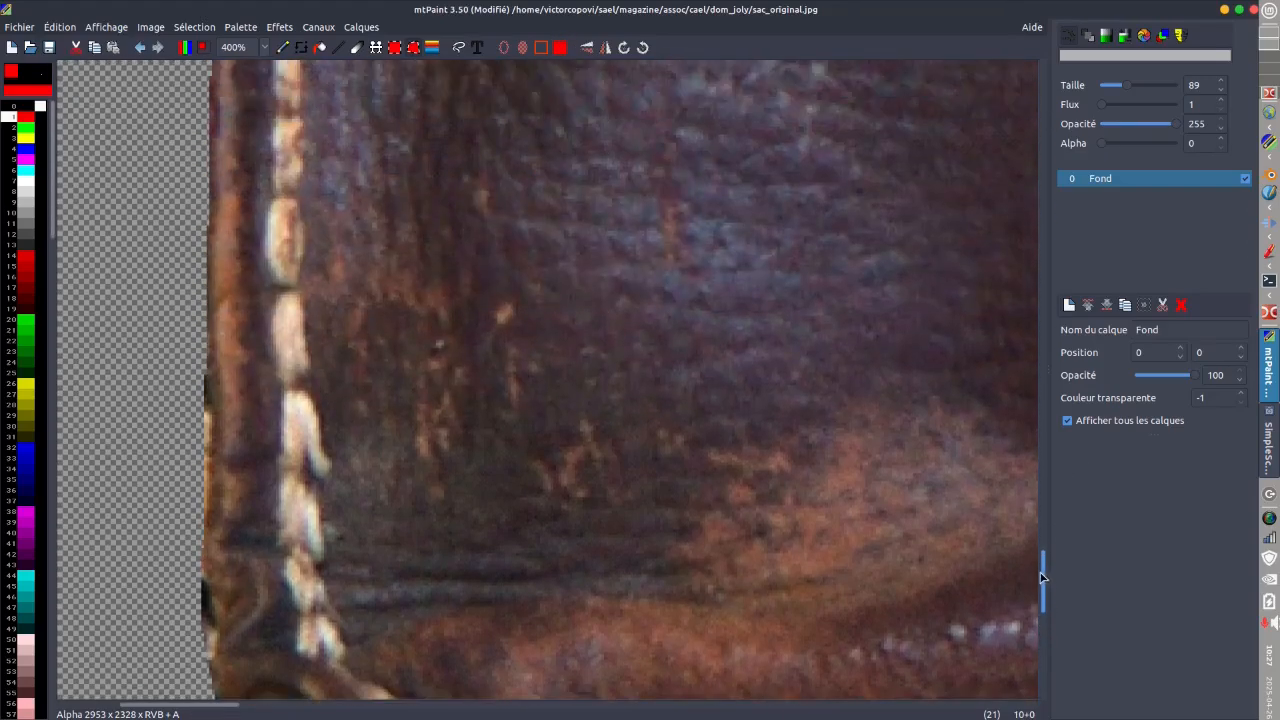
{"action": "left_click_drag", "start_coordinate": [1040, 577], "coordinate": [1036, 412]}
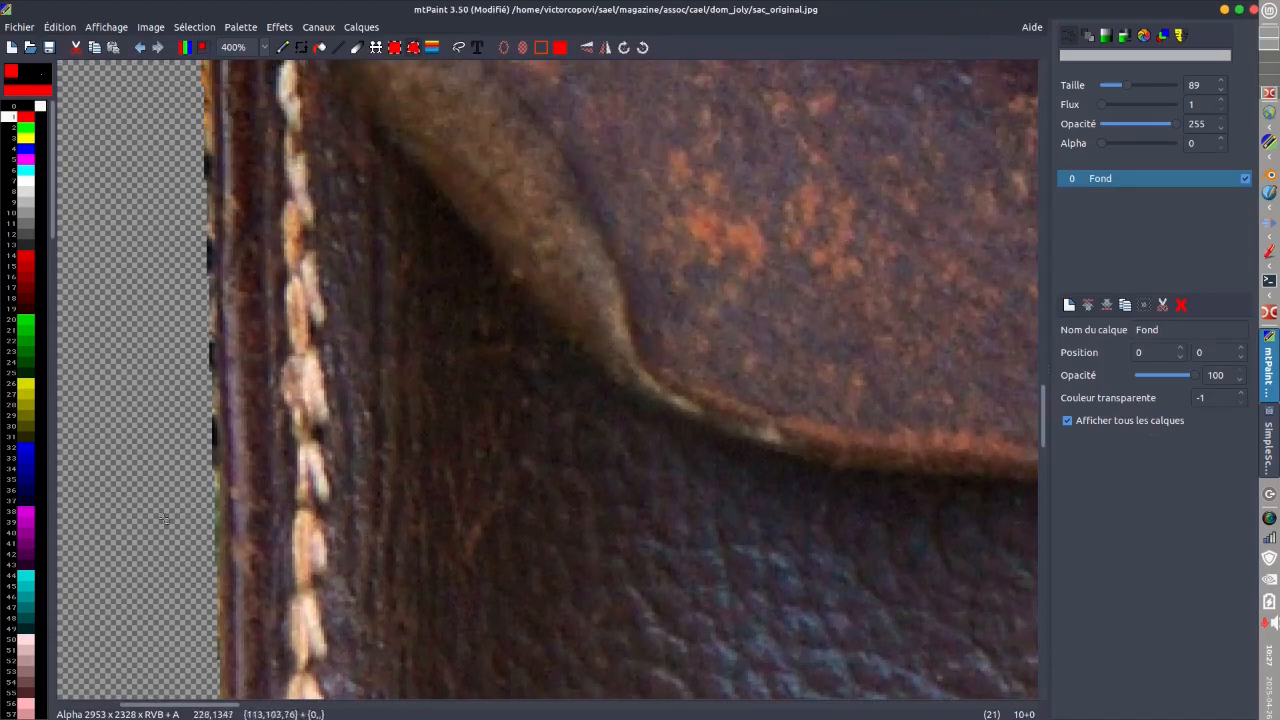
{"action": "key", "text": "Escape"}
{"action": "left_click", "coordinate": [216, 568]}
{"action": "left_click", "coordinate": [218, 530]}
{"action": "left_click", "coordinate": [218, 500]}
{"action": "left_click", "coordinate": [218, 478]}
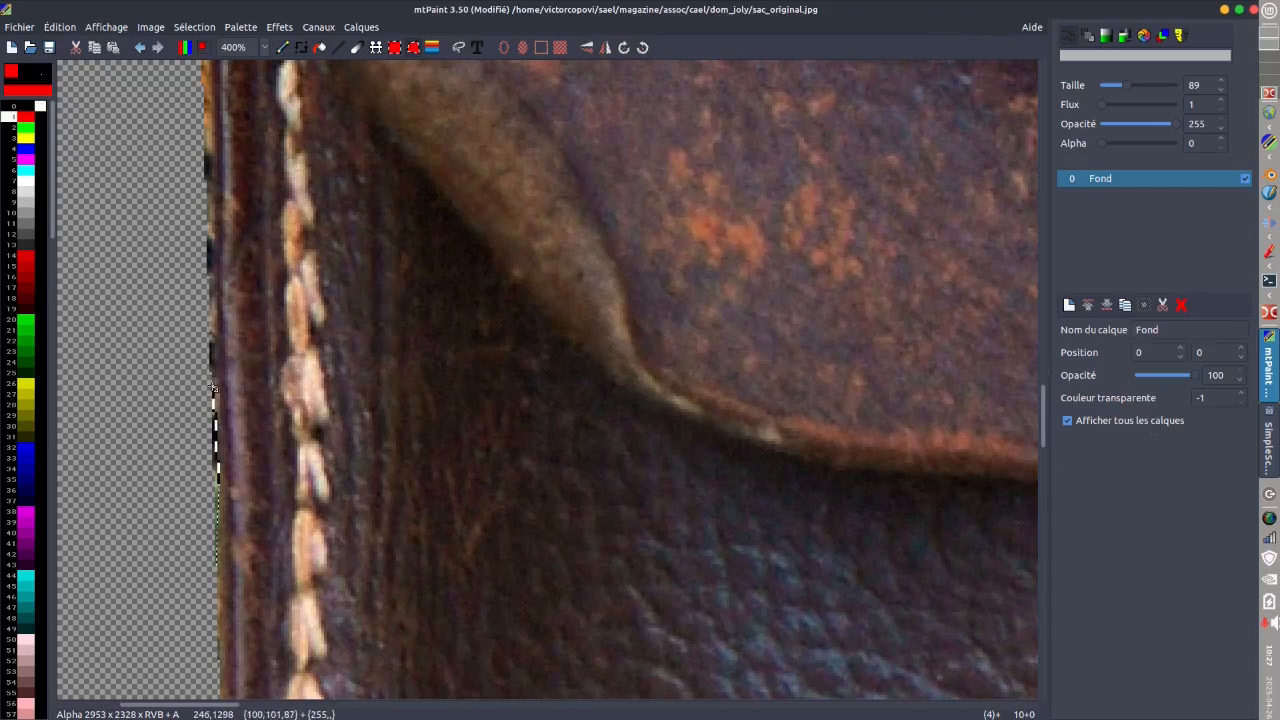
{"action": "left_click", "coordinate": [214, 354]}
{"action": "left_click", "coordinate": [212, 207]}
{"action": "left_click", "coordinate": [214, 145]}
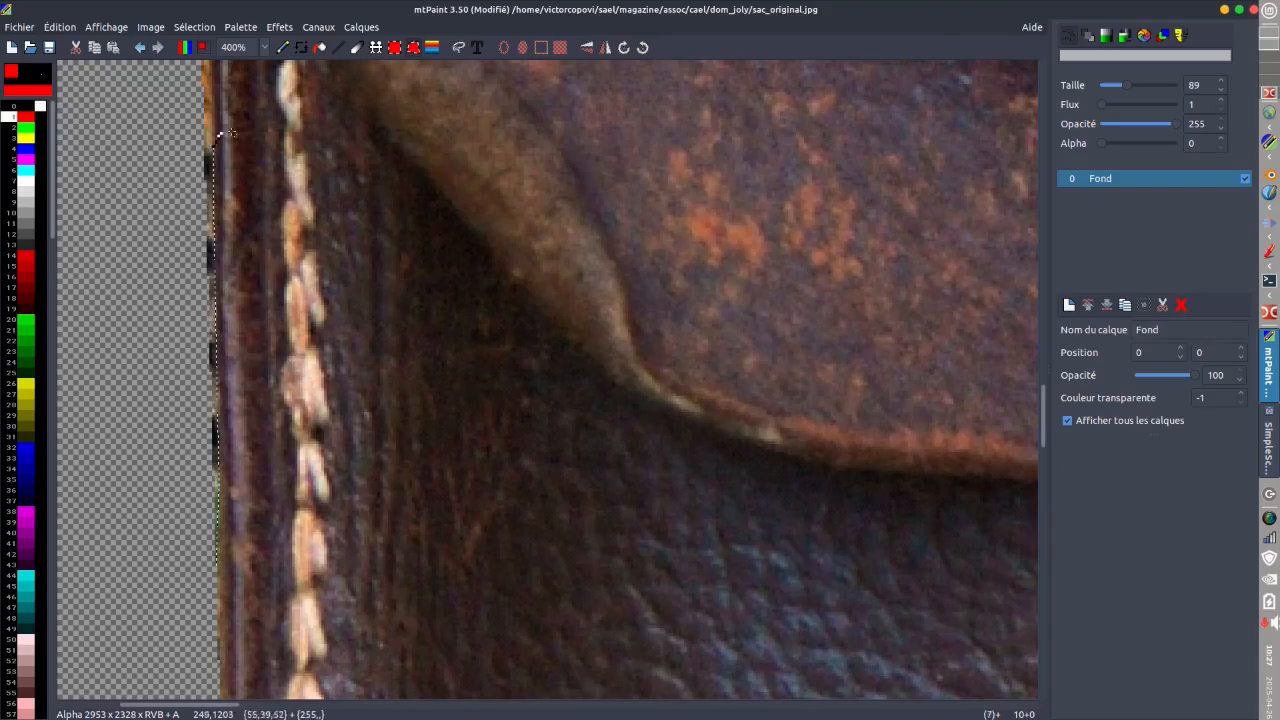
- Extend the polygon up to the flap's lower-left corner, close it outside the bag, and fill the strip with alpha 0
{"action": "left_click_drag", "start_coordinate": [1044, 419], "coordinate": [1035, 361]}
{"action": "scroll", "coordinate": [1035, 361], "scroll_direction": "down", "scroll_amount": 2}
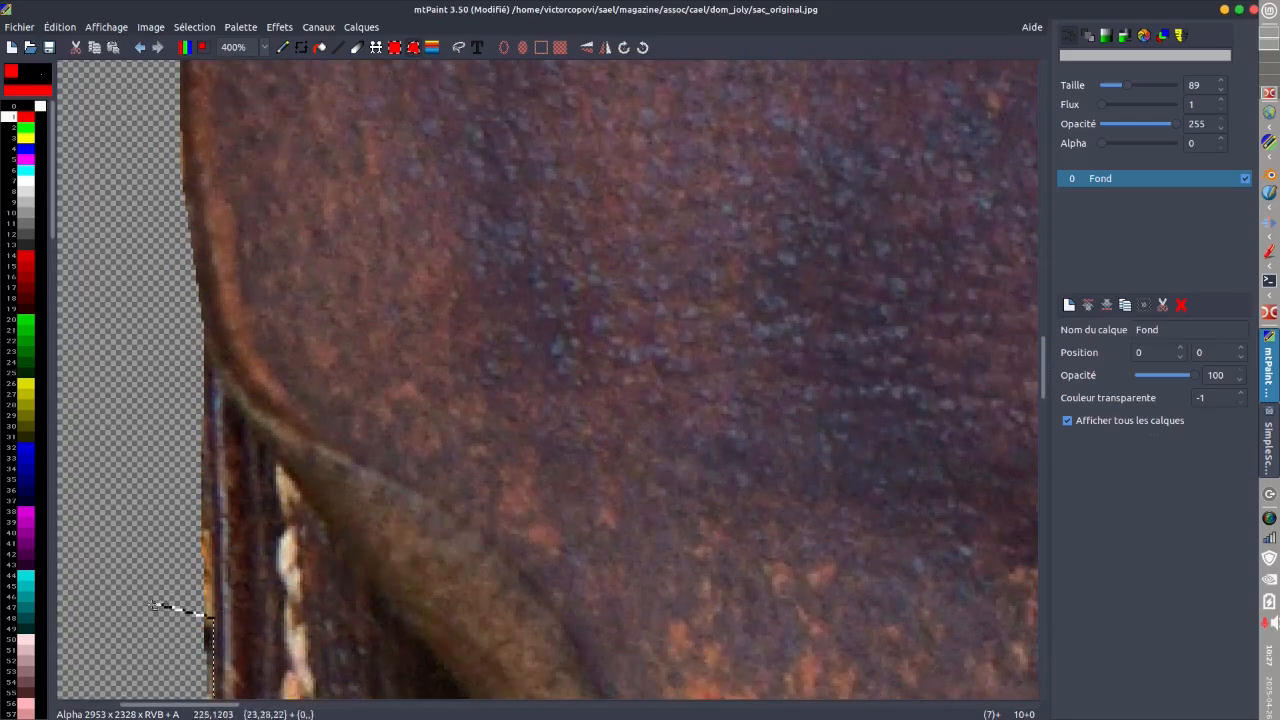
{"action": "left_click", "coordinate": [213, 482]}
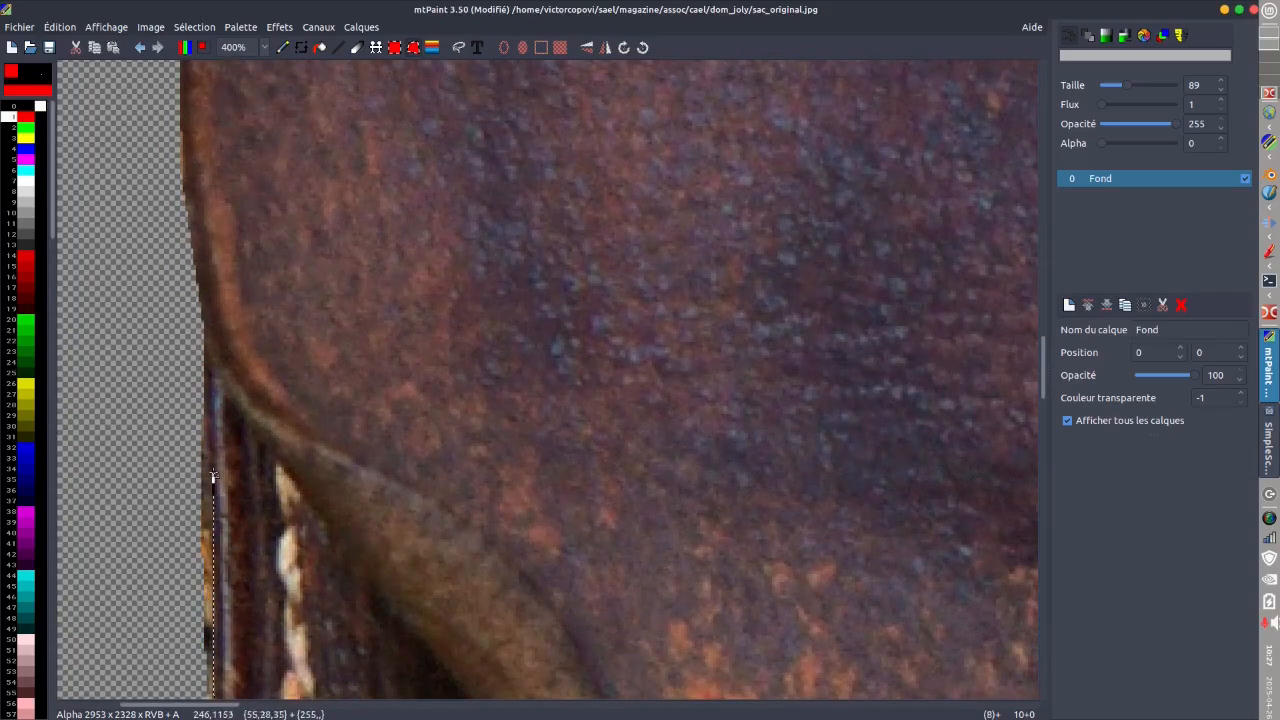
{"action": "left_click", "coordinate": [207, 428]}
{"action": "left_click", "coordinate": [184, 424]}
{"action": "key", "text": "minus"}
{"action": "key", "text": "minus"}
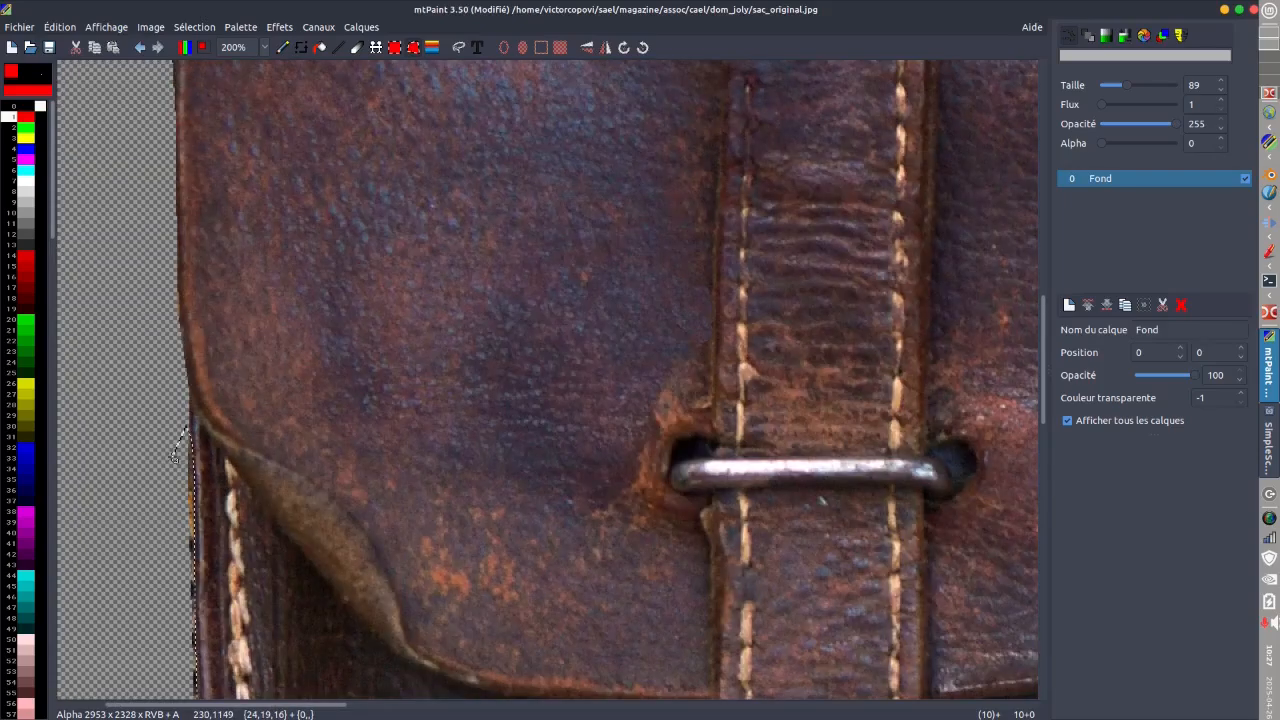
{"action": "left_click", "coordinate": [168, 550]}
{"action": "left_click_drag", "start_coordinate": [1044, 385], "coordinate": [1043, 487]}
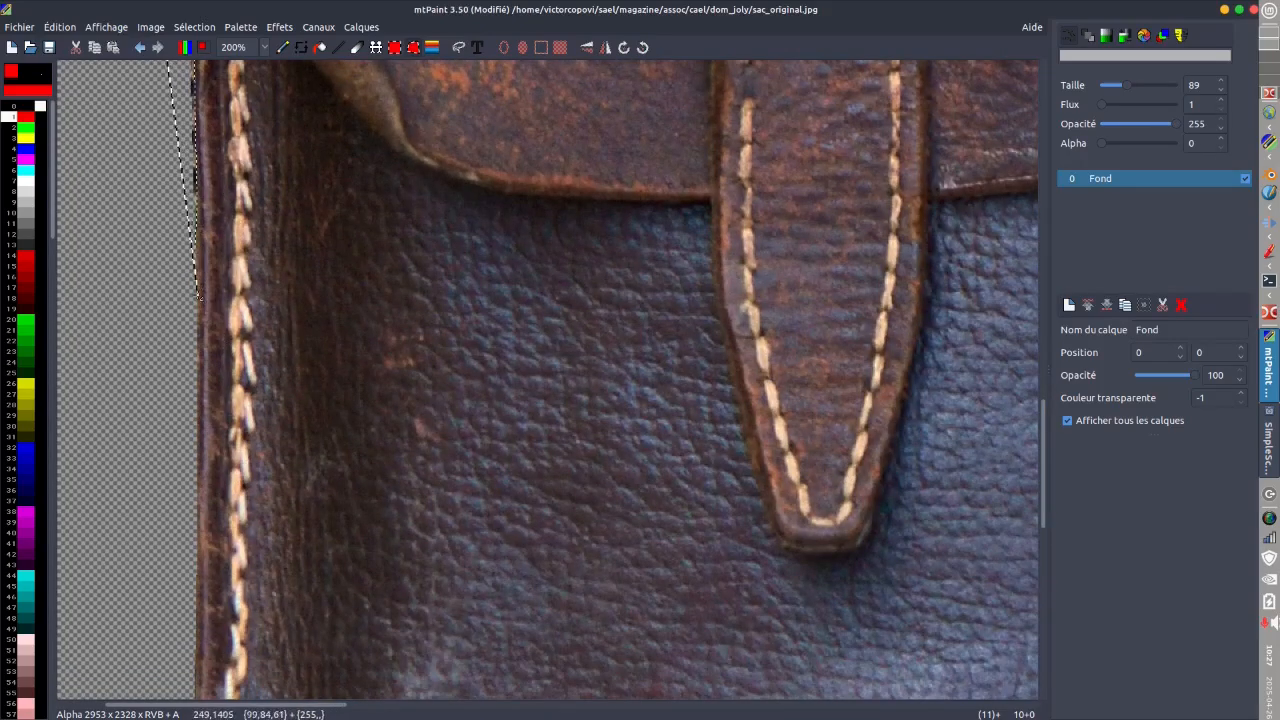
{"action": "left_click", "coordinate": [187, 266]}
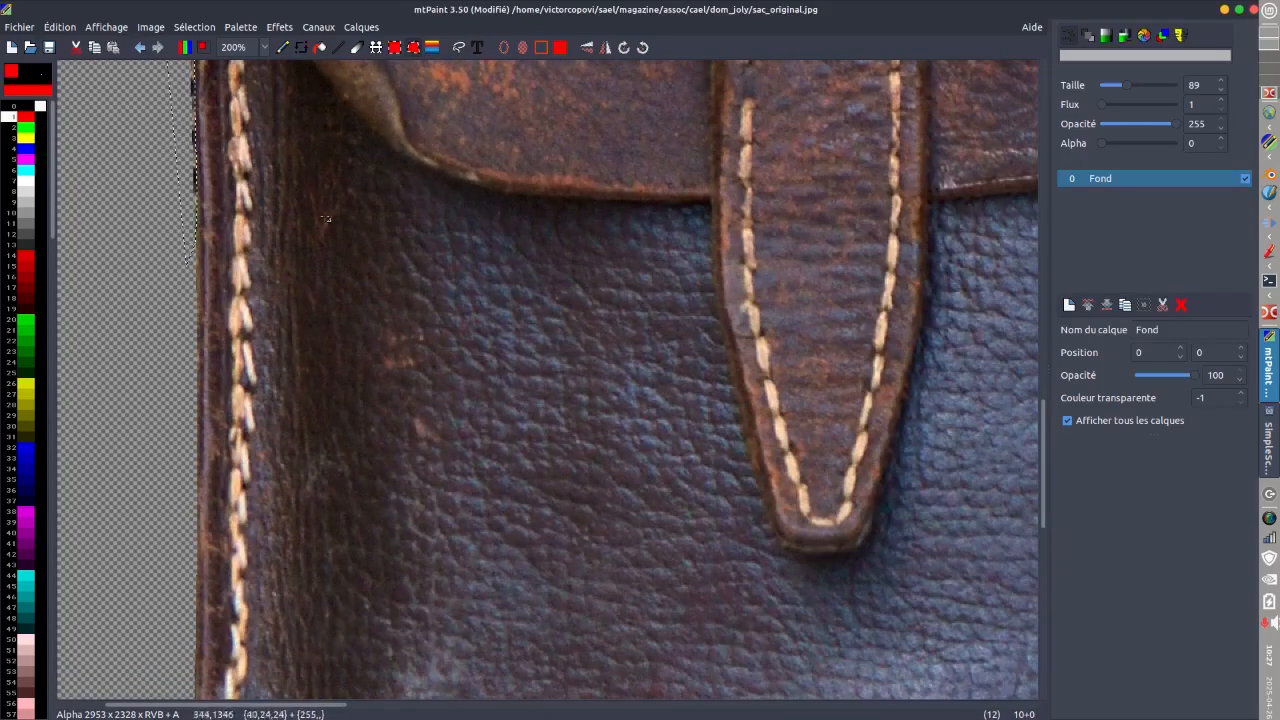
{"action": "left_click", "coordinate": [561, 49]}
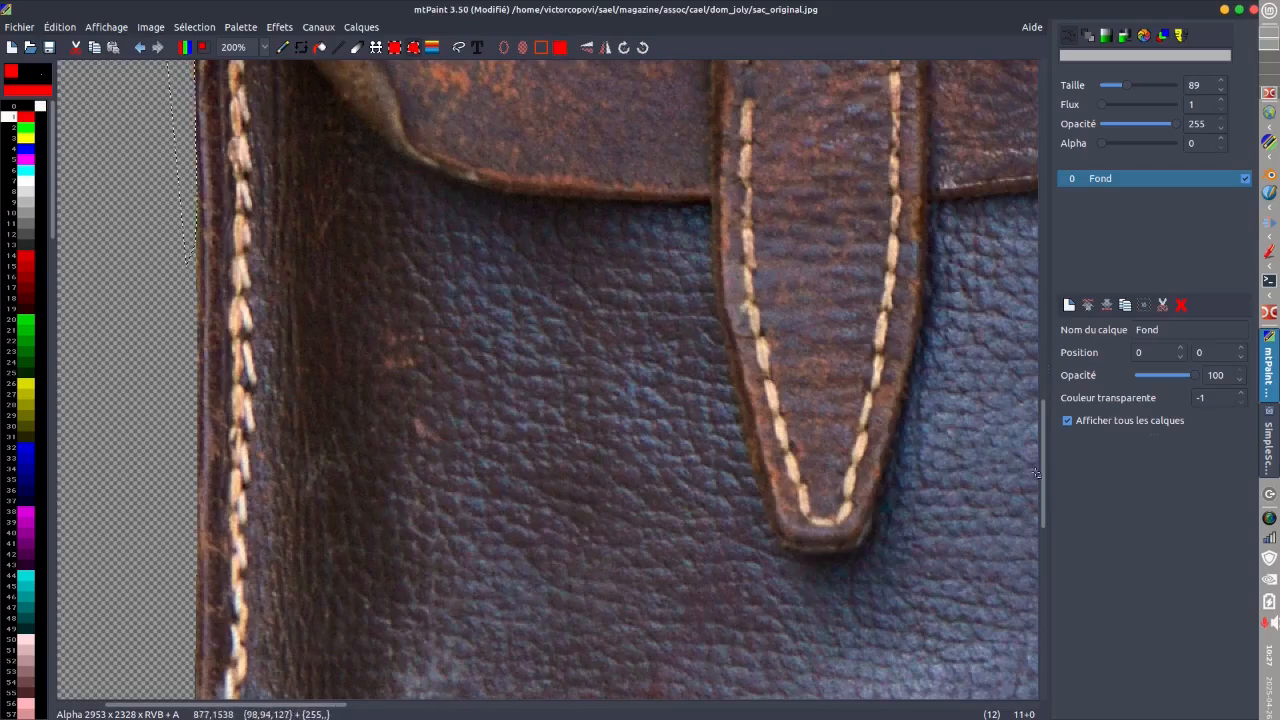
- Outline the rug sliver along the small tab on the bag's upper-left side and make it transparent
{"action": "left_click_drag", "start_coordinate": [1044, 475], "coordinate": [1027, 278]}
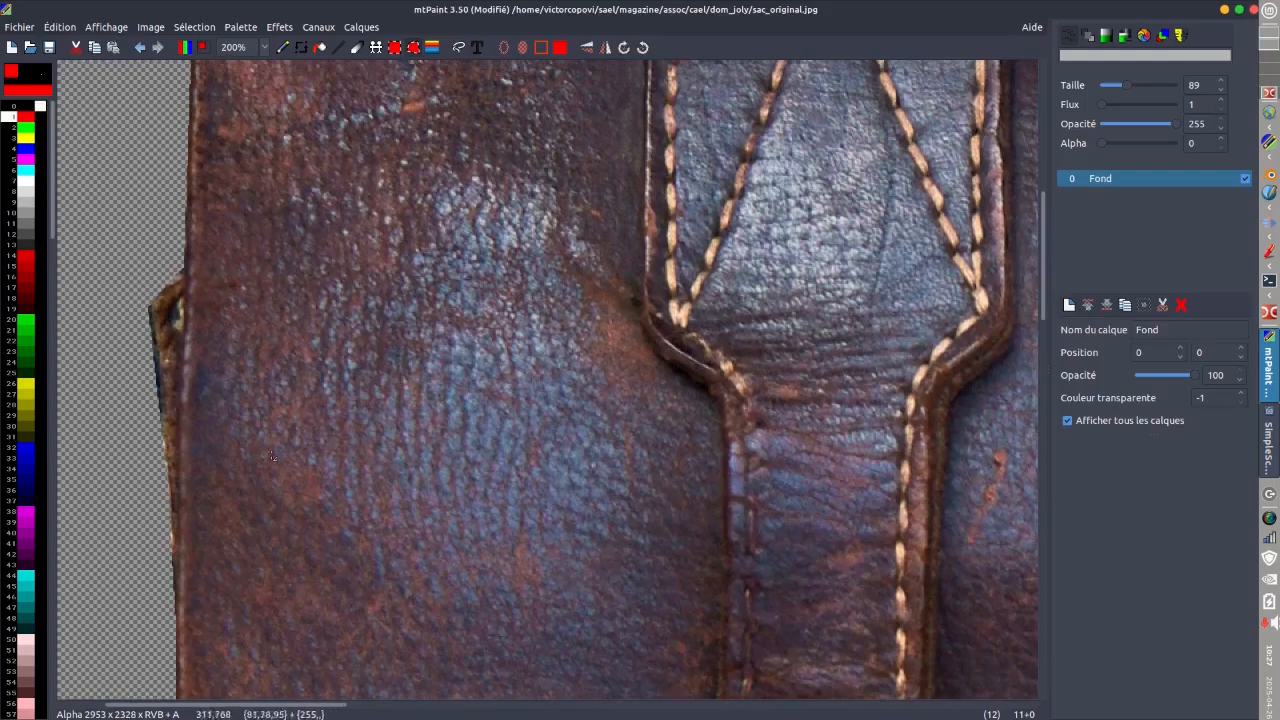
{"action": "left_click", "coordinate": [160, 517]}
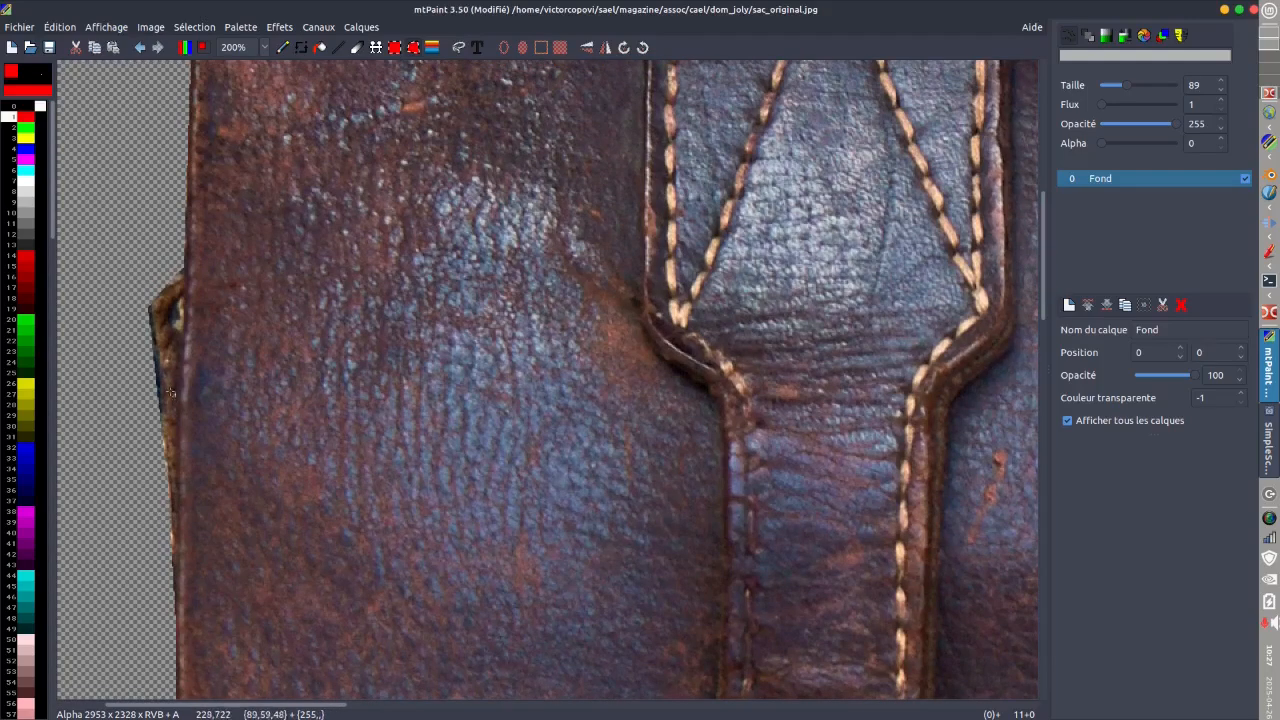
{"action": "left_click", "coordinate": [149, 311]}
{"action": "mouse_move", "coordinate": [147, 300]}
{"action": "left_mouse_down"}
{"action": "mouse_move", "coordinate": [161, 418]}
{"action": "mouse_move", "coordinate": [125, 399]}
{"action": "mouse_move", "coordinate": [127, 315]}
{"action": "left_mouse_up"}
{"action": "right_click", "coordinate": [127, 315]}
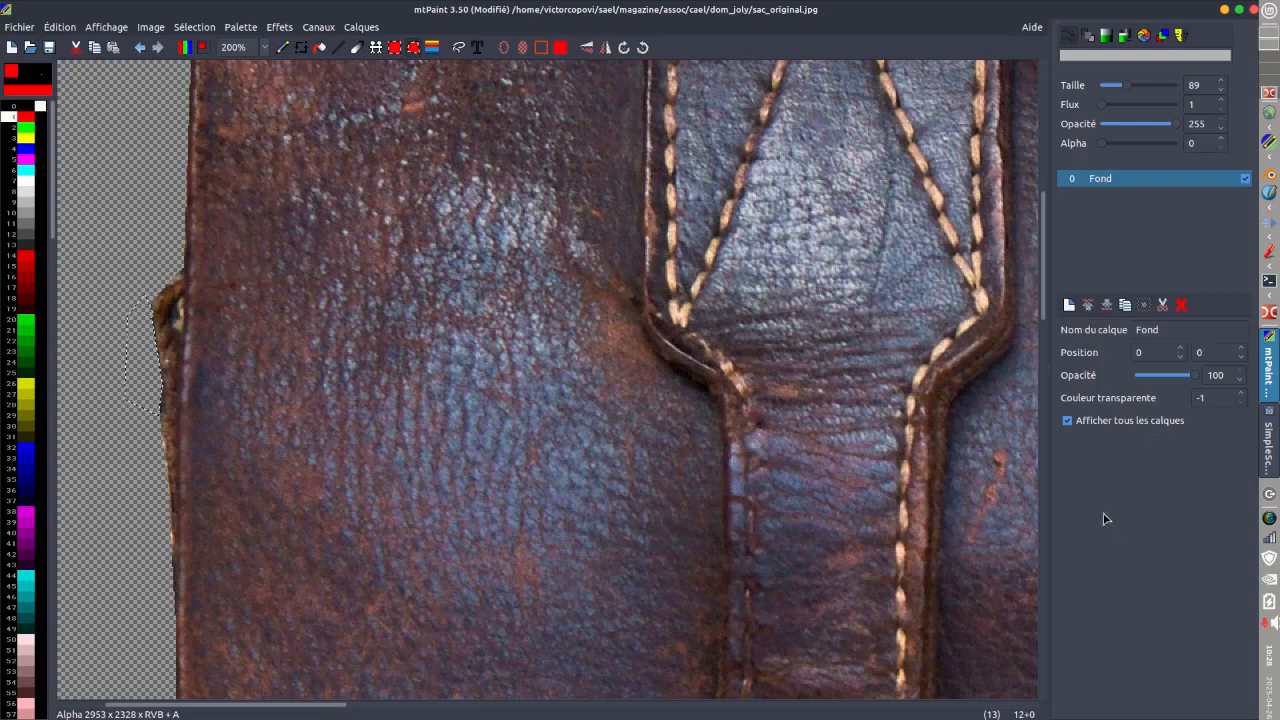
- Make the rug remnants at the flap's upper-left corner and on top of the handle's left ring transparent with polygon selections
{"action": "left_click_drag", "start_coordinate": [1042, 298], "coordinate": [1040, 235]}
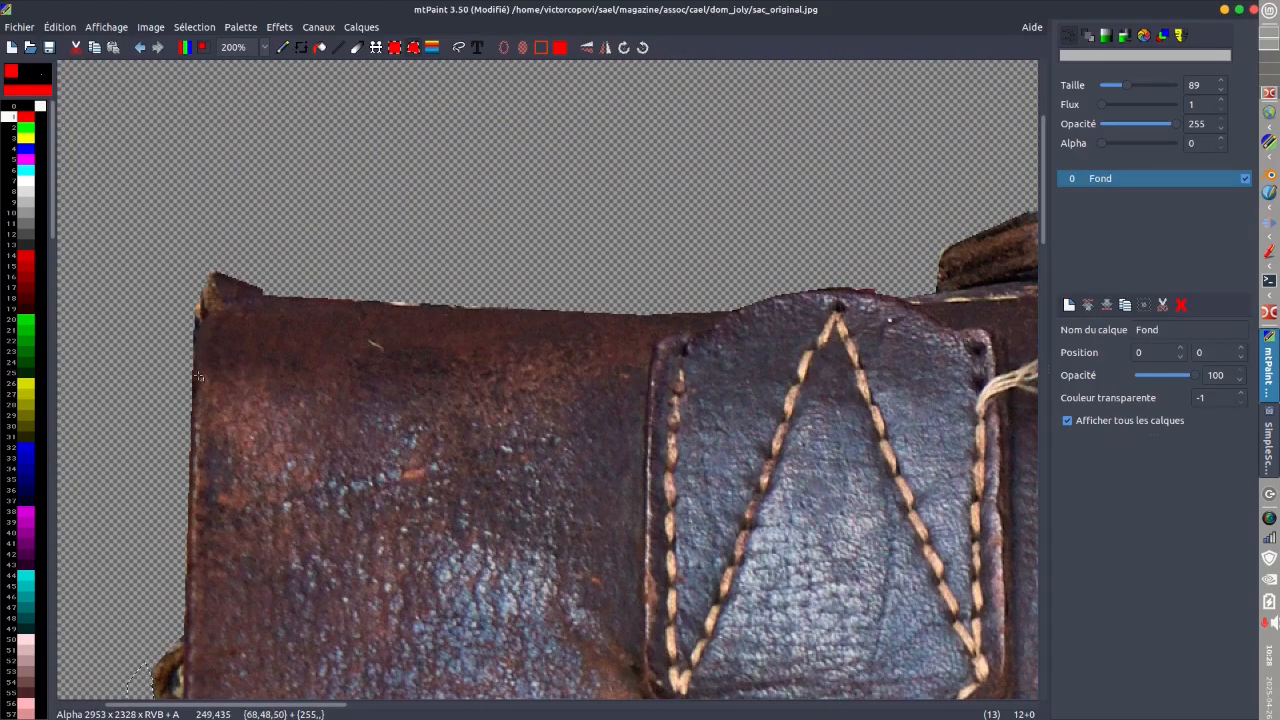
{"action": "key", "text": "Escape"}
{"action": "mouse_move", "coordinate": [196, 318]}
{"action": "left_mouse_down"}
{"action": "mouse_move", "coordinate": [229, 259]}
{"action": "mouse_move", "coordinate": [195, 254]}
{"action": "mouse_move", "coordinate": [178, 313]}
{"action": "left_mouse_up"}
{"action": "left_click", "coordinate": [560, 47]}
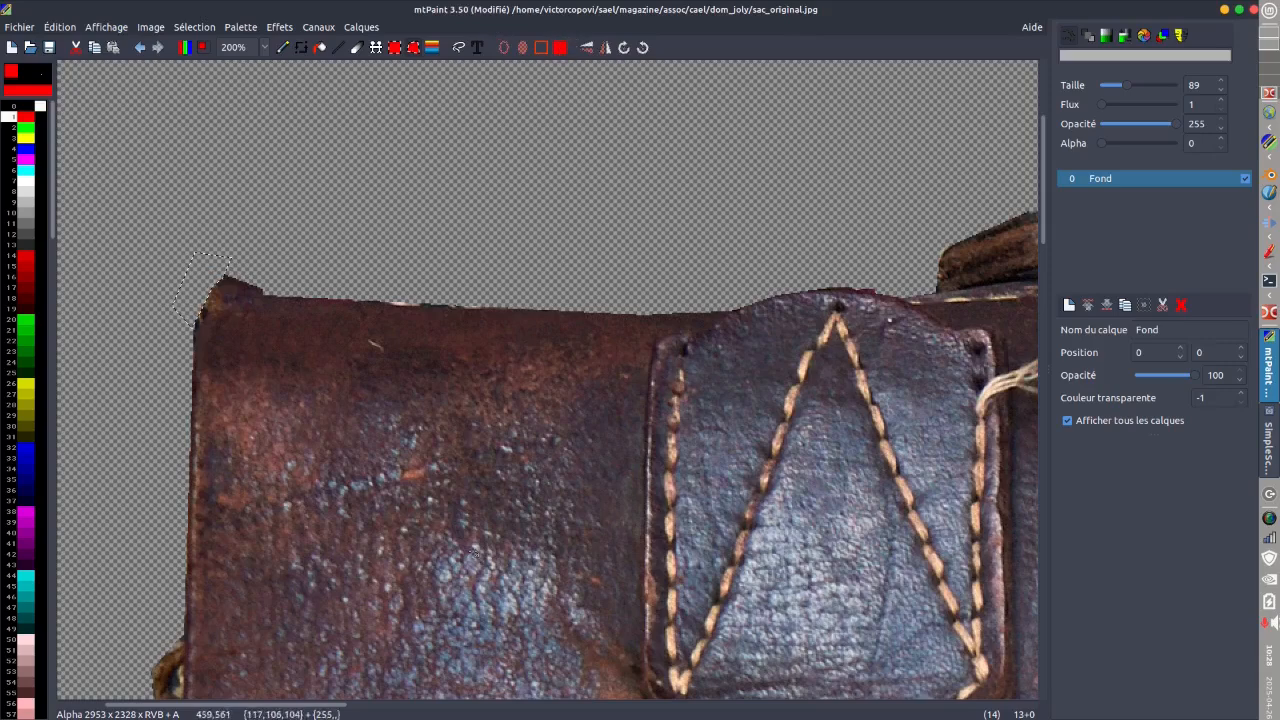
{"action": "left_click", "coordinate": [371, 706]}
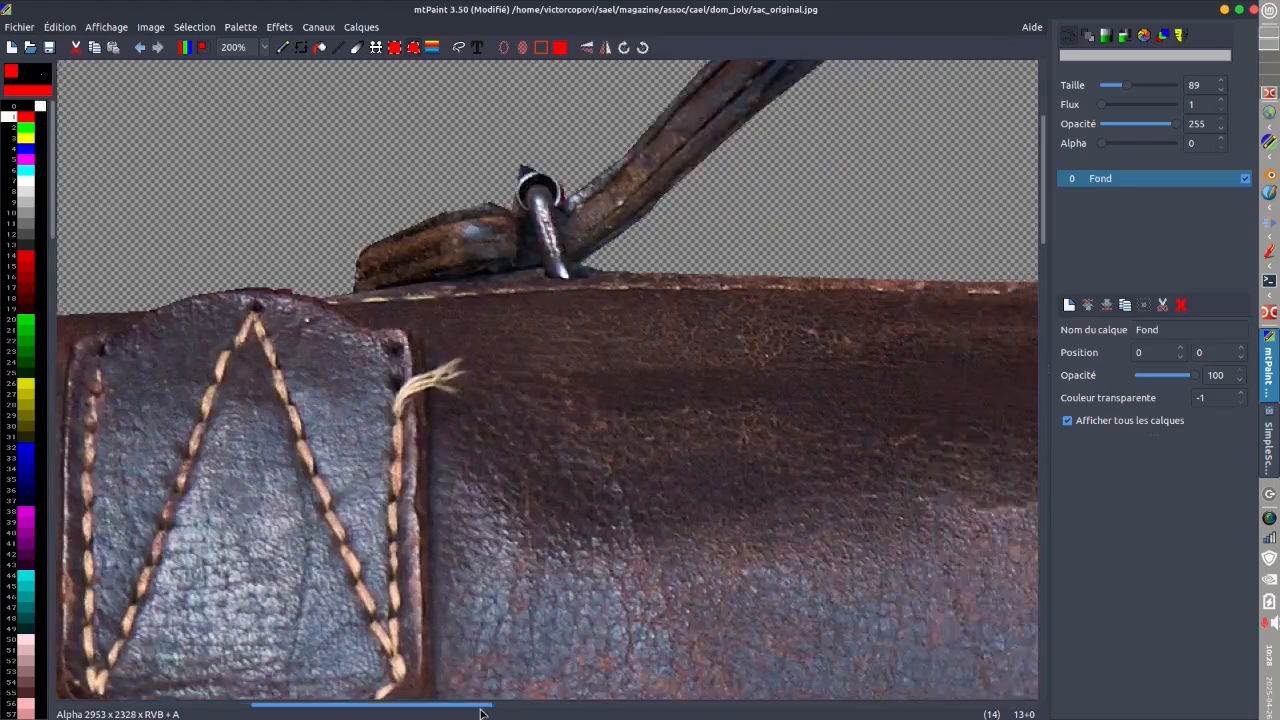
{"action": "left_click", "coordinate": [480, 712]}
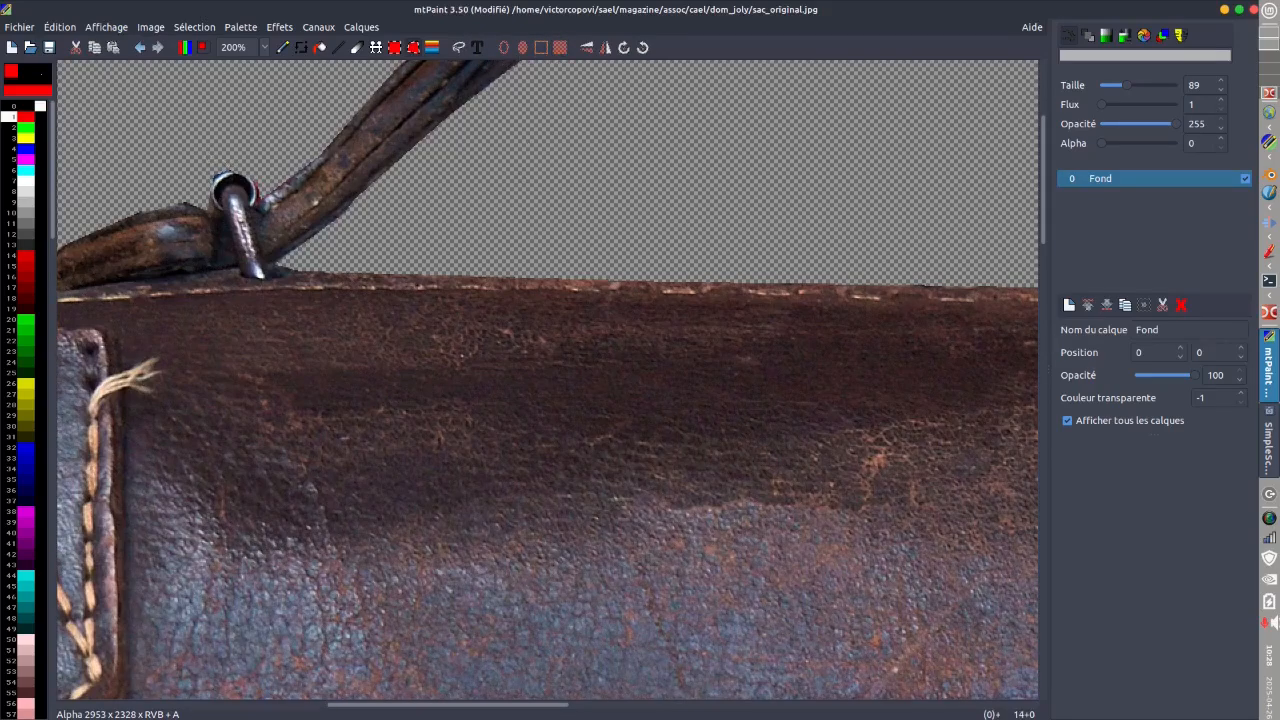
- Select the rug remnants above the handle's right end and along the flap's top edge beside it, filling each with alpha 0
{"action": "left_click_drag", "start_coordinate": [446, 704], "coordinate": [540, 707]}
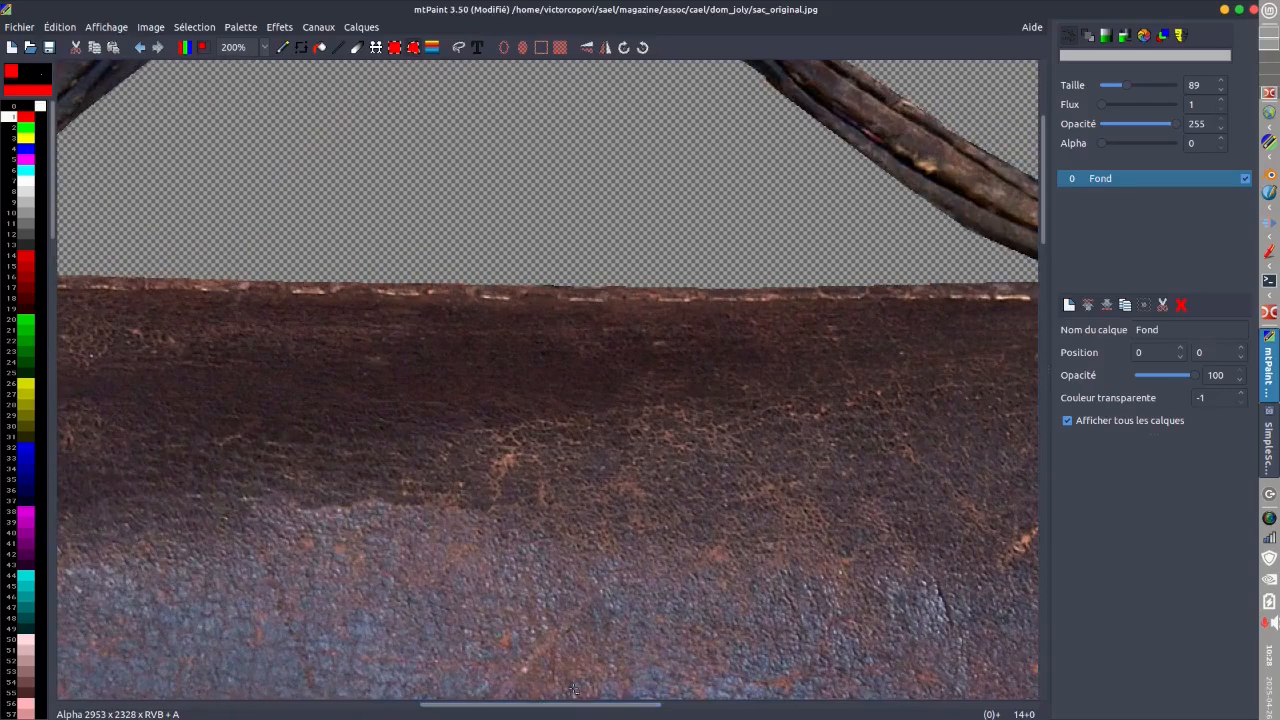
{"action": "mouse_move", "coordinate": [1036, 193]}
{"action": "left_mouse_down"}
{"action": "mouse_move", "coordinate": [1034, 157]}
{"action": "mouse_move", "coordinate": [1036, 184]}
{"action": "left_mouse_up"}
{"action": "left_click_drag", "start_coordinate": [436, 706], "coordinate": [617, 708]}
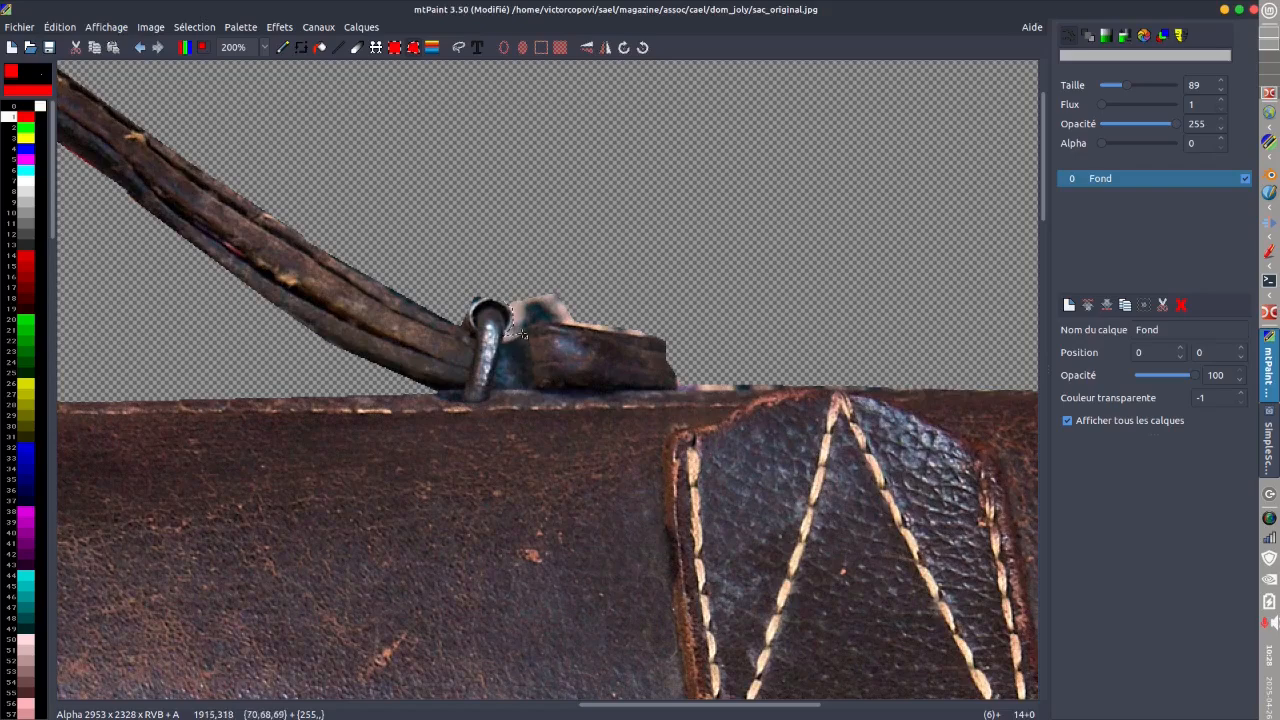
{"action": "mouse_move", "coordinate": [567, 320]}
{"action": "left_mouse_down"}
{"action": "mouse_move", "coordinate": [662, 341]}
{"action": "mouse_move", "coordinate": [632, 284]}
{"action": "mouse_move", "coordinate": [497, 243]}
{"action": "left_mouse_up"}
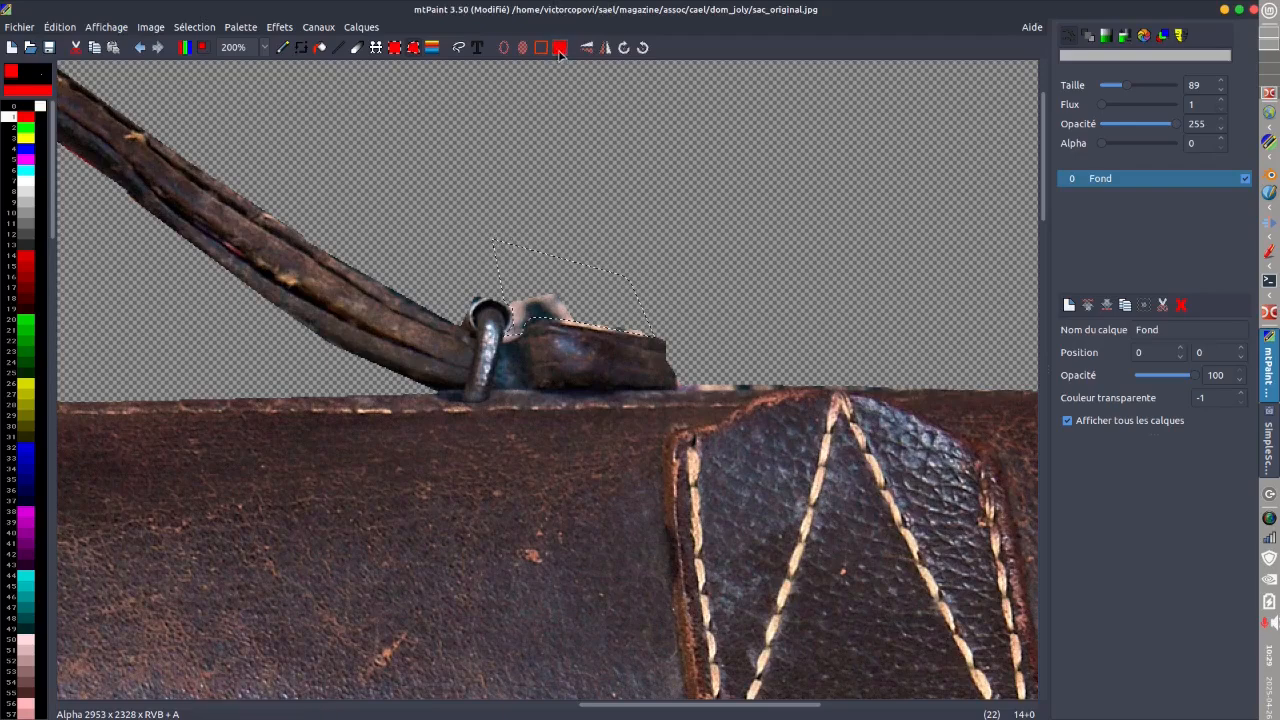
{"action": "key", "text": "Delete"}
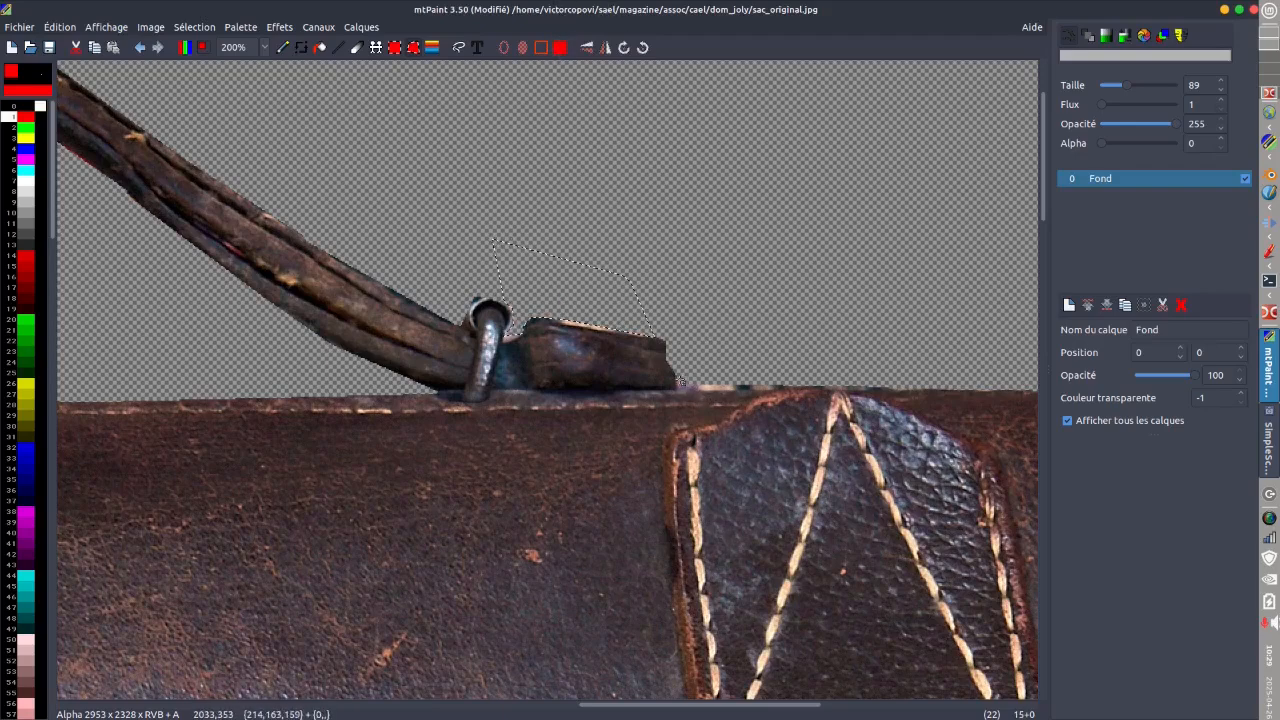
{"action": "mouse_move", "coordinate": [679, 381]}
{"action": "left_mouse_down"}
{"action": "mouse_move", "coordinate": [896, 392]}
{"action": "mouse_move", "coordinate": [894, 375]}
{"action": "mouse_move", "coordinate": [699, 374]}
{"action": "left_mouse_up"}
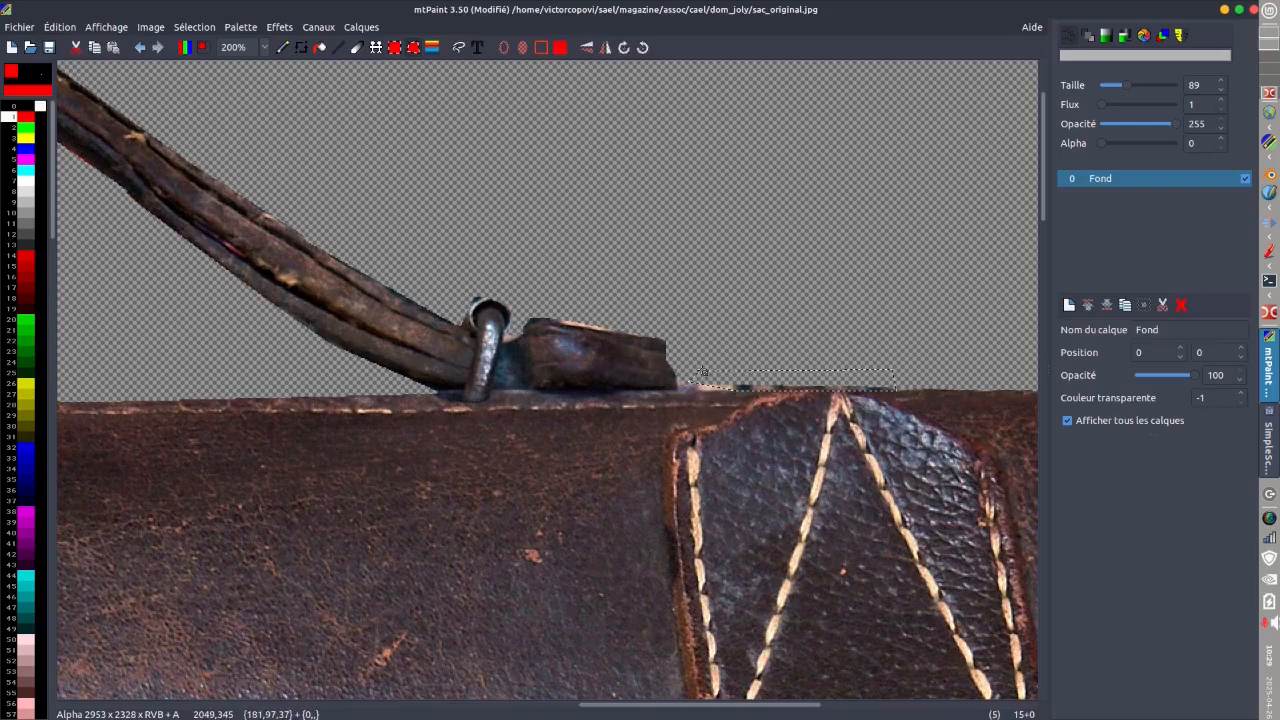
{"action": "left_click", "coordinate": [560, 48]}
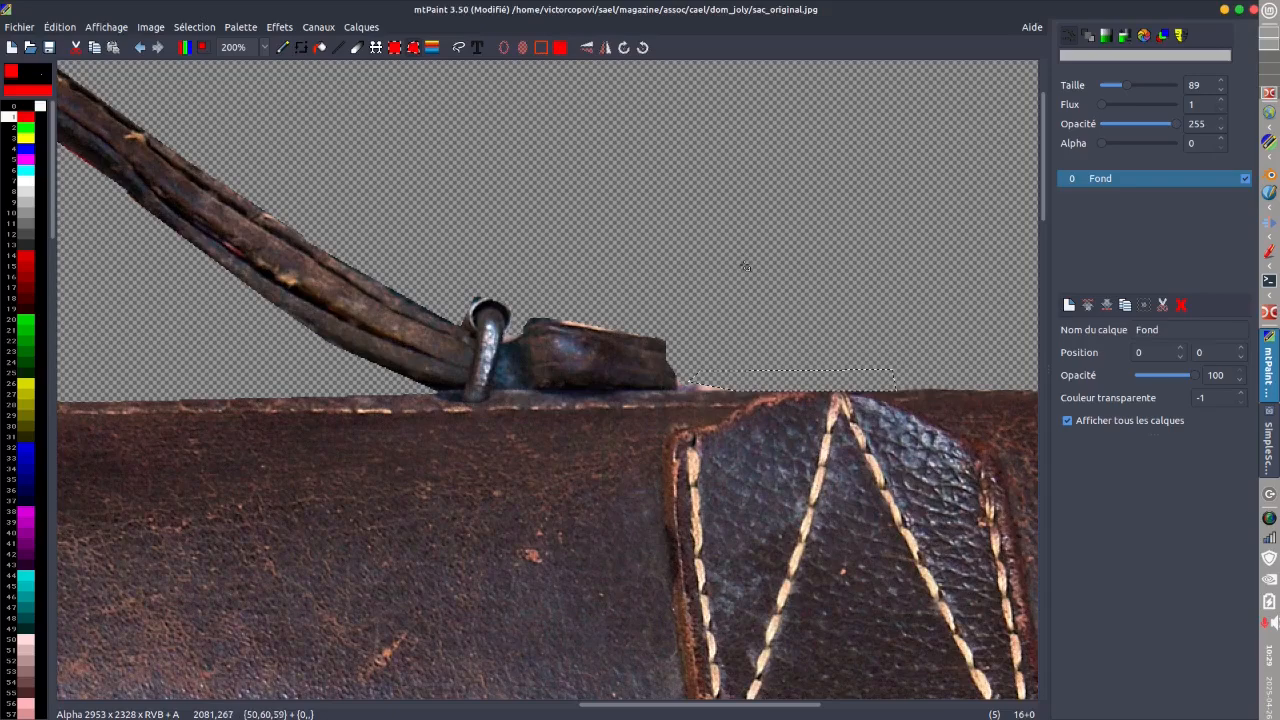
- Examine the whole cutout, zooming in on the edge where the flap meets the tab on the bag's upper-right side
{"action": "left_click_drag", "start_coordinate": [596, 706], "coordinate": [358, 706]}
{"action": "key", "text": "minus"}
{"action": "key", "text": "minus"}
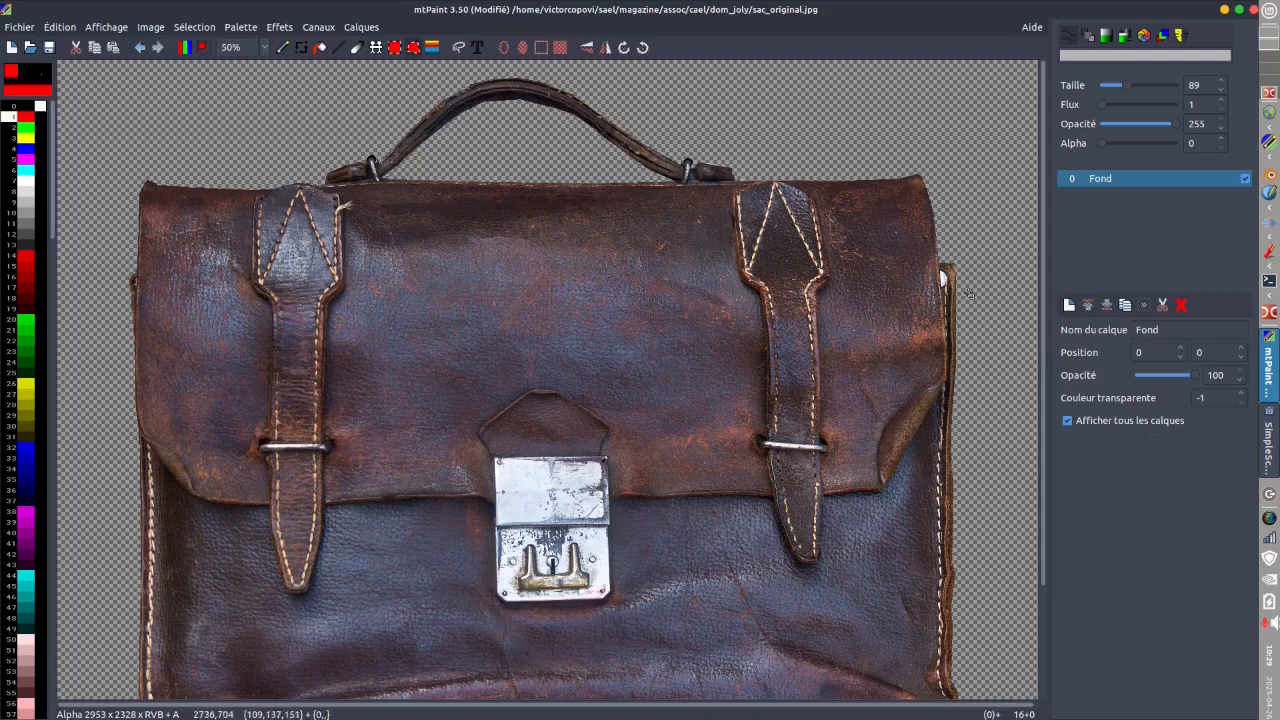
{"action": "scroll", "coordinate": [960, 247], "scroll_direction": "up", "scroll_amount": 3}
{"action": "scroll", "coordinate": [960, 247], "scroll_direction": "up", "scroll_amount": 4}
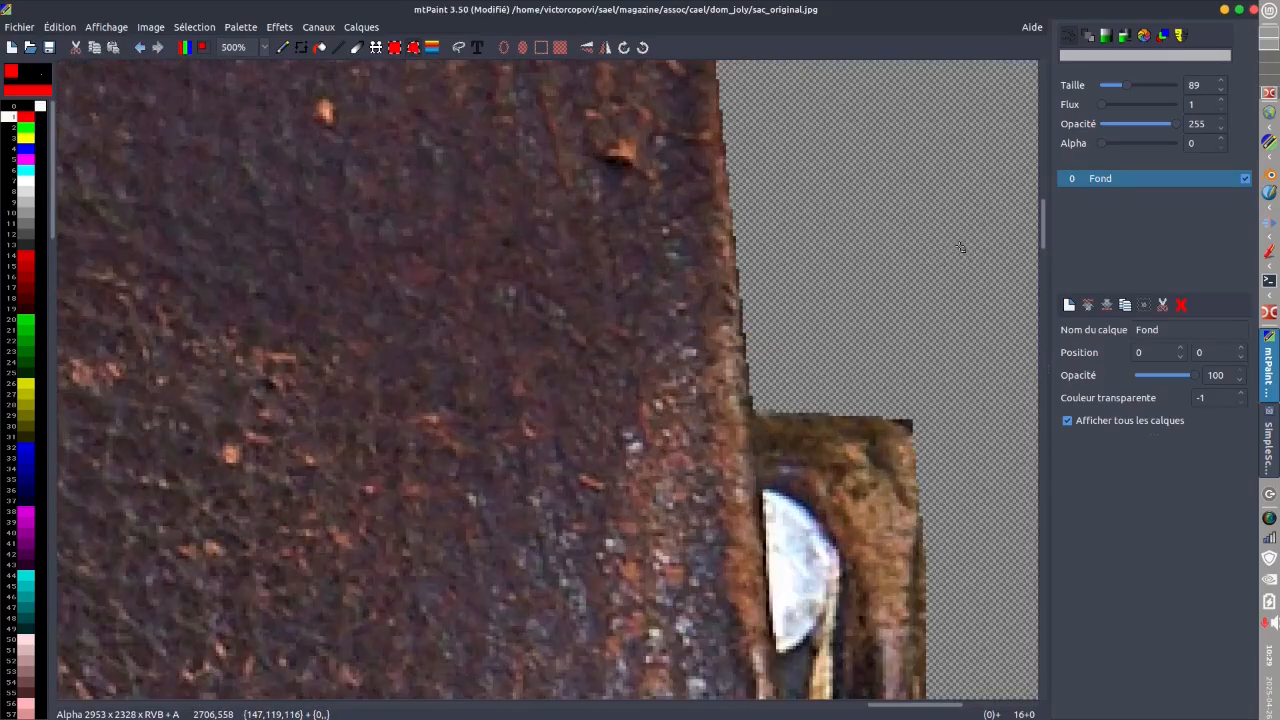
{"action": "scroll", "coordinate": [952, 248], "scroll_direction": "up", "scroll_amount": 1}
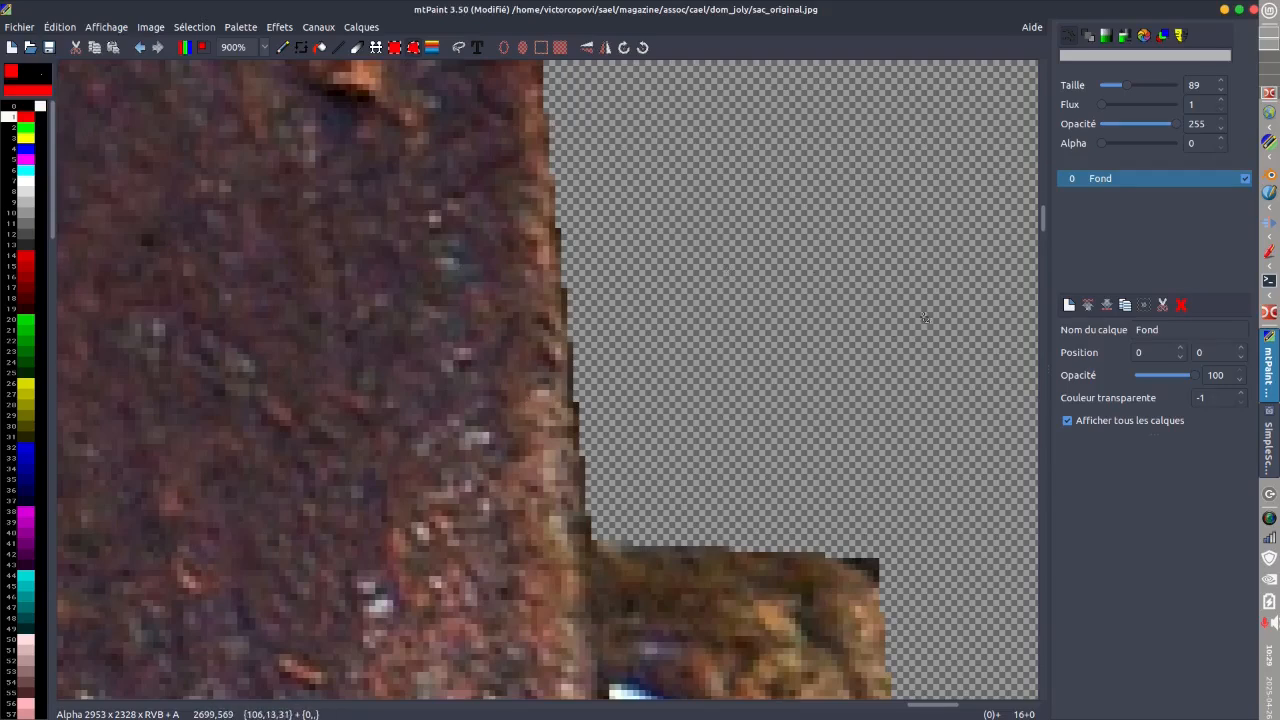
{"action": "scroll", "coordinate": [966, 214], "scroll_direction": "up", "scroll_amount": 1}
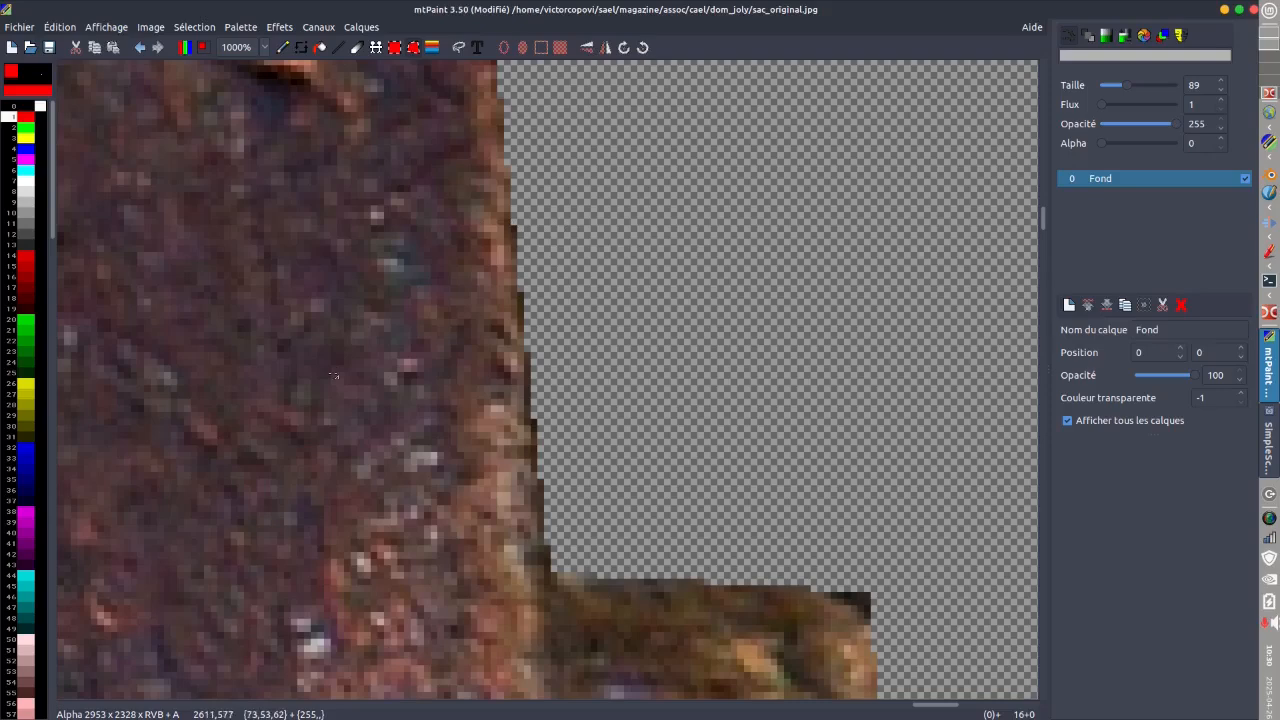
{"action": "scroll", "coordinate": [648, 366], "scroll_direction": "down", "scroll_amount": 1}
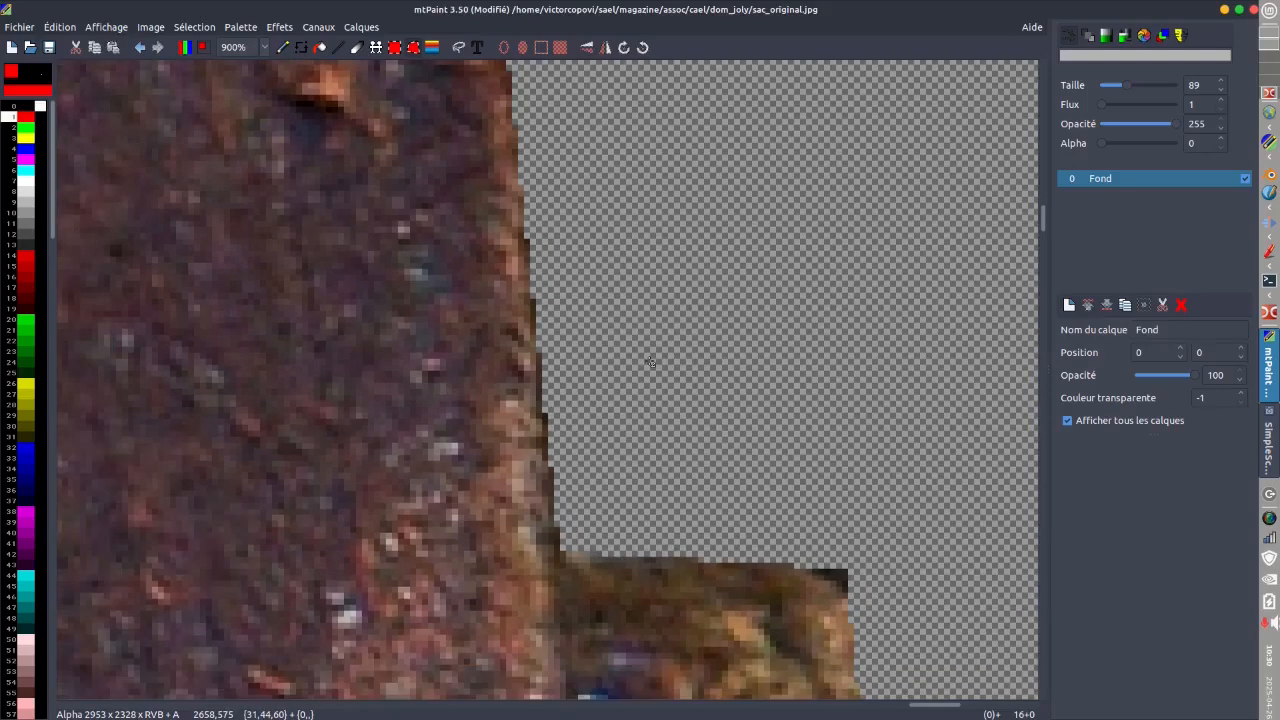
{"action": "scroll", "coordinate": [650, 362], "scroll_direction": "down", "scroll_amount": 4}
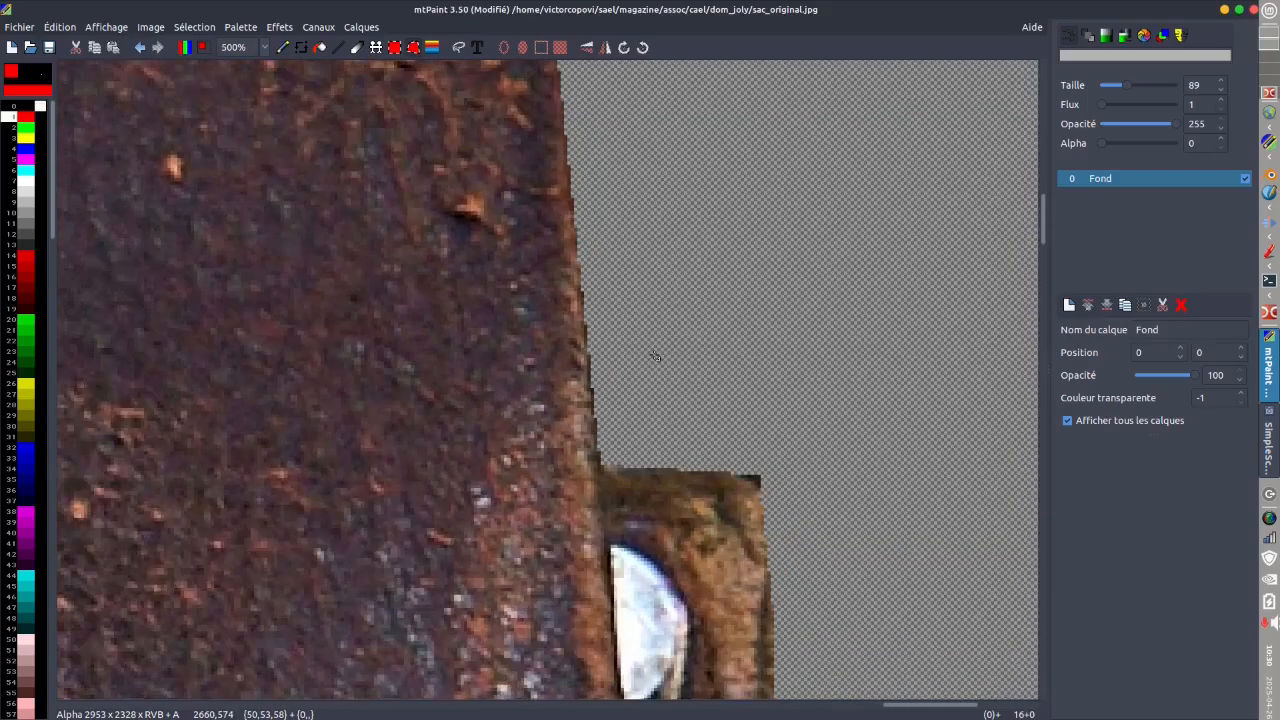
- Apply a Gaussian blur to the alpha channel to soften the bag's cutout edges
{"action": "scroll", "coordinate": [655, 355], "scroll_direction": "down", "scroll_amount": 1}
{"action": "scroll", "coordinate": [669, 323], "scroll_direction": "down", "scroll_amount": 1}
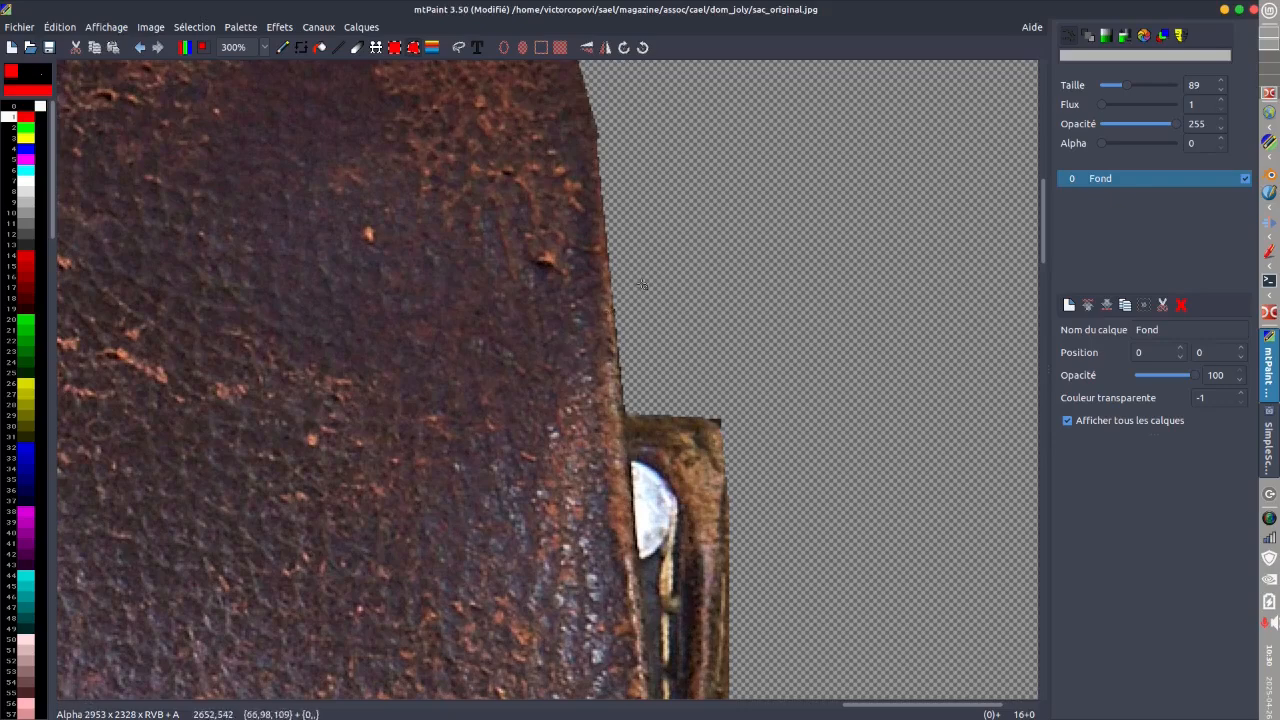
{"action": "scroll", "coordinate": [640, 280], "scroll_direction": "up", "scroll_amount": 4}
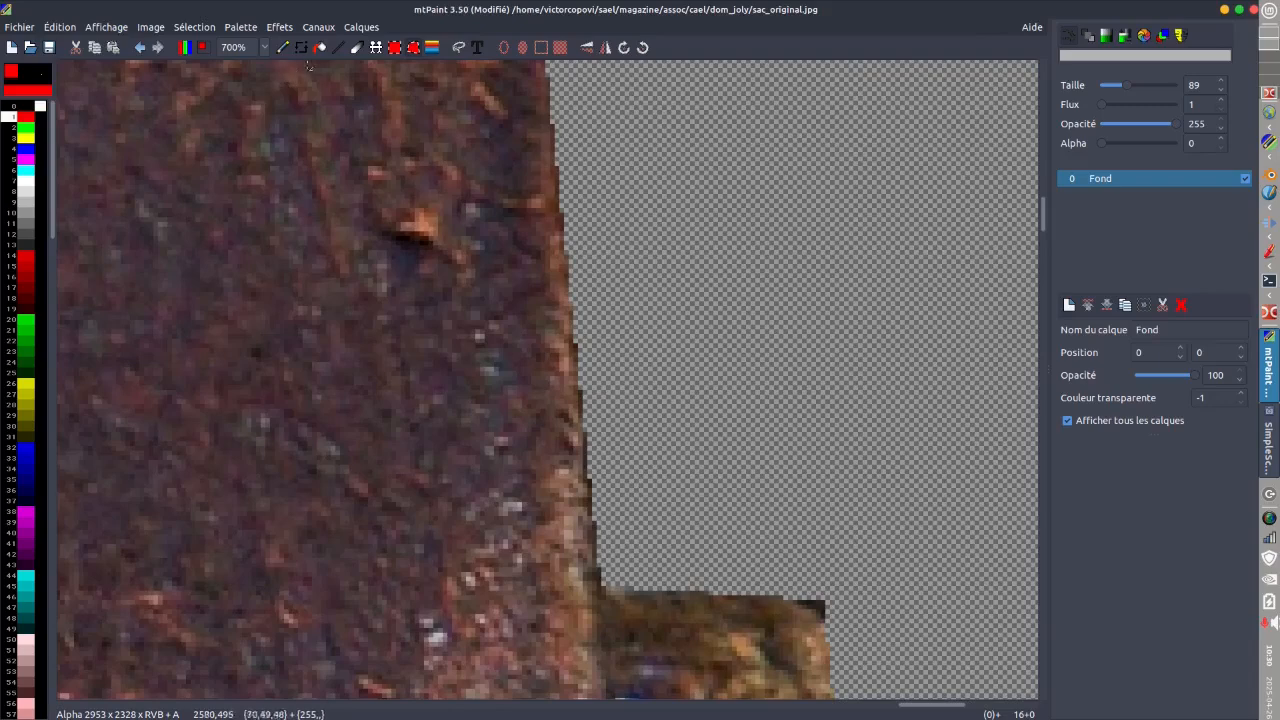
{"action": "left_click", "coordinate": [280, 28]}
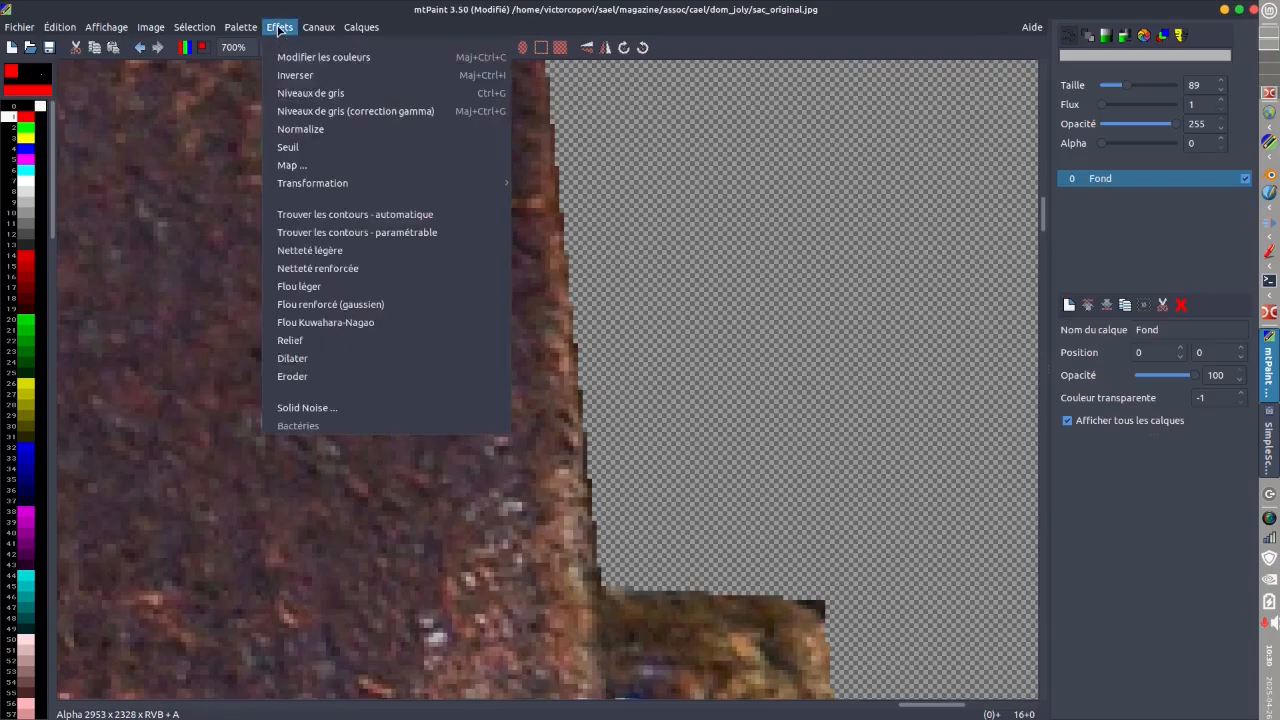
{"action": "left_click", "coordinate": [291, 306]}
{"action": "left_click_drag", "start_coordinate": [609, 323], "coordinate": [775, 268]}
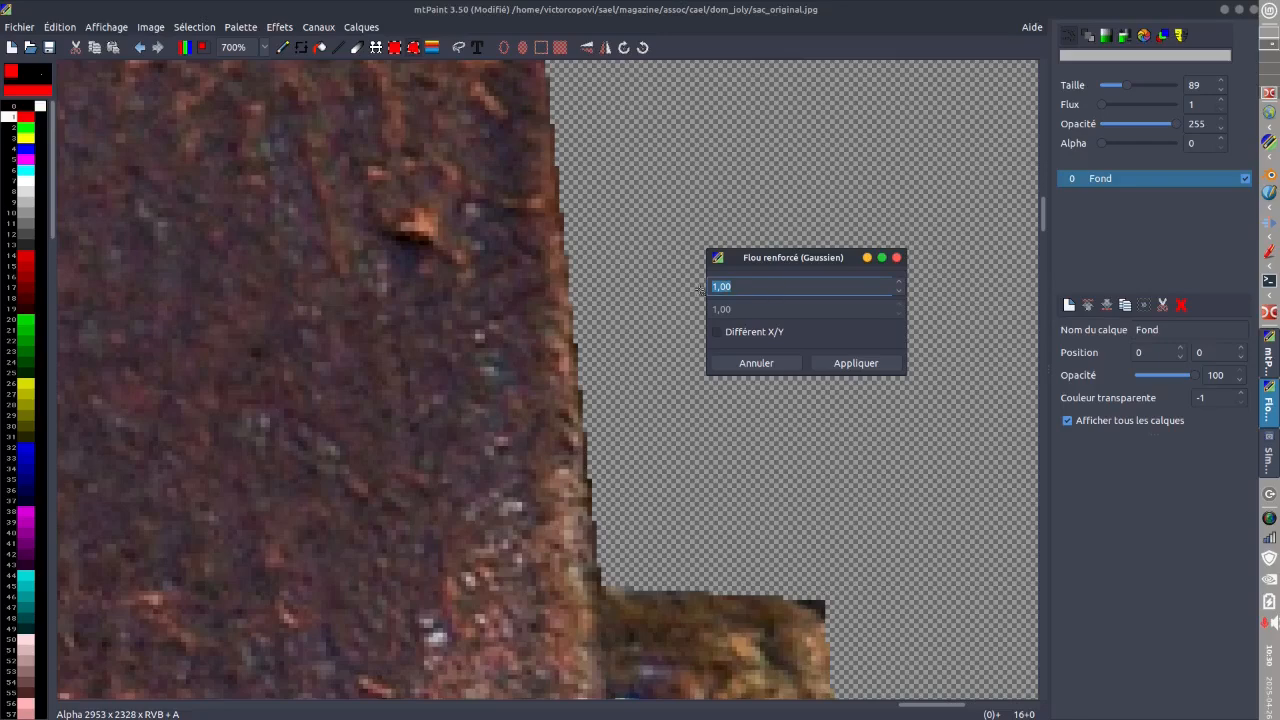
{"action": "left_click", "coordinate": [898, 284]}
{"action": "left_click", "coordinate": [873, 363]}
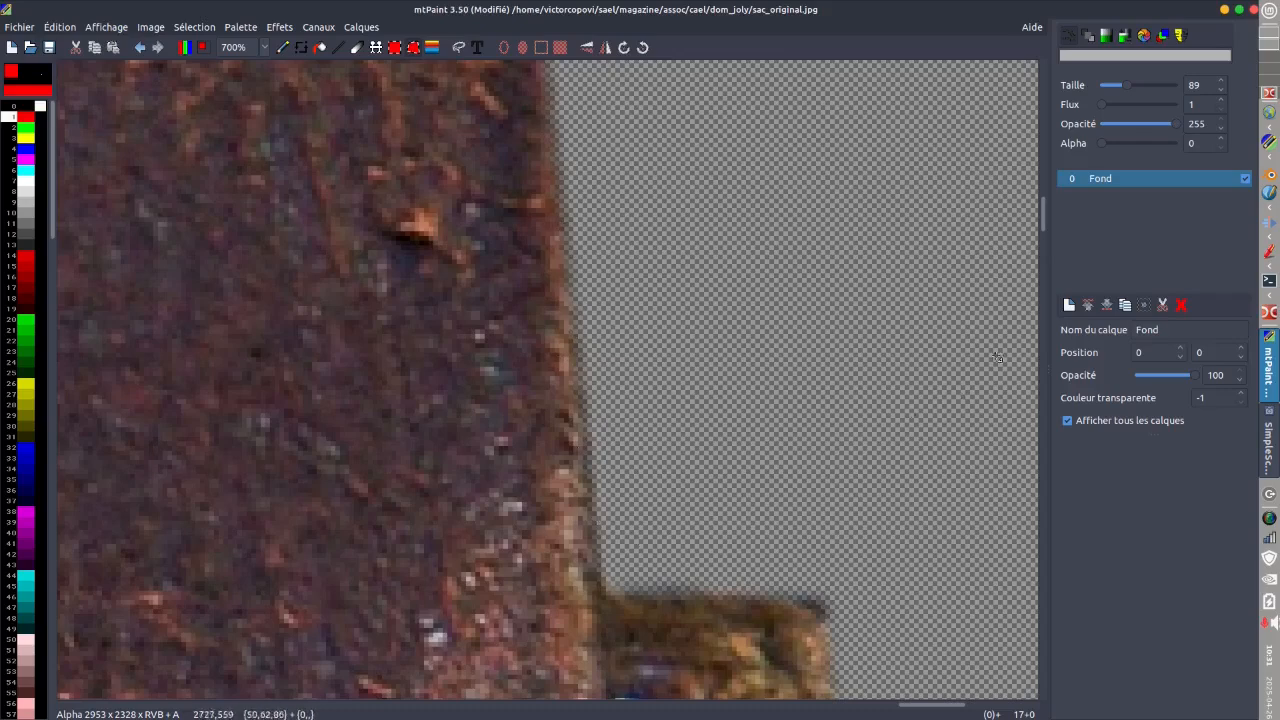
- Erode the alpha channel and compare the flap's outer edge with and without the erosion, keeping the eroded version
{"action": "mouse_move", "coordinate": [1043, 214]}
{"action": "left_mouse_down"}
{"action": "mouse_move", "coordinate": [1042, 237]}
{"action": "mouse_move", "coordinate": [1040, 200]}
{"action": "left_mouse_up"}
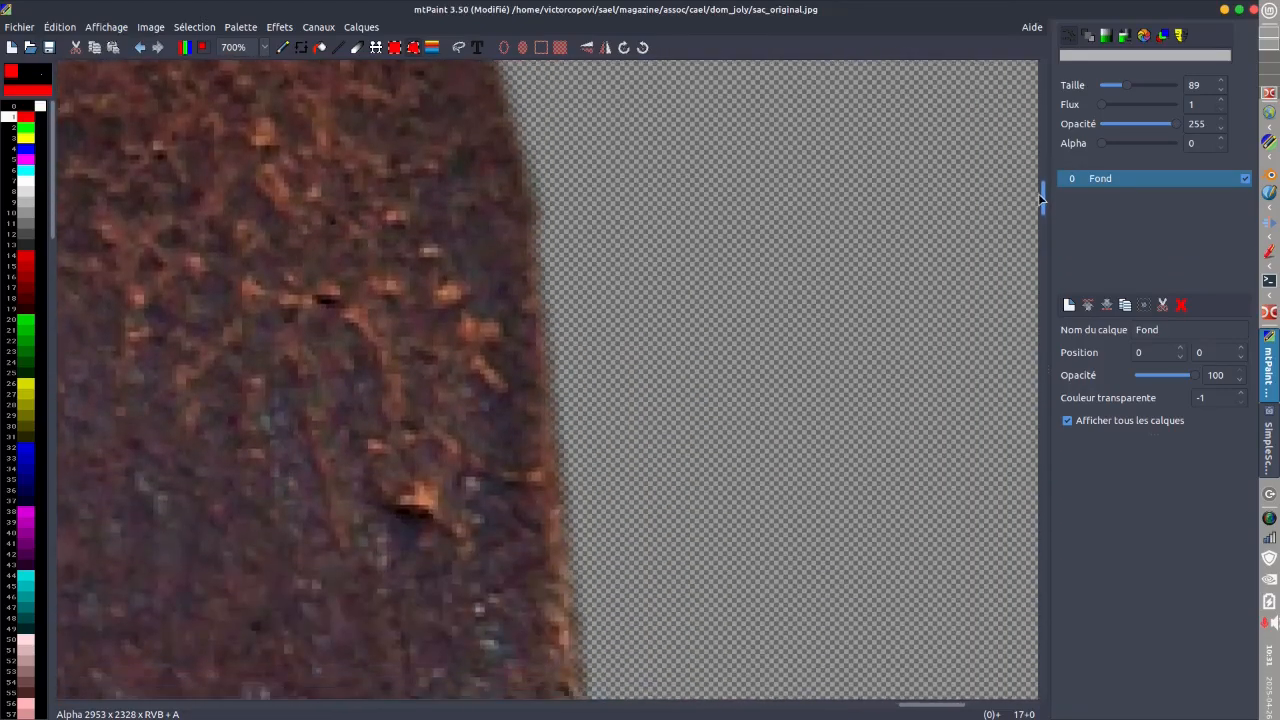
{"action": "scroll", "coordinate": [603, 330], "scroll_direction": "down", "scroll_amount": 4}
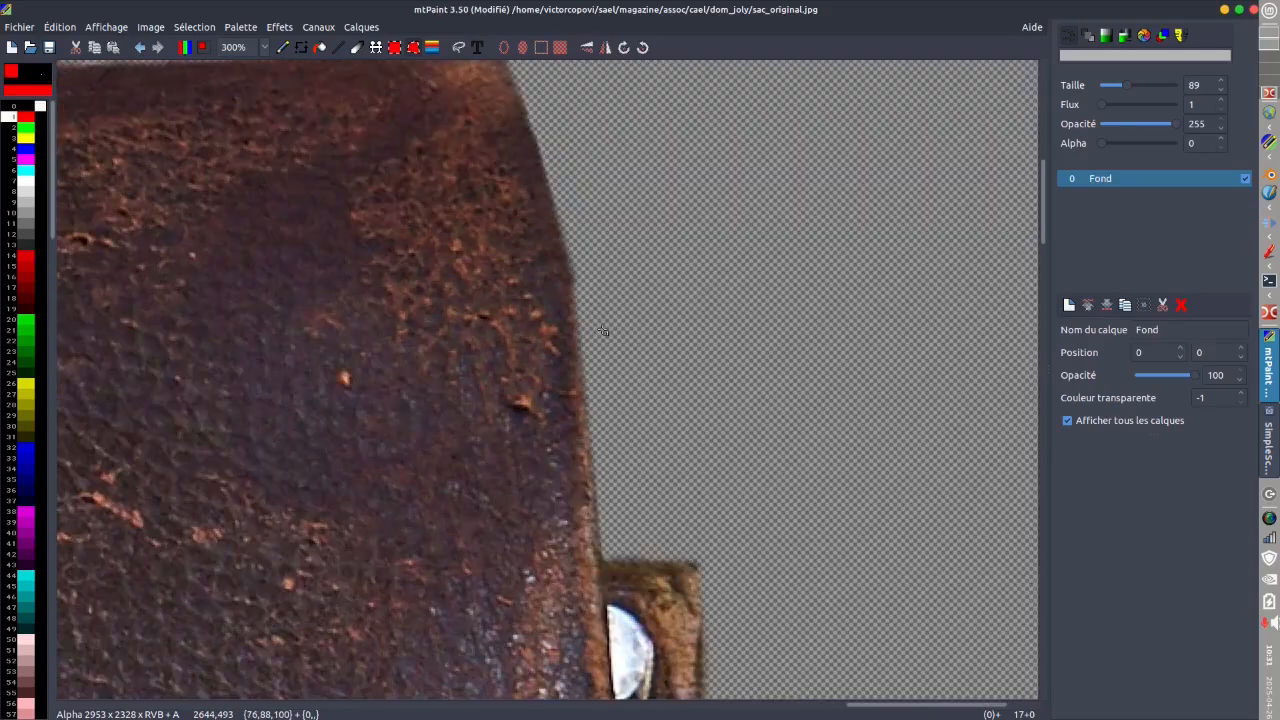
{"action": "scroll", "coordinate": [603, 330], "scroll_direction": "down", "scroll_amount": 1}
{"action": "scroll", "coordinate": [605, 331], "scroll_direction": "down", "scroll_amount": 1}
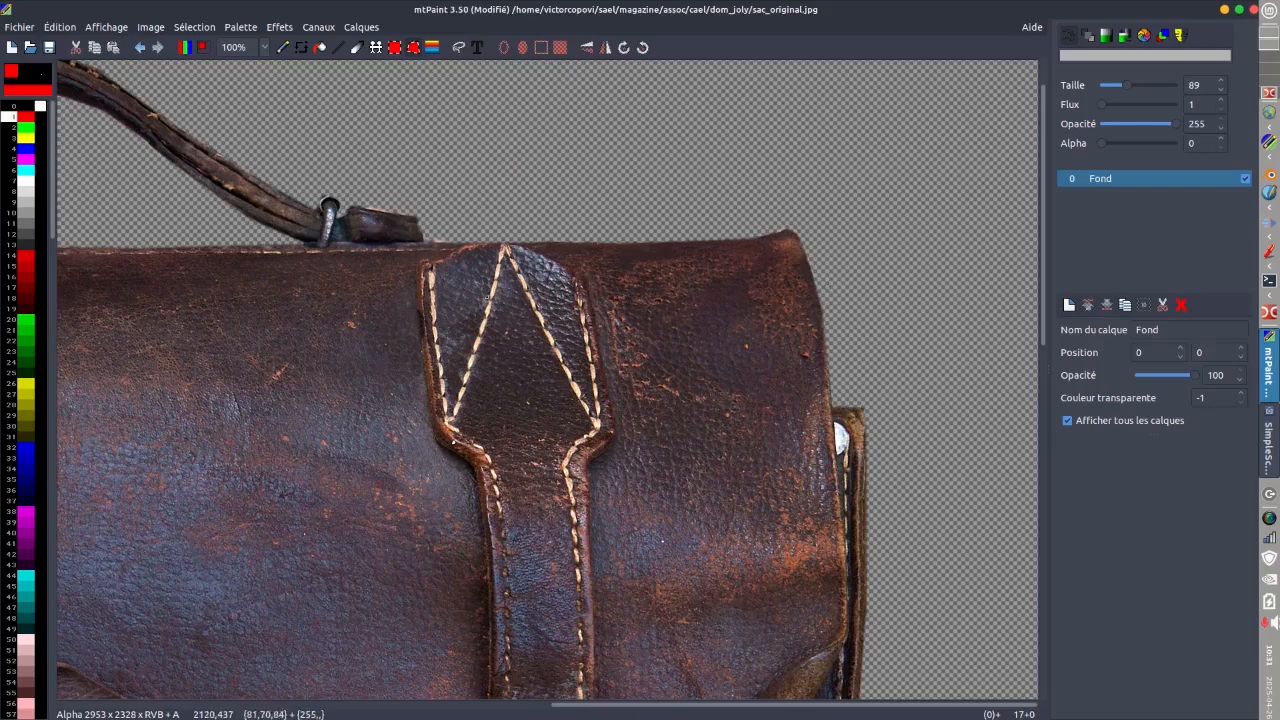
{"action": "scroll", "coordinate": [636, 302], "scroll_direction": "up", "scroll_amount": 2}
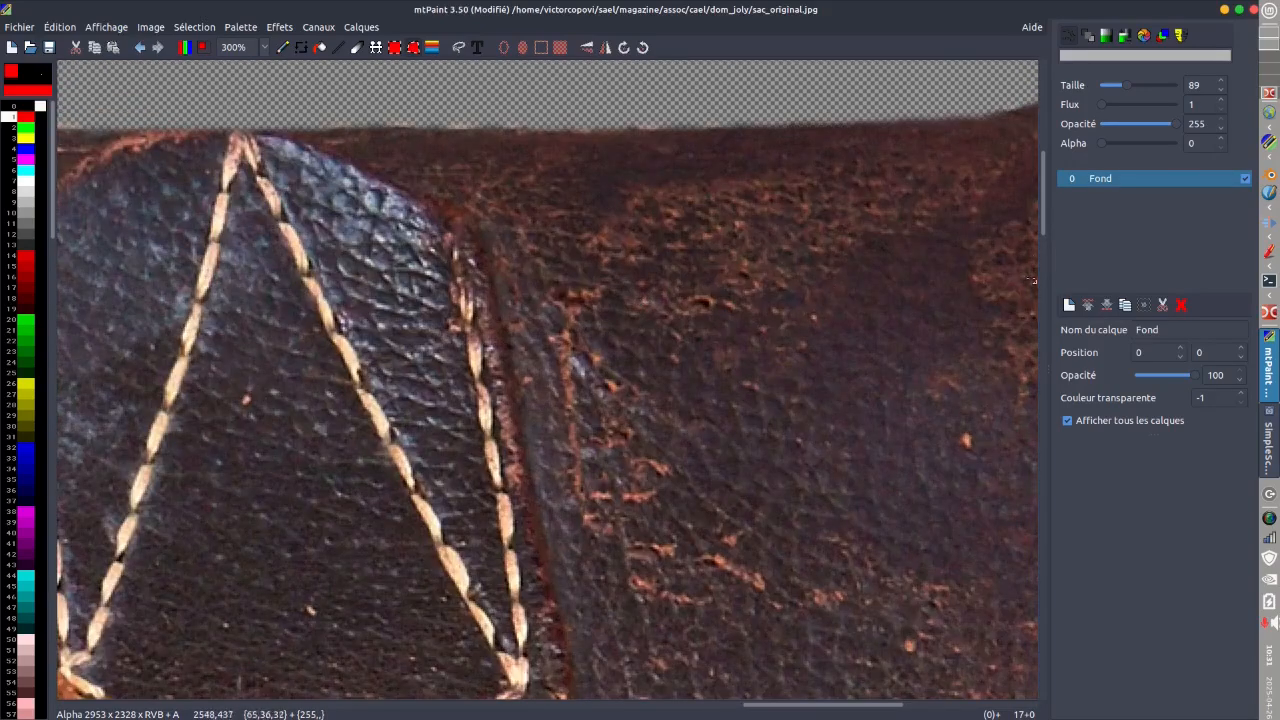
{"action": "left_click_drag", "start_coordinate": [766, 708], "coordinate": [899, 711]}
{"action": "scroll", "coordinate": [447, 474], "scroll_direction": "up", "scroll_amount": 2}
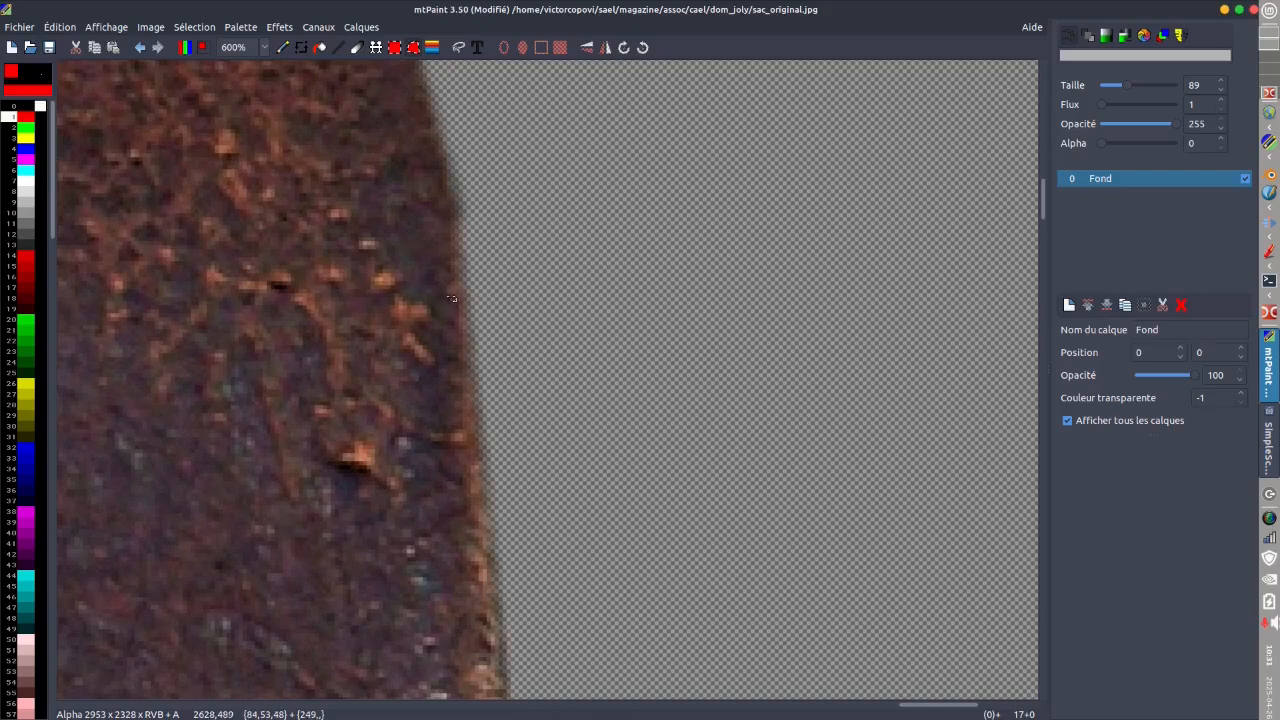
{"action": "left_click", "coordinate": [286, 30]}
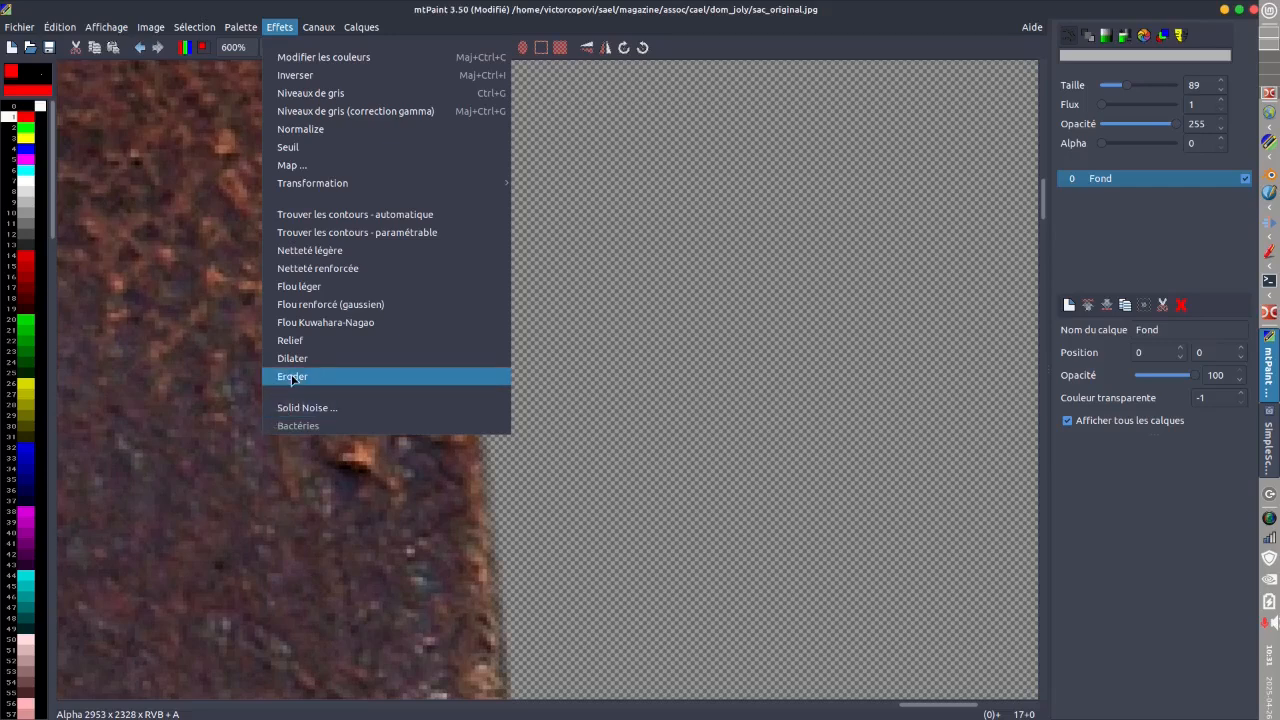
{"action": "left_click", "coordinate": [292, 378]}
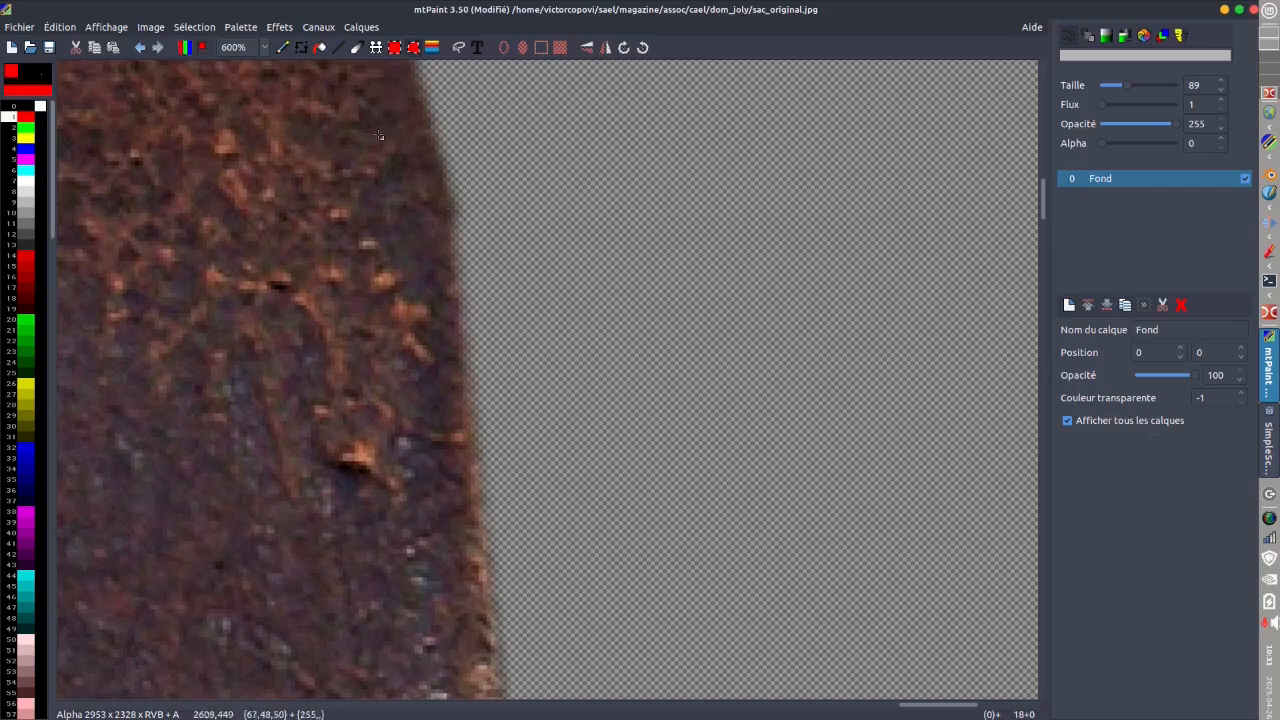
{"action": "left_click", "coordinate": [141, 48]}
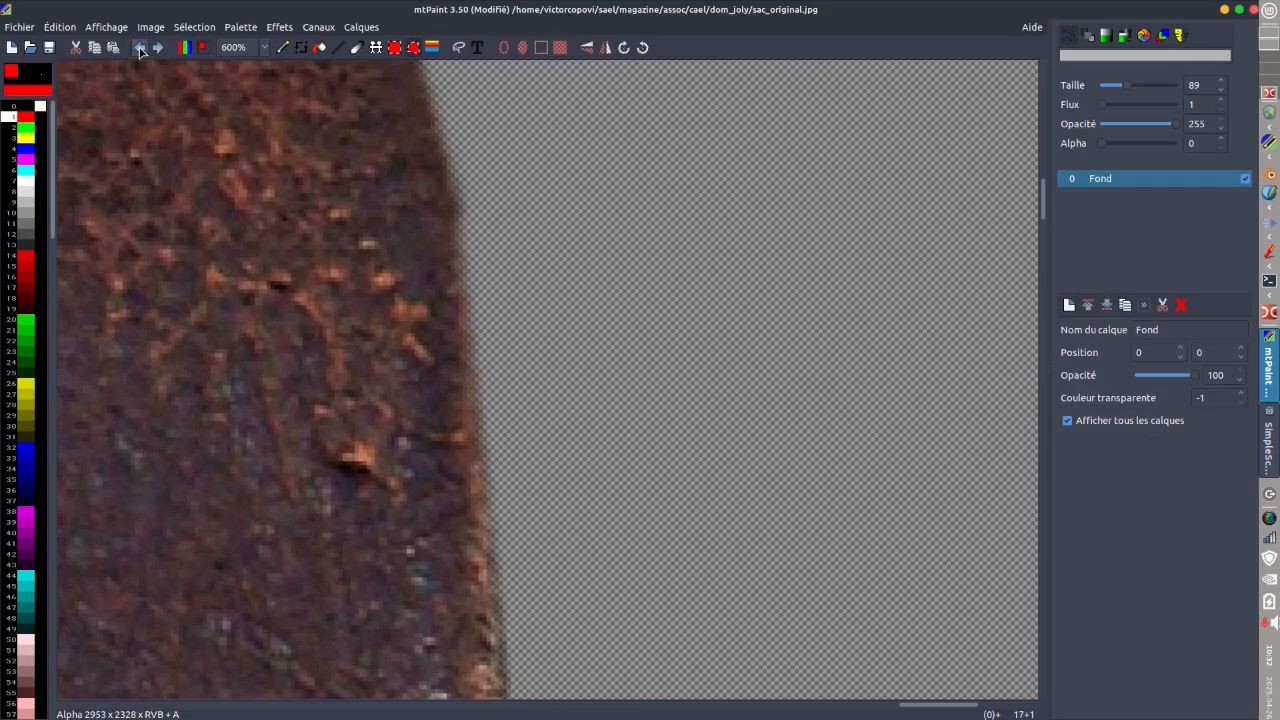
{"action": "left_click", "coordinate": [158, 48]}
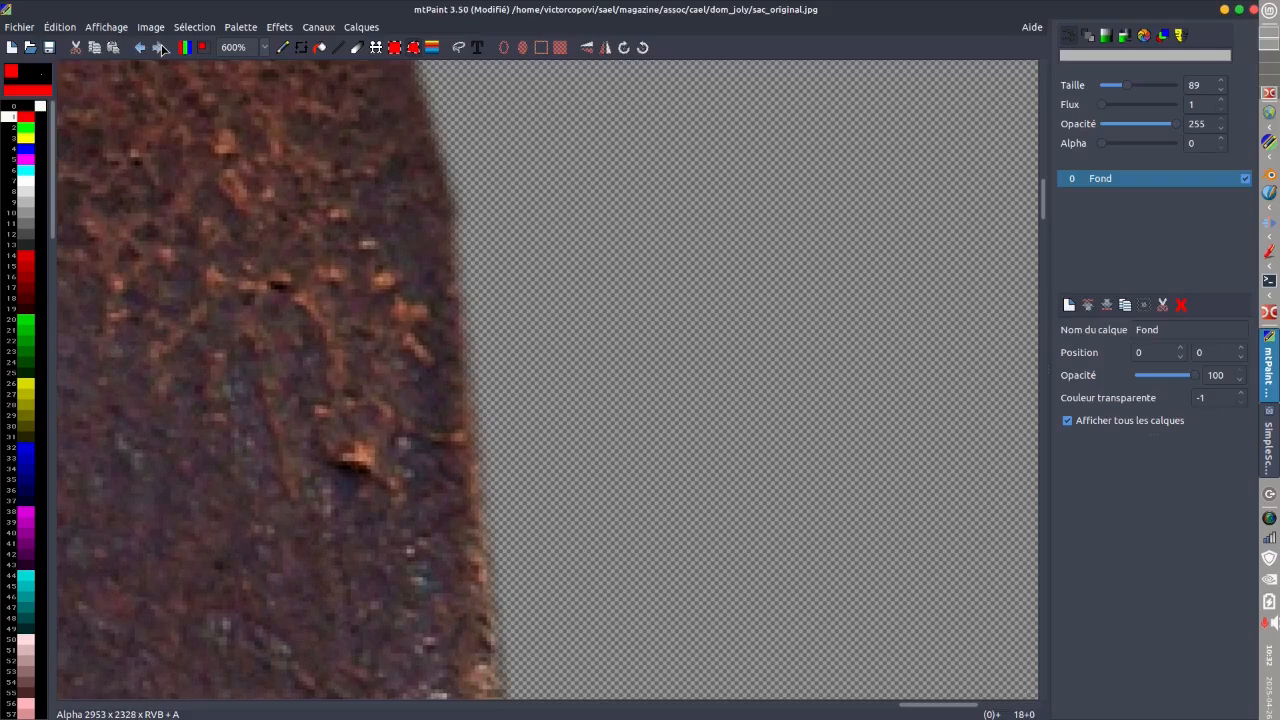
- Examine the whole bag cutout from the handle down to the bottom edge, looking at the softened contour
{"action": "scroll", "coordinate": [628, 273], "scroll_direction": "down", "scroll_amount": 1}
{"action": "scroll", "coordinate": [628, 273], "scroll_direction": "down", "scroll_amount": 4}
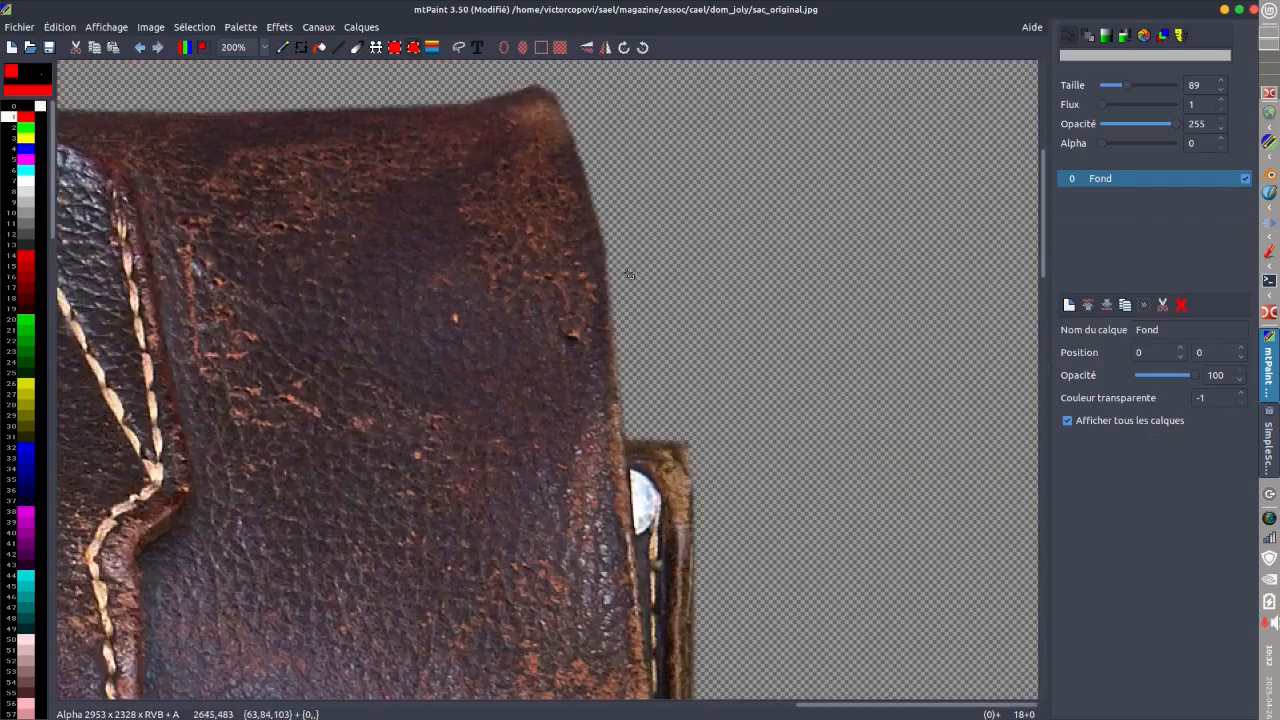
{"action": "scroll", "coordinate": [629, 274], "scroll_direction": "down", "scroll_amount": 1}
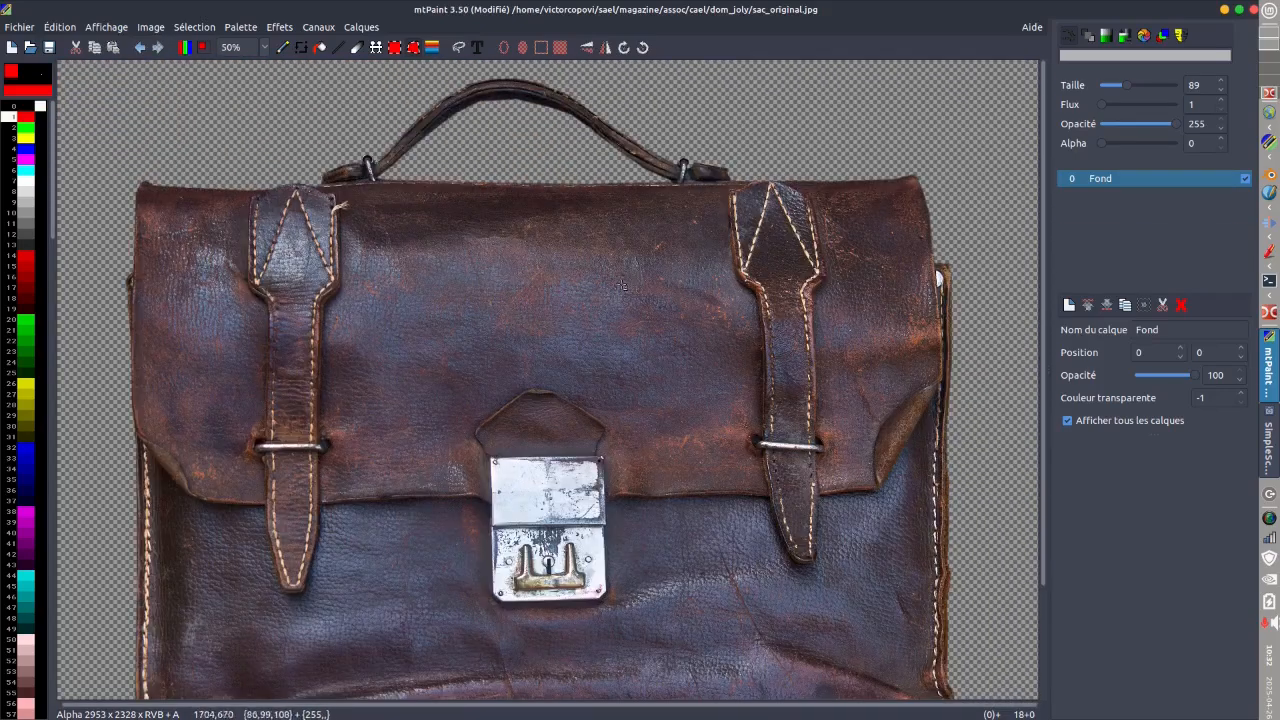
{"action": "left_click_drag", "start_coordinate": [1044, 200], "coordinate": [1044, 316]}
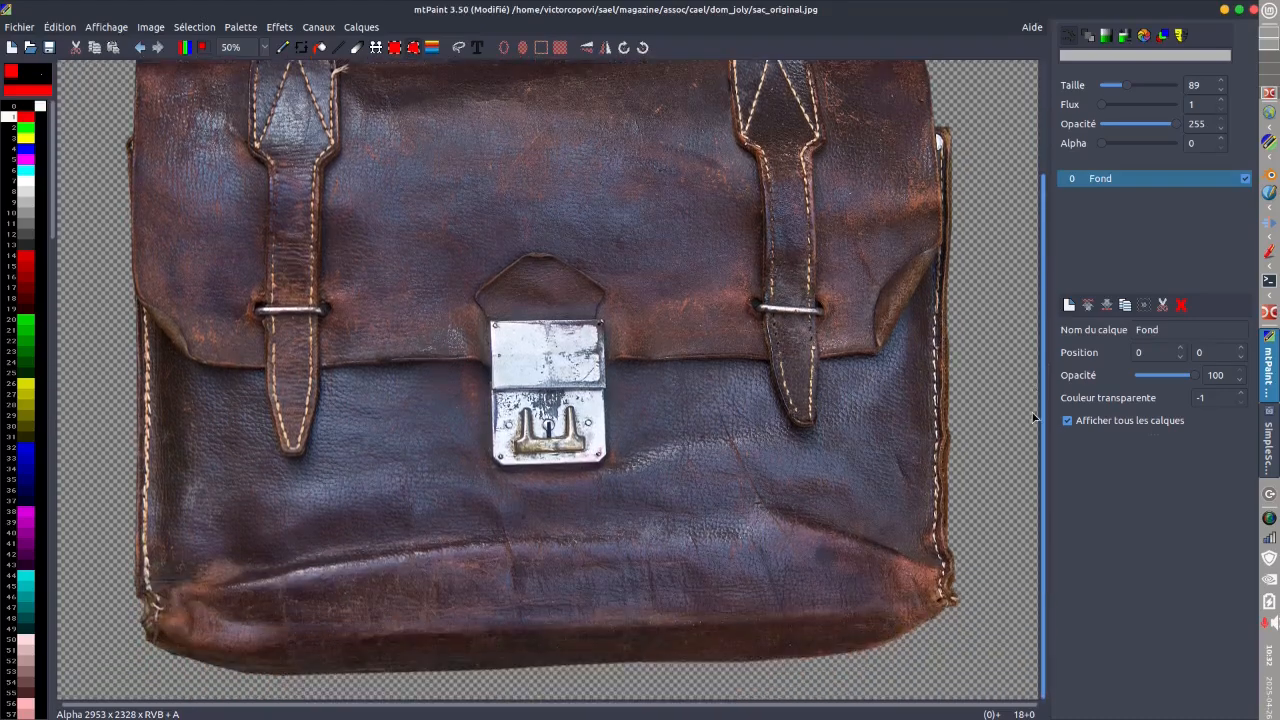
{"action": "scroll", "coordinate": [973, 365], "scroll_direction": "up", "scroll_amount": 1}
{"action": "scroll", "coordinate": [973, 365], "scroll_direction": "up", "scroll_amount": 1}
{"action": "scroll", "coordinate": [972, 366], "scroll_direction": "down", "scroll_amount": 3}
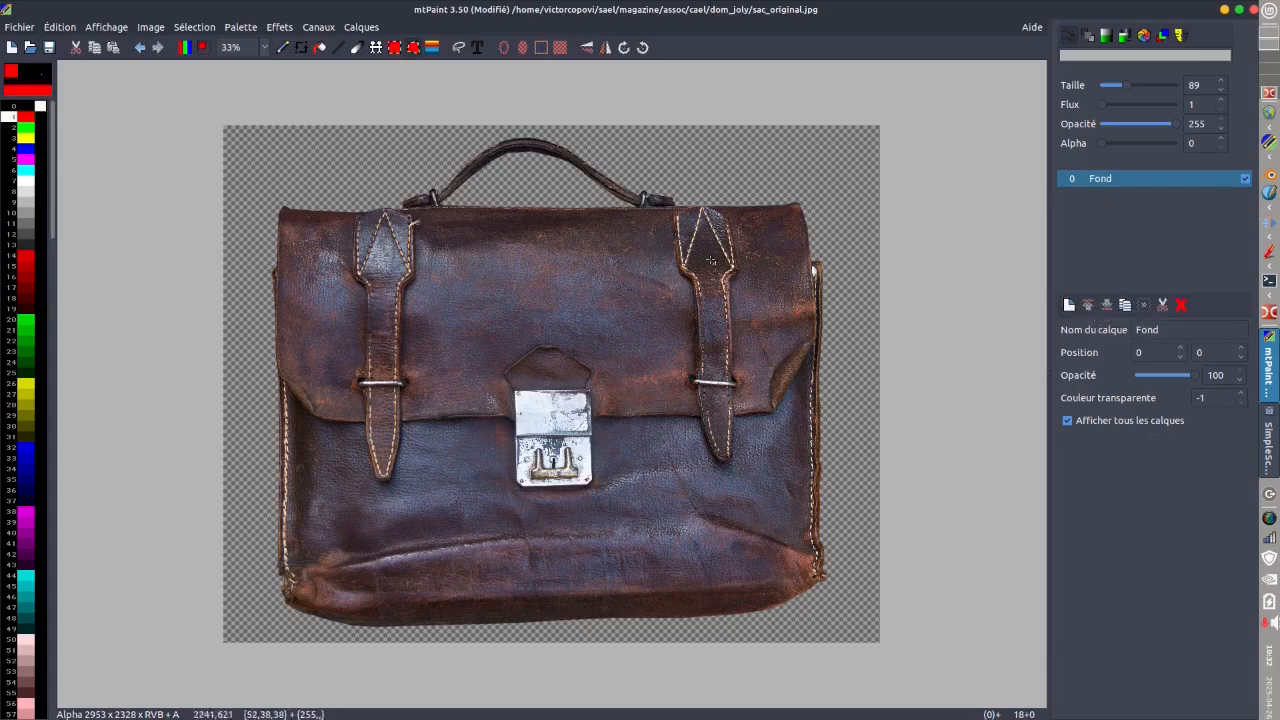
- Duplicate the bag layer, naming the lower layer "ombre" and the upper copy "sac detoure"
{"action": "left_click", "coordinate": [1126, 306]}
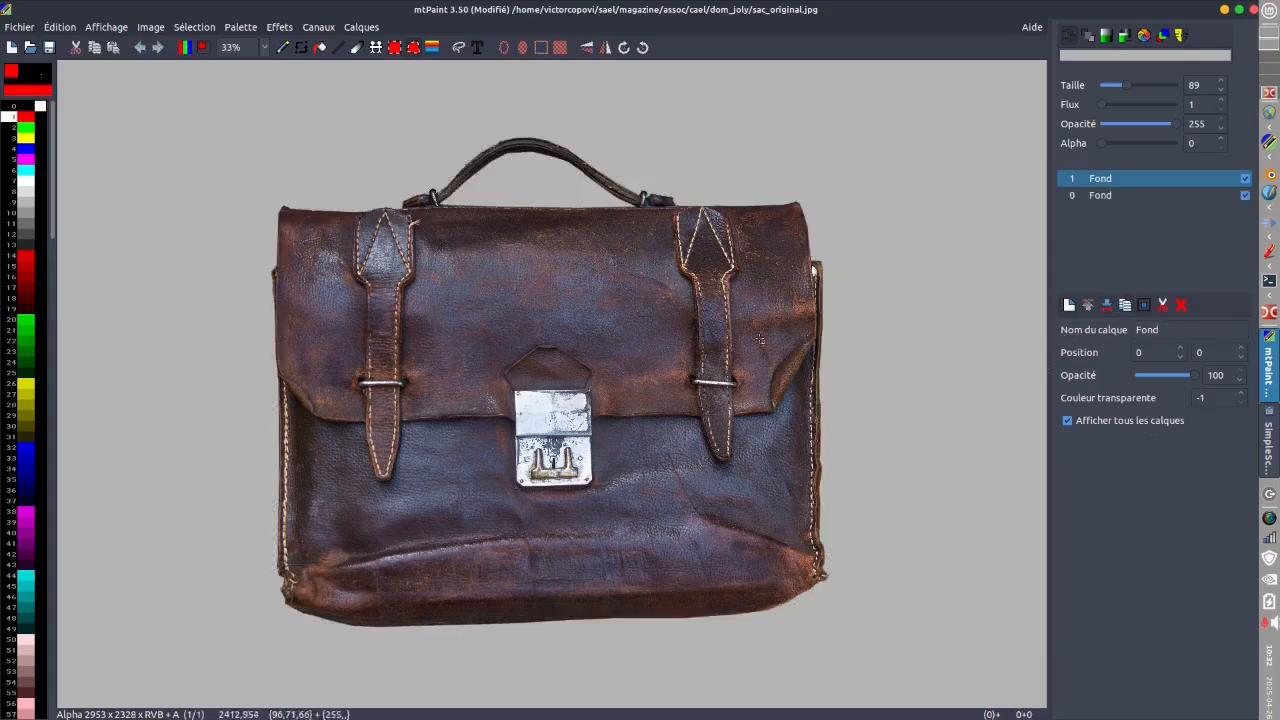
{"action": "left_click", "coordinate": [1101, 198]}
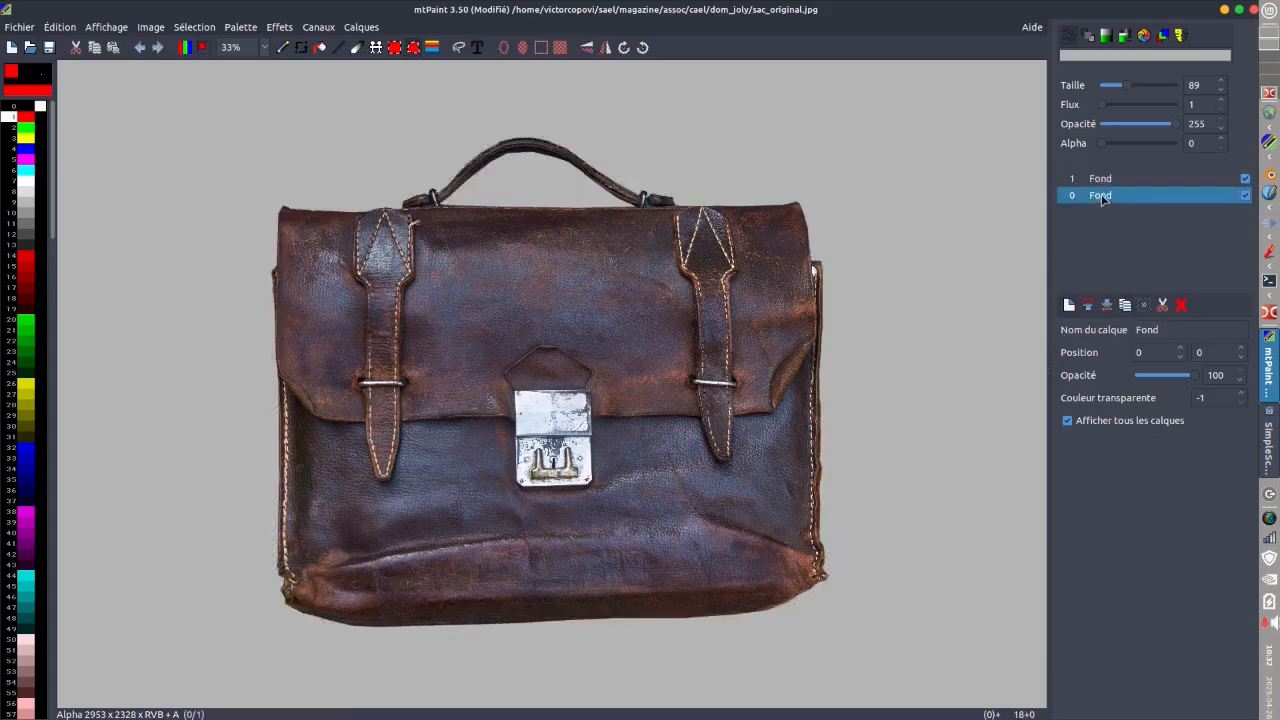
{"action": "double_click", "coordinate": [1165, 330]}
{"action": "type", "text": "ombre"}
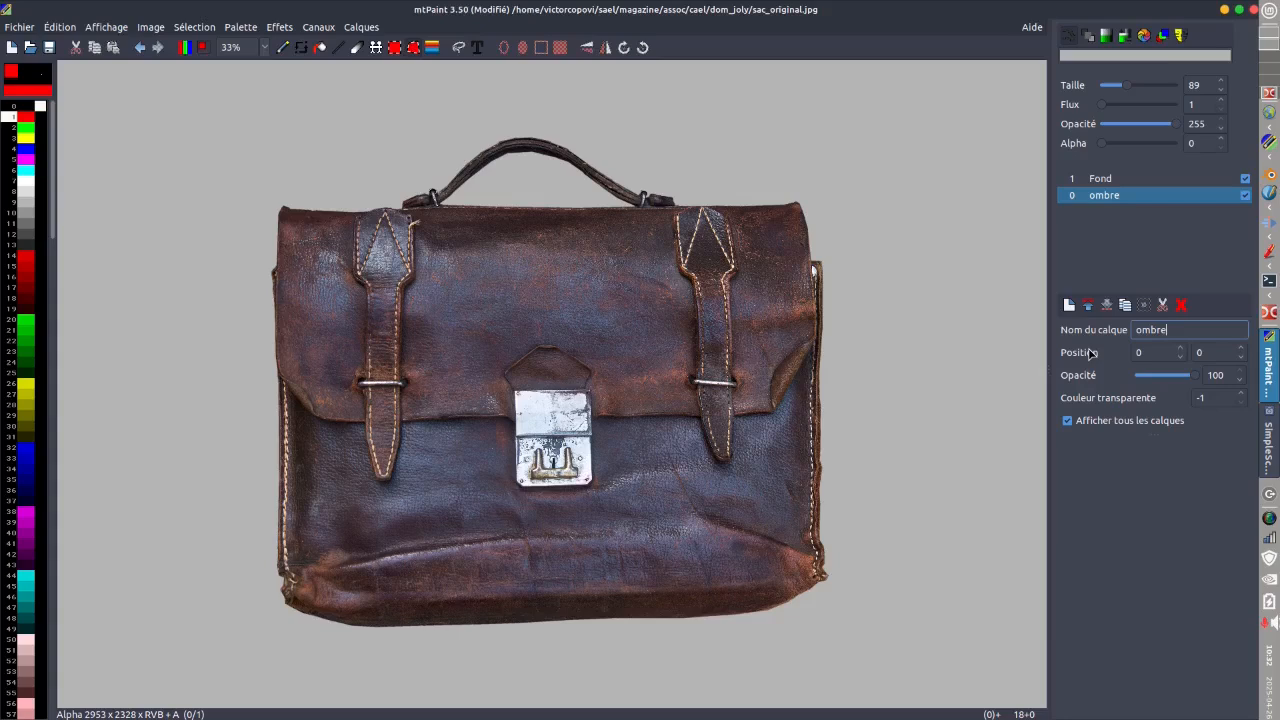
{"action": "left_click", "coordinate": [1115, 178]}
{"action": "double_click", "coordinate": [1176, 329]}
{"action": "type", "text": "sac detou"}
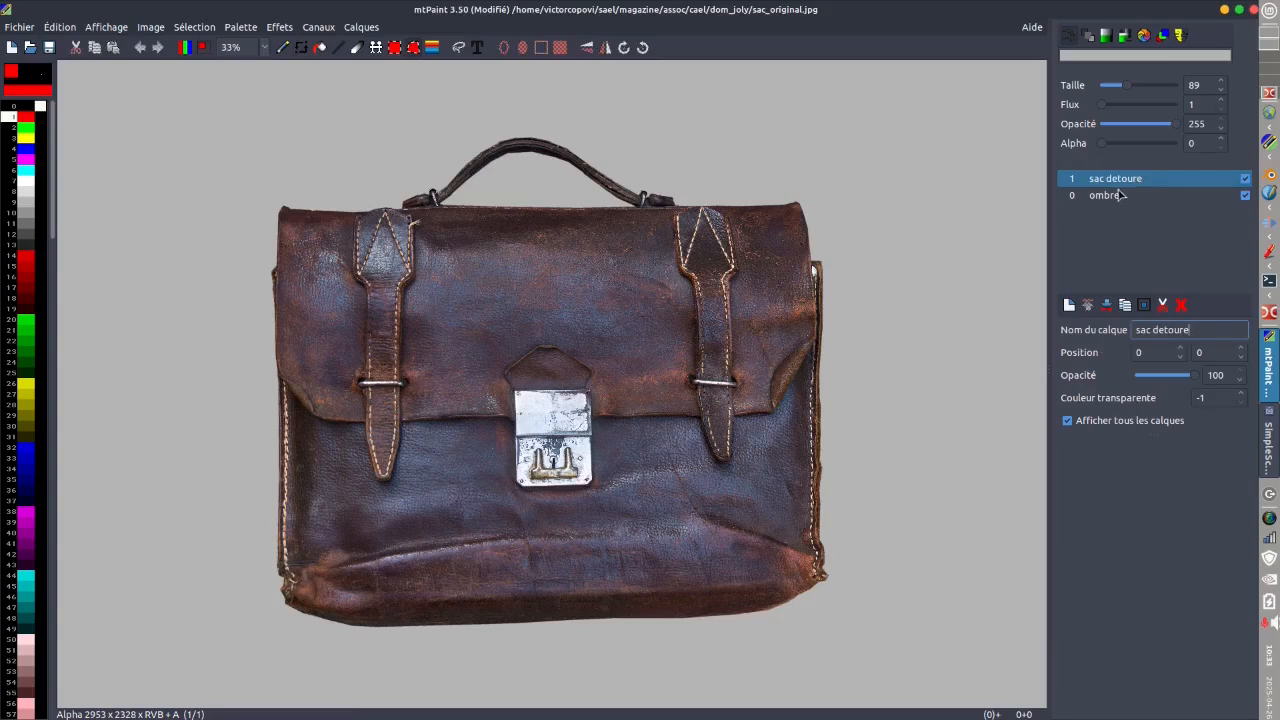
- Turn off the display of all layers and switch the ombre layer to editing its RGB image channel
{"action": "left_click", "coordinate": [1067, 421]}
{"action": "left_click", "coordinate": [1115, 197]}
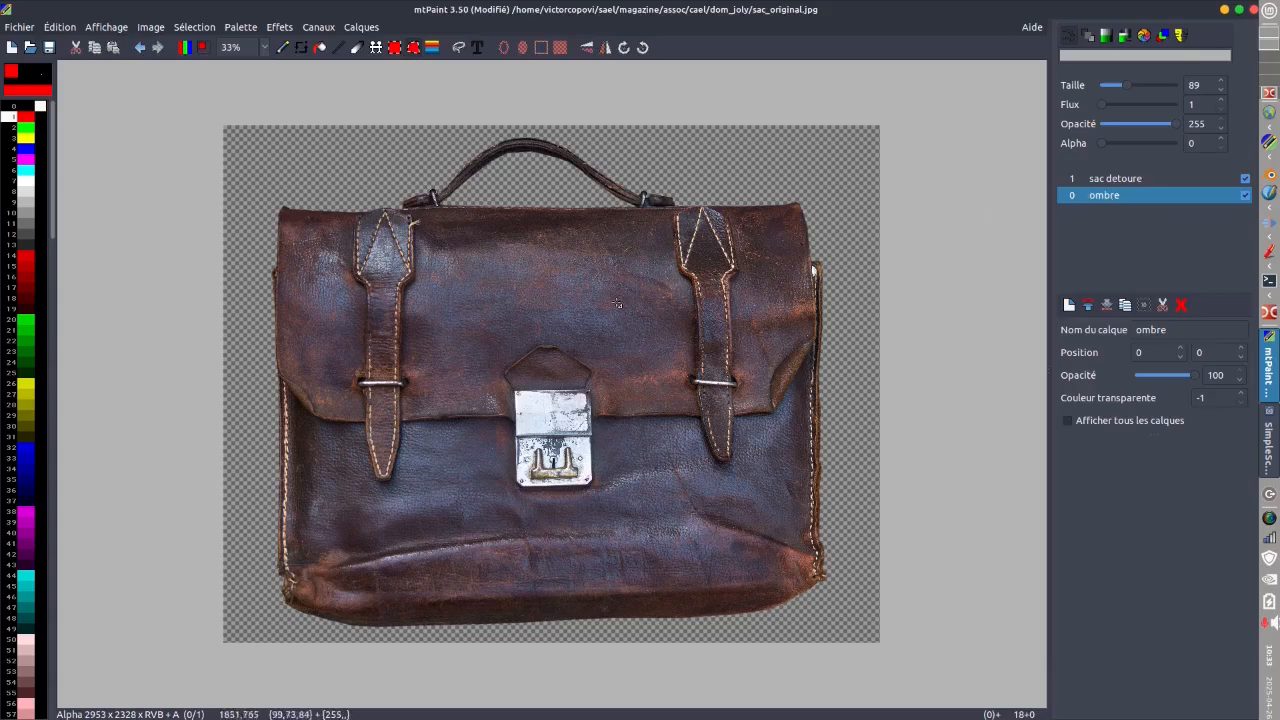
{"action": "left_click", "coordinate": [1143, 183]}
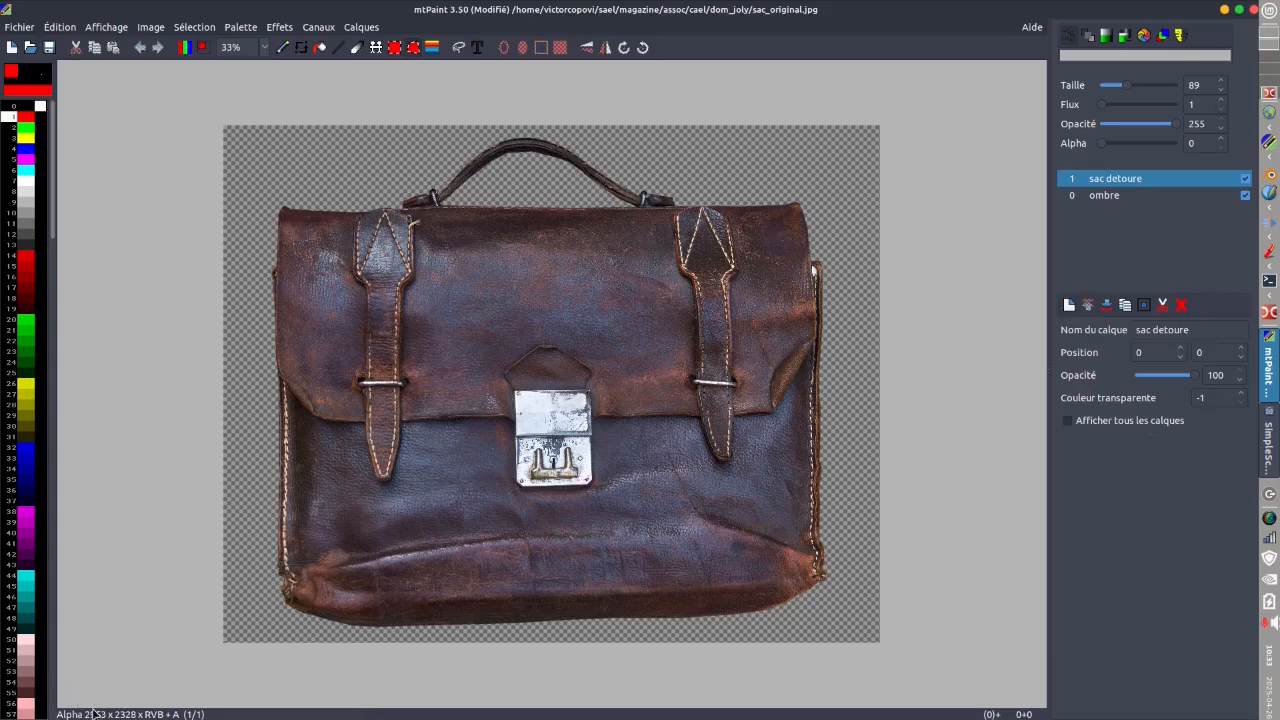
{"action": "left_click", "coordinate": [1106, 198]}
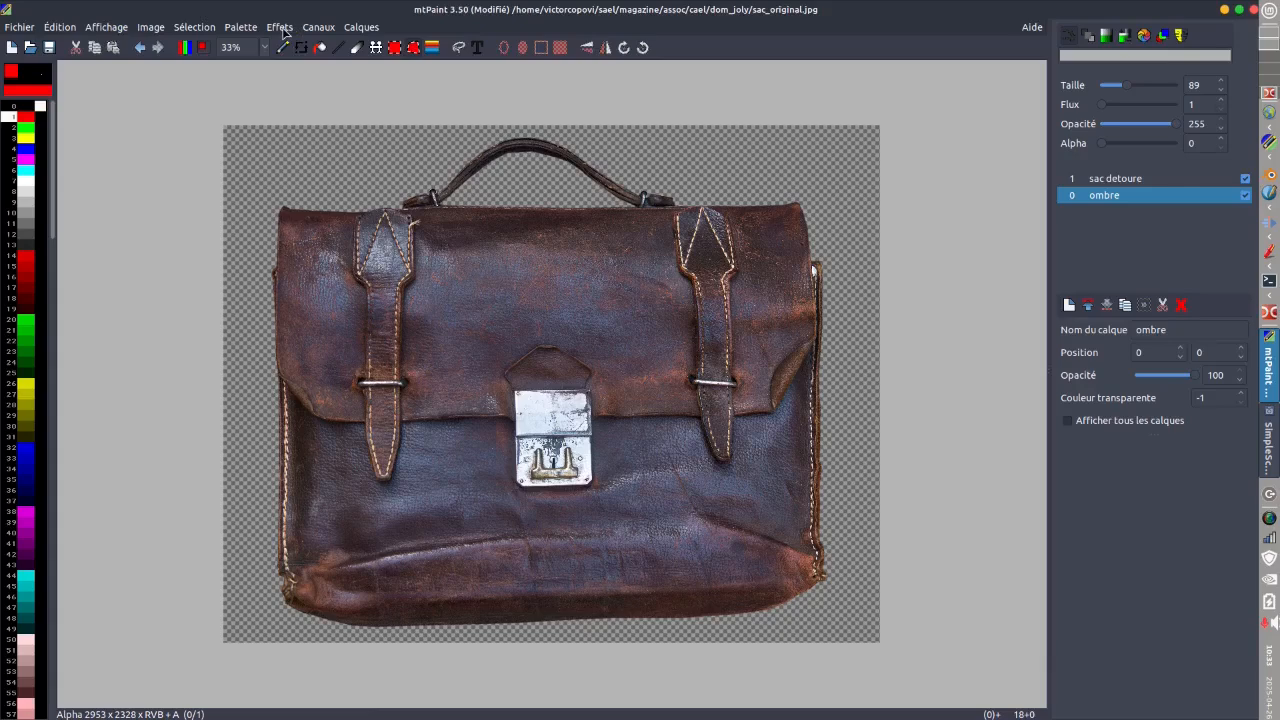
{"action": "left_click", "coordinate": [312, 29]}
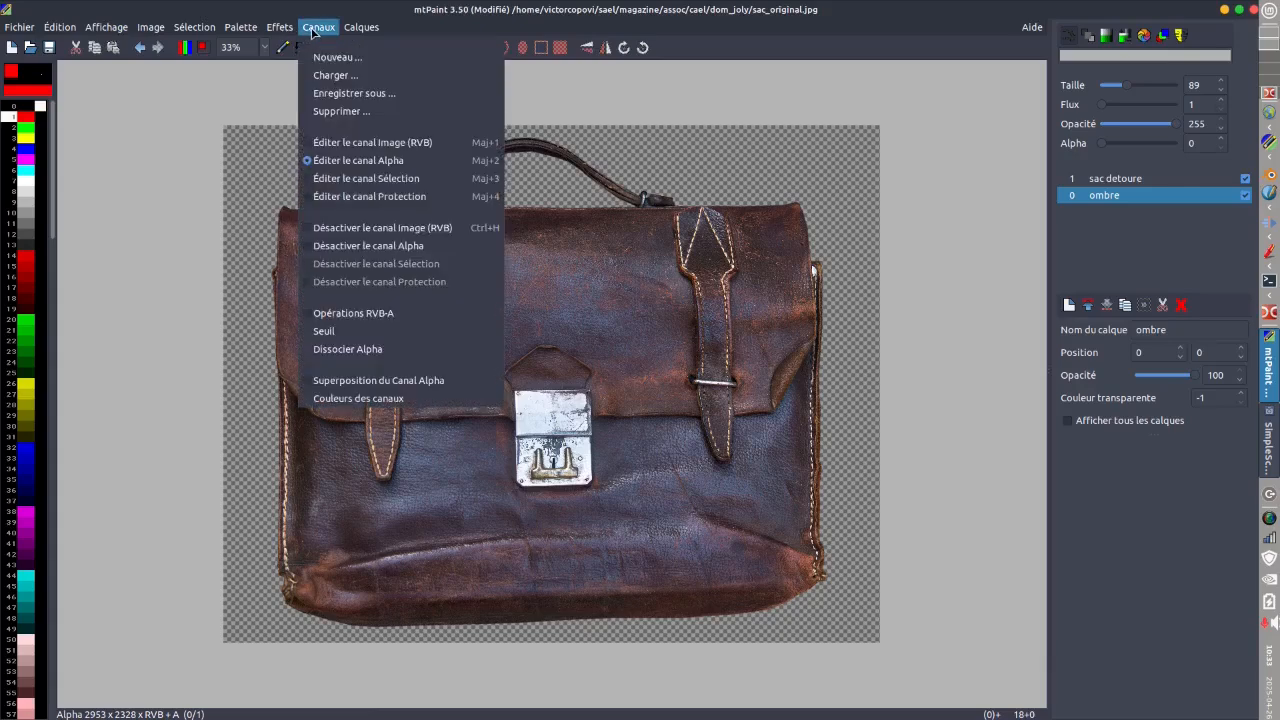
{"action": "left_click", "coordinate": [340, 146]}
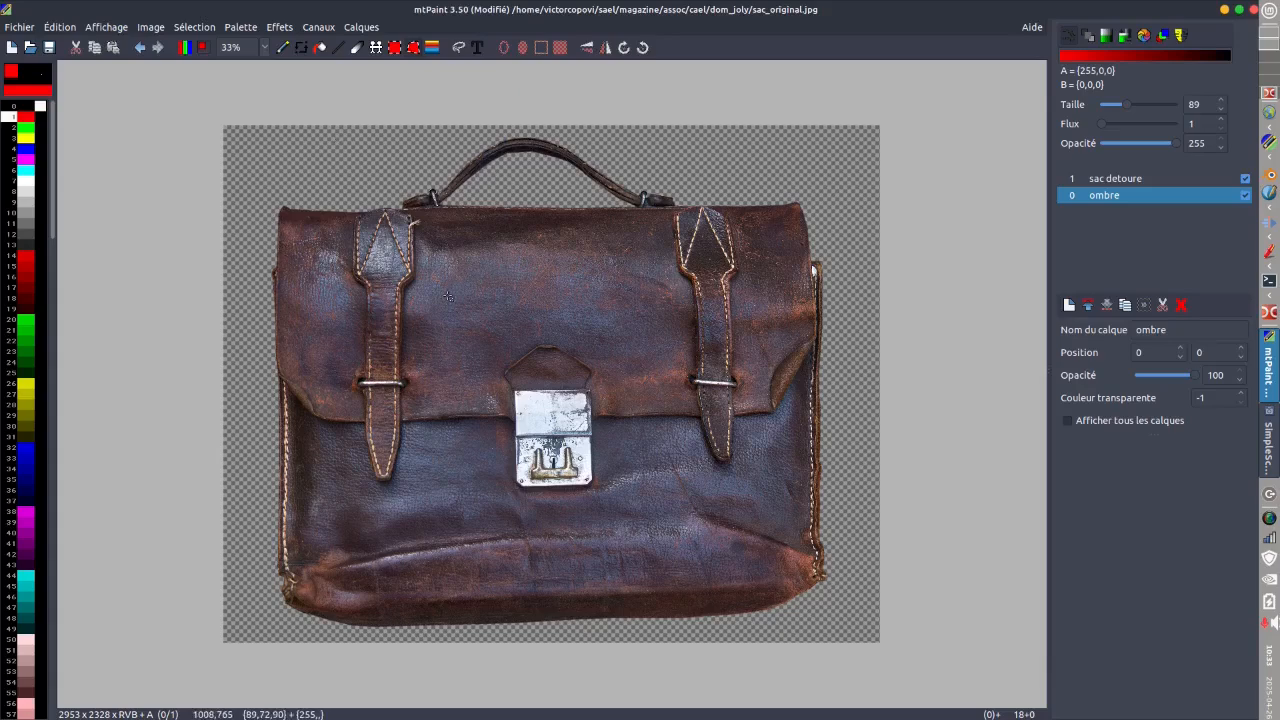
- Select the whole ombre layer and fill it with black to make the bag a solid silhouette
{"action": "key", "text": "ctrl+a"}
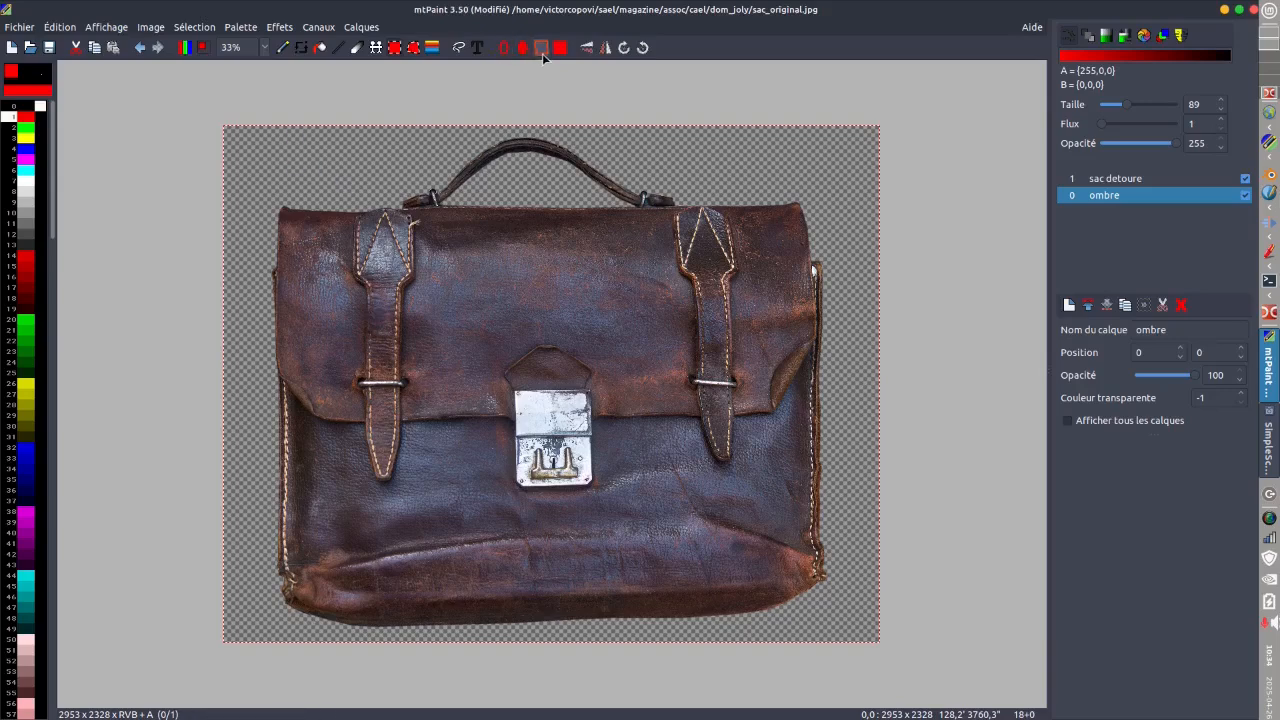
{"action": "left_click", "coordinate": [30, 107]}
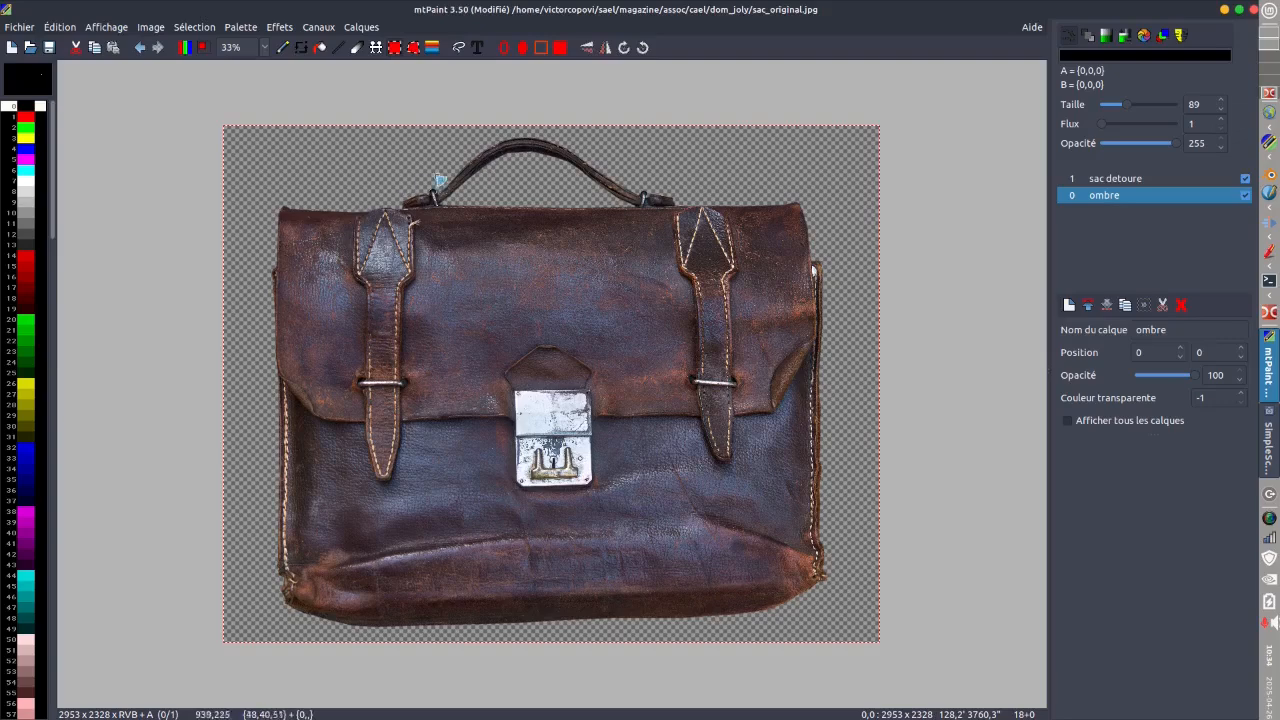
{"action": "left_click", "coordinate": [560, 48]}
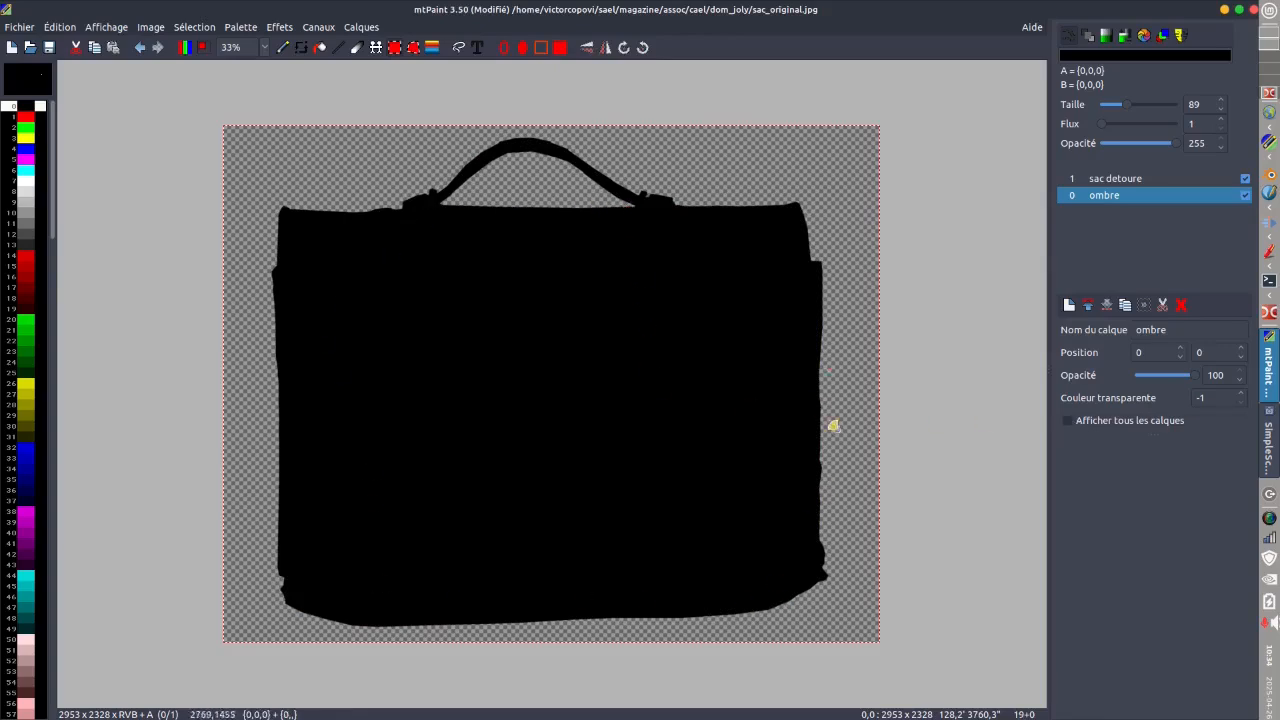
- Display all layers together and offset the ombre layer to position 49 horizontally and 30 vertically
{"action": "left_click", "coordinate": [1068, 422]}
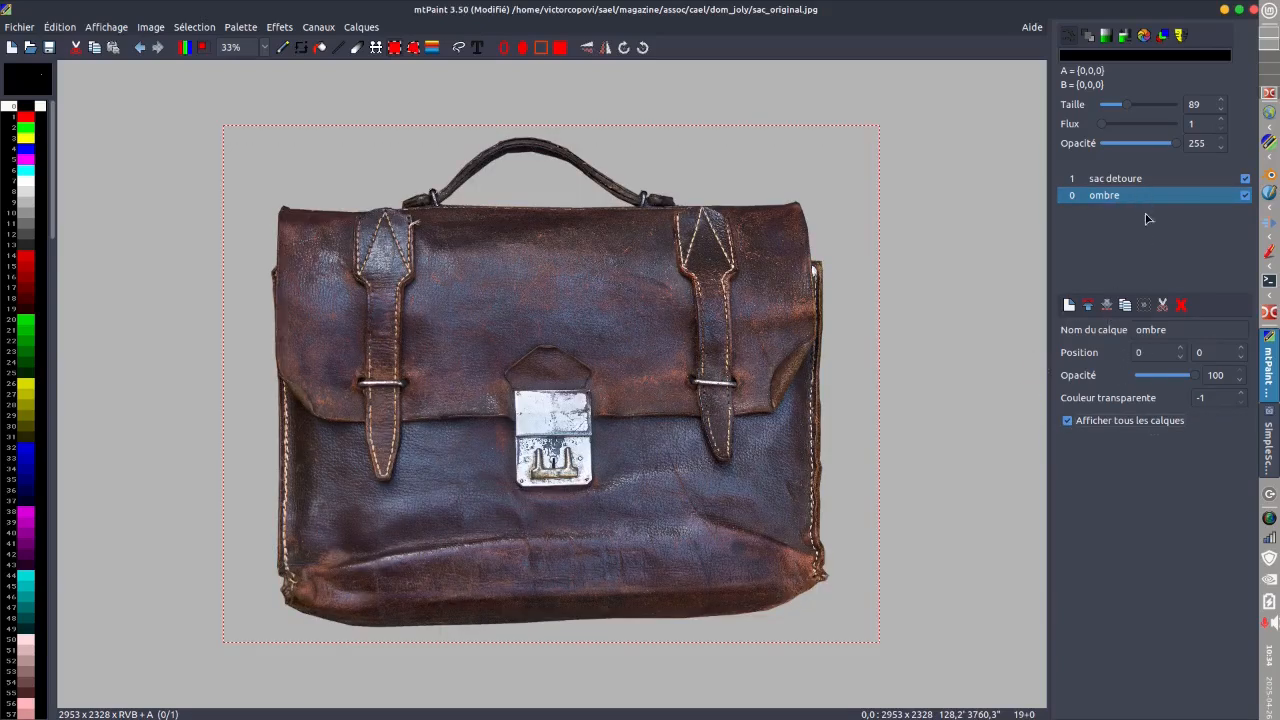
{"action": "left_click", "coordinate": [1181, 348]}
{"action": "left_click", "coordinate": [1181, 349]}
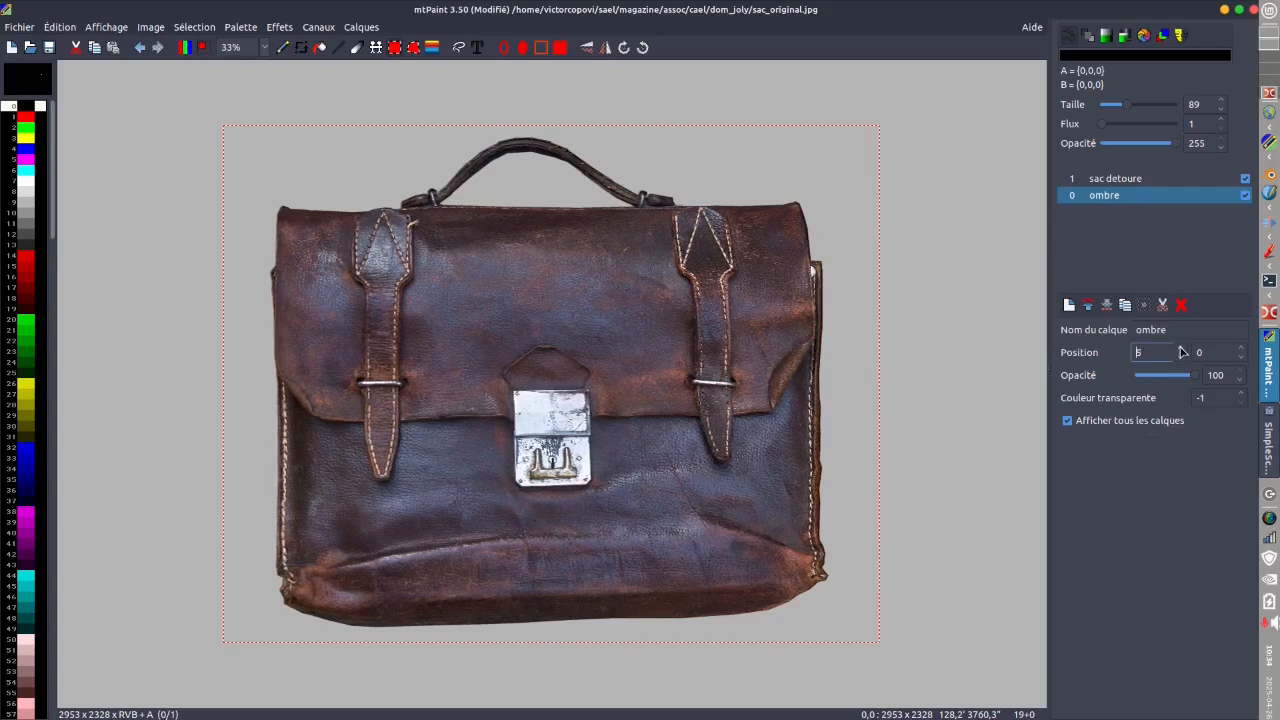
{"action": "left_click", "coordinate": [1241, 352]}
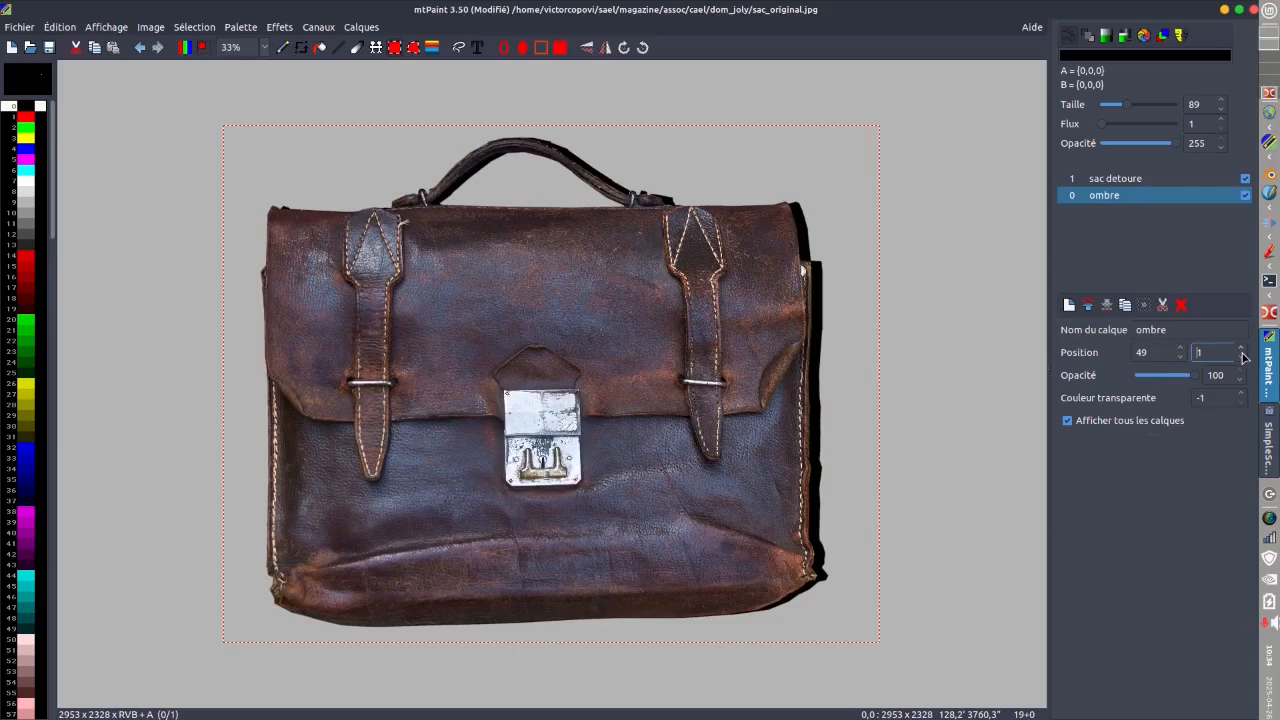
{"action": "left_click", "coordinate": [1241, 360]}
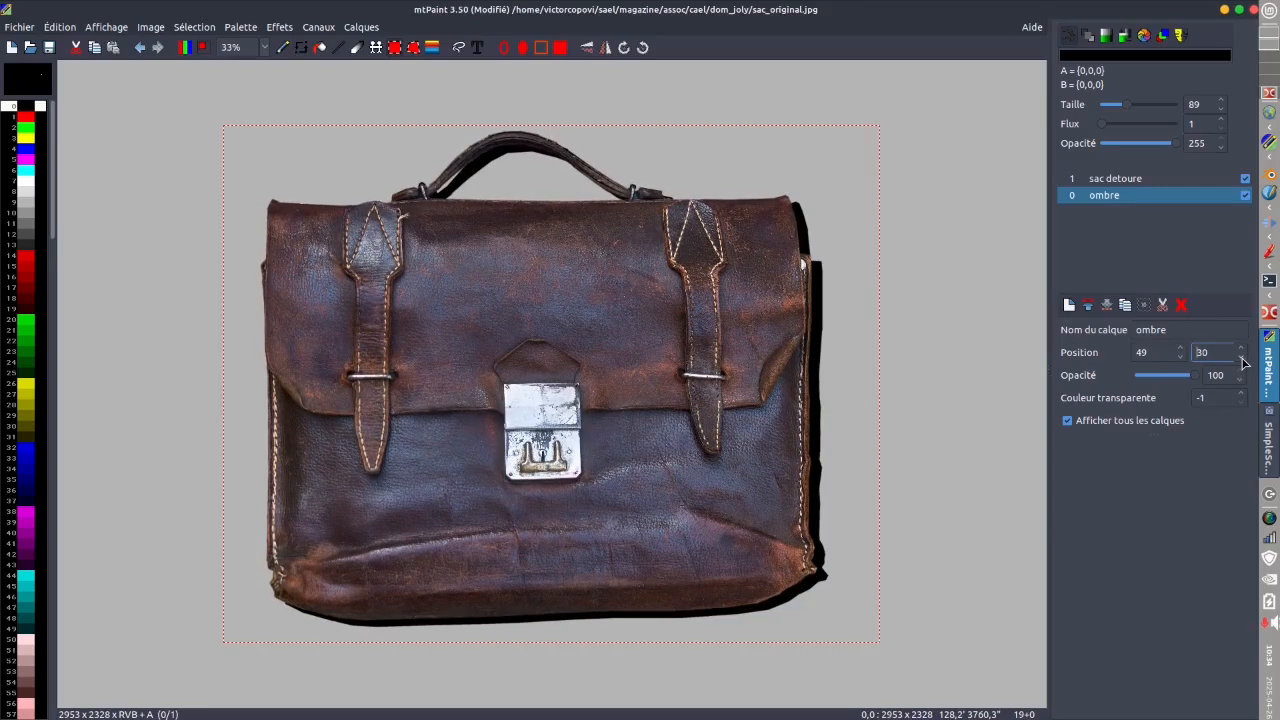
- Set the ombre layer's position to 35 horizontally and 8 vertically to tighten the shadow offset behind the bag
{"action": "left_click", "coordinate": [1241, 360]}
{"action": "left_click", "coordinate": [1241, 360]}
{"action": "left_click", "coordinate": [1241, 360]}
{"action": "left_click", "coordinate": [1241, 360]}
{"action": "left_click", "coordinate": [1241, 360]}
{"action": "left_click", "coordinate": [1241, 360]}
{"action": "left_click_drag", "start_coordinate": [1241, 360], "coordinate": [1241, 360]}
{"action": "left_click", "coordinate": [1241, 351]}
{"action": "left_click", "coordinate": [1241, 351]}
{"action": "left_click", "coordinate": [1241, 351]}
{"action": "left_click", "coordinate": [1241, 351]}
{"action": "left_click", "coordinate": [1241, 351]}
{"action": "left_click", "coordinate": [1241, 351]}
{"action": "left_click", "coordinate": [1241, 351]}
{"action": "left_click", "coordinate": [1241, 351]}
{"action": "left_click", "coordinate": [1241, 351]}
{"action": "left_click", "coordinate": [1241, 351]}
{"action": "left_click", "coordinate": [1241, 351]}
{"action": "left_click", "coordinate": [1241, 351]}
{"action": "left_click", "coordinate": [1241, 360]}
{"action": "left_click", "coordinate": [1179, 359]}
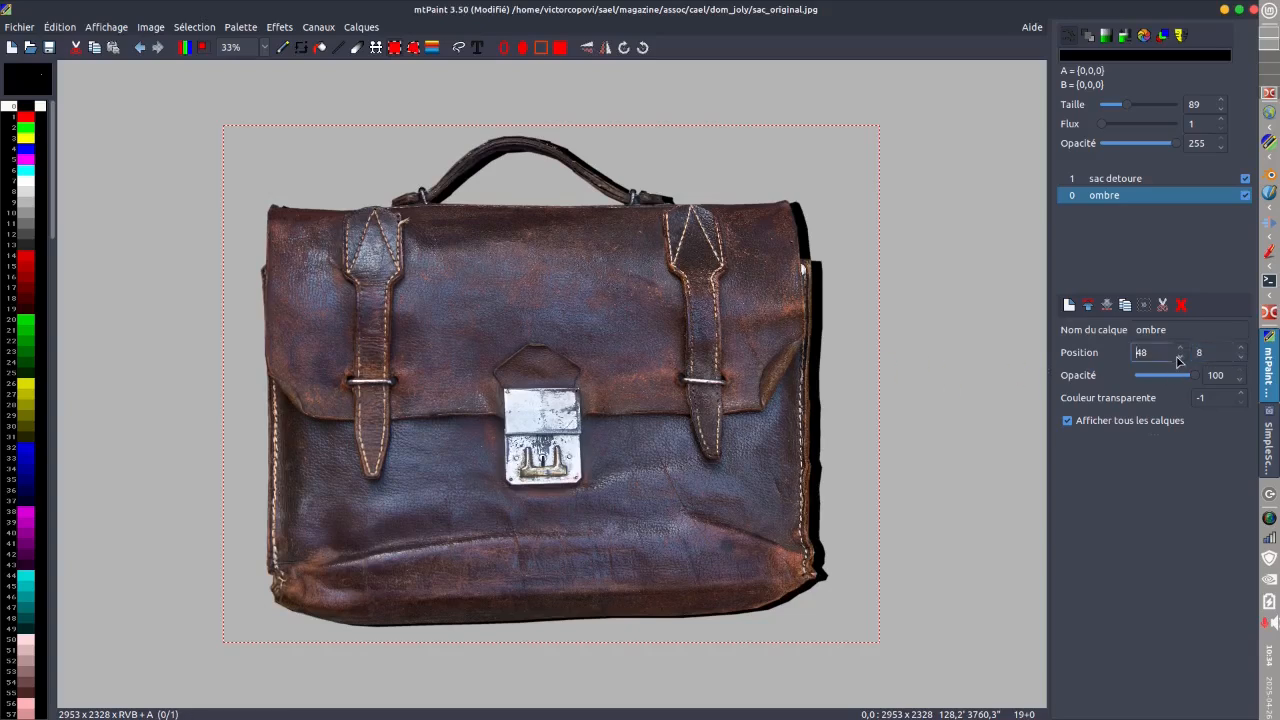
{"action": "left_click", "coordinate": [1179, 359]}
{"action": "left_click", "coordinate": [1179, 359]}
{"action": "left_click", "coordinate": [1179, 359]}
{"action": "left_click", "coordinate": [1179, 359]}
{"action": "left_click", "coordinate": [1179, 359]}
{"action": "left_click", "coordinate": [1179, 359]}
{"action": "left_click", "coordinate": [1179, 359]}
{"action": "left_click", "coordinate": [1179, 359]}
{"action": "left_click", "coordinate": [1179, 359]}
{"action": "left_click", "coordinate": [1179, 359]}
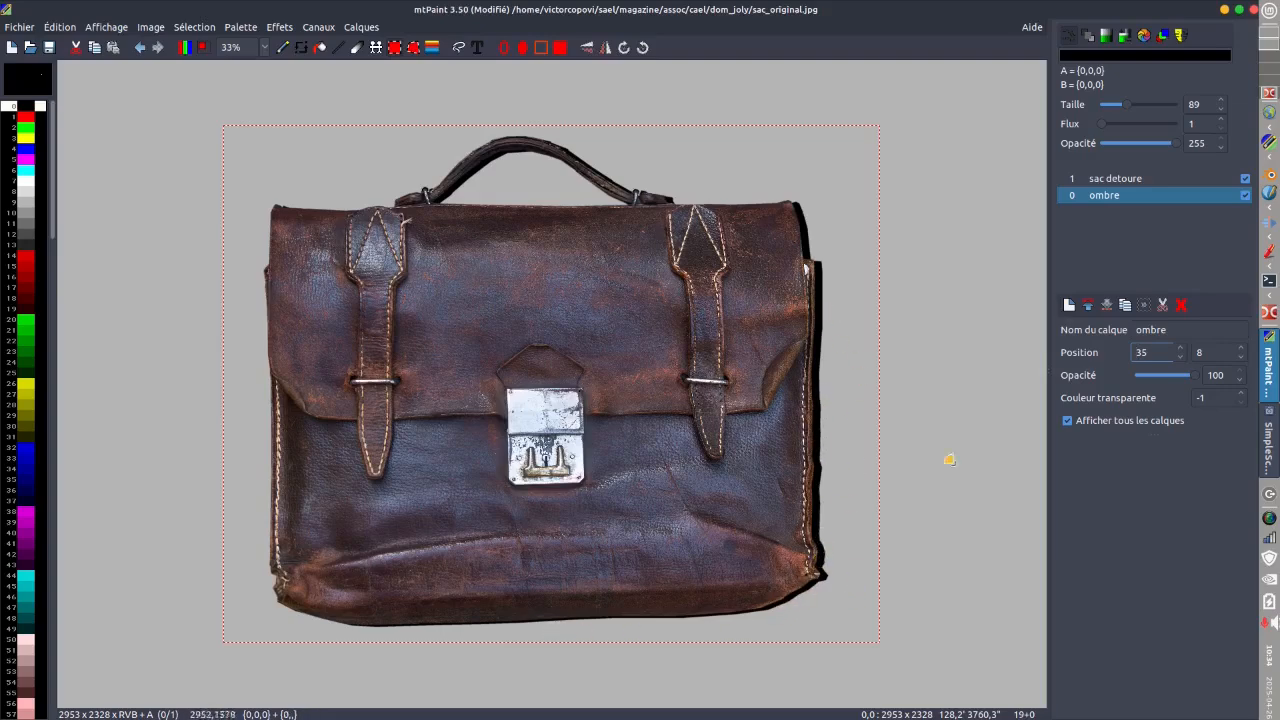
- Turn off the display of all layers and switch the ombre layer to editing its alpha channel
{"action": "left_click", "coordinate": [1067, 420]}
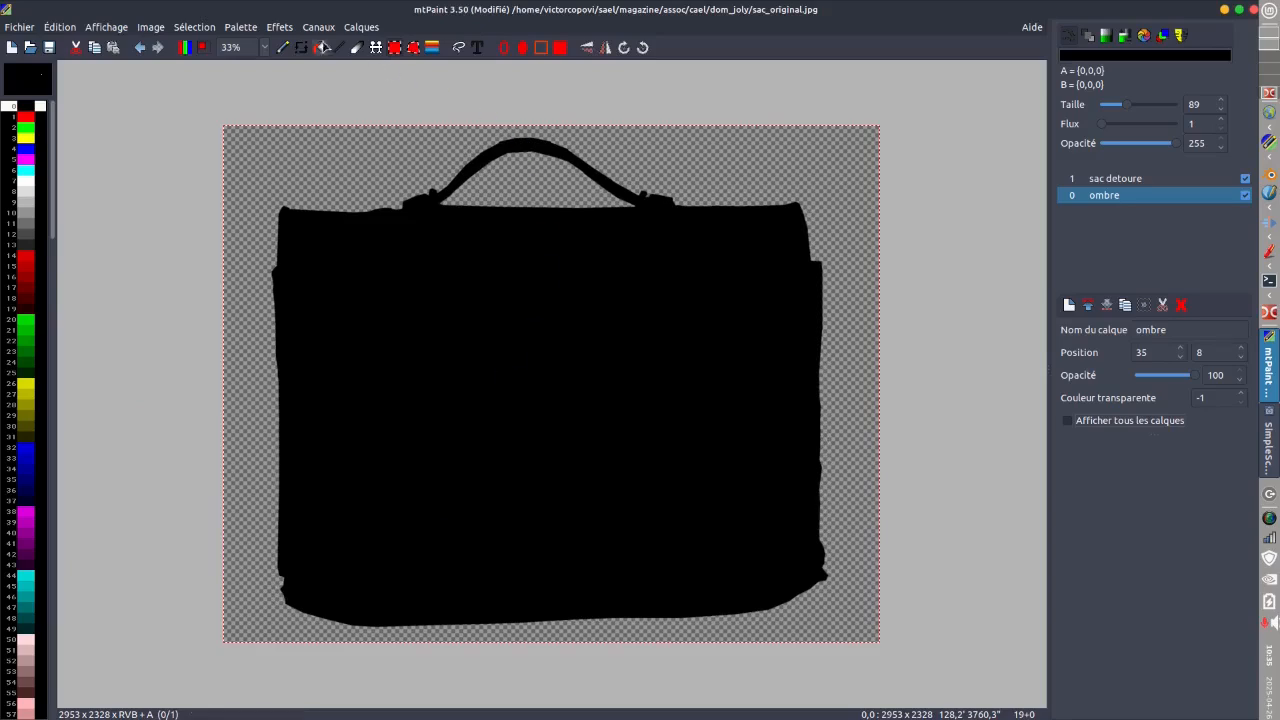
{"action": "left_click", "coordinate": [280, 27]}
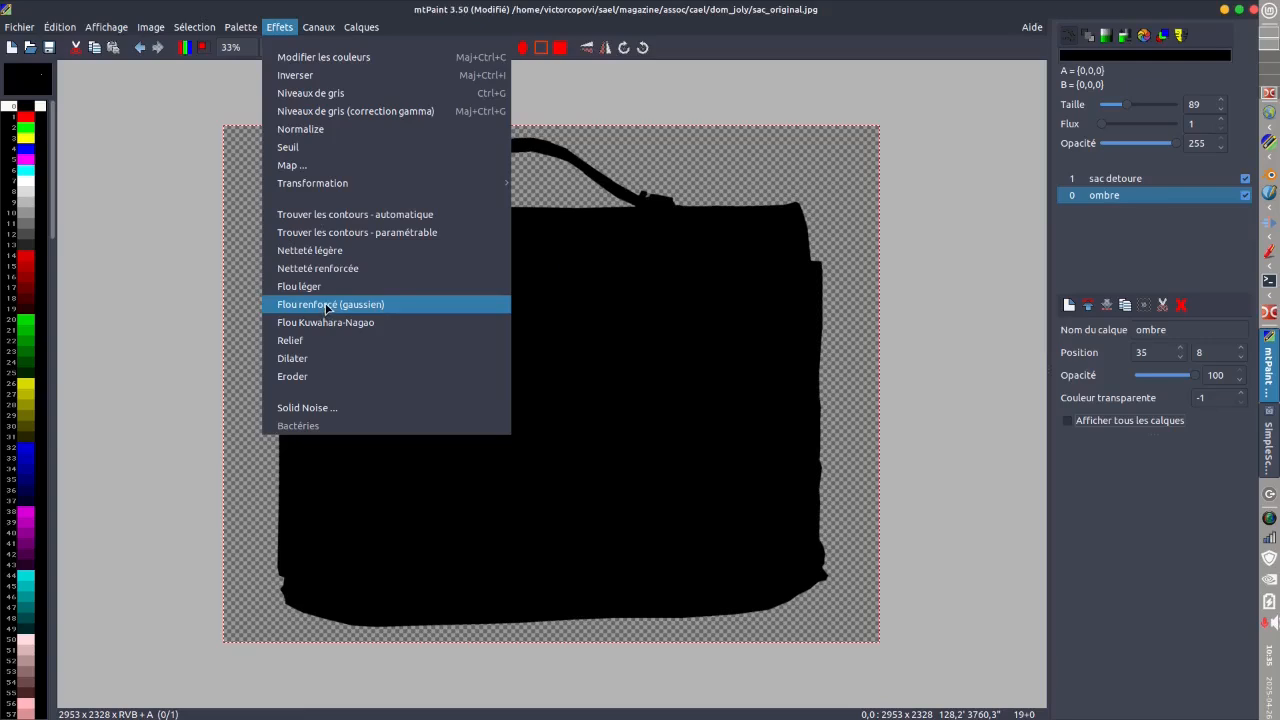
{"action": "left_click", "coordinate": [745, 42]}
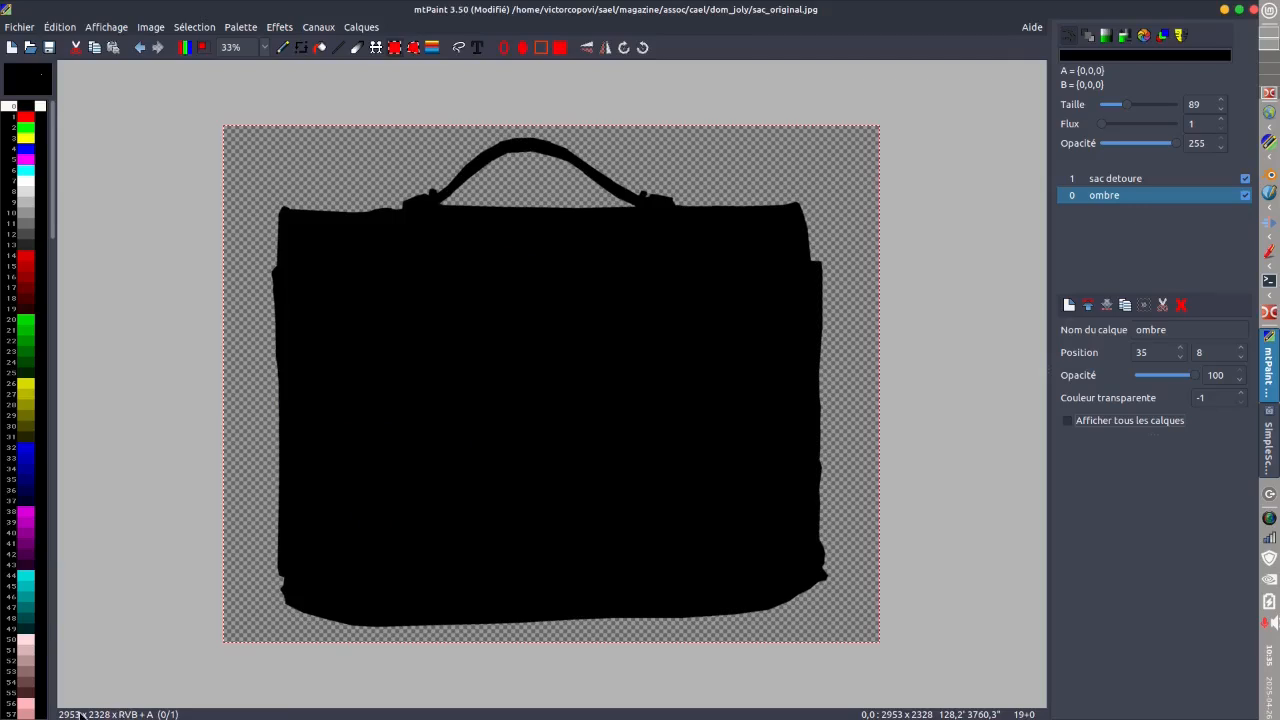
{"action": "left_click", "coordinate": [320, 27]}
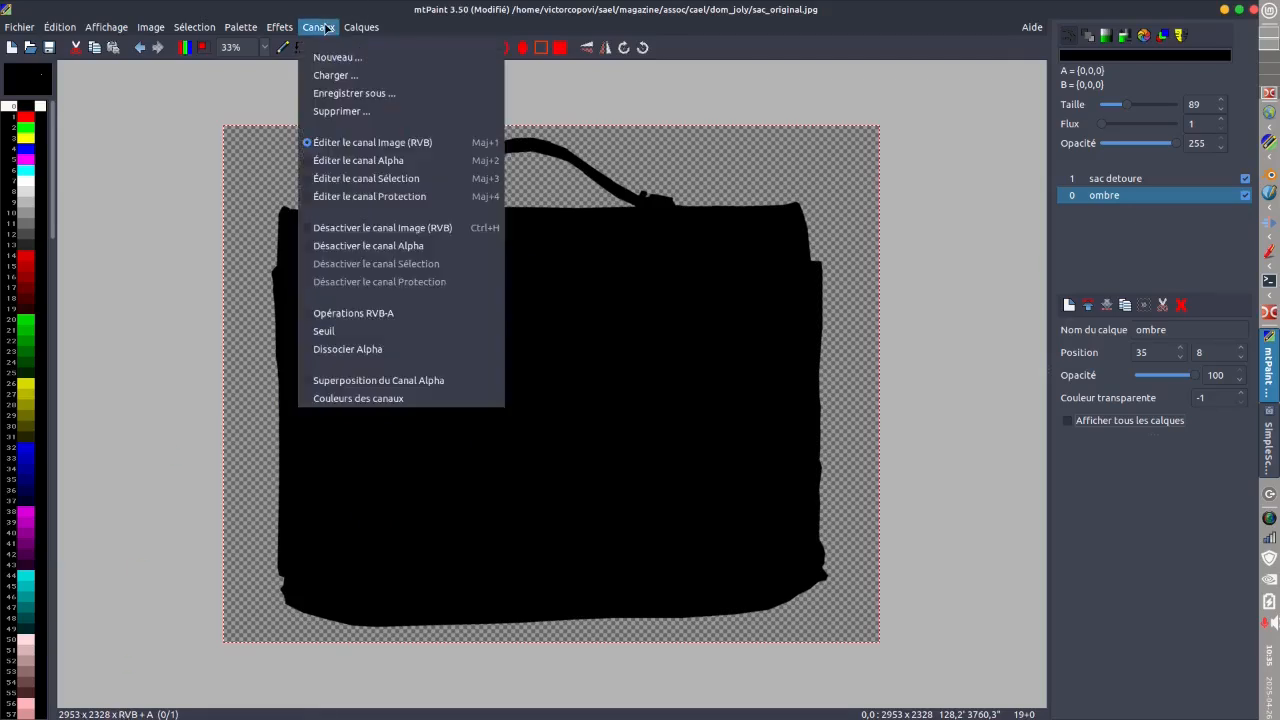
{"action": "left_click", "coordinate": [330, 162]}
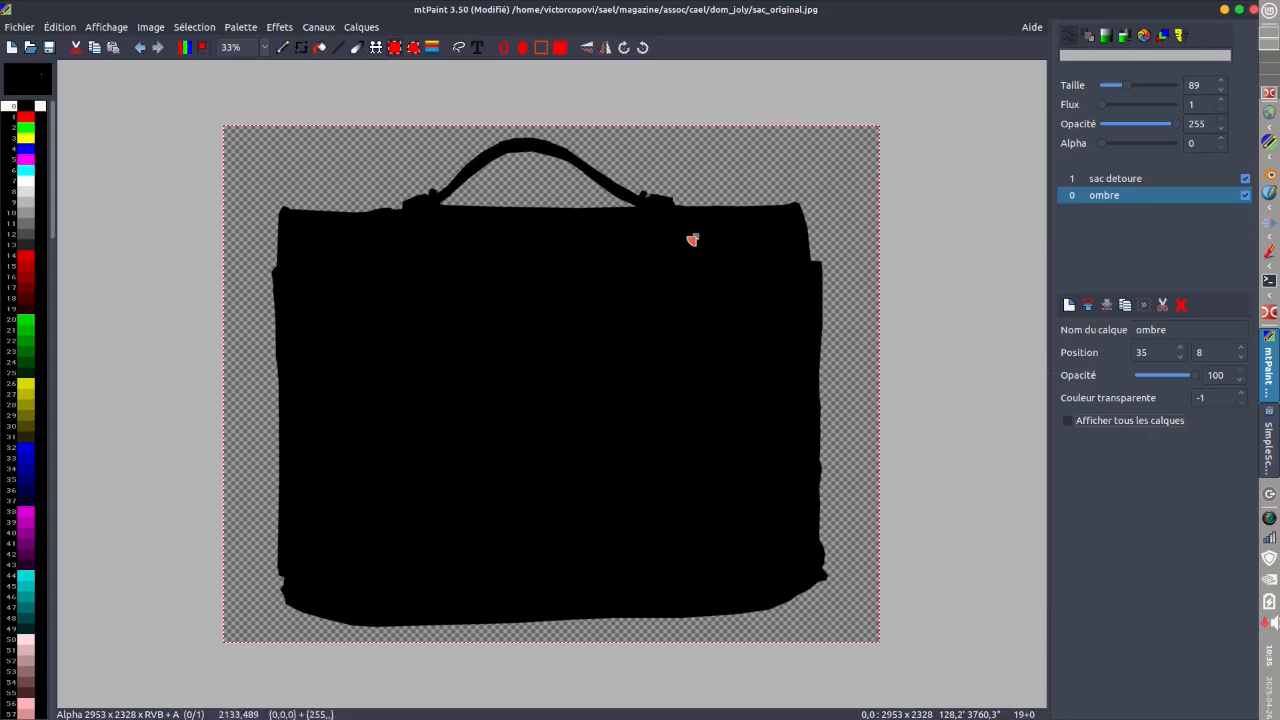
- Apply a Gaussian blur of 20 to the ombre layer's alpha channel and display all layers together again
{"action": "left_click", "coordinate": [279, 27]}
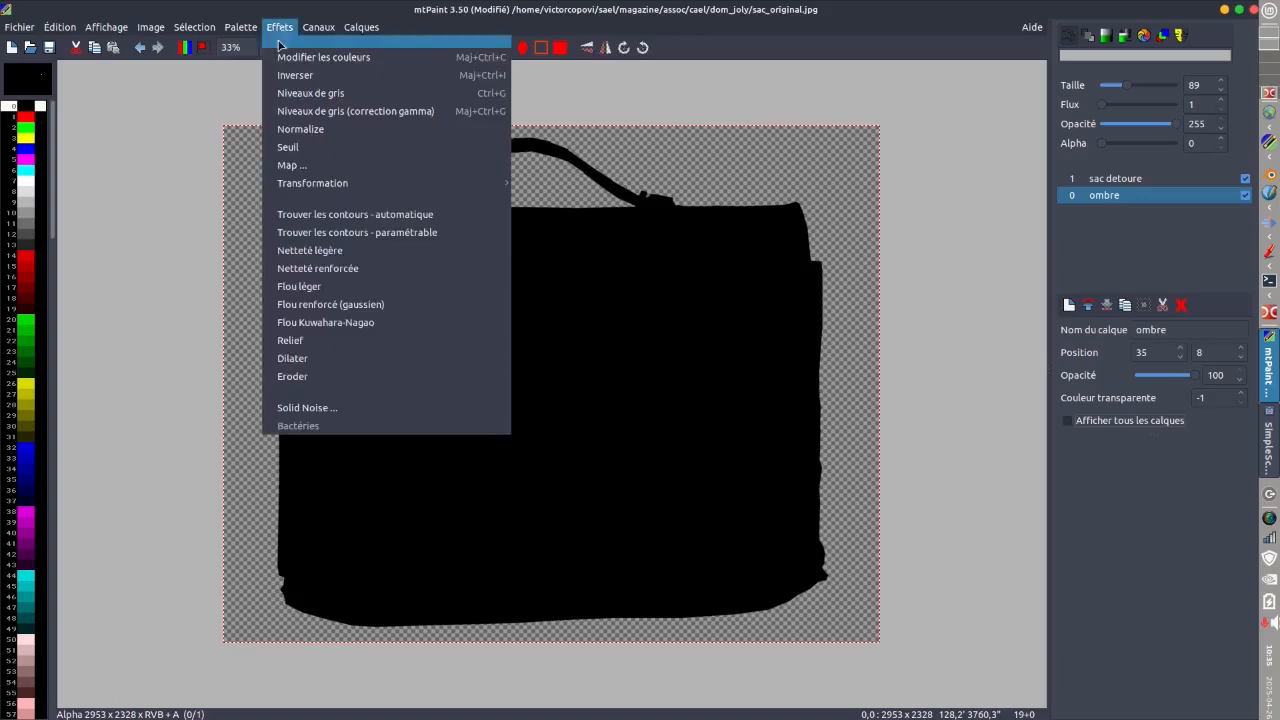
{"action": "left_click", "coordinate": [299, 305]}
{"action": "scroll", "coordinate": [735, 347], "scroll_direction": "up", "scroll_amount": 18}
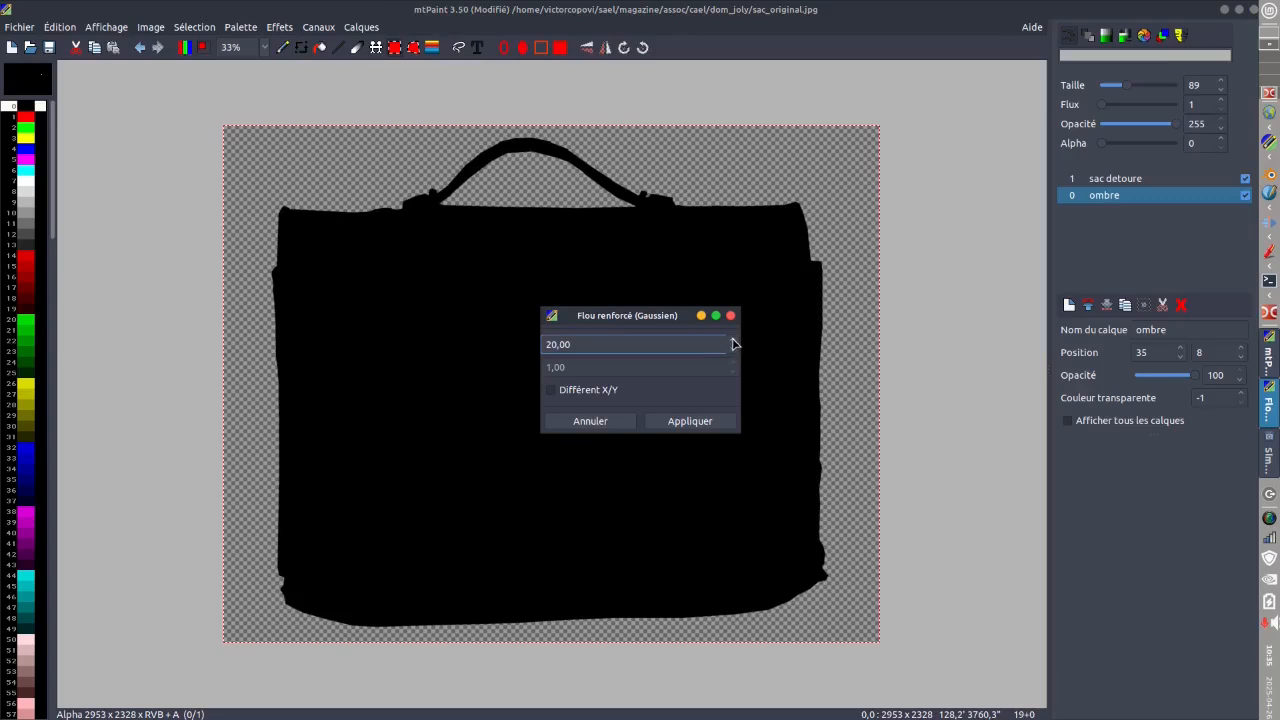
{"action": "left_click", "coordinate": [676, 421]}
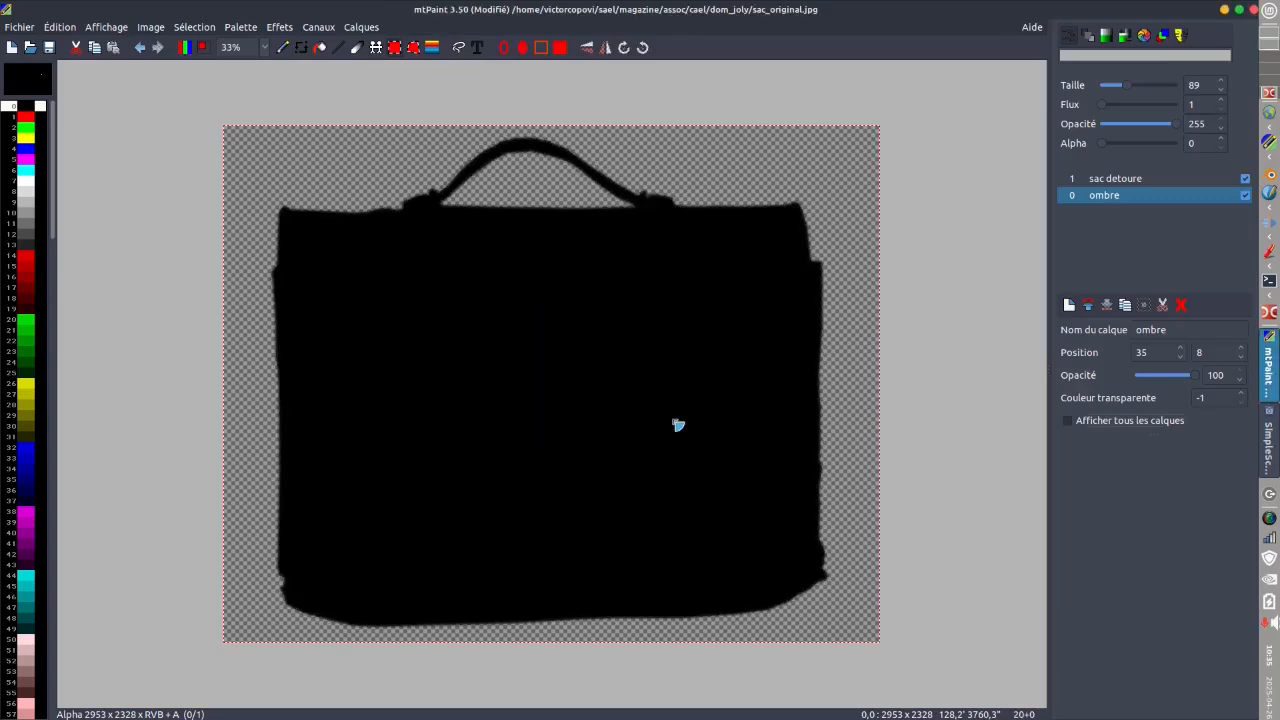
{"action": "left_click", "coordinate": [1067, 421]}
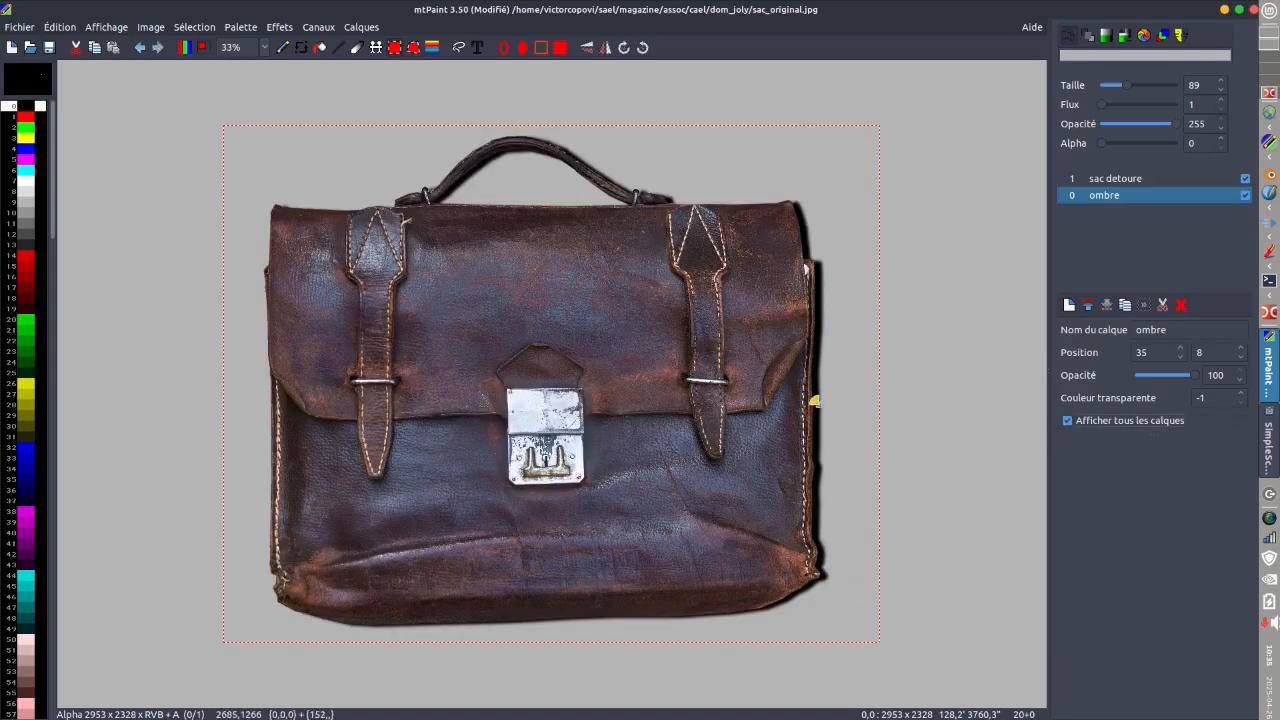
- Apply a second Gaussian blur to the ombre layer's alpha channel to soften the shadow's edges further
{"action": "left_click", "coordinate": [279, 27]}
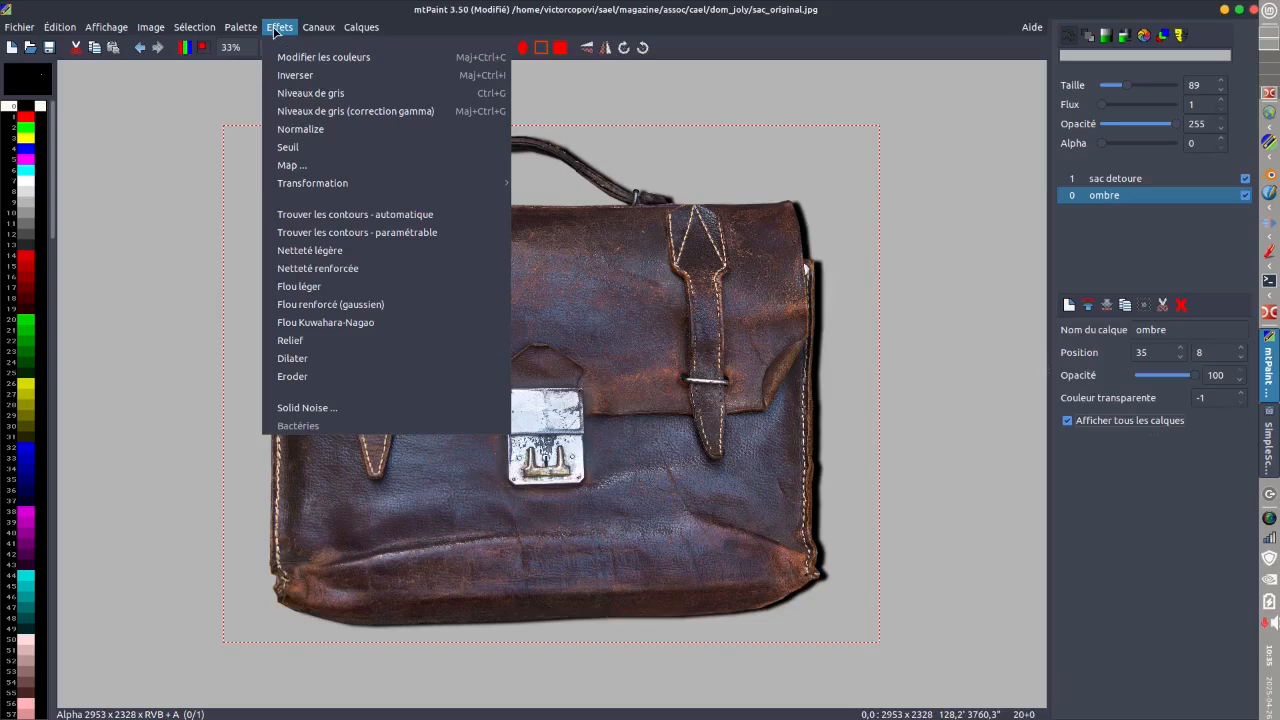
{"action": "left_click", "coordinate": [310, 303]}
{"action": "left_click", "coordinate": [731, 341]}
{"action": "left_click", "coordinate": [677, 424]}
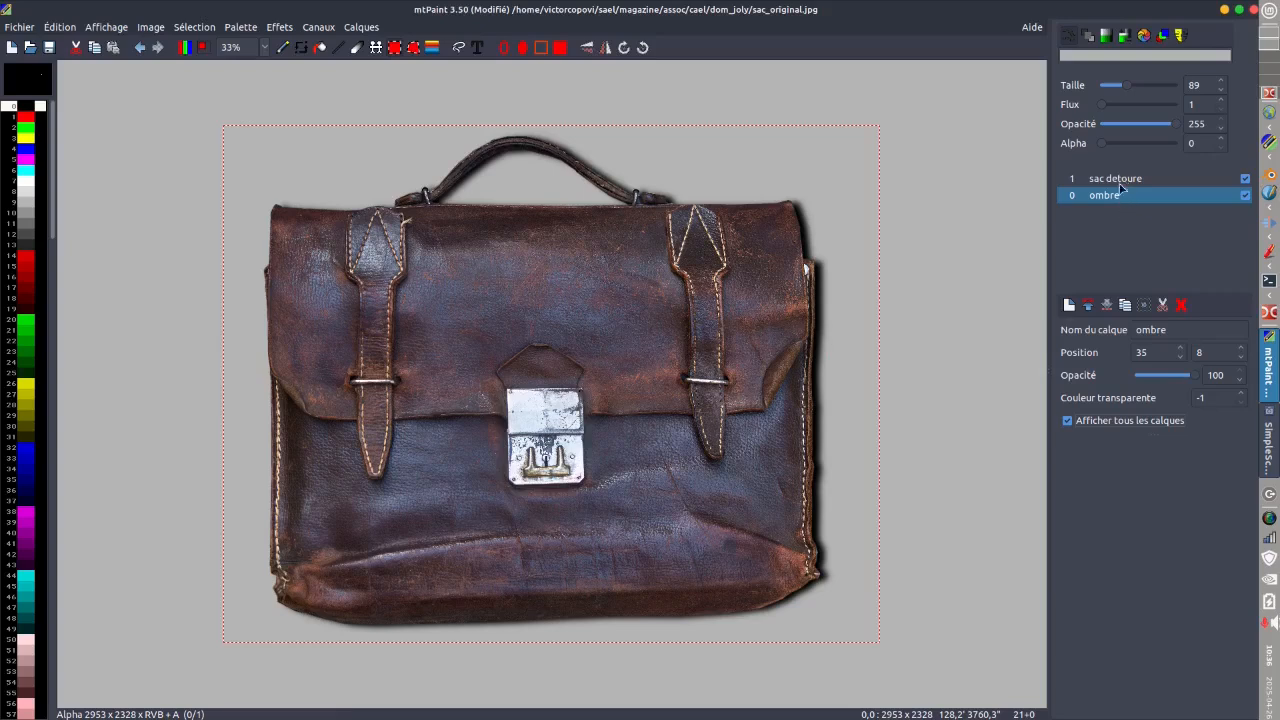
{"action": "left_click_drag", "start_coordinate": [1193, 378], "coordinate": [1245, 392]}
- Create a new layer at the very bottom of the layer stack and fill it with white
{"action": "left_click", "coordinate": [1069, 305]}
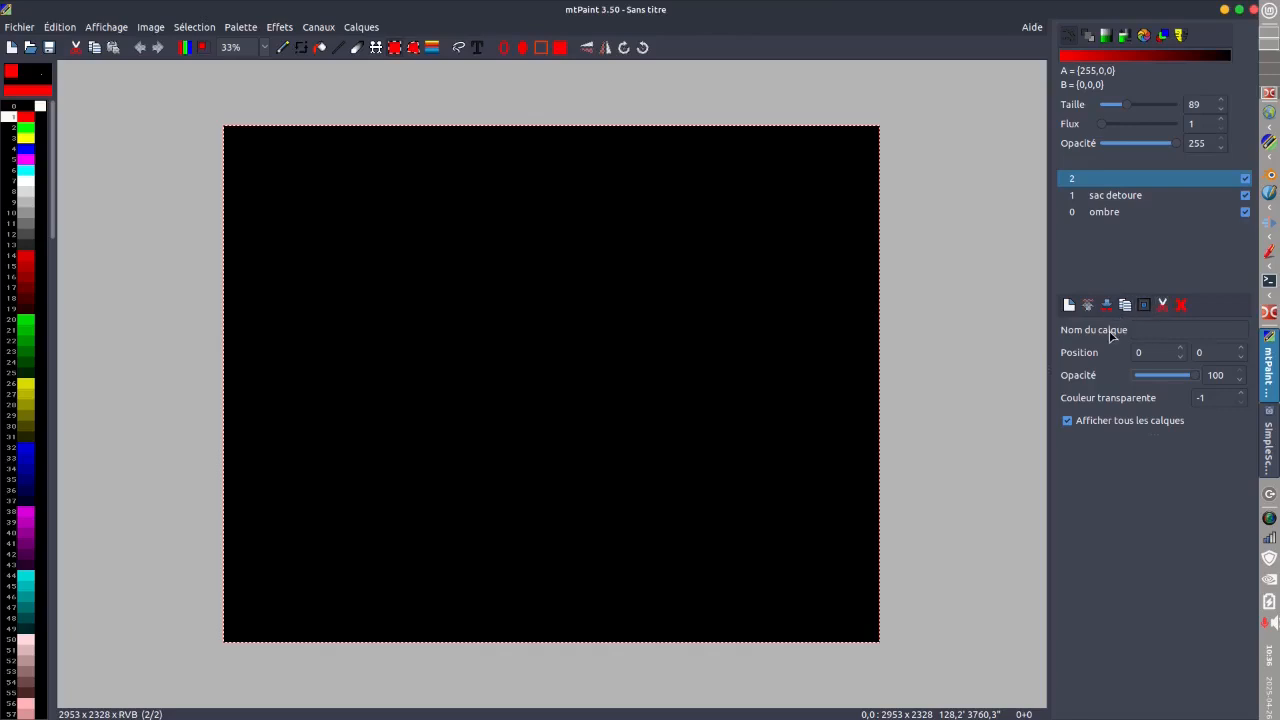
{"action": "left_click", "coordinate": [1107, 306]}
{"action": "left_click", "coordinate": [1107, 306]}
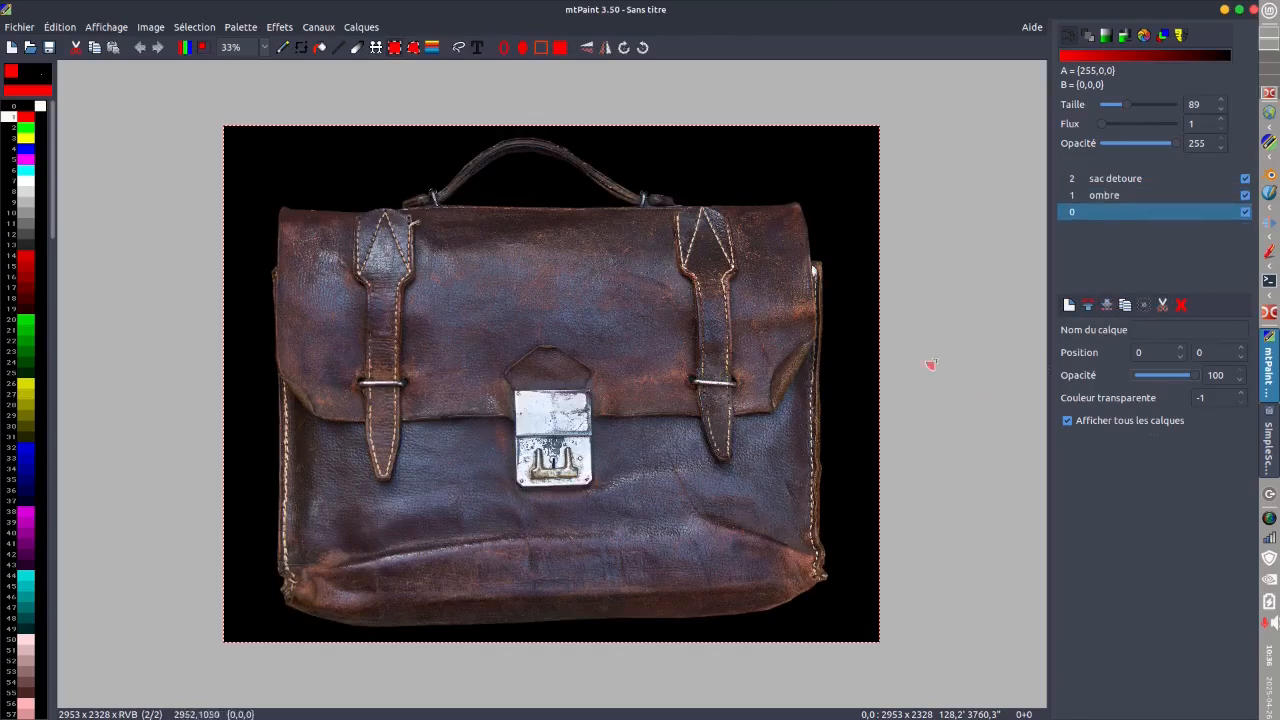
{"action": "left_click", "coordinate": [26, 182]}
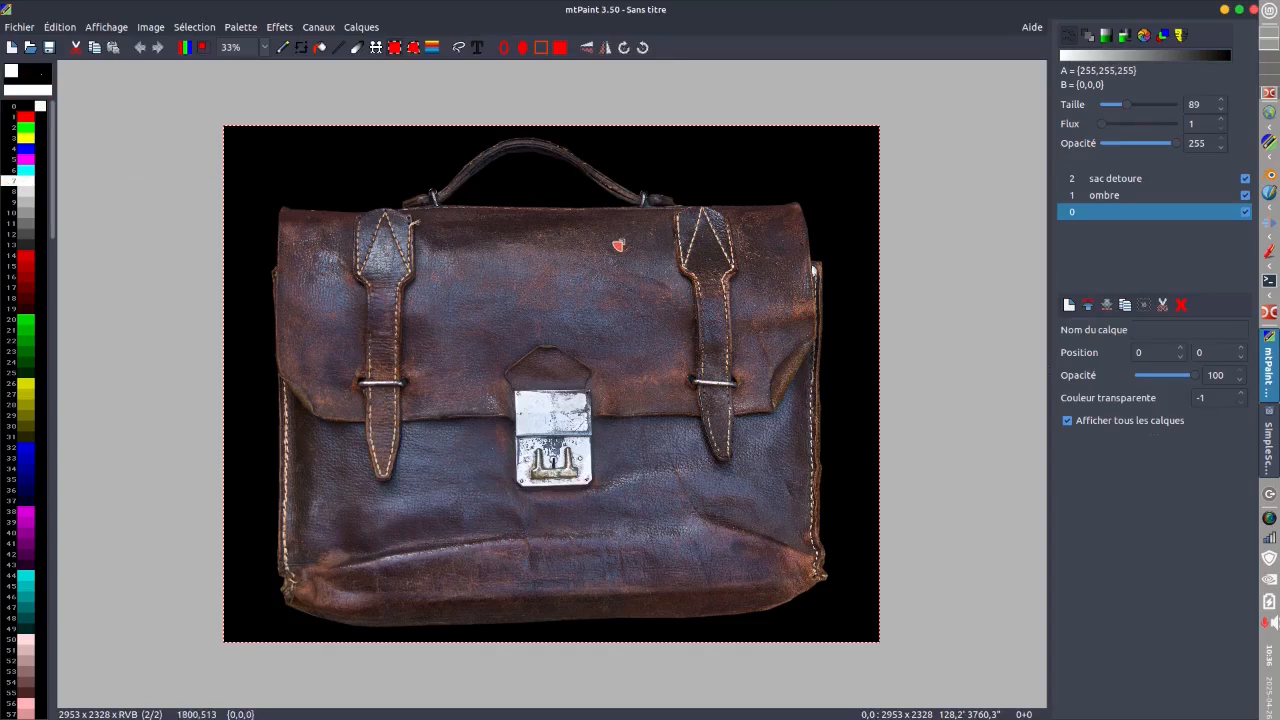
{"action": "left_click", "coordinate": [560, 48]}
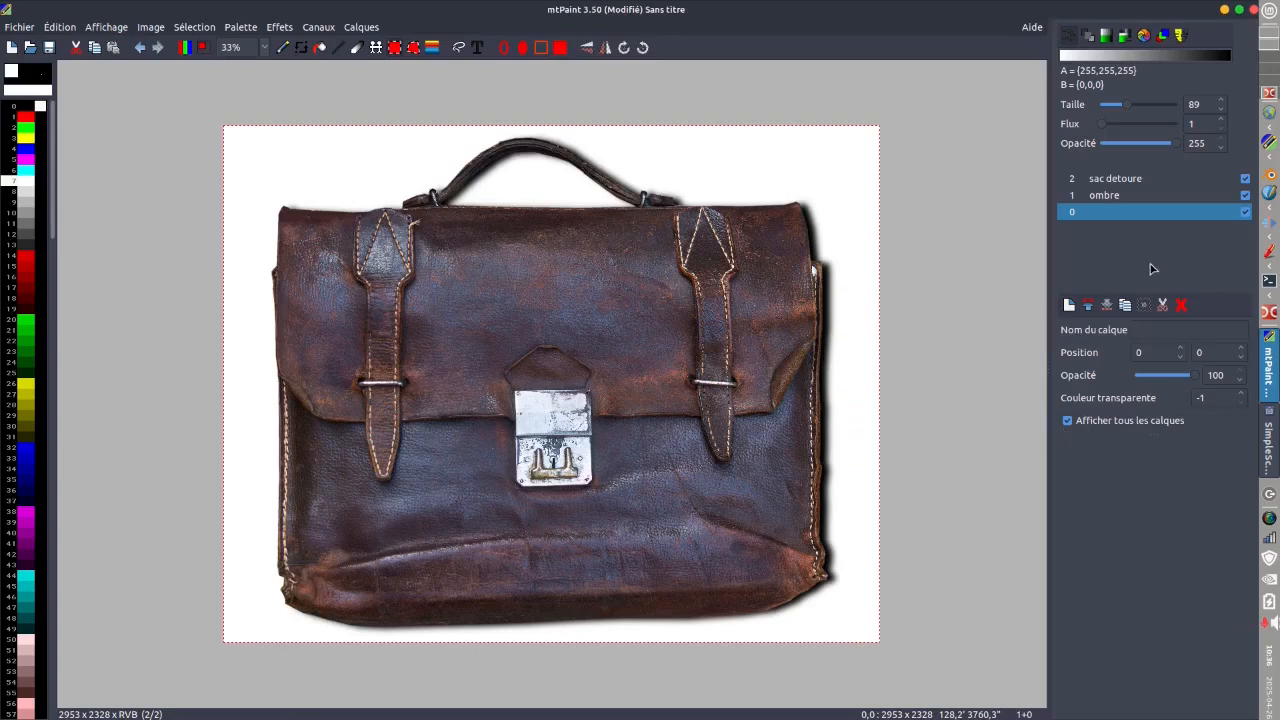
- Select the ombre layer and lower its opacity to 55
{"action": "left_click", "coordinate": [1121, 197]}
{"action": "left_click_drag", "start_coordinate": [1197, 376], "coordinate": [1170, 379]}
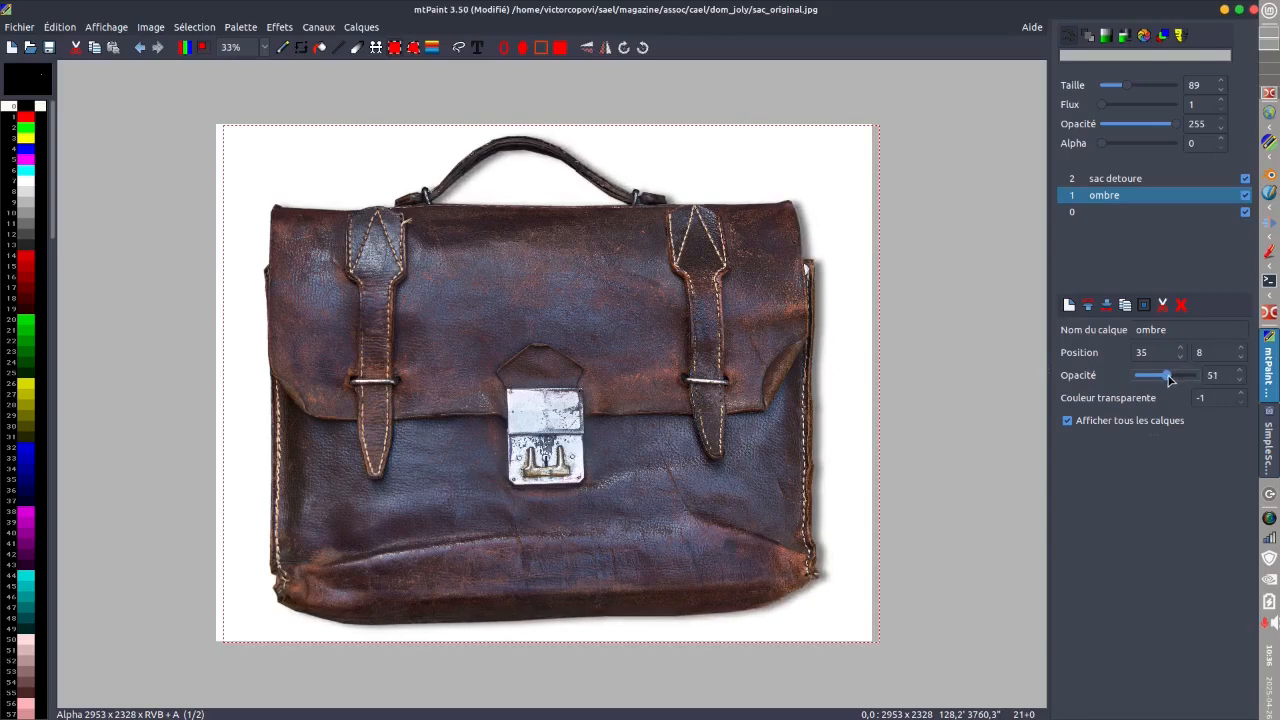
{"action": "left_click_drag", "start_coordinate": [1170, 381], "coordinate": [1172, 381]}
- Set the ombre layer's position to 40 horizontally and 26 vertically
{"action": "left_click", "coordinate": [1180, 348]}
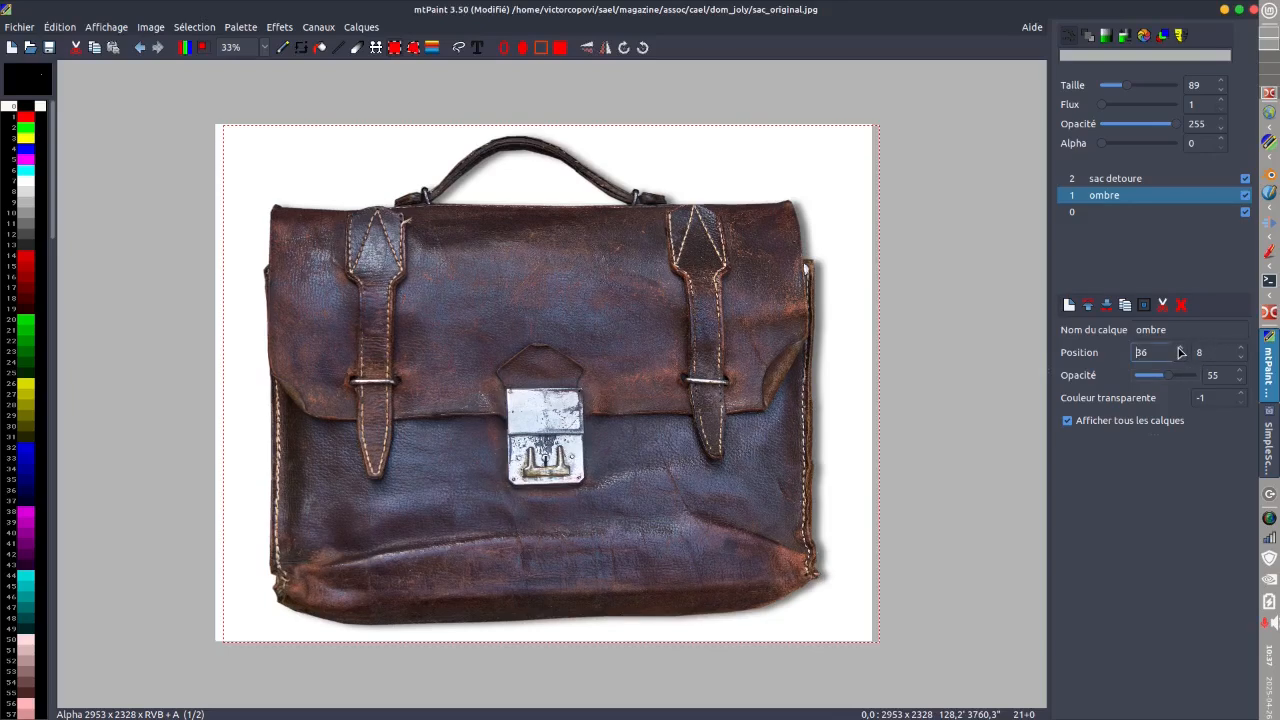
{"action": "left_click", "coordinate": [1180, 348]}
{"action": "left_click", "coordinate": [1180, 348]}
{"action": "left_click", "coordinate": [1180, 348]}
{"action": "left_click", "coordinate": [1180, 348]}
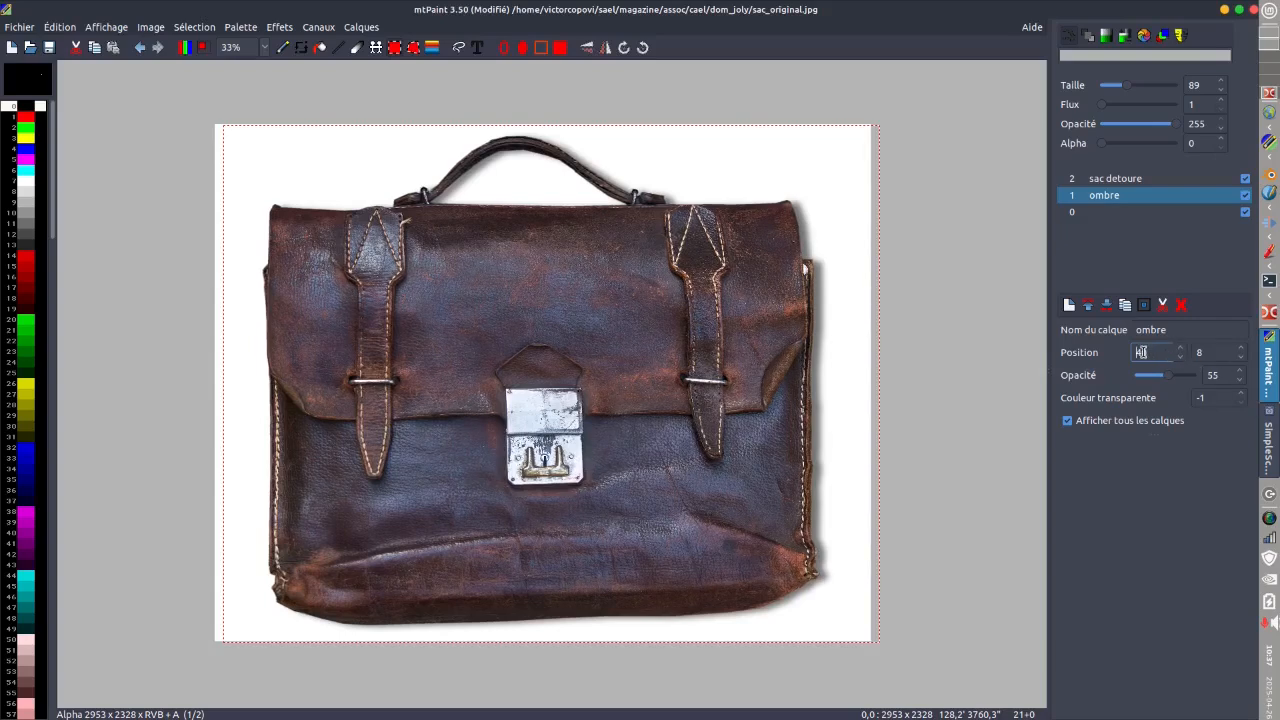
{"action": "left_click", "coordinate": [1243, 349]}
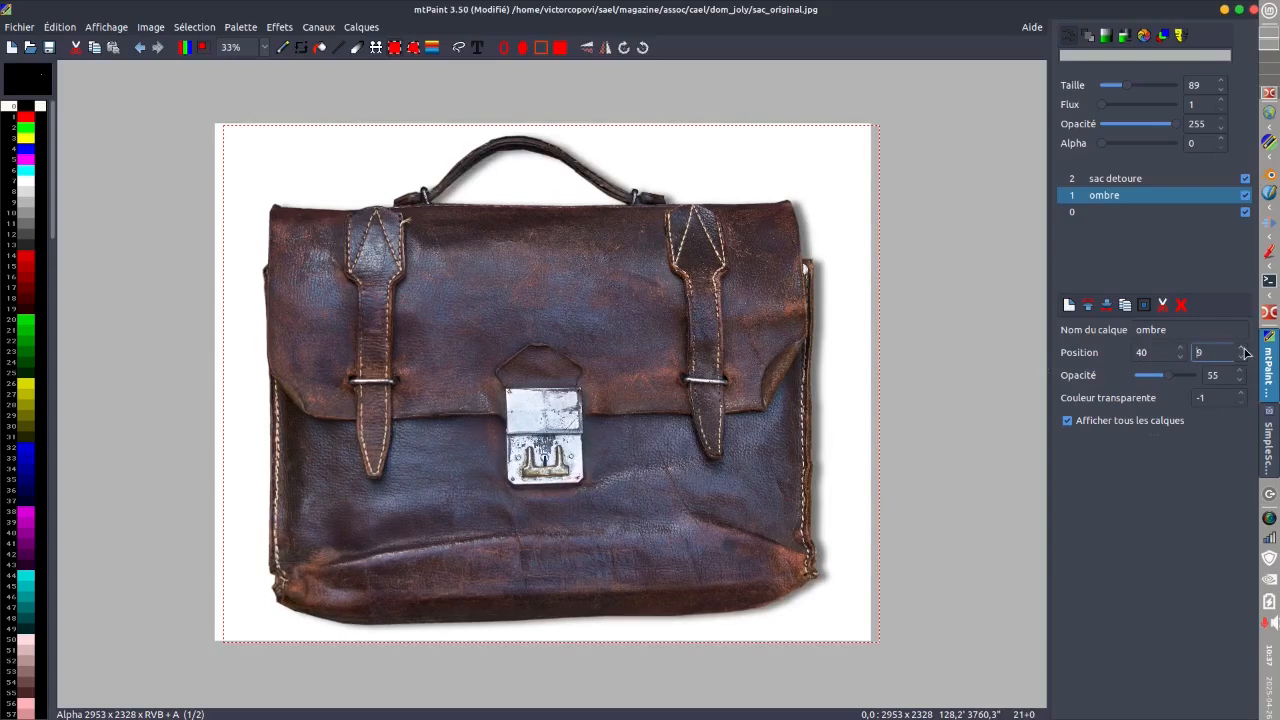
{"action": "left_click", "coordinate": [1243, 349]}
{"action": "left_click", "coordinate": [1243, 349]}
{"action": "left_click", "coordinate": [1243, 349]}
{"action": "left_click", "coordinate": [1243, 349]}
{"action": "left_click", "coordinate": [1243, 349]}
{"action": "left_click", "coordinate": [1243, 349]}
{"action": "left_click", "coordinate": [1243, 349]}
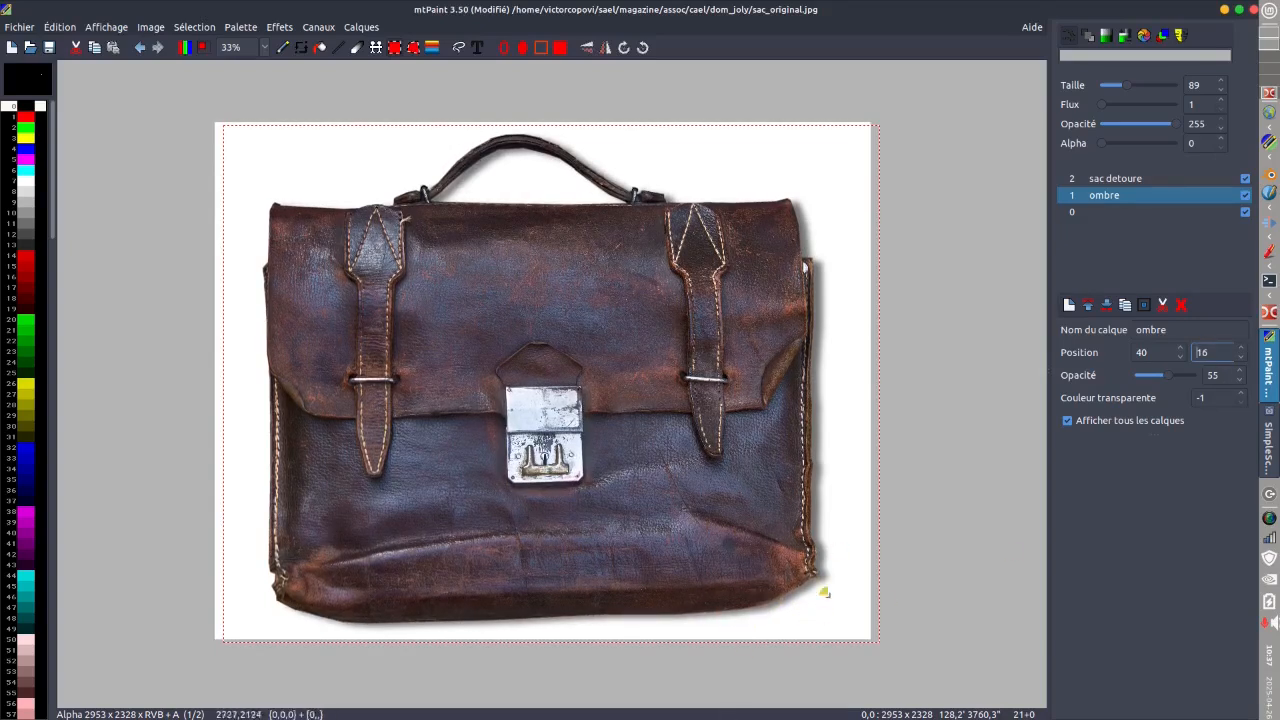
{"action": "scroll", "coordinate": [1241, 352], "scroll_direction": "up", "scroll_amount": 10}
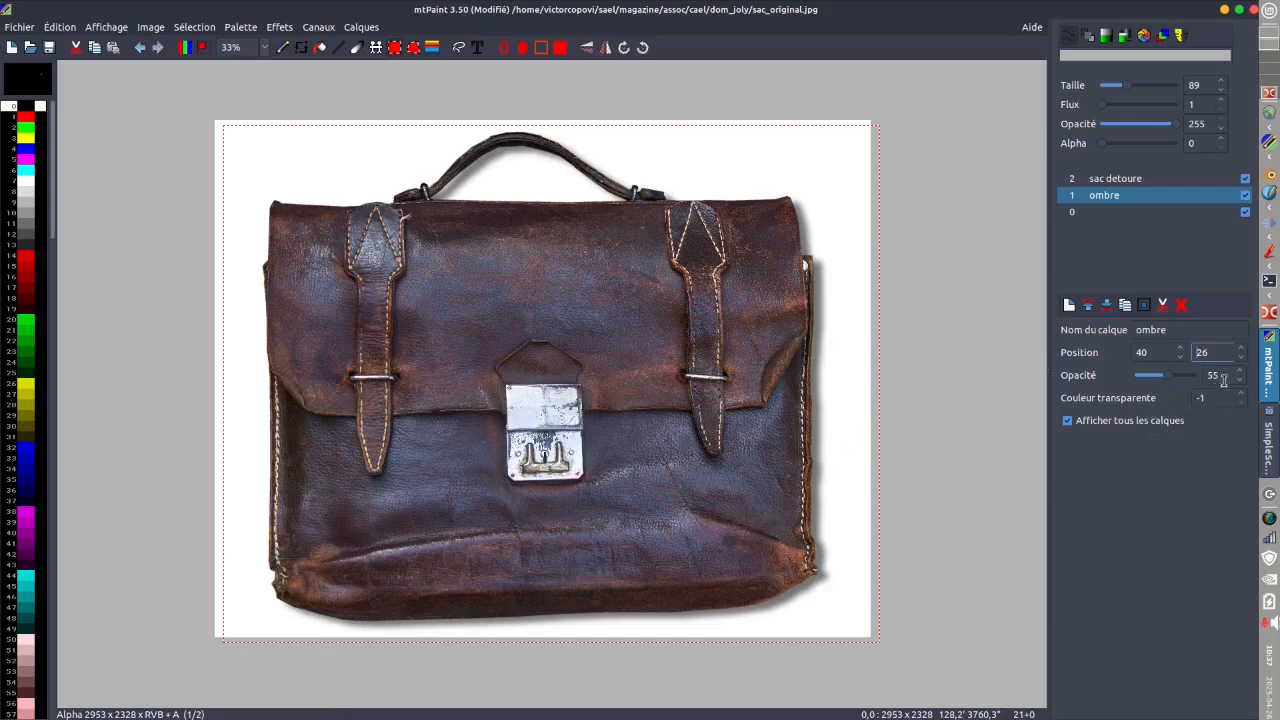
- Reduce the ombre layer's opacity to 49 to lighten the shadow
{"action": "left_click", "coordinate": [1170, 377]}
{"action": "left_click_drag", "start_coordinate": [1172, 379], "coordinate": [1163, 381]}
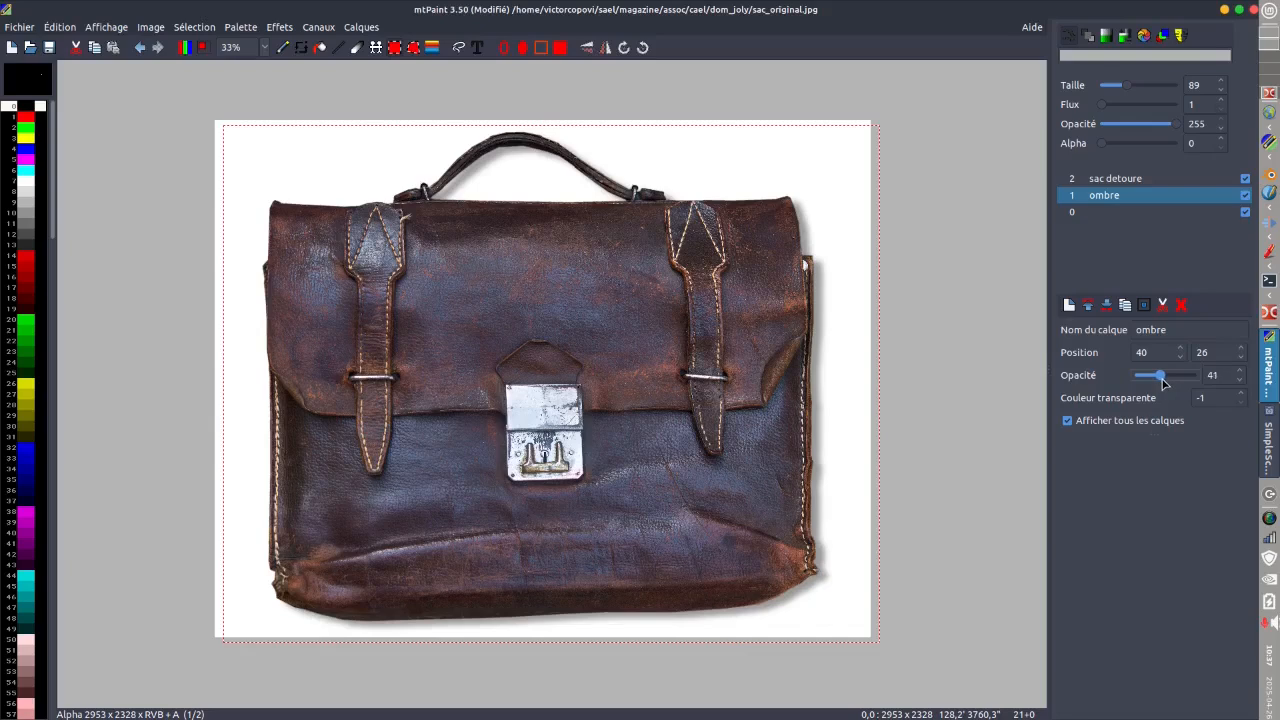
{"action": "left_click_drag", "start_coordinate": [1165, 382], "coordinate": [1168, 382]}
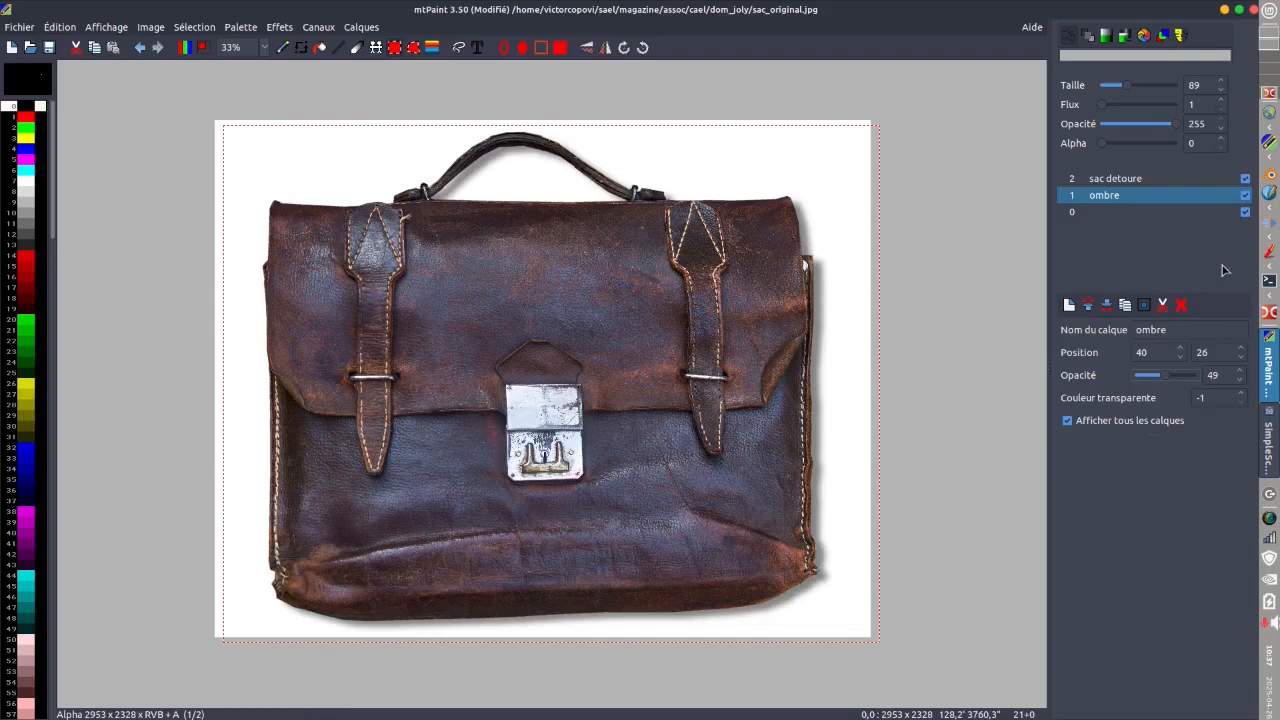
- Hide the white background layer and merge the visible bag and shadow layers into a new layer
{"action": "left_click", "coordinate": [1247, 215]}
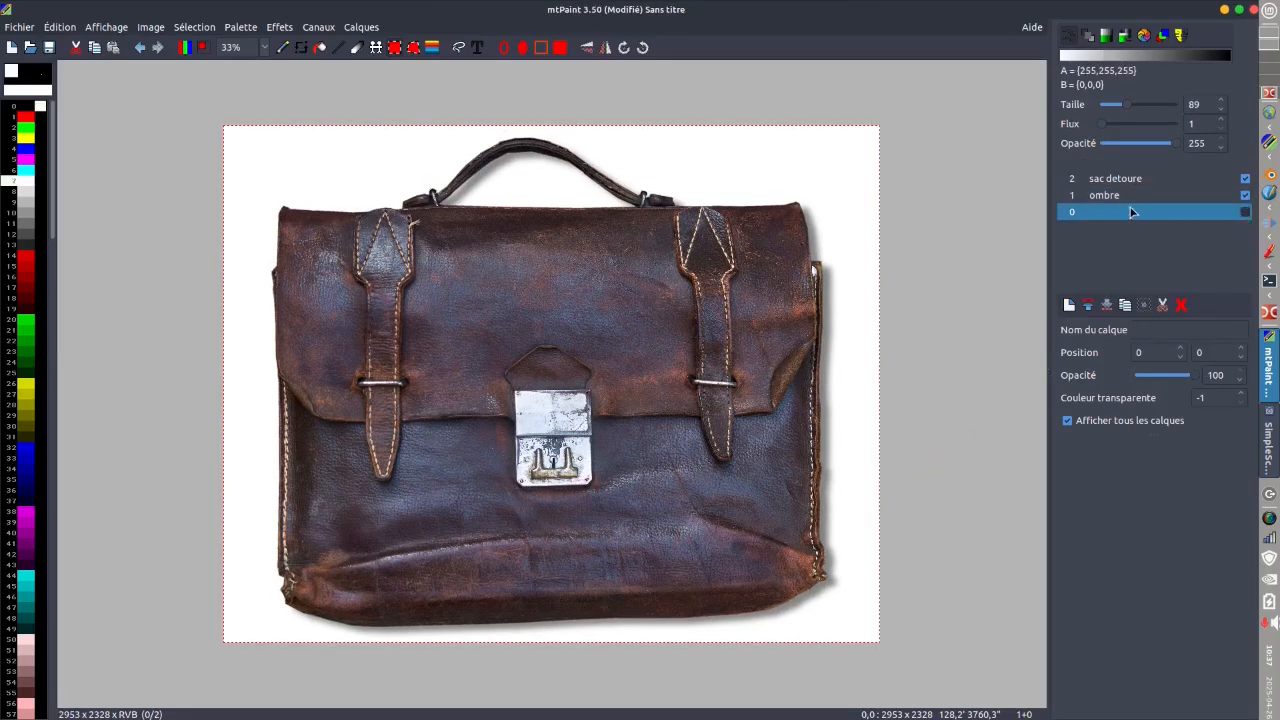
{"action": "left_click", "coordinate": [1132, 196]}
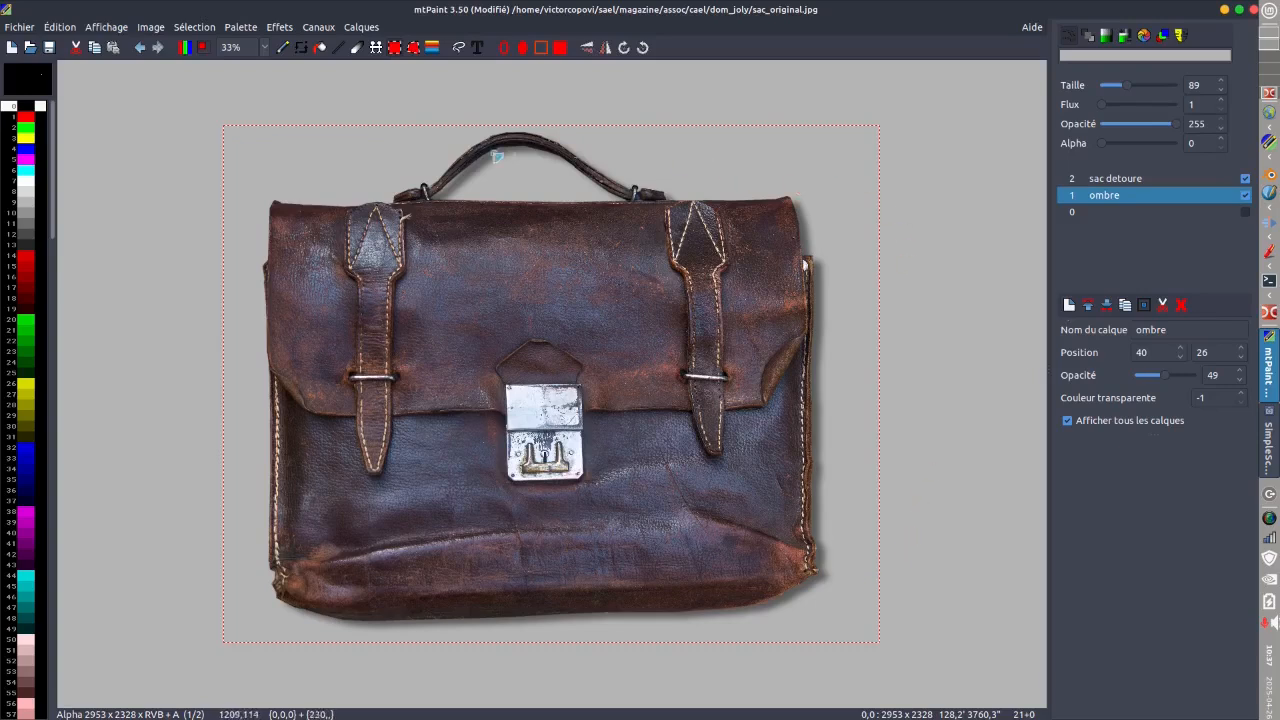
{"action": "left_click", "coordinate": [1117, 180]}
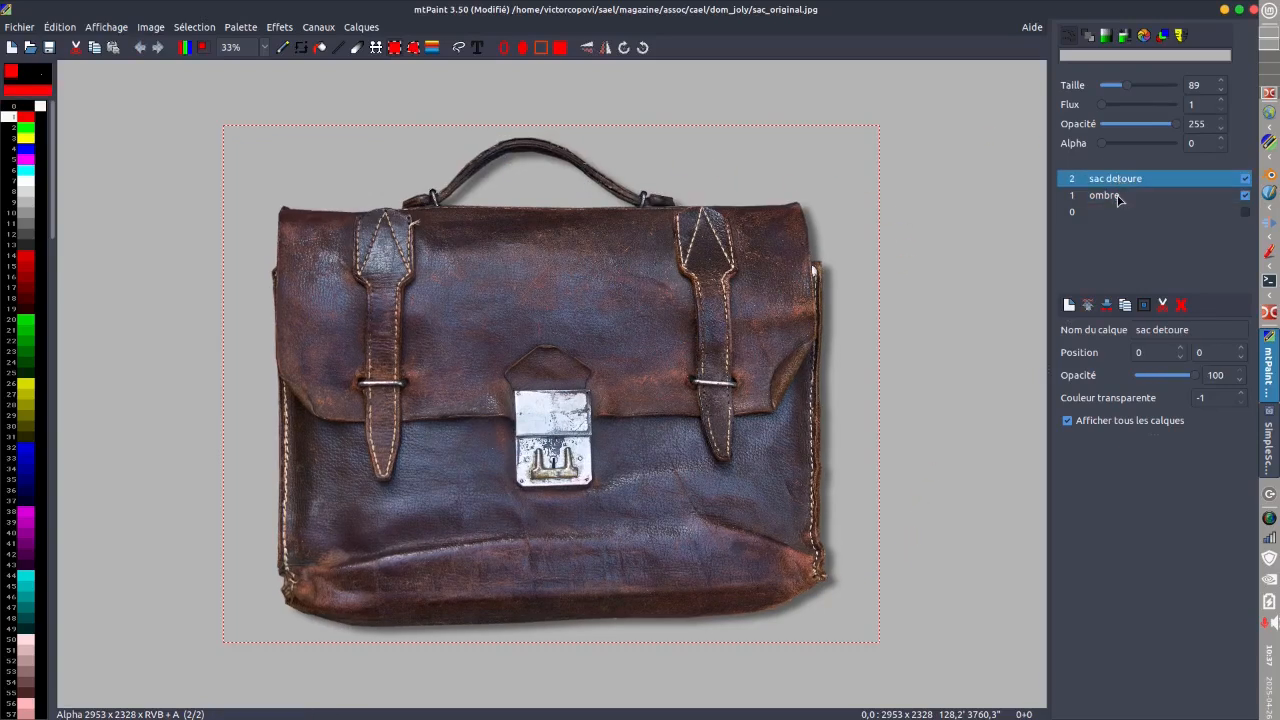
{"action": "left_click", "coordinate": [1118, 198]}
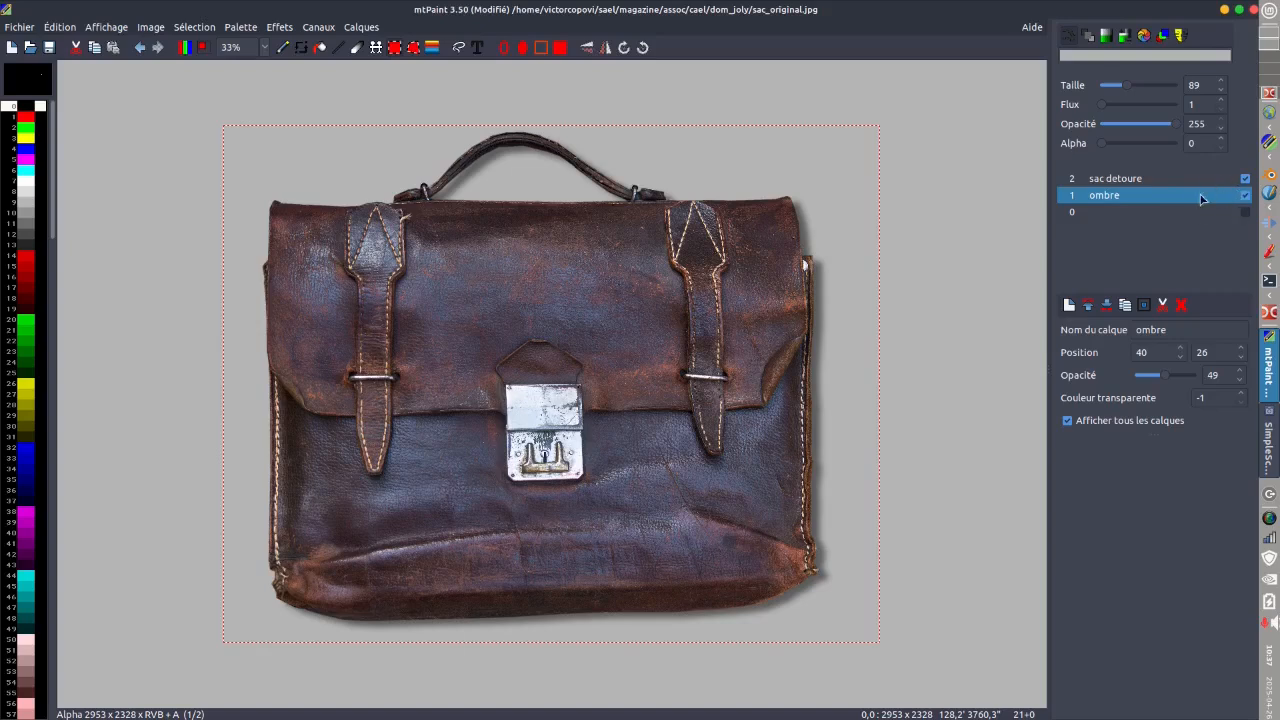
{"action": "left_click", "coordinate": [363, 28]}
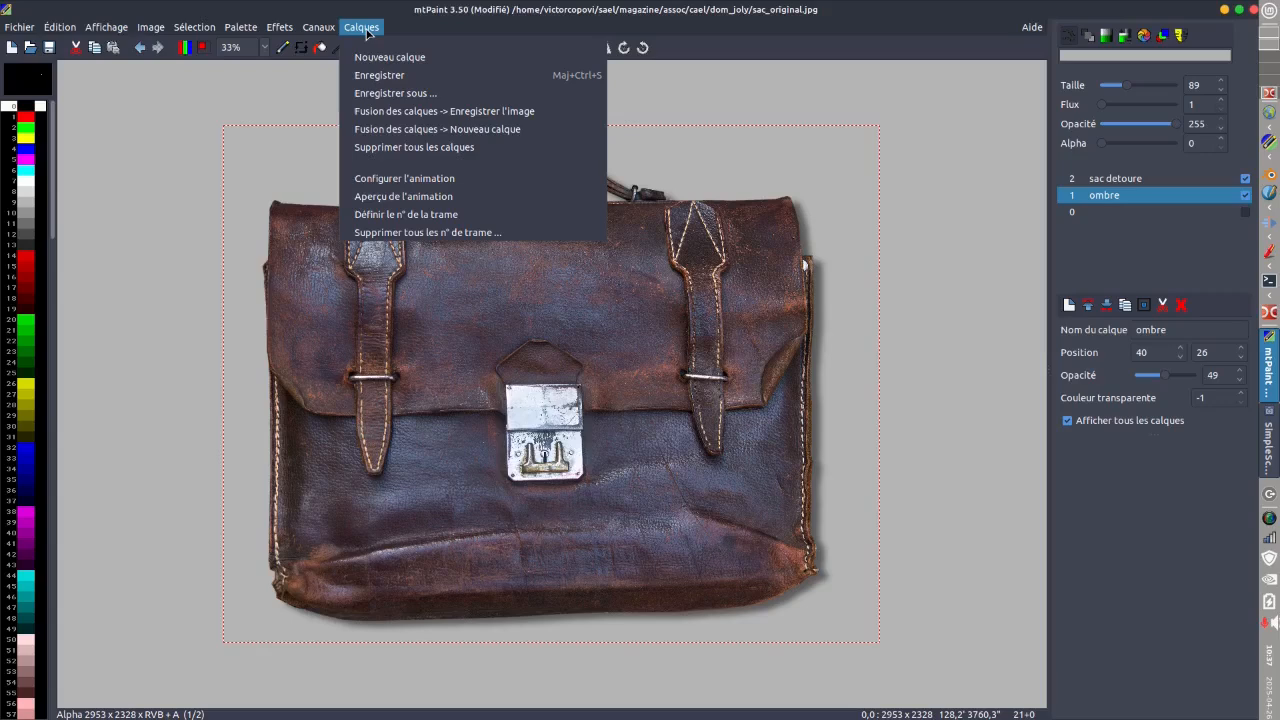
{"action": "left_click", "coordinate": [383, 130]}
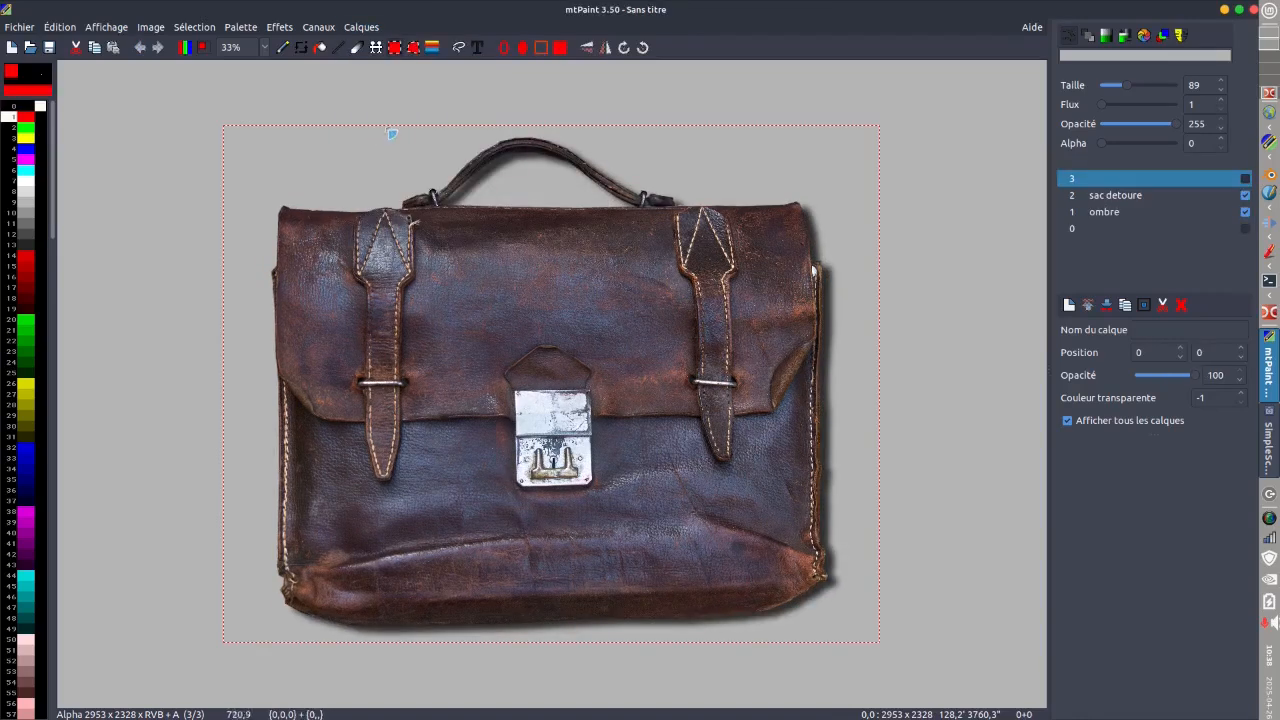
- Hide the sac detoure and ombre layers, and display the merged layer over the white background layer
{"action": "left_click", "coordinate": [1245, 195]}
{"action": "left_click", "coordinate": [1245, 211]}
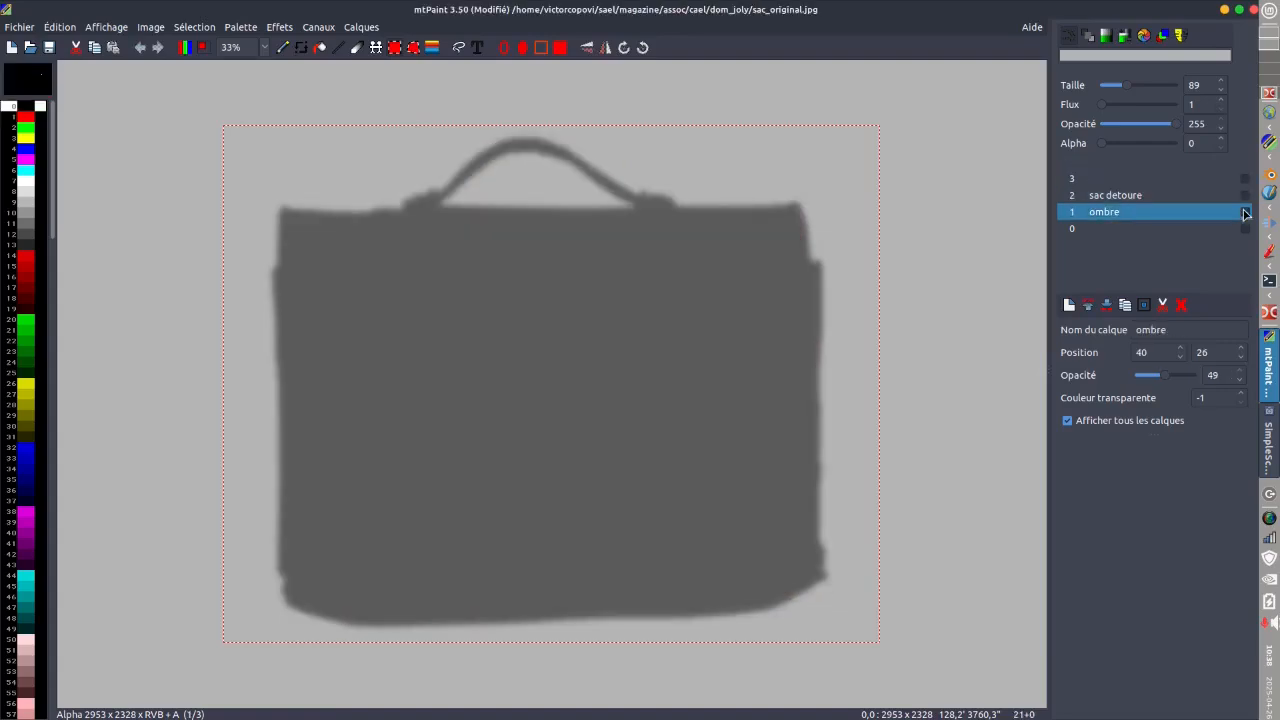
{"action": "left_click", "coordinate": [1092, 180]}
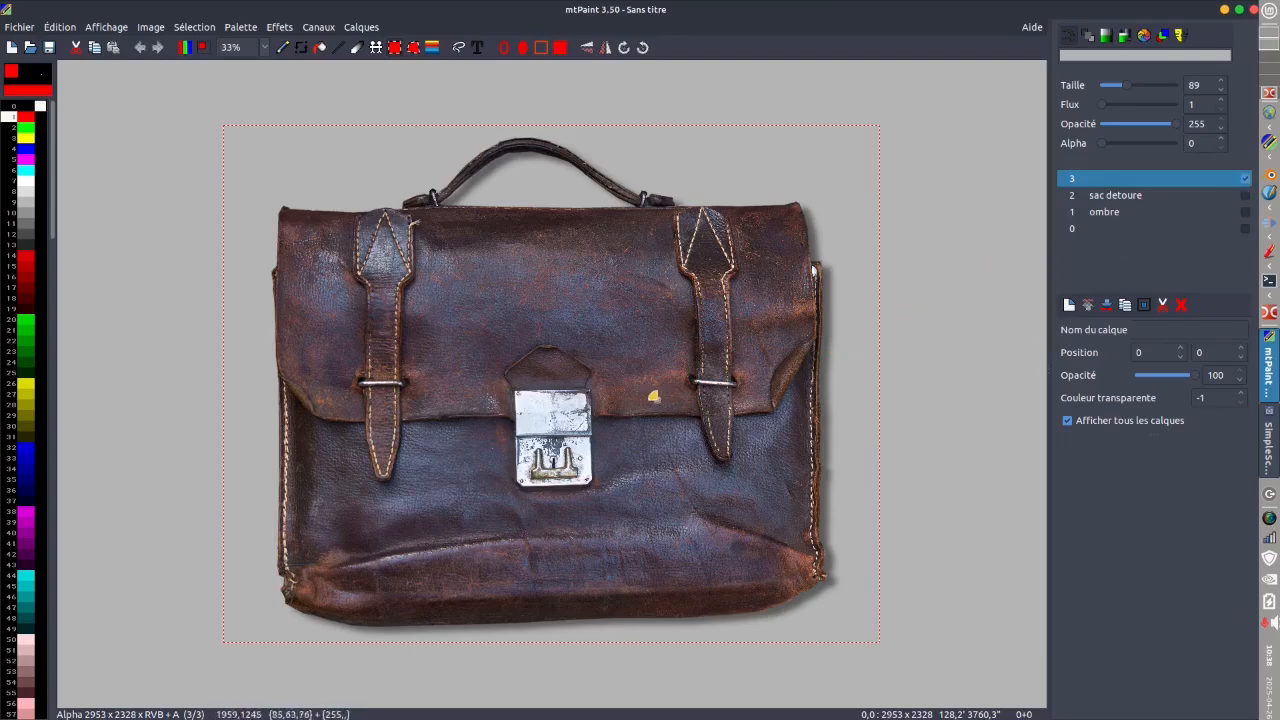
{"action": "scroll", "coordinate": [650, 391], "scroll_direction": "up", "scroll_amount": 2}
{"action": "scroll", "coordinate": [648, 391], "scroll_direction": "down", "scroll_amount": 2}
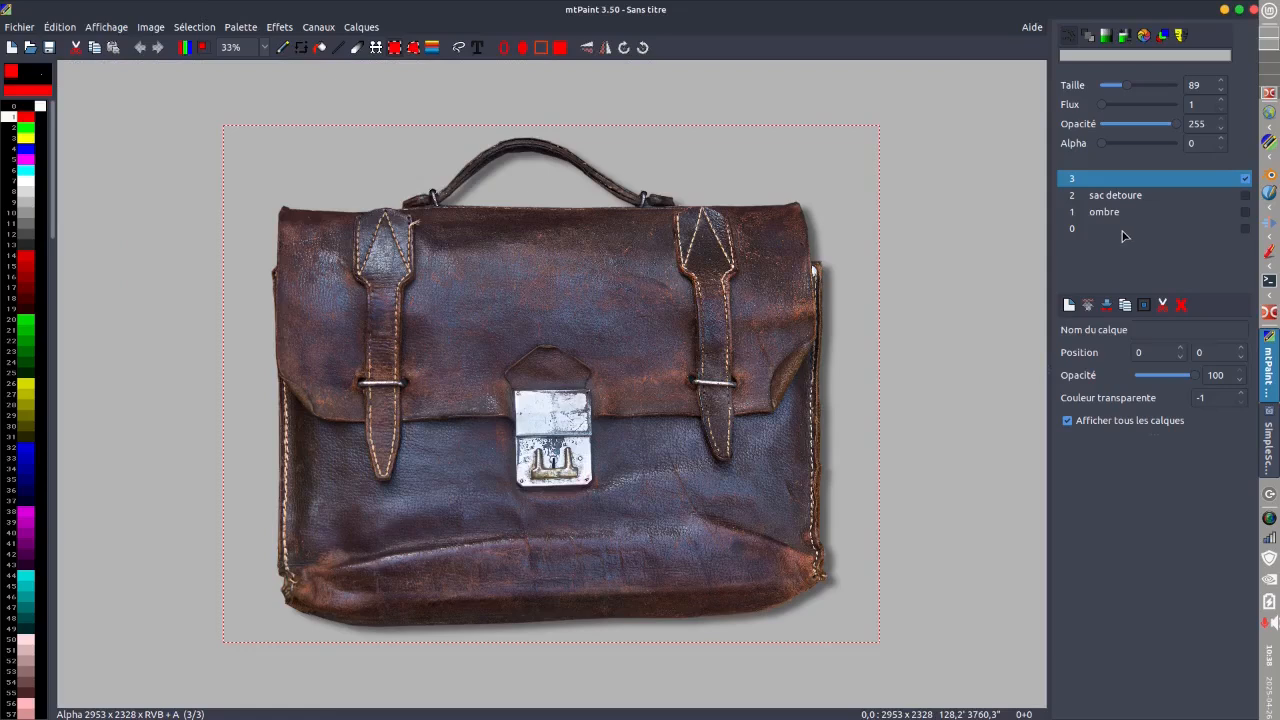
{"action": "left_click", "coordinate": [1244, 230]}
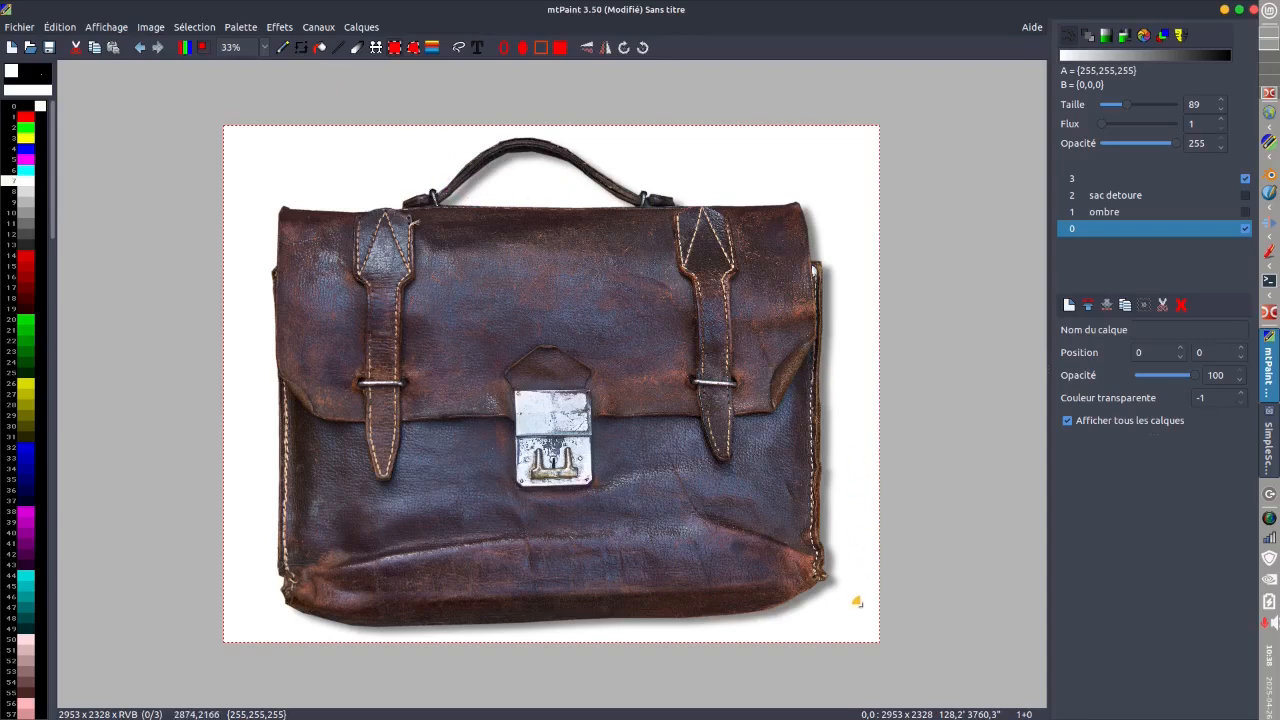
- Paint freehand strokes in red (219,0,0) on the background layer around and behind the bag
{"action": "left_click", "coordinate": [26, 256]}
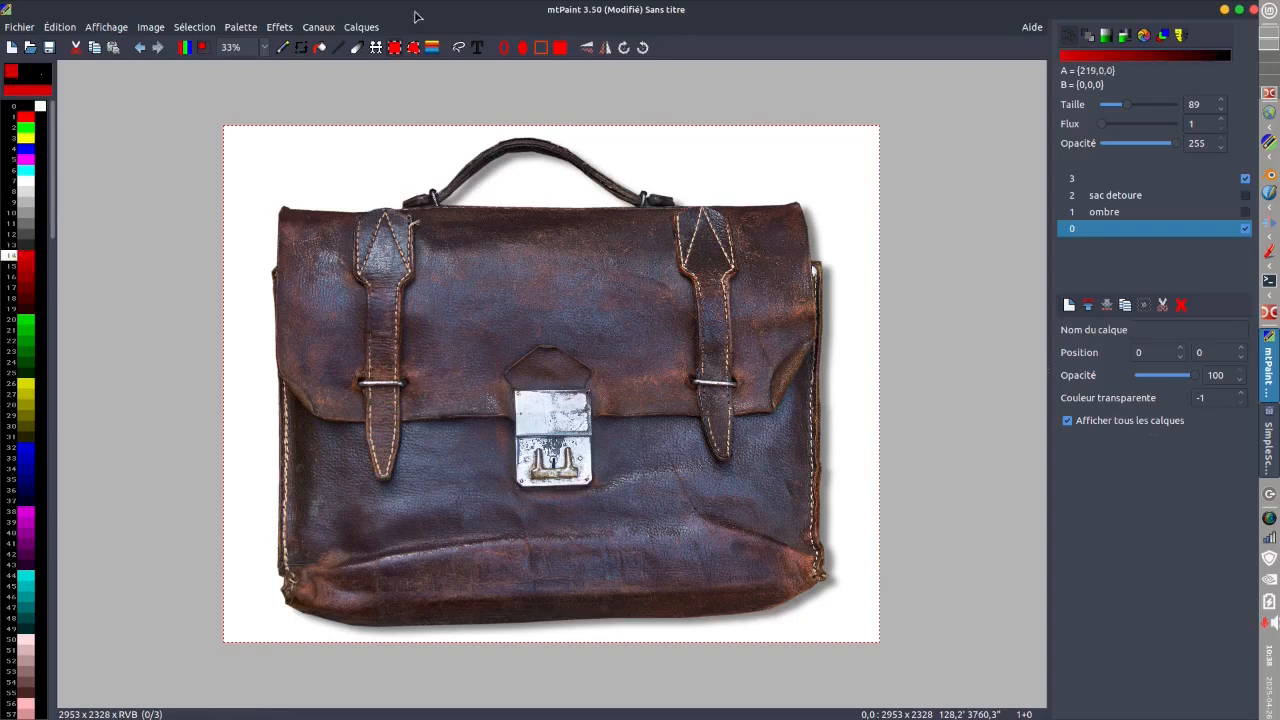
{"action": "left_click", "coordinate": [285, 50]}
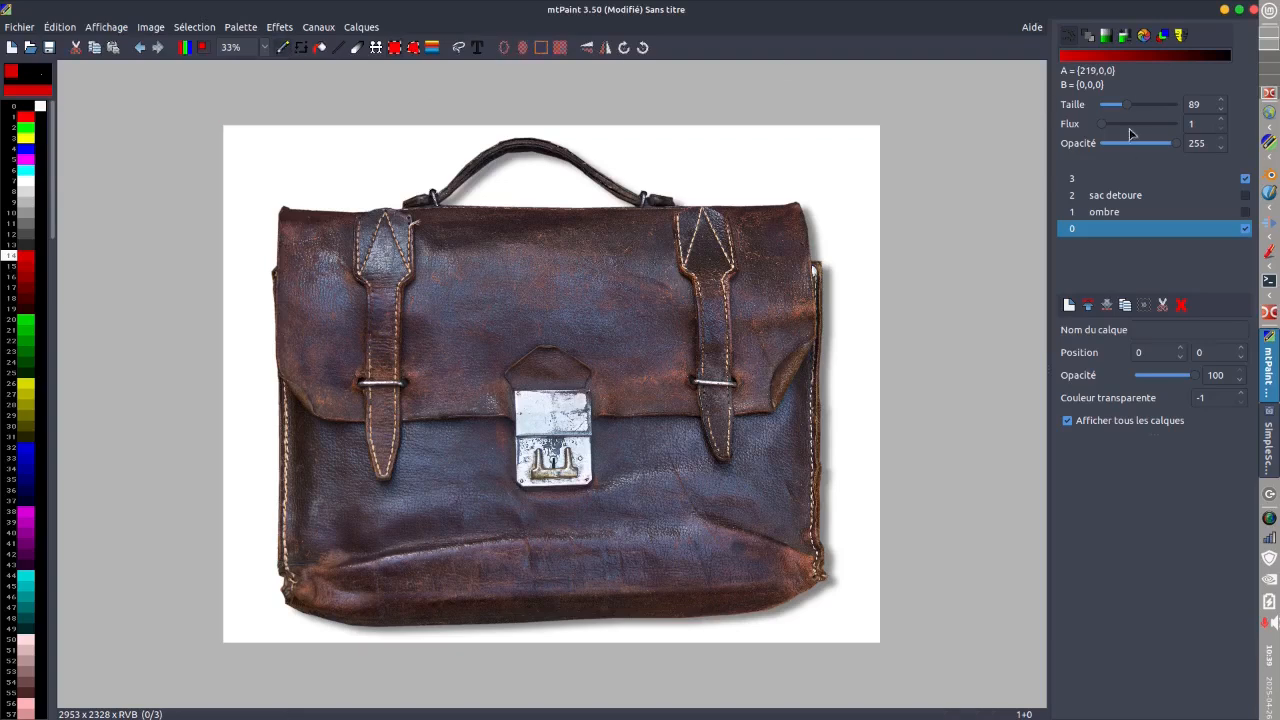
{"action": "mouse_move", "coordinate": [254, 260]}
{"action": "left_mouse_down"}
{"action": "mouse_move", "coordinate": [380, 142]}
{"action": "mouse_move", "coordinate": [333, 285]}
{"action": "mouse_move", "coordinate": [654, 239]}
{"action": "mouse_move", "coordinate": [432, 518]}
{"action": "mouse_move", "coordinate": [786, 240]}
{"action": "mouse_move", "coordinate": [625, 681]}
{"action": "mouse_move", "coordinate": [903, 521]}
{"action": "mouse_move", "coordinate": [851, 566]}
{"action": "mouse_move", "coordinate": [891, 150]}
{"action": "mouse_move", "coordinate": [886, 213]}
{"action": "mouse_move", "coordinate": [716, 128]}
{"action": "mouse_move", "coordinate": [971, 178]}
{"action": "mouse_move", "coordinate": [618, 224]}
{"action": "mouse_move", "coordinate": [463, 207]}
{"action": "mouse_move", "coordinate": [540, 164]}
{"action": "mouse_move", "coordinate": [616, 202]}
{"action": "mouse_move", "coordinate": [484, 191]}
{"action": "mouse_move", "coordinate": [629, 199]}
{"action": "mouse_move", "coordinate": [439, 199]}
{"action": "mouse_move", "coordinate": [582, 202]}
{"action": "mouse_move", "coordinate": [516, 178]}
{"action": "mouse_move", "coordinate": [516, 159]}
{"action": "mouse_move", "coordinate": [454, 201]}
{"action": "mouse_move", "coordinate": [487, 176]}
{"action": "mouse_move", "coordinate": [540, 176]}
{"action": "left_mouse_up"}
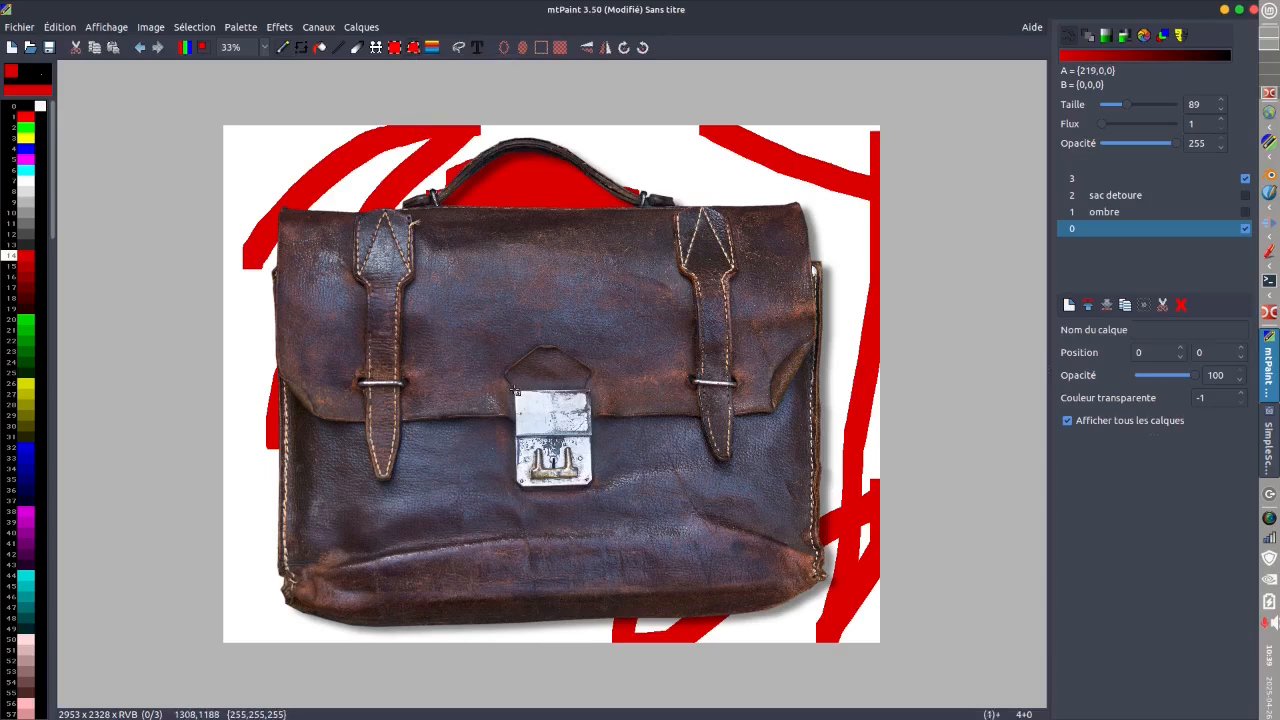
{"action": "mouse_move", "coordinate": [514, 477]}
{"action": "left_mouse_down"}
{"action": "mouse_move", "coordinate": [584, 491]}
{"action": "mouse_move", "coordinate": [591, 442]}
{"action": "mouse_move", "coordinate": [591, 397]}
{"action": "mouse_move", "coordinate": [515, 392]}
{"action": "left_mouse_up"}
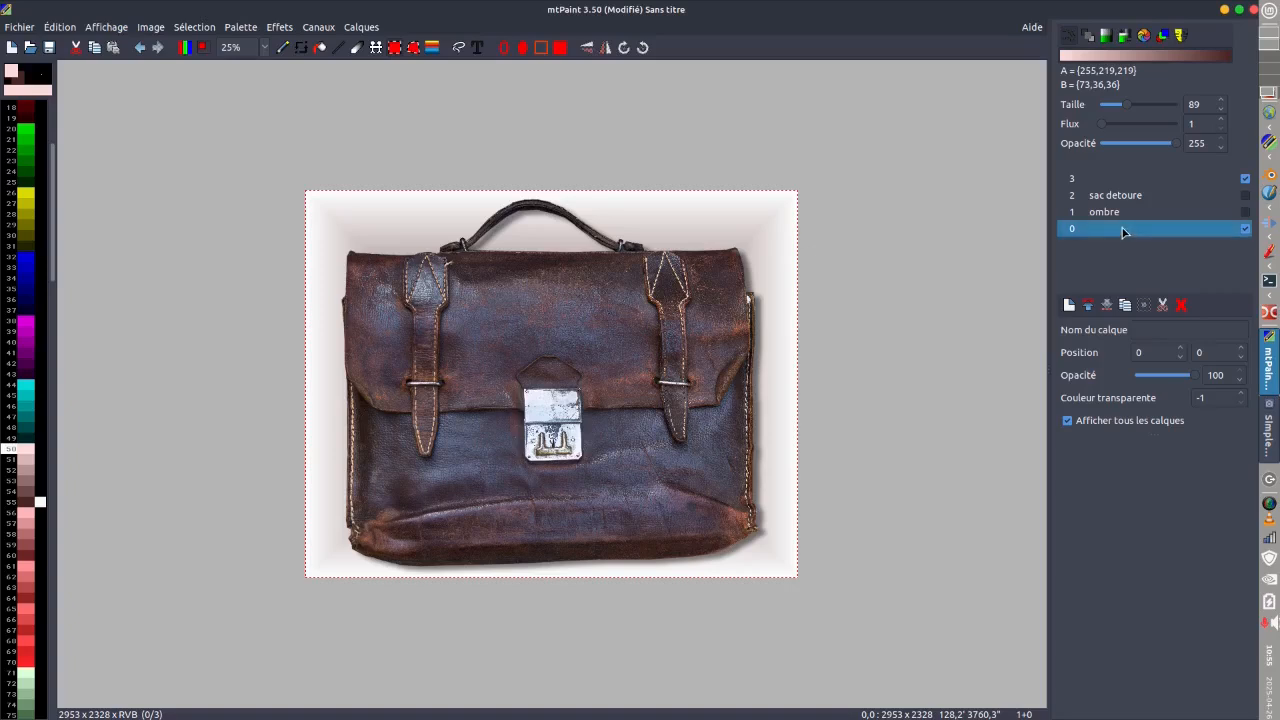
- Name the background layer "fond" and the merged bag-and-shadow layer "sac + ombre"
{"action": "left_click", "coordinate": [1152, 331]}
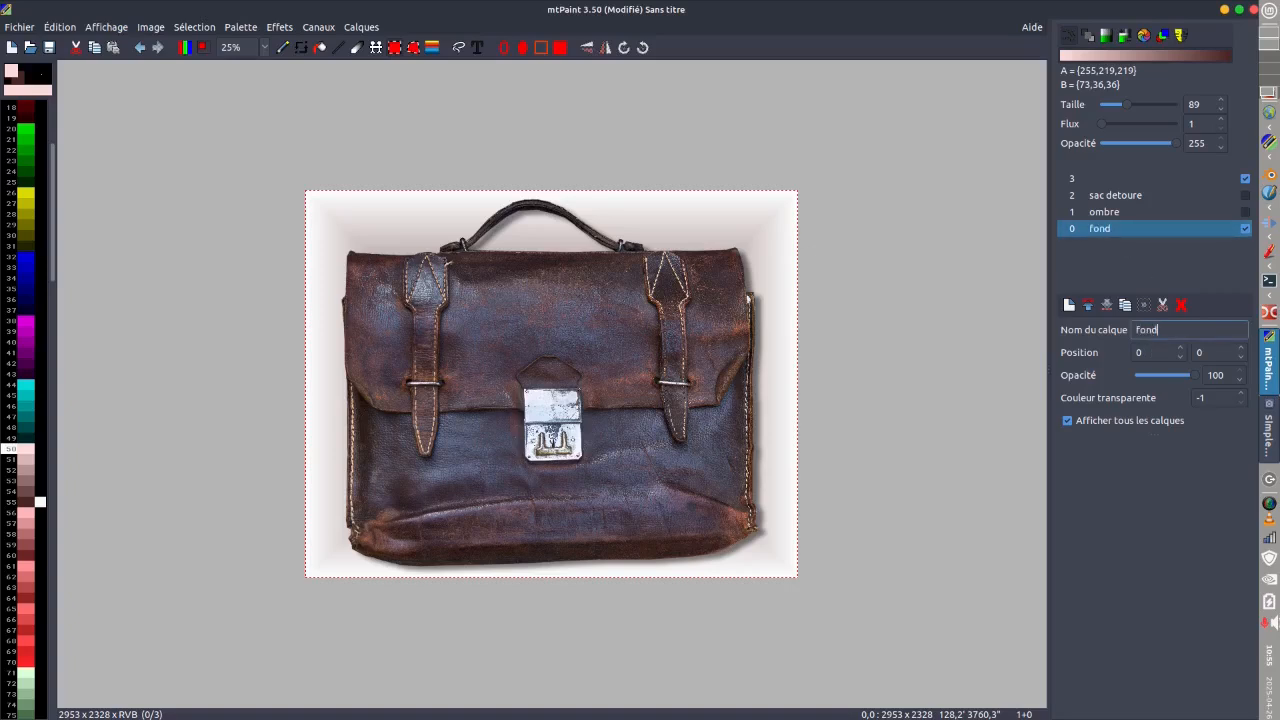
{"action": "left_click", "coordinate": [1112, 181]}
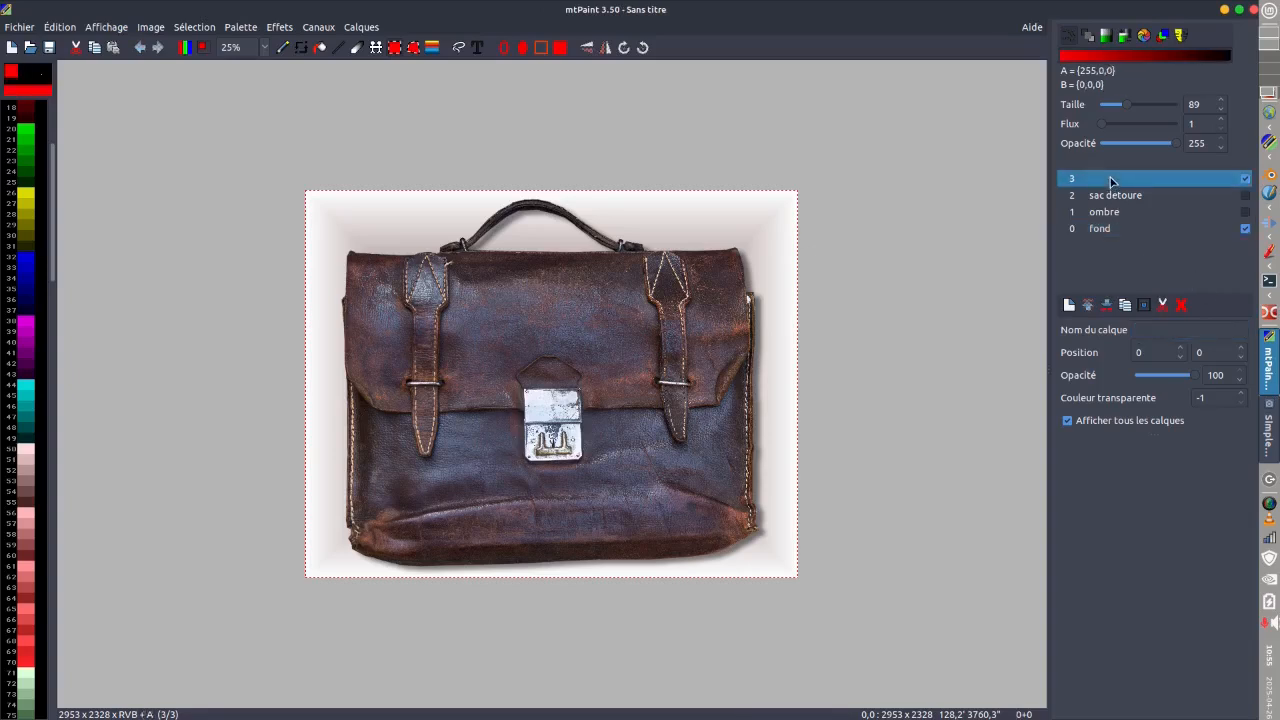
{"action": "left_click", "coordinate": [1141, 330]}
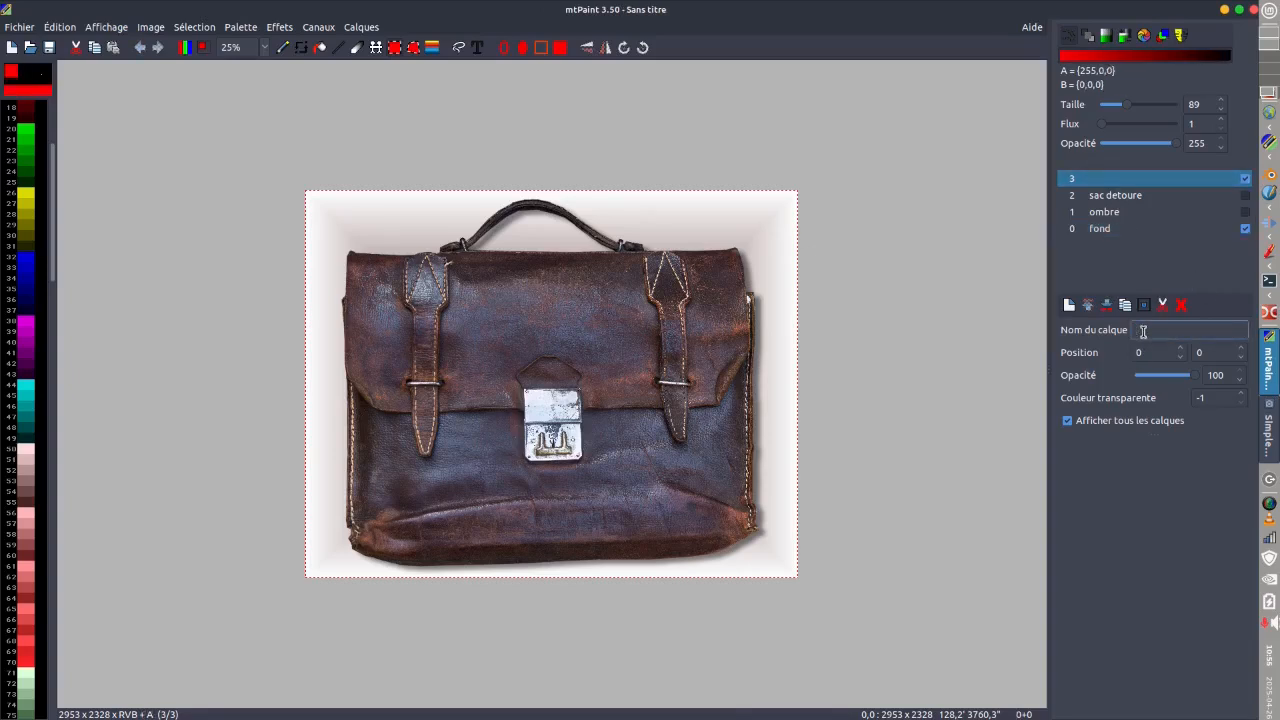
{"action": "type", "text": "sac + ombre"}
- Replace the current selection with a rectangular selection covering the whole canvas
{"action": "left_click", "coordinate": [914, 352]}
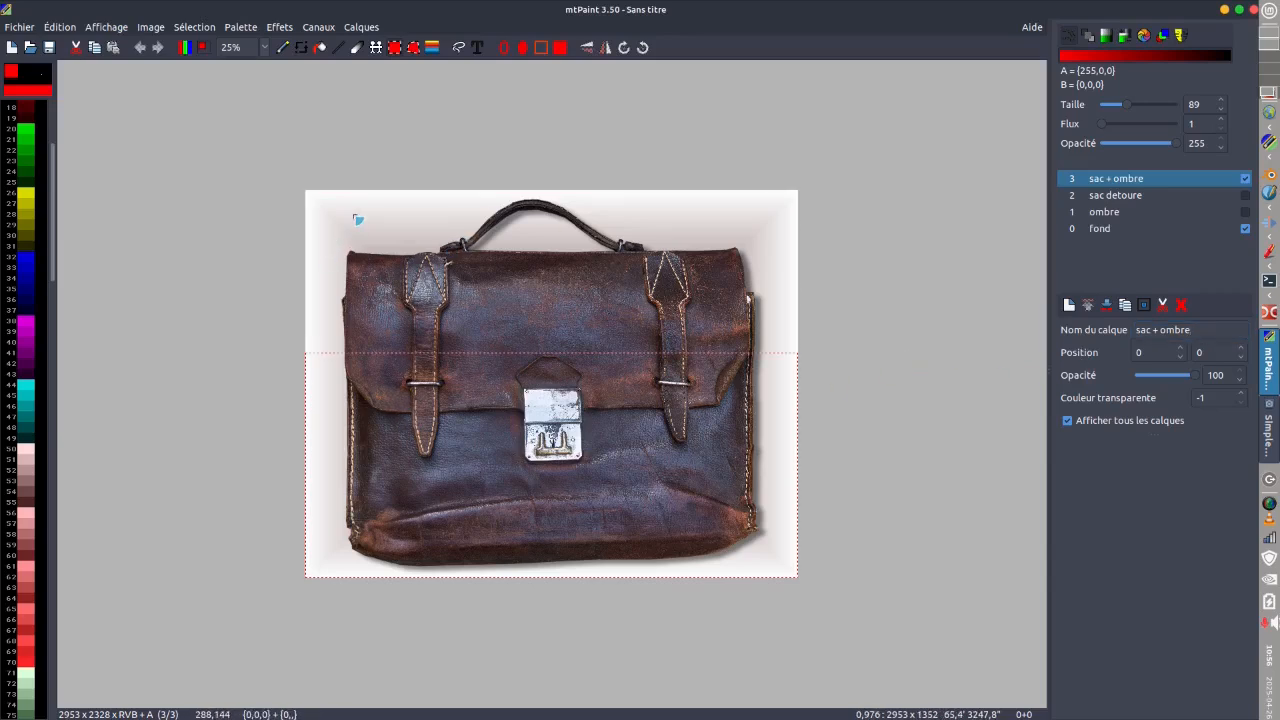
{"action": "key", "text": "Escape"}
{"action": "left_click_drag", "start_coordinate": [286, 166], "coordinate": [855, 613]}
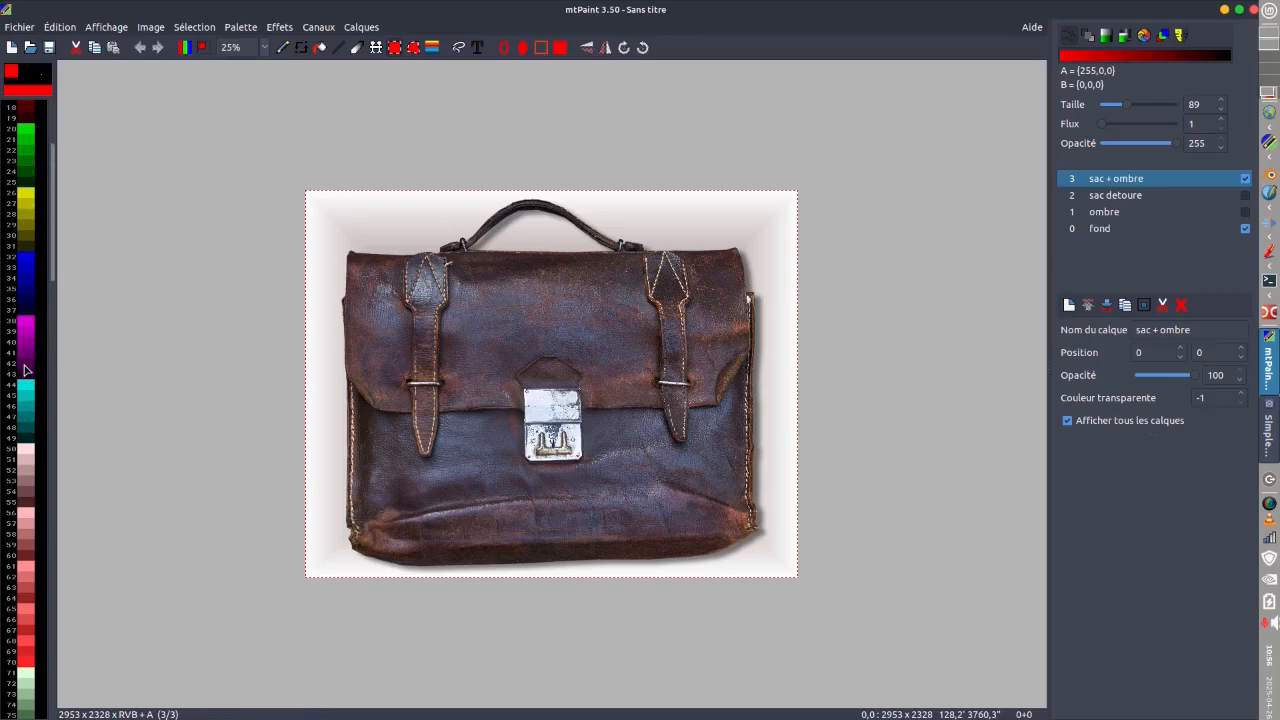
- Set colour A to pale pink (255,219,219) and colour B to dark brown (73,36,36)
{"action": "scroll", "coordinate": [27, 370], "scroll_direction": "down", "scroll_amount": 3}
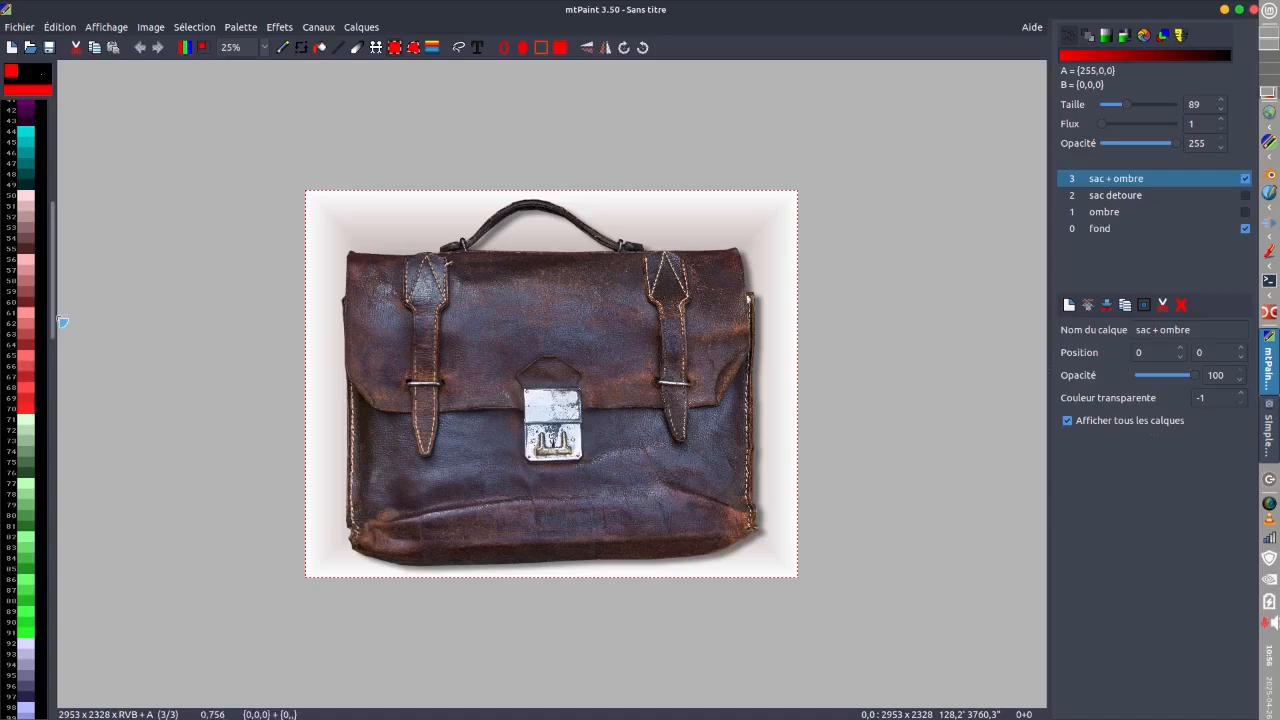
{"action": "left_click", "coordinate": [27, 199]}
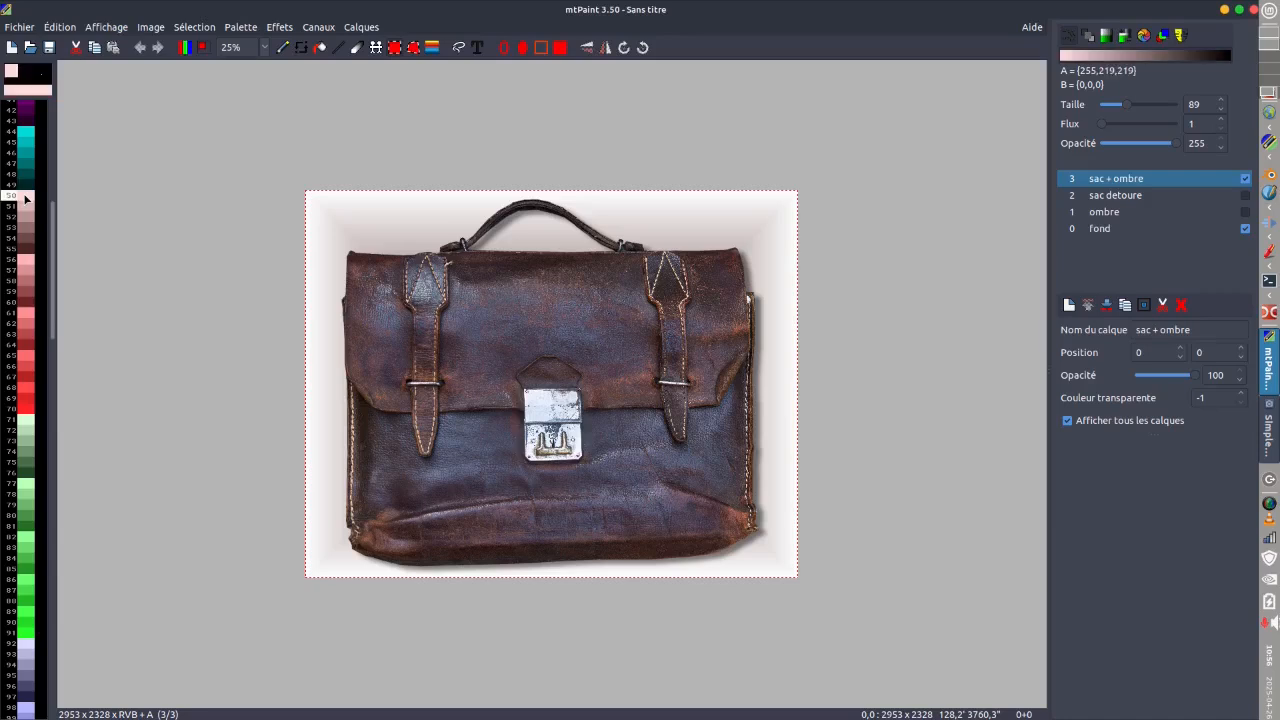
{"action": "right_click", "coordinate": [27, 255]}
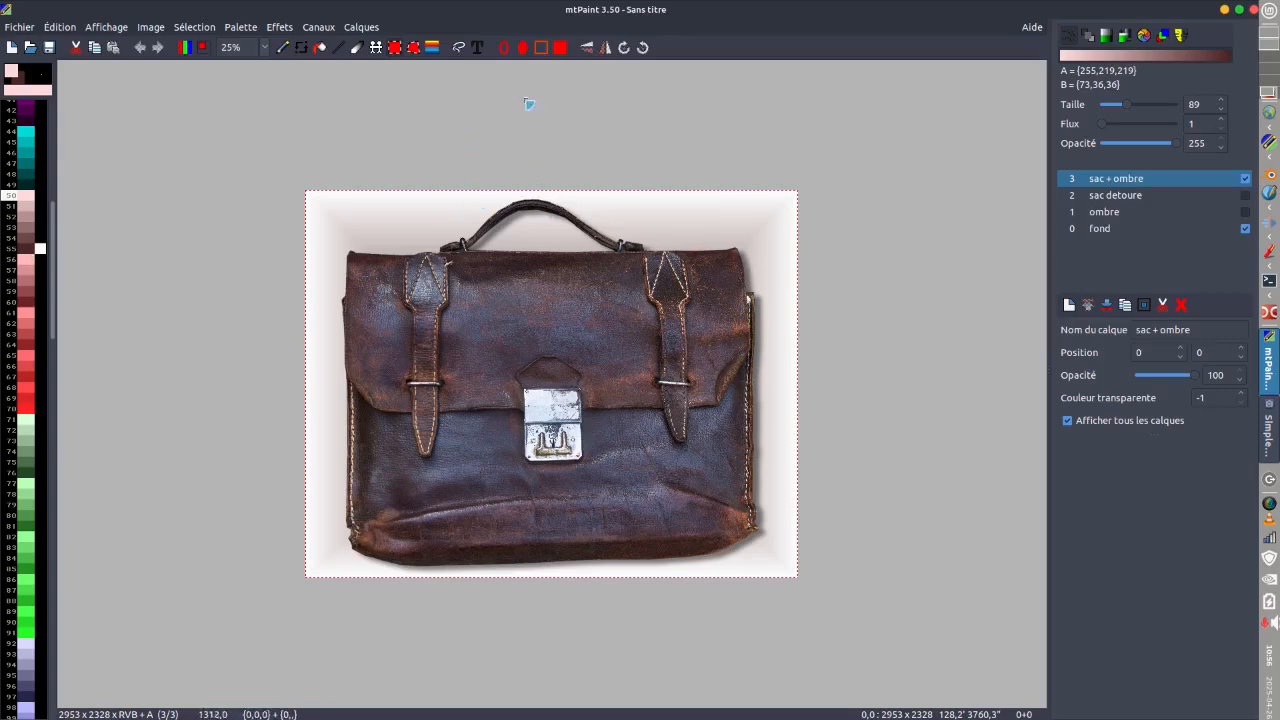
- Configure the gradient as Radial with the selection fill (Remplissage de la sélection) set to Aucun
{"action": "double_click", "coordinate": [433, 48]}
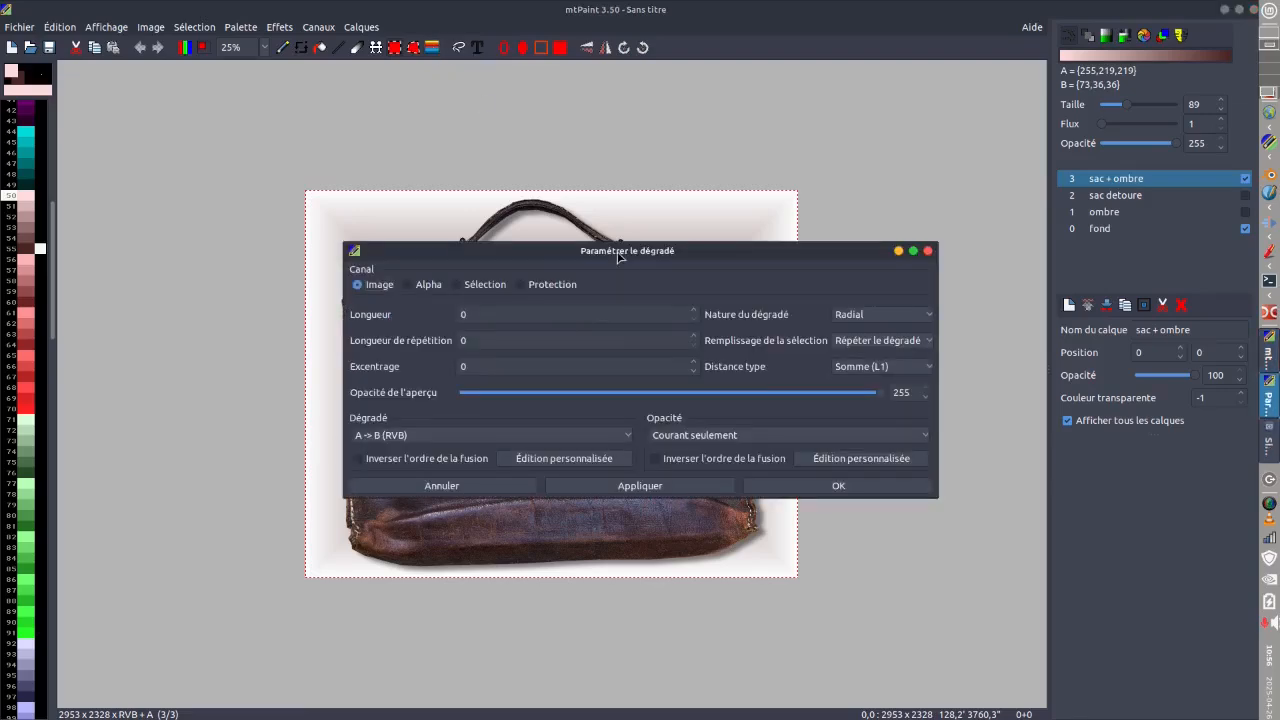
{"action": "left_click_drag", "start_coordinate": [620, 253], "coordinate": [582, 142]}
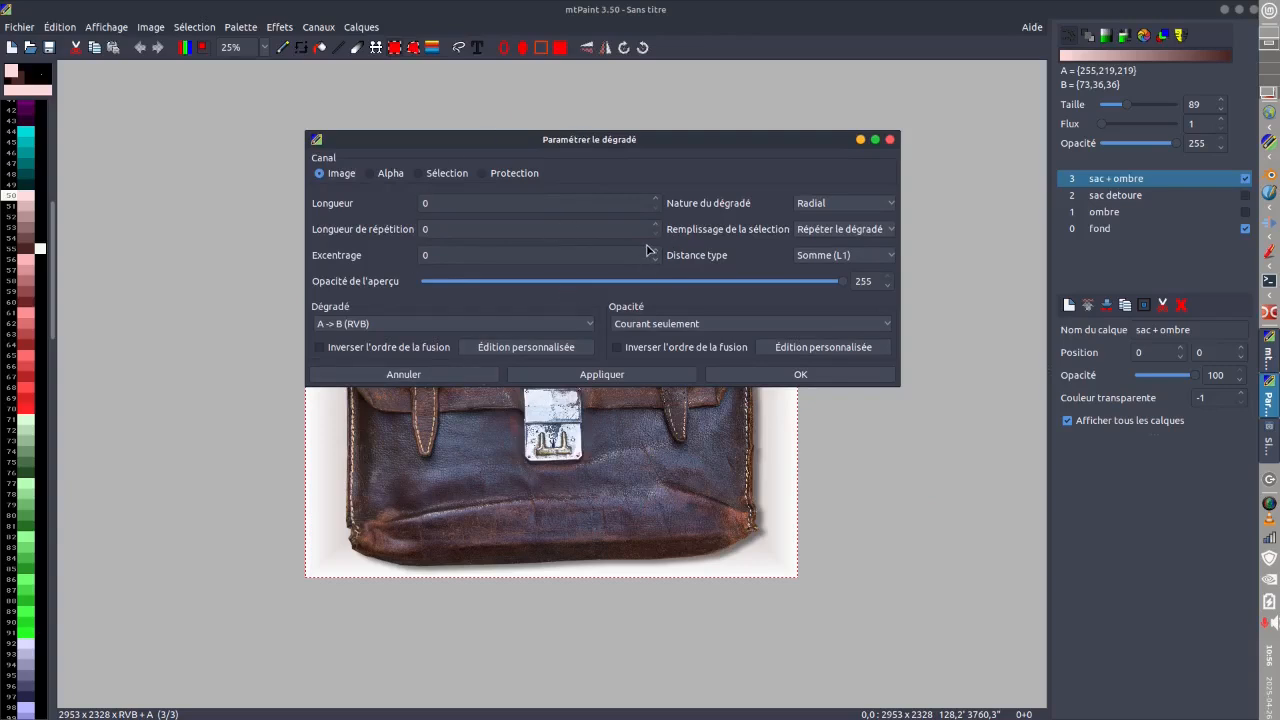
{"action": "left_click", "coordinate": [866, 204]}
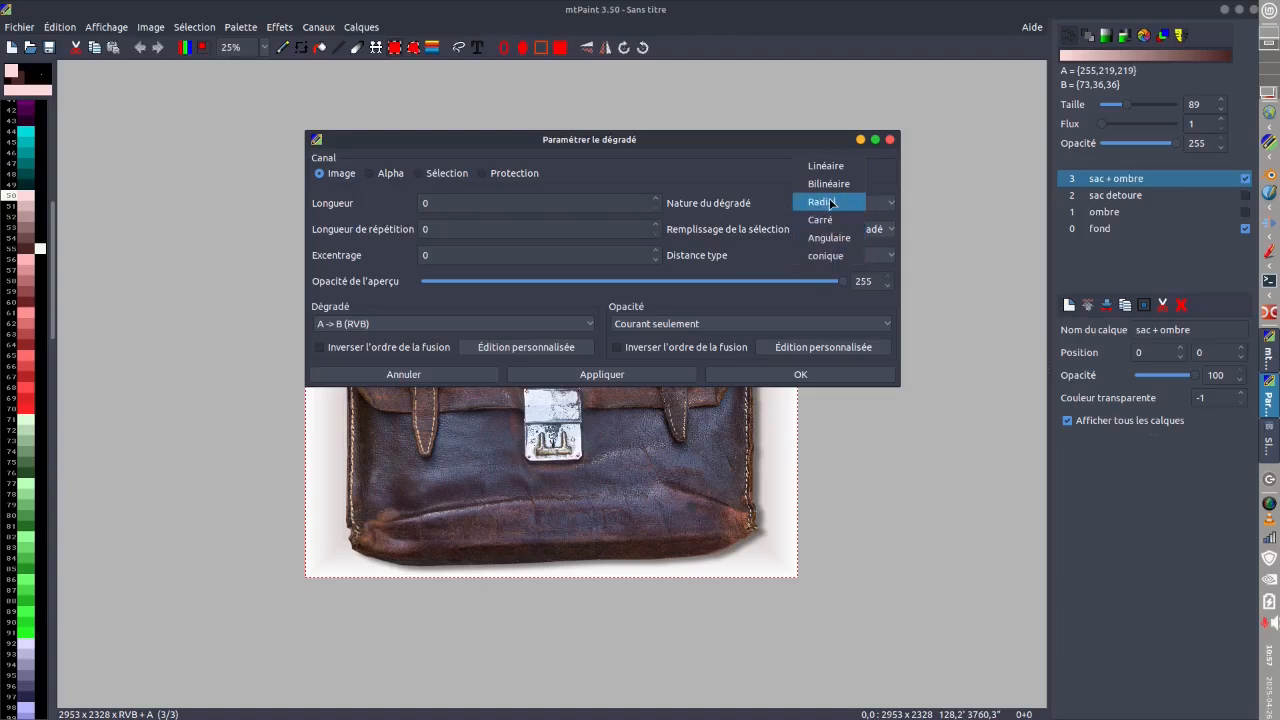
{"action": "left_click", "coordinate": [829, 203]}
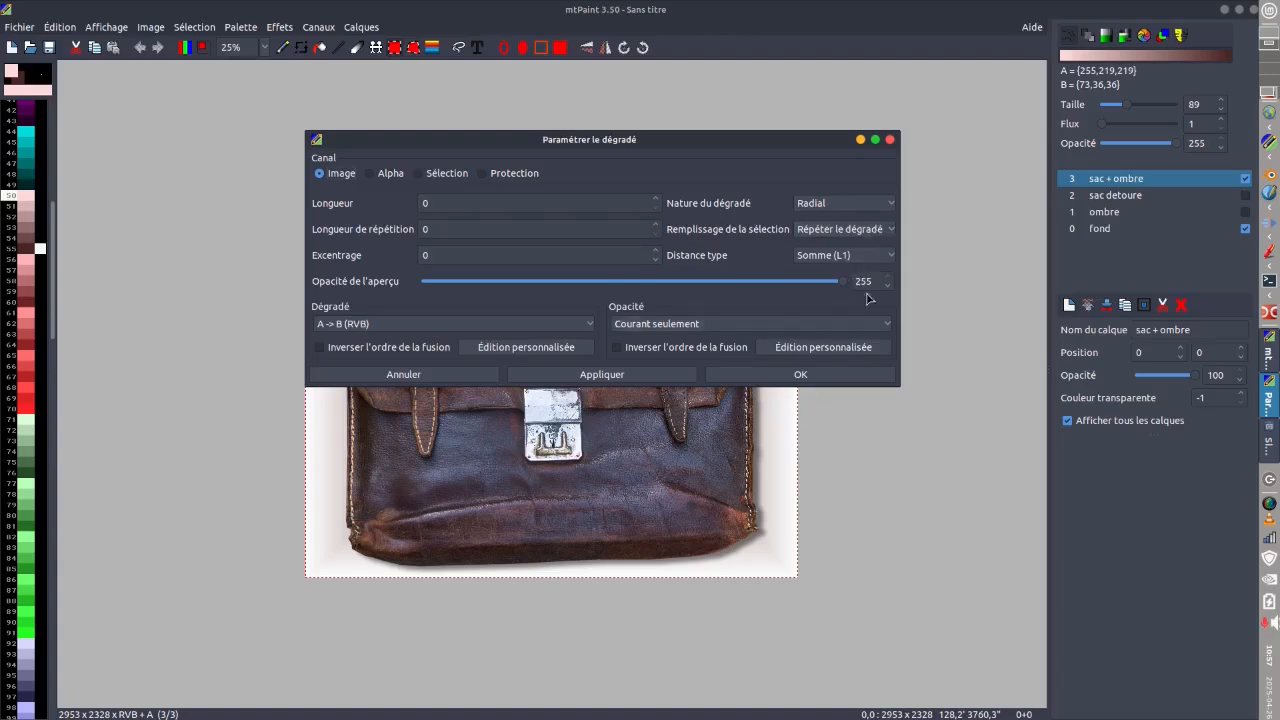
{"action": "left_click", "coordinate": [888, 232]}
{"action": "left_click", "coordinate": [846, 194]}
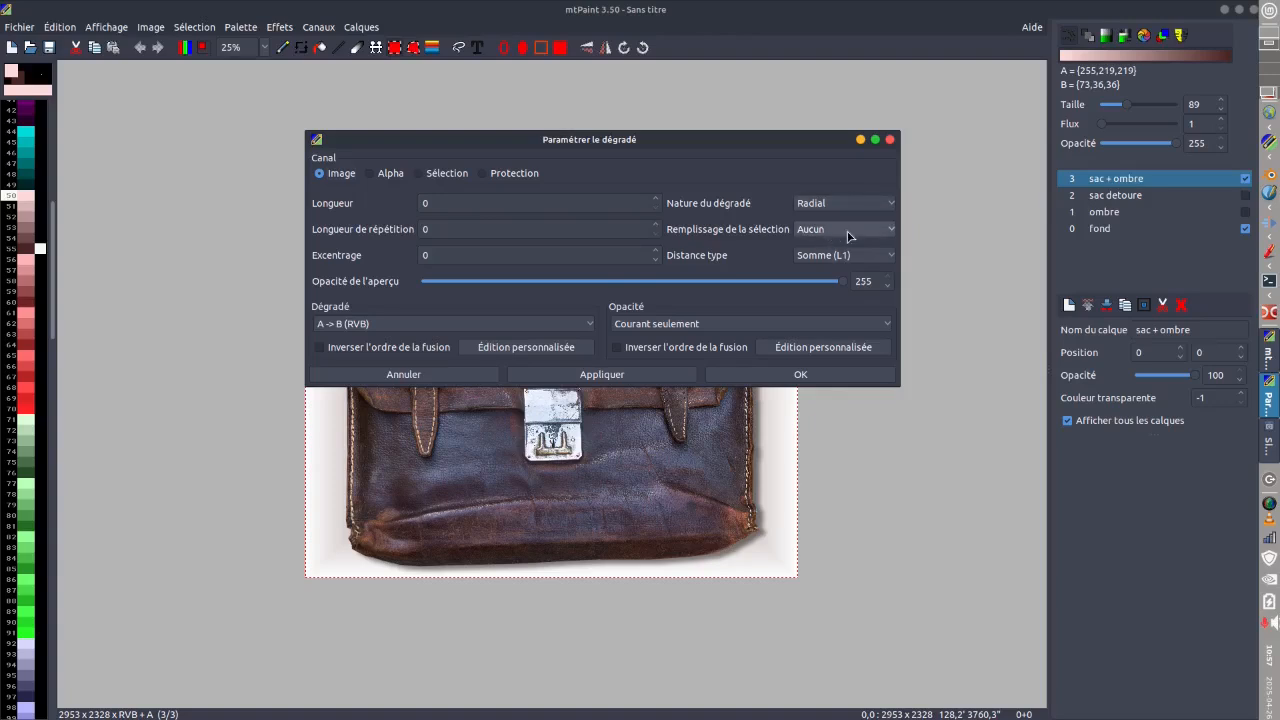
{"action": "left_click", "coordinate": [884, 233]}
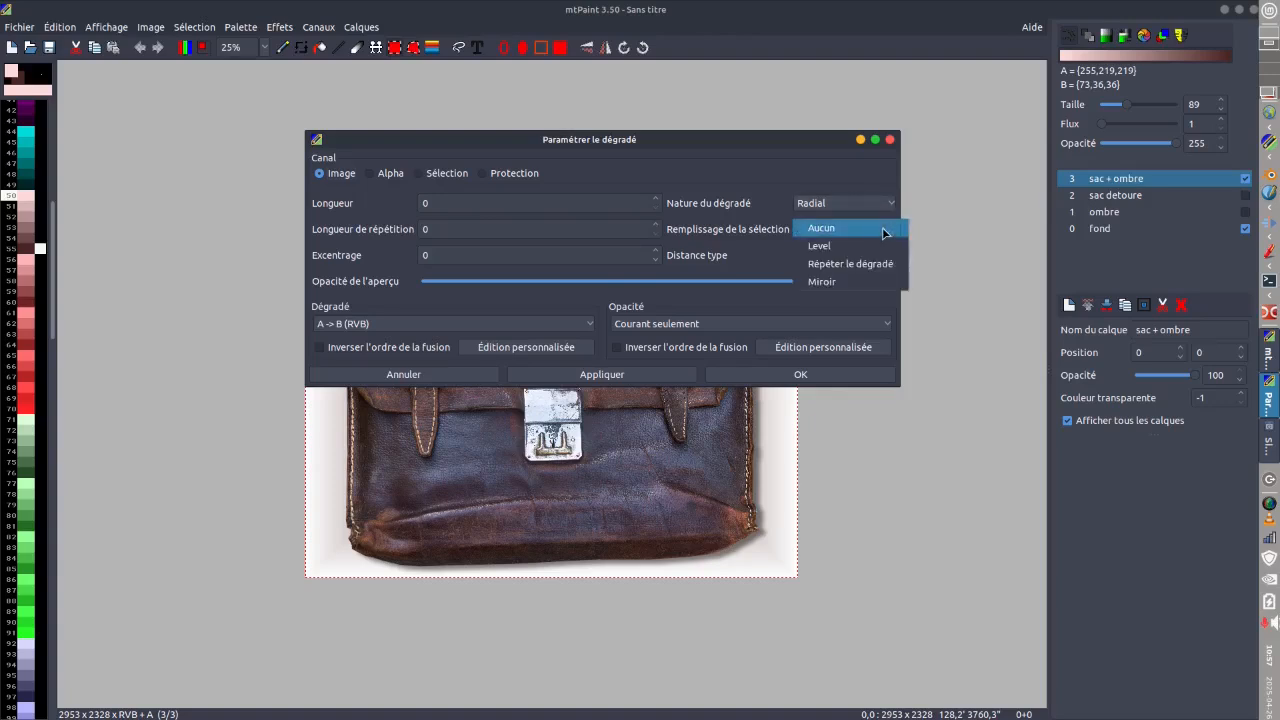
{"action": "left_click", "coordinate": [884, 233]}
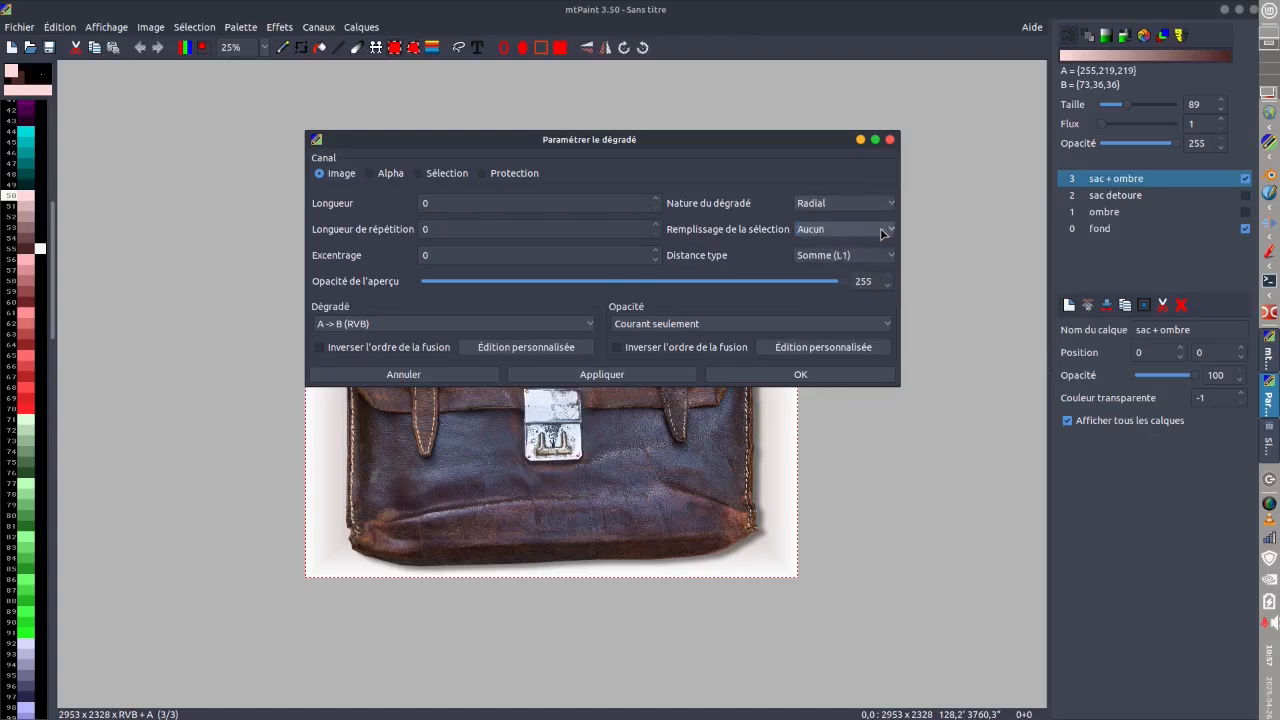
{"action": "left_click", "coordinate": [801, 375]}
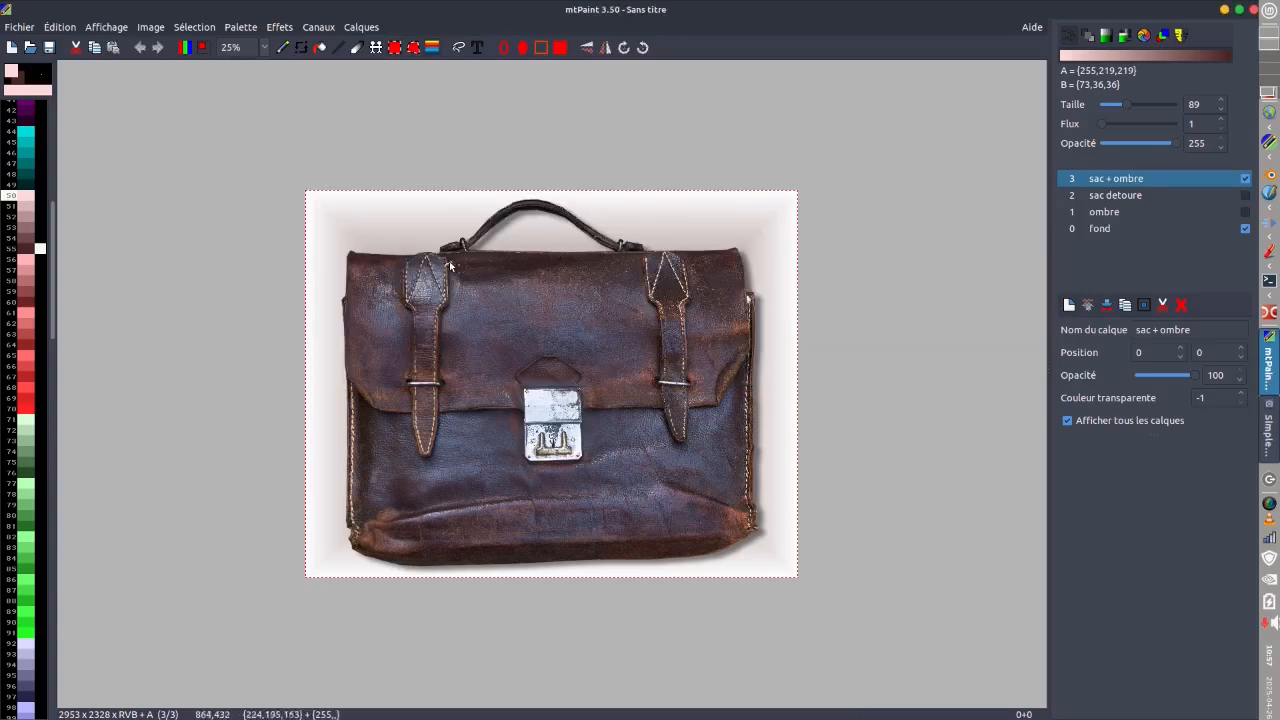
- Draw a radial gradient about 492 x 624 px on the fond layer from beside the handle, and set its selection fill to Répéter le dégradé
{"action": "left_click", "coordinate": [1119, 234]}
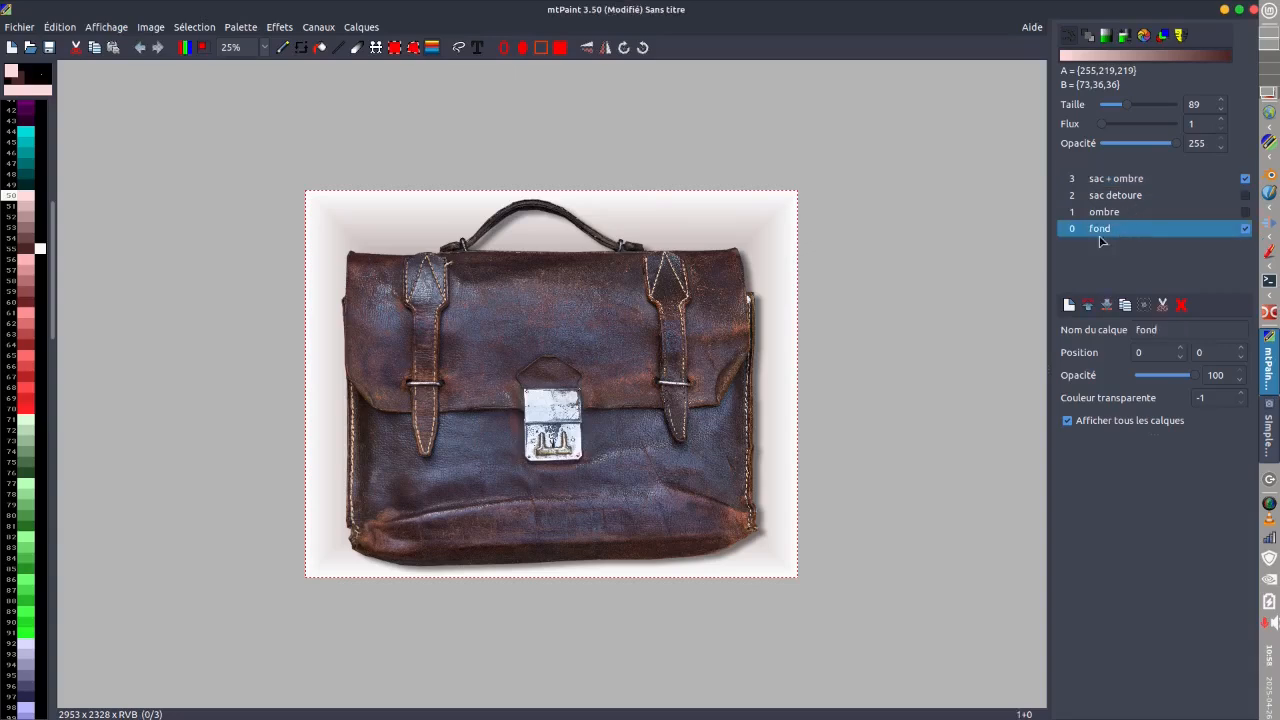
{"action": "left_click_drag", "start_coordinate": [433, 230], "coordinate": [510, 324]}
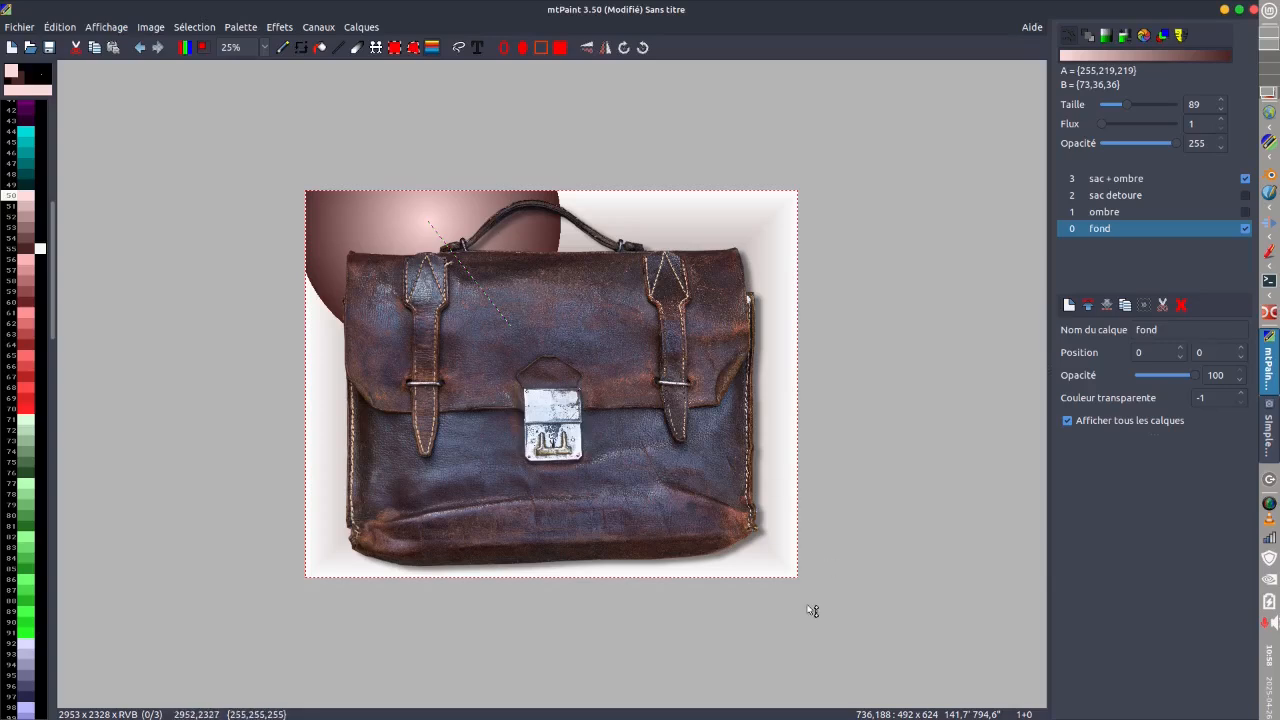
{"action": "left_click", "coordinate": [434, 50]}
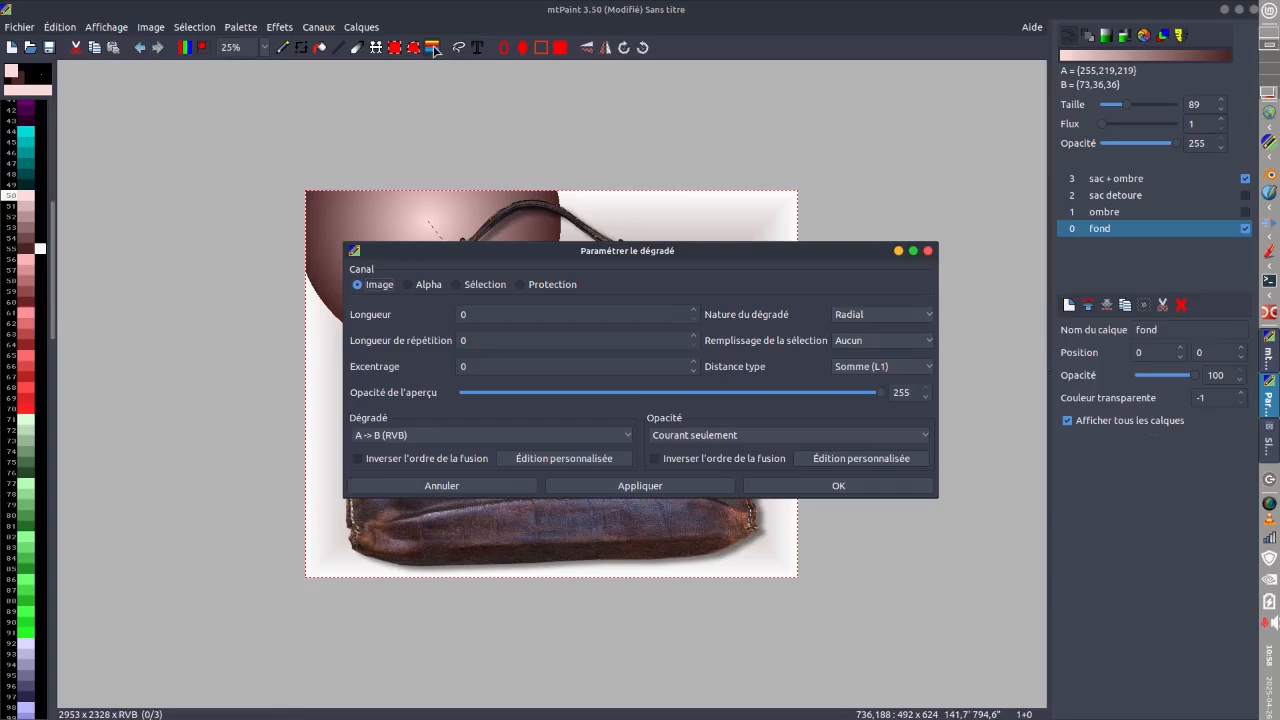
{"action": "left_click", "coordinate": [910, 343]}
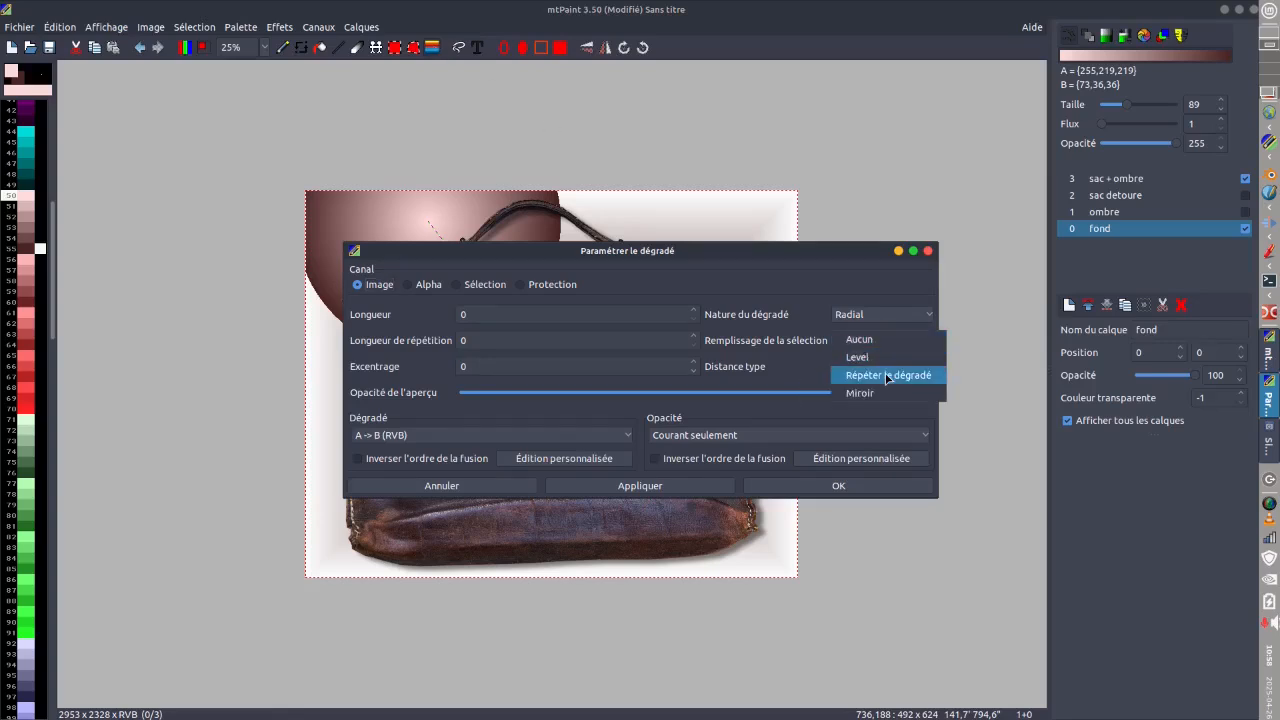
{"action": "left_click", "coordinate": [887, 377]}
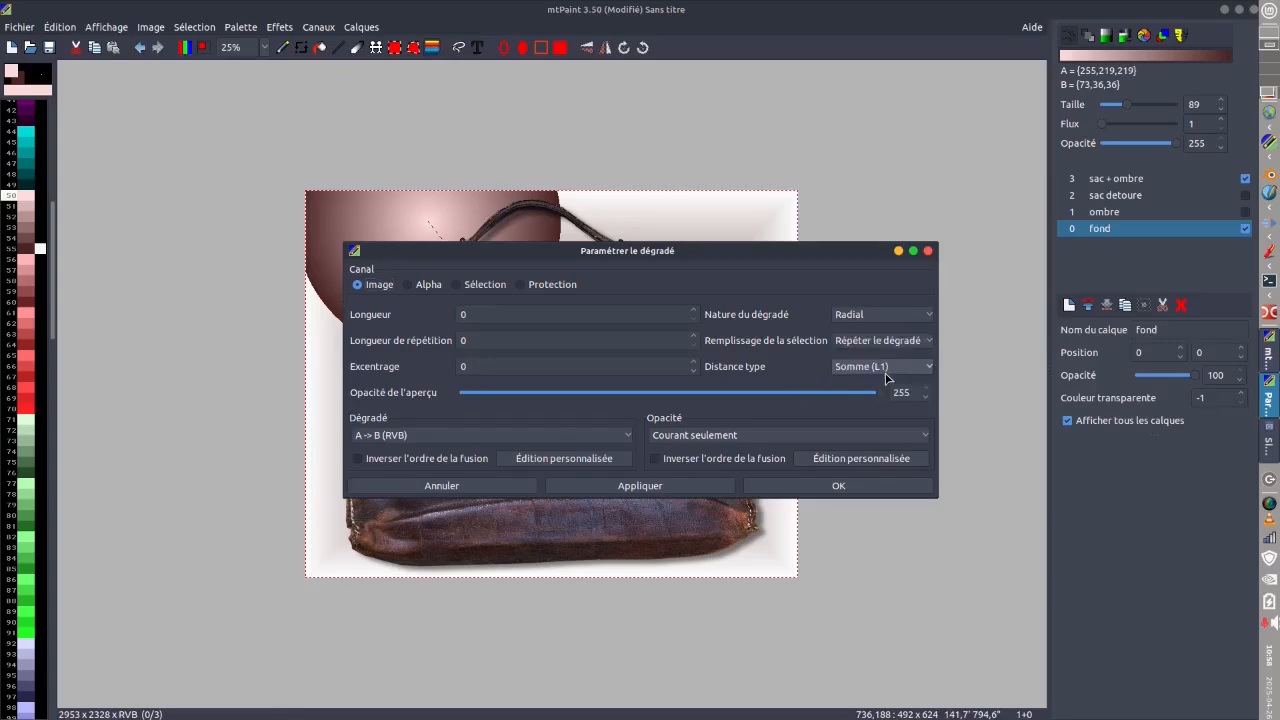
{"action": "left_click", "coordinate": [838, 486]}
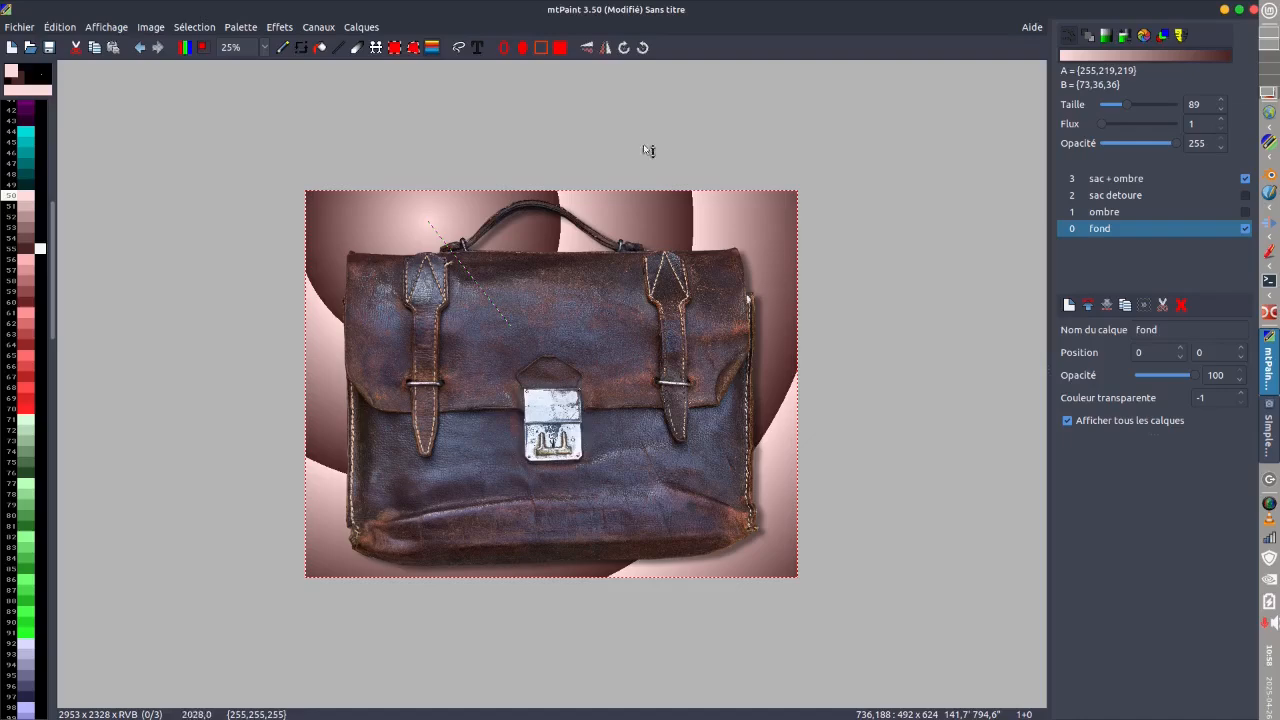
{"action": "double_click", "coordinate": [432, 50]}
{"action": "left_click_drag", "start_coordinate": [657, 254], "coordinate": [620, 186]}
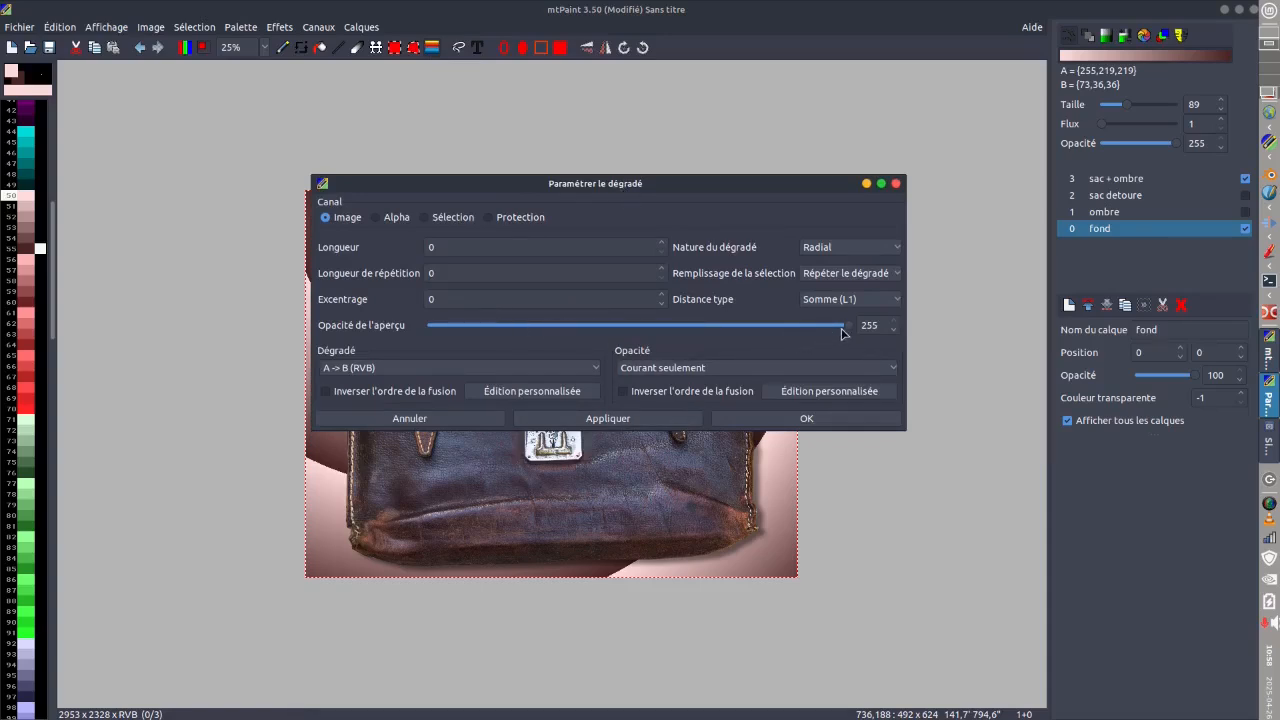
{"action": "mouse_move", "coordinate": [846, 325]}
{"action": "left_mouse_down"}
{"action": "mouse_move", "coordinate": [566, 326]}
{"action": "mouse_move", "coordinate": [736, 343]}
{"action": "mouse_move", "coordinate": [857, 337]}
{"action": "left_mouse_up"}
{"action": "left_click_drag", "start_coordinate": [730, 191], "coordinate": [710, 221]}
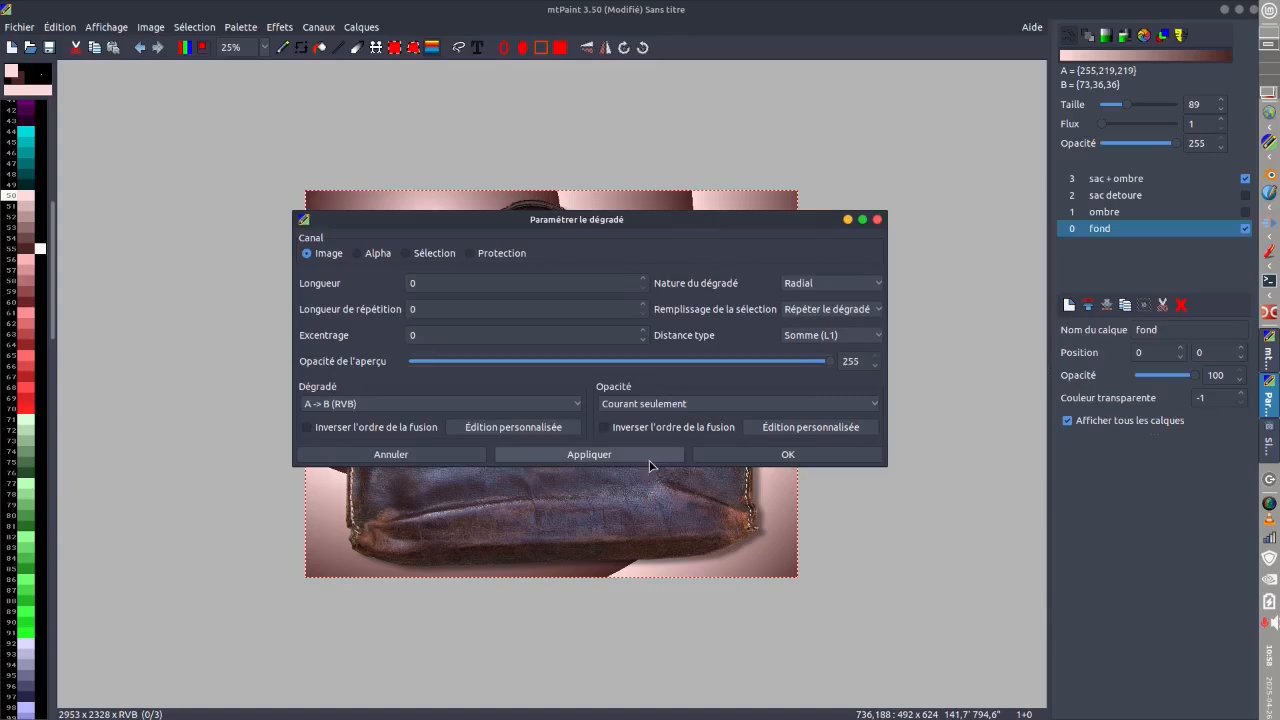
{"action": "left_click", "coordinate": [735, 458]}
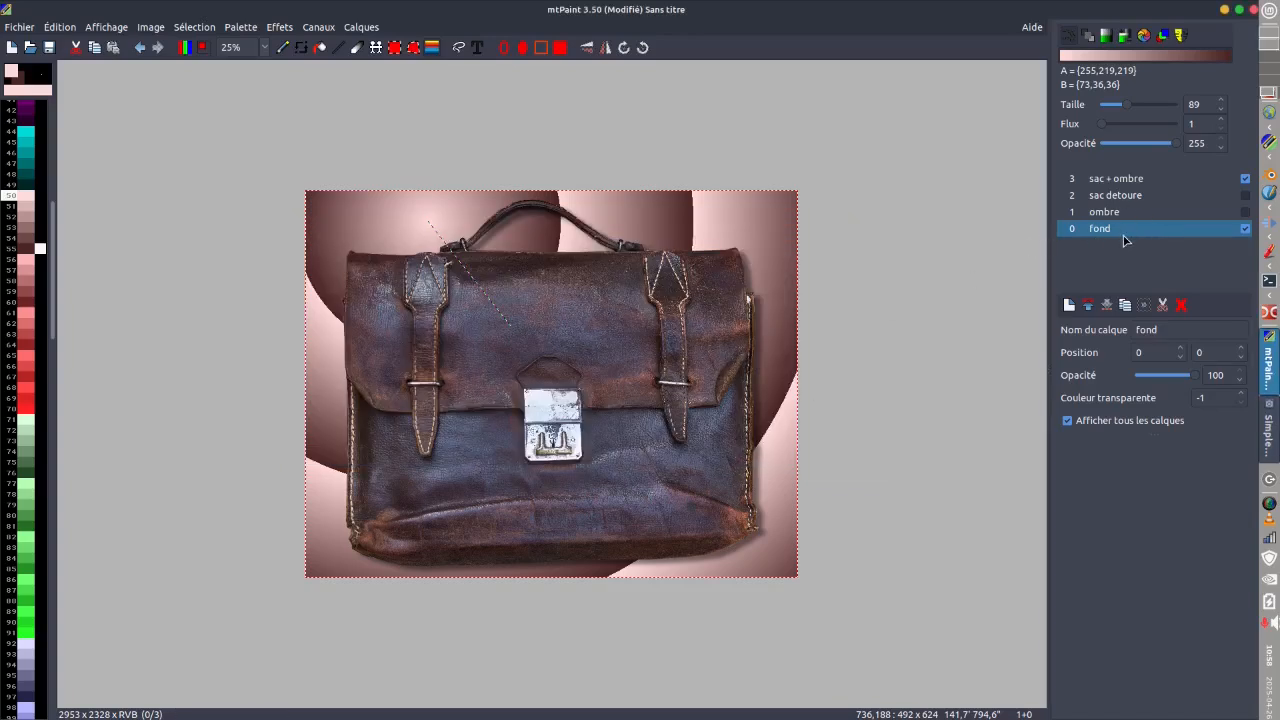
- Undo the gradient work on the fond layer
{"action": "key", "text": "ctrl+z"}
{"action": "key", "text": "ctrl+z"}
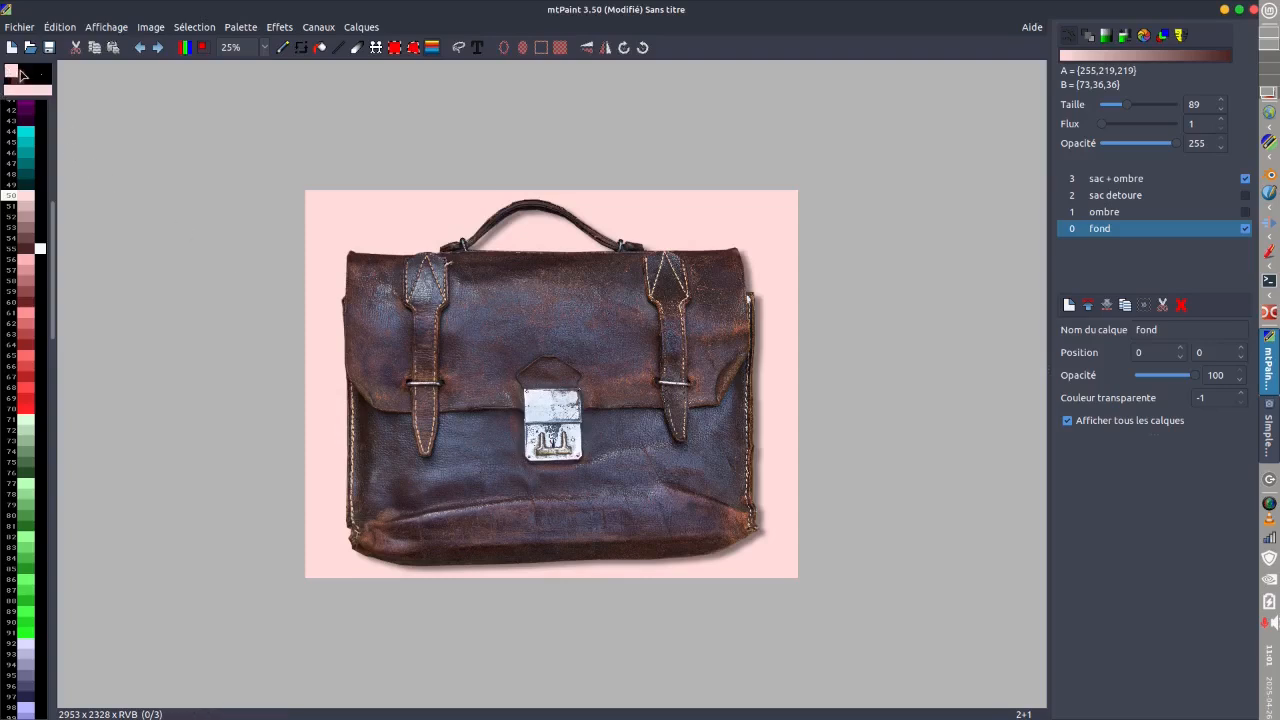
- Draw a repeating radial gradient on the fond layer from beside the handle's left end, and extend its line to about 1268 x 972 px
{"action": "right_click", "coordinate": [432, 47]}
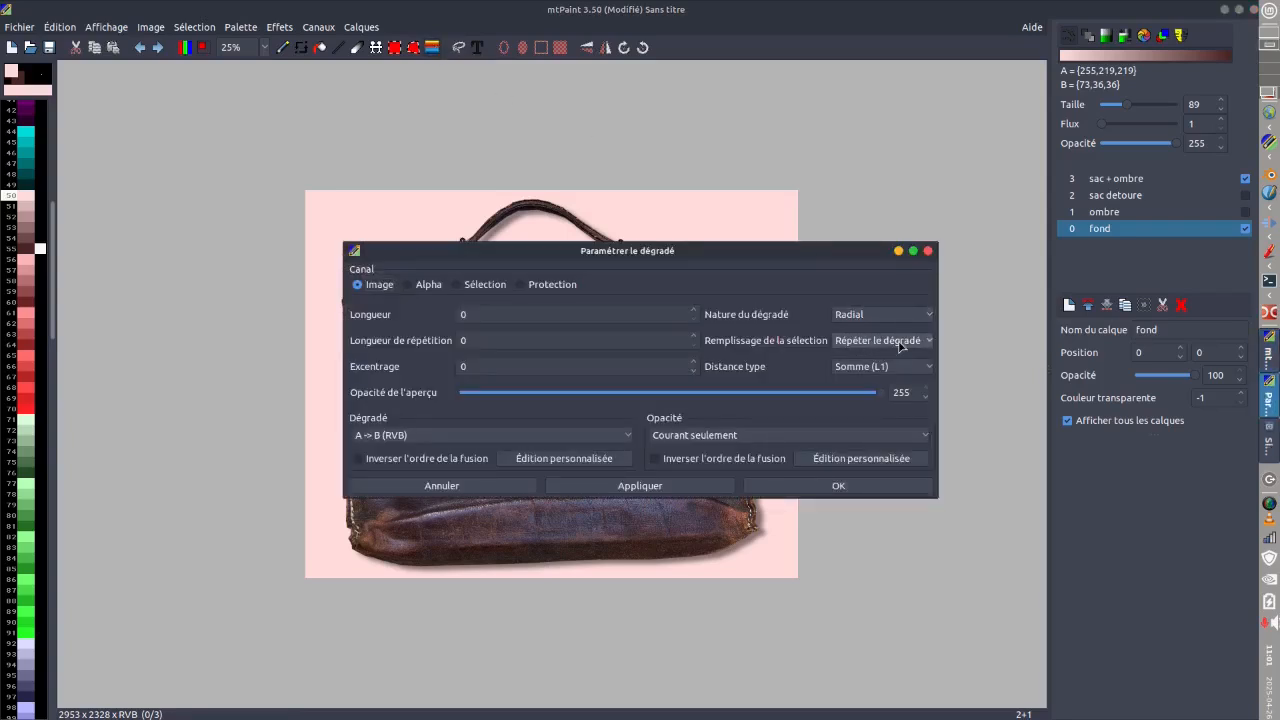
{"action": "left_click", "coordinate": [838, 488]}
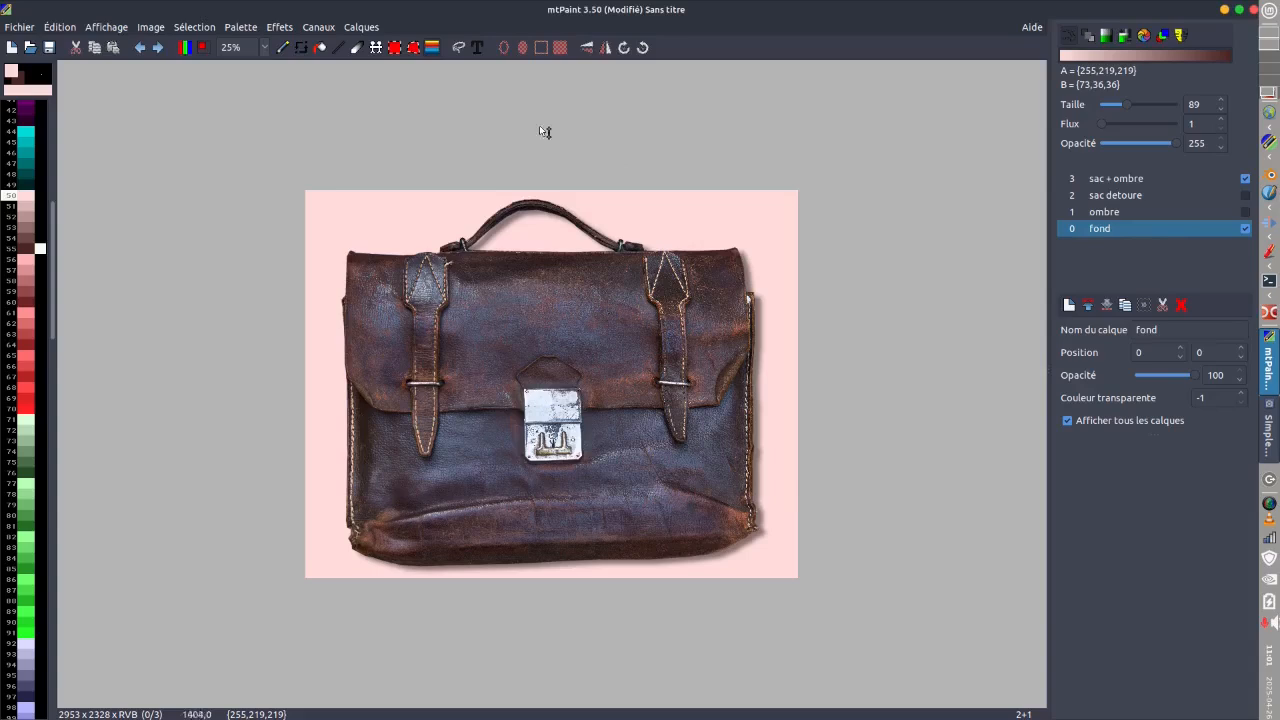
{"action": "left_click_drag", "start_coordinate": [443, 205], "coordinate": [537, 306]}
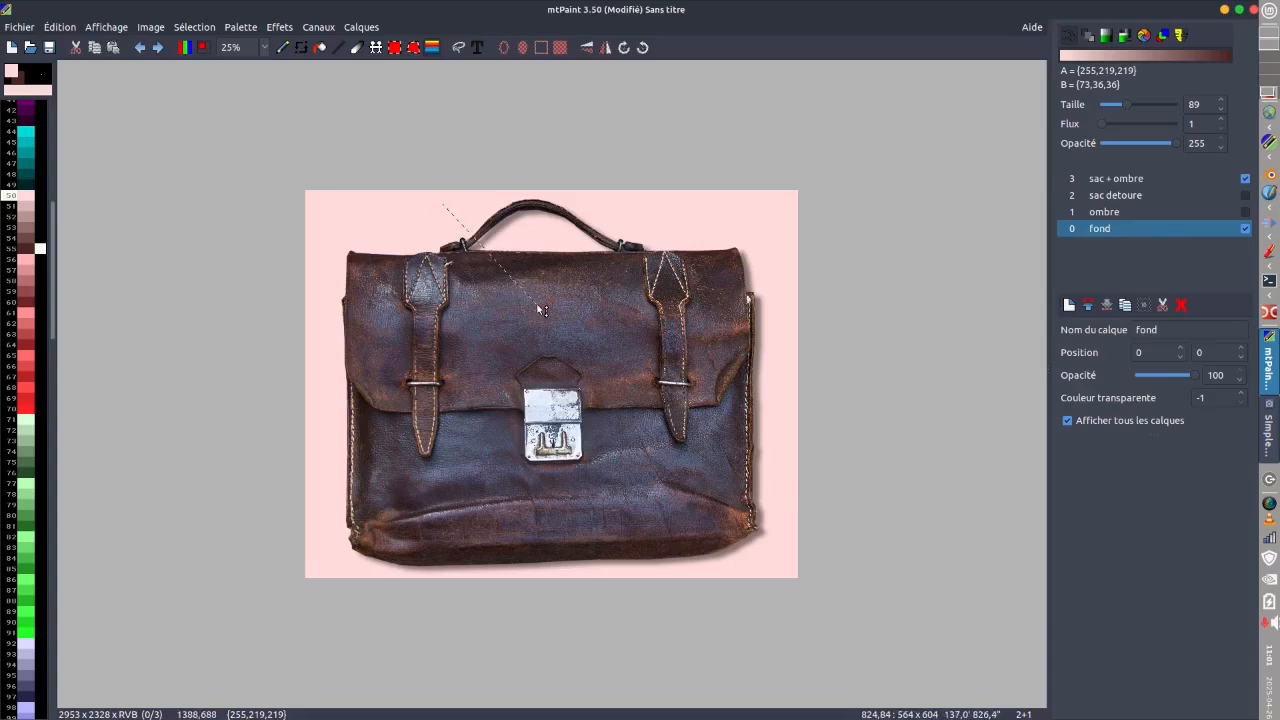
{"action": "key", "text": "Return"}
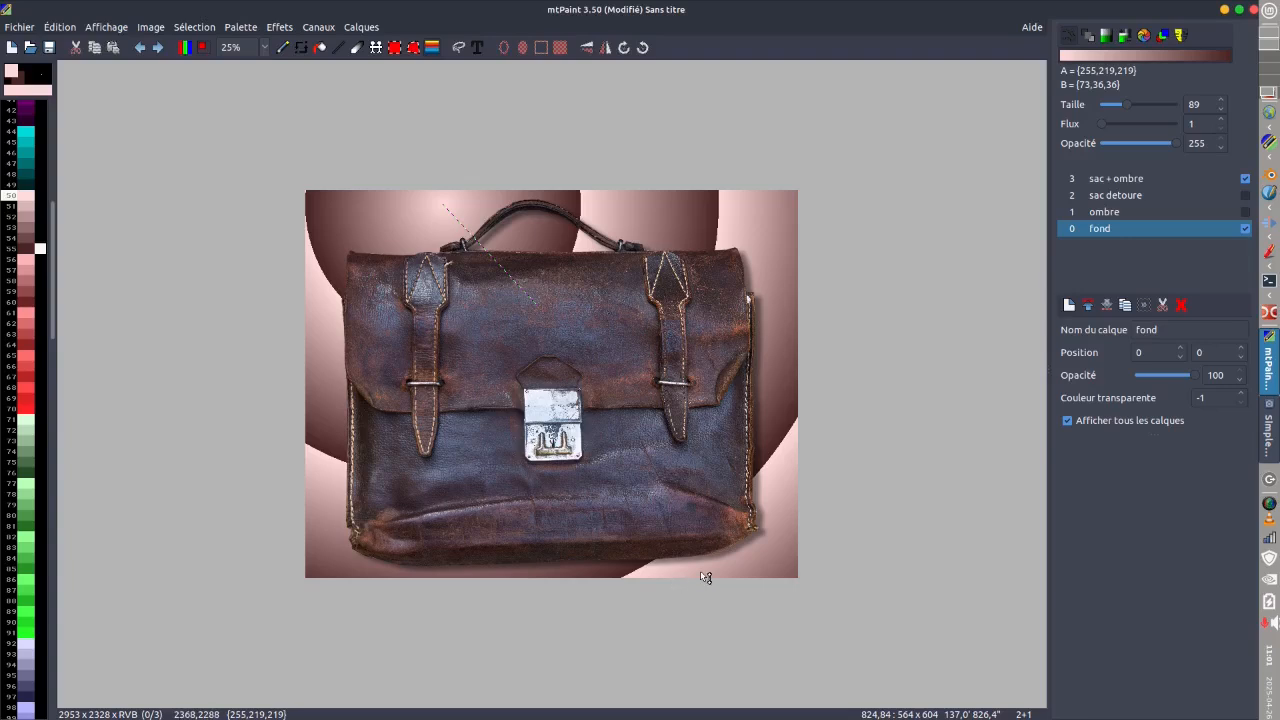
{"action": "left_click_drag", "start_coordinate": [675, 430], "coordinate": [657, 372]}
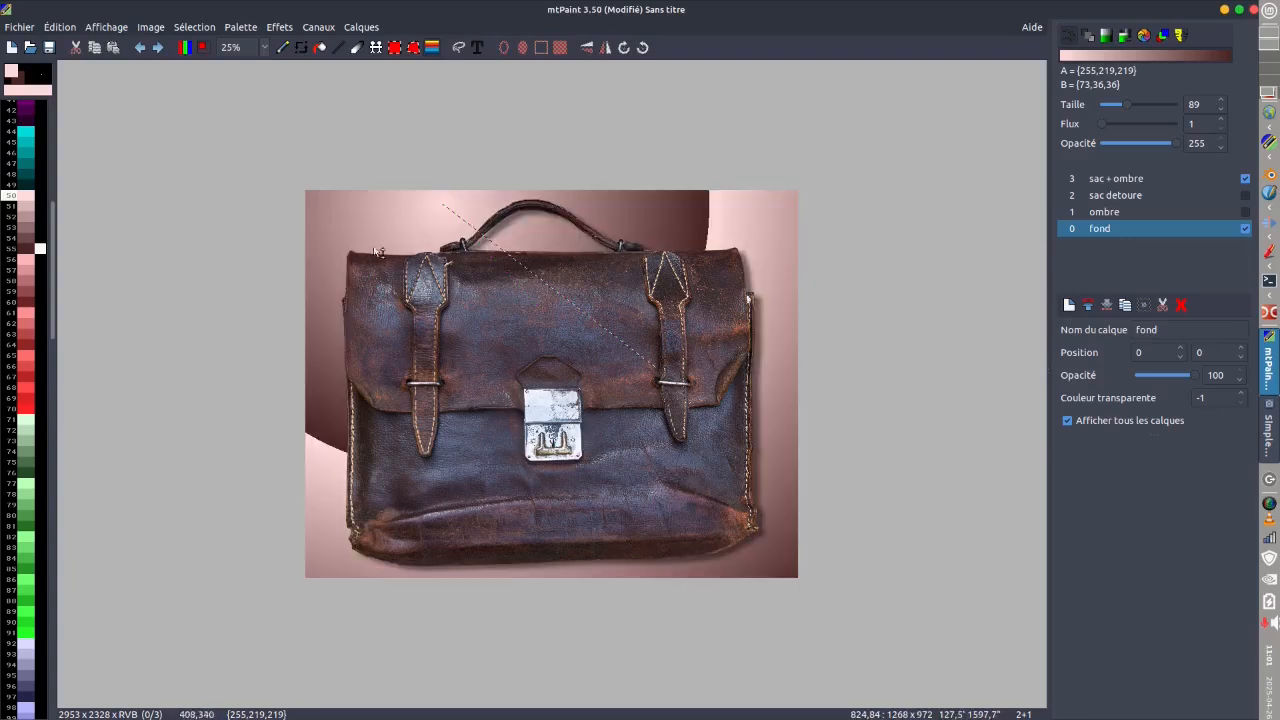
- Try the repeating radial gradient on the fond layer with short lines about 124 x 216 px and 32 x 24 px
{"action": "left_click_drag", "start_coordinate": [367, 209], "coordinate": [390, 247]}
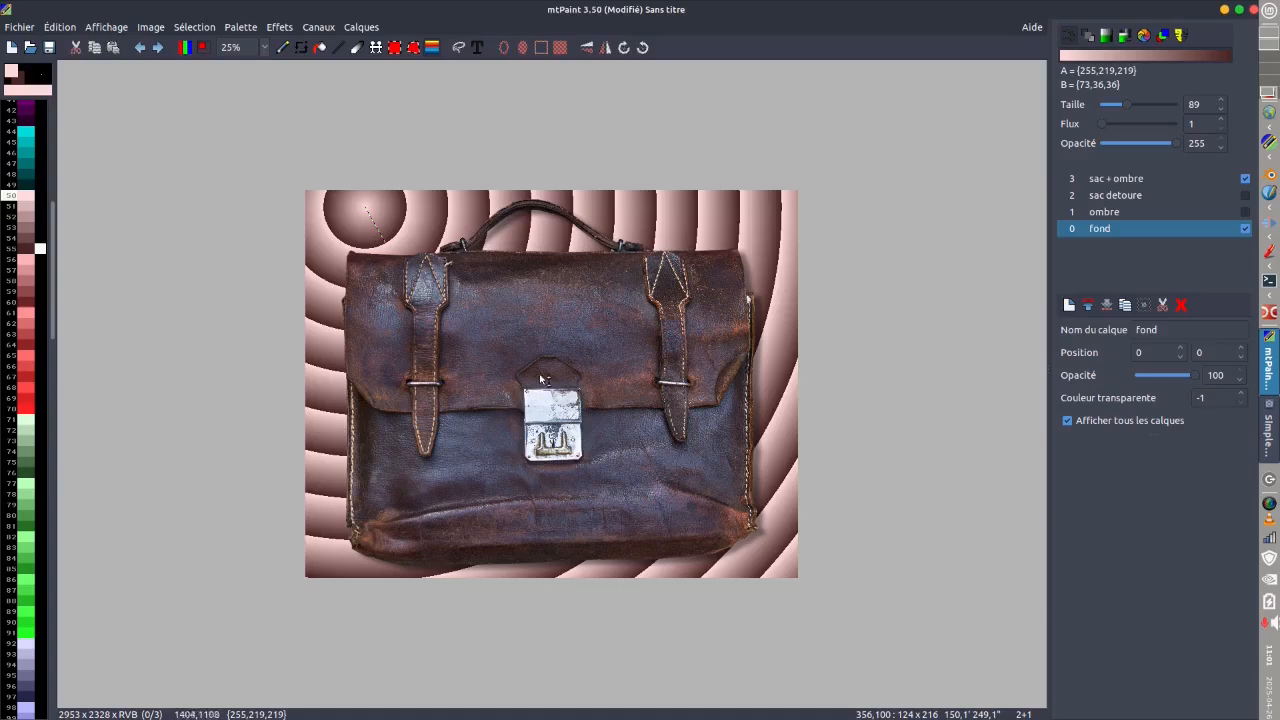
{"action": "right_click", "coordinate": [445, 253]}
{"action": "left_click_drag", "start_coordinate": [360, 203], "coordinate": [365, 207]}
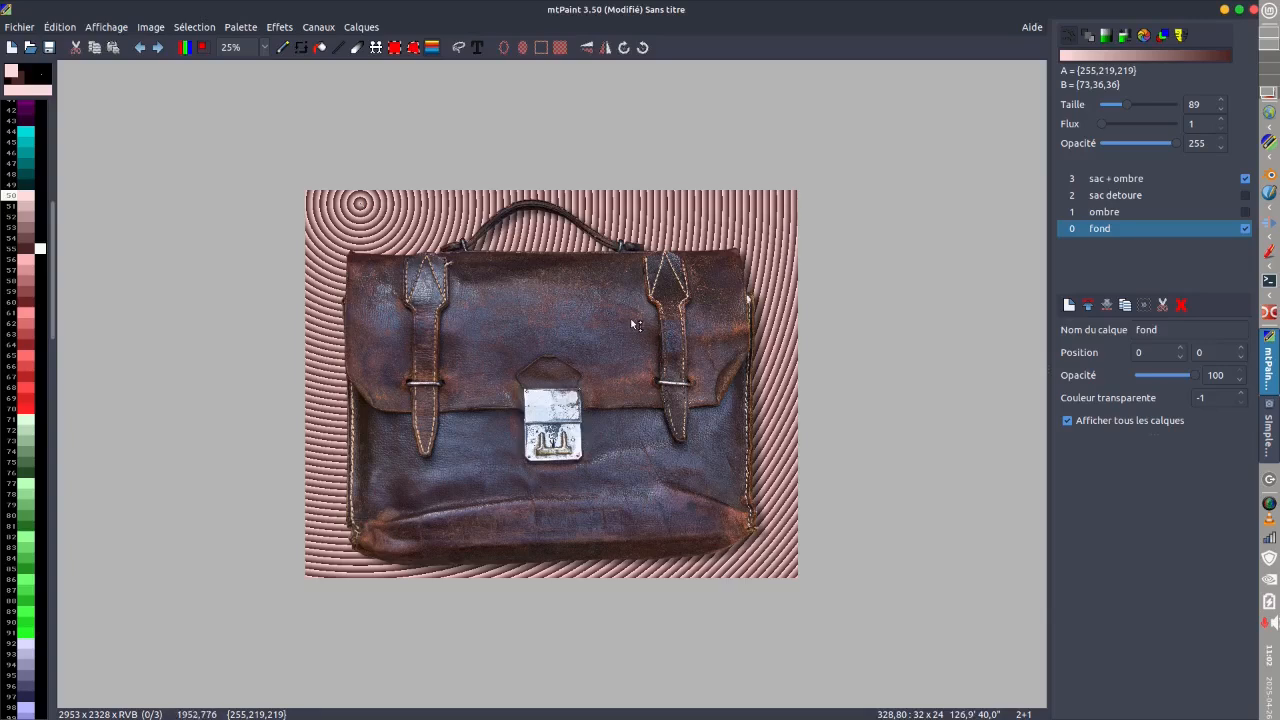
{"action": "left_click_drag", "start_coordinate": [407, 204], "coordinate": [491, 342]}
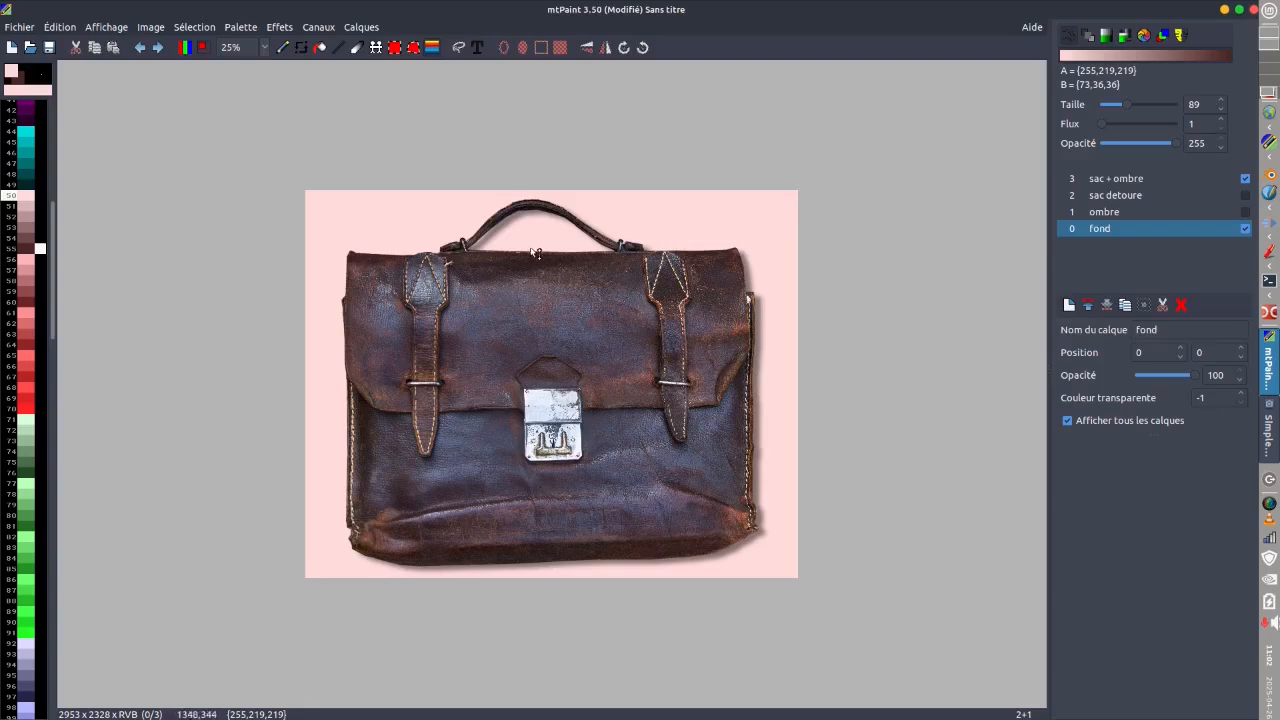
- Draw a radial gradient line about 1260 x 1336 px from beside the handle, and fill the entire fond layer with it
{"action": "left_click_drag", "start_coordinate": [439, 213], "coordinate": [649, 436]}
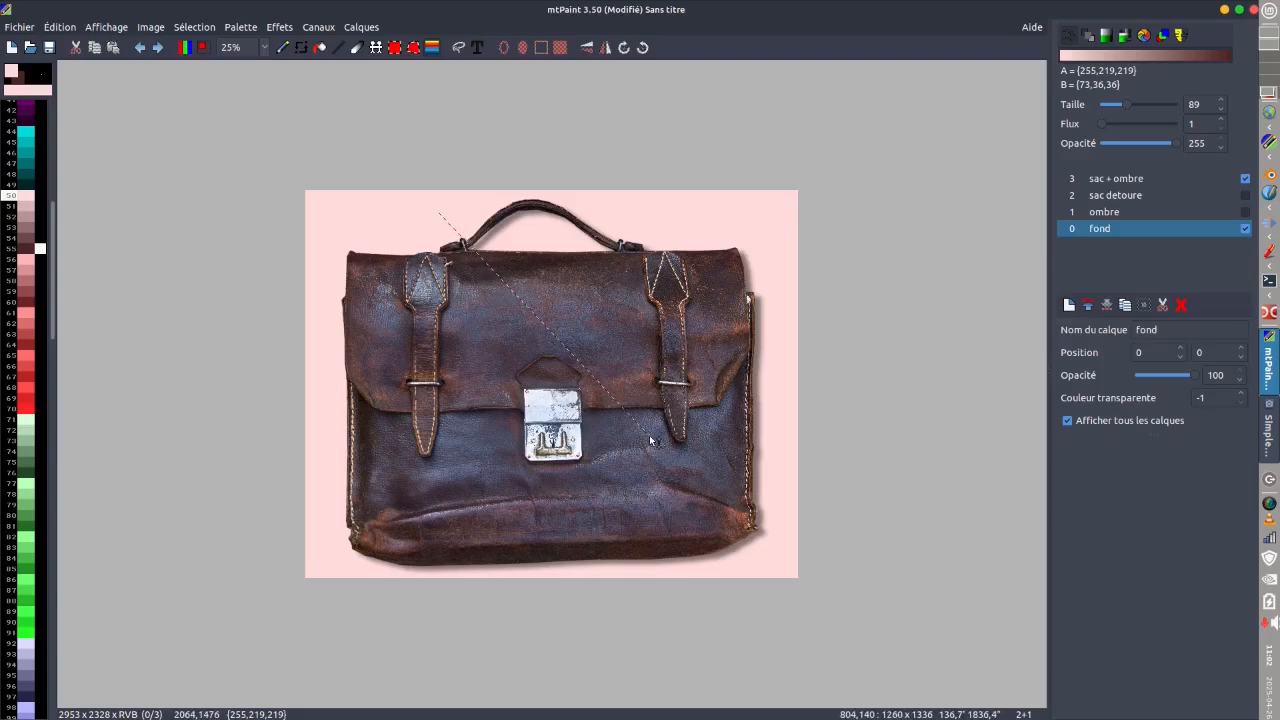
{"action": "left_click", "coordinate": [649, 435]}
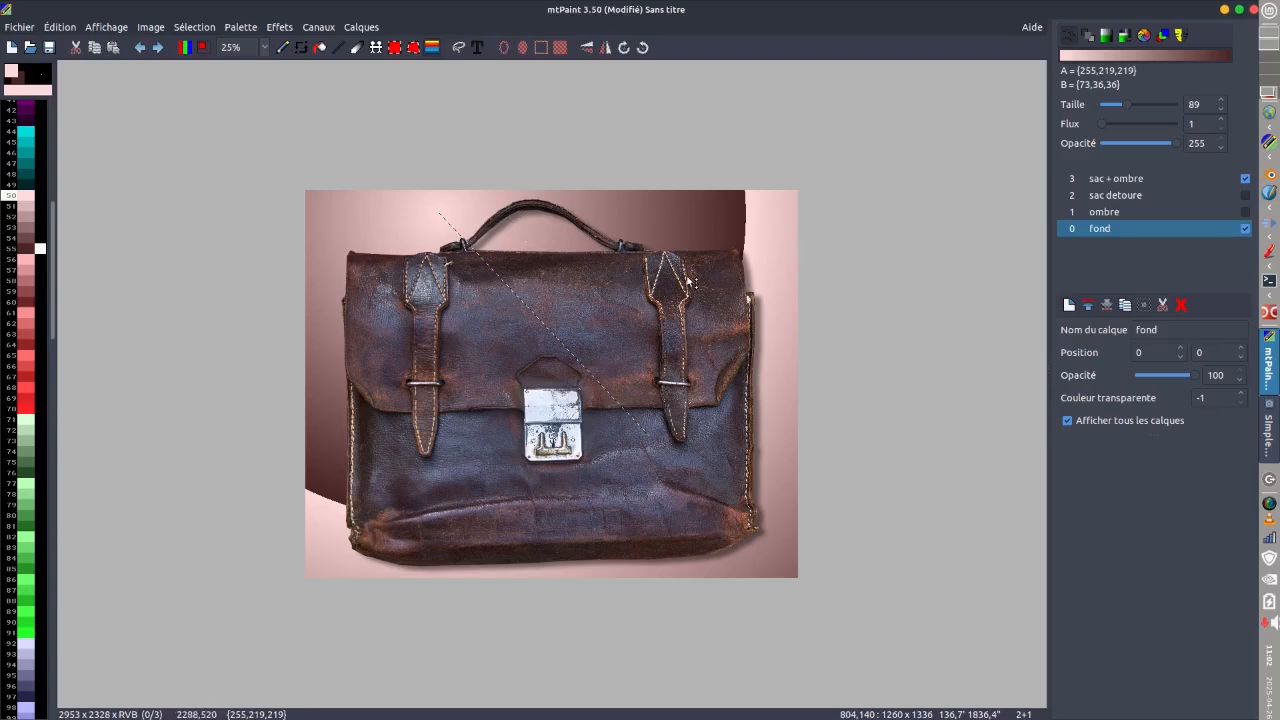
{"action": "key", "text": "ctrl+a"}
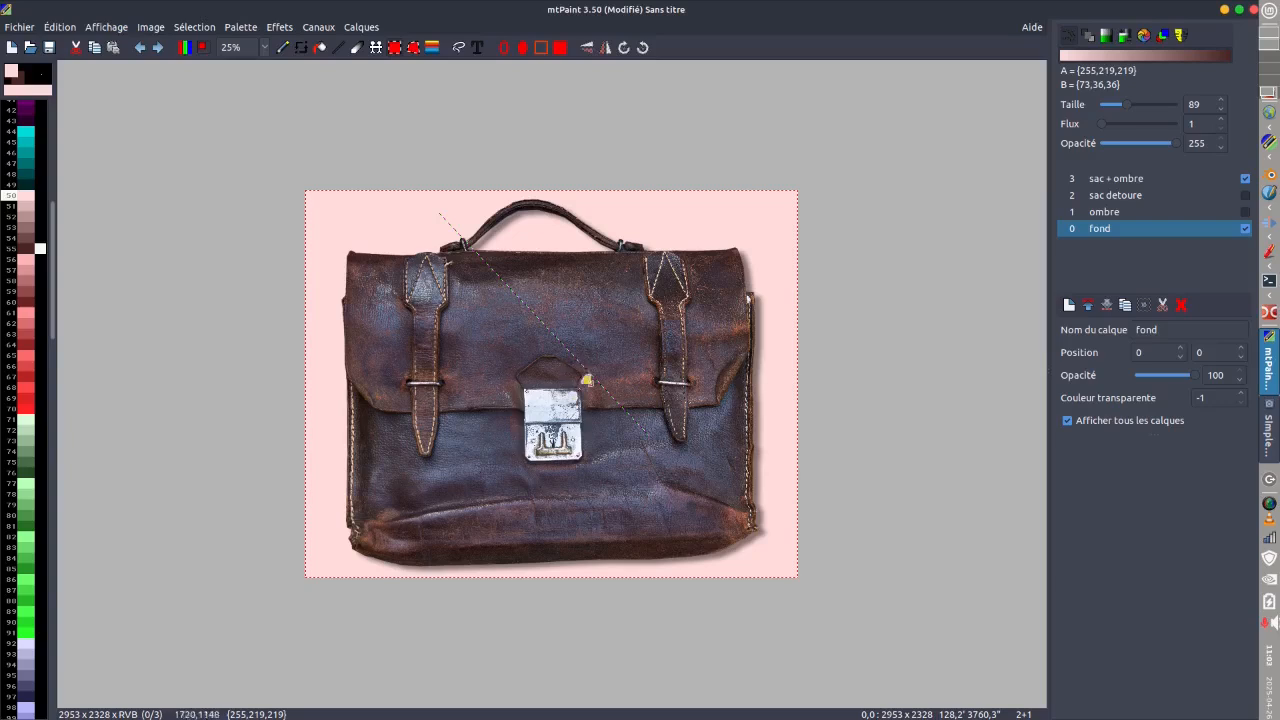
{"action": "left_click", "coordinate": [559, 48]}
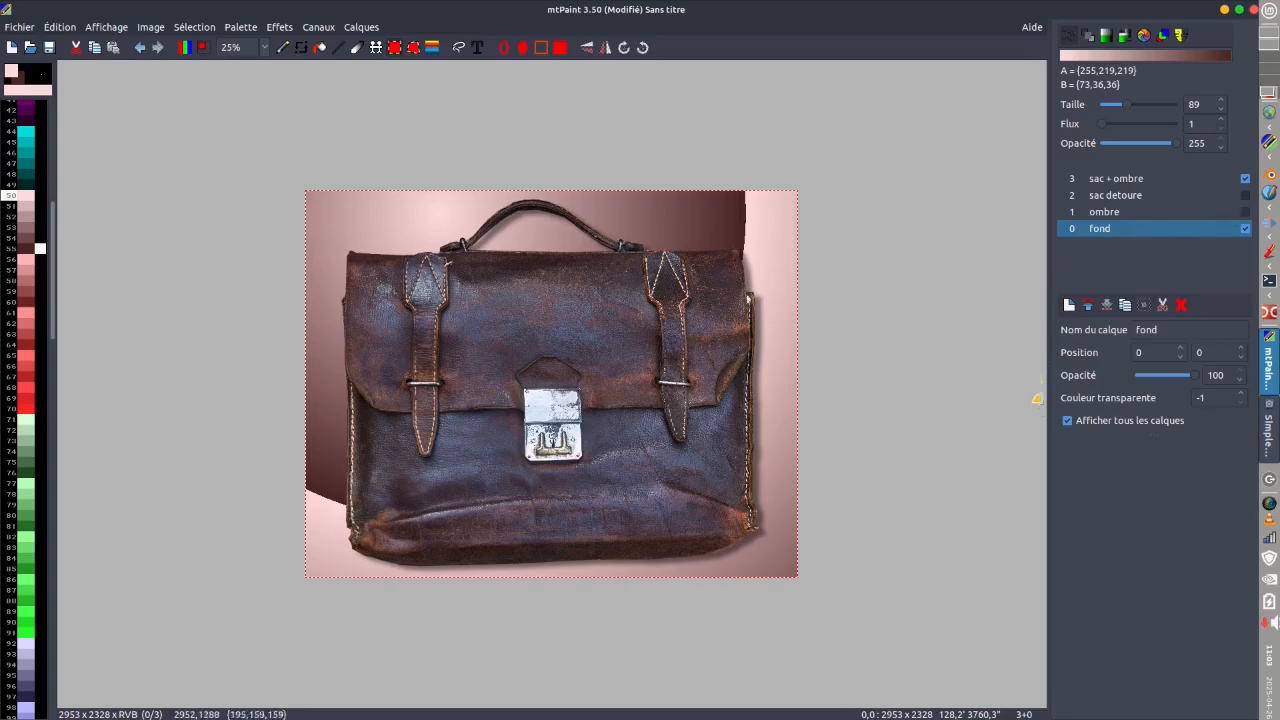
- Turn off the display of all layers and examine the fond, ombre, sac detoure and sac + ombre layers individually
{"action": "left_click", "coordinate": [1067, 422]}
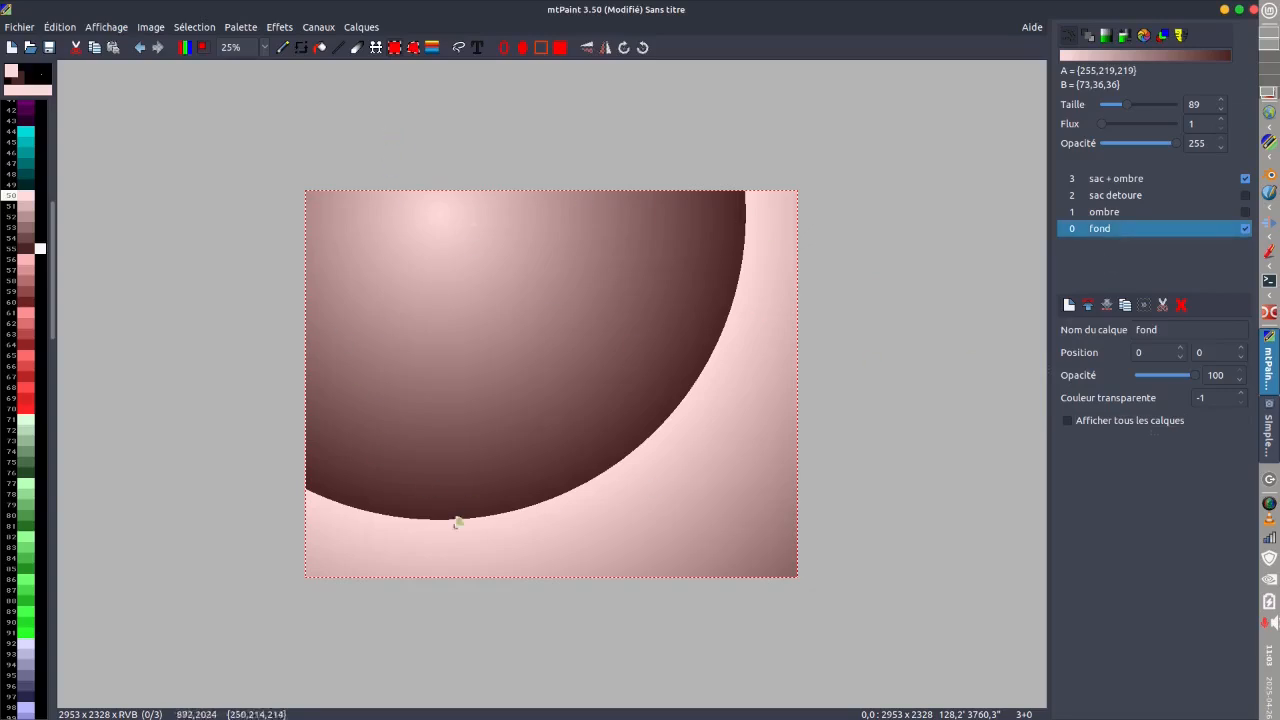
{"action": "left_click", "coordinate": [1148, 212]}
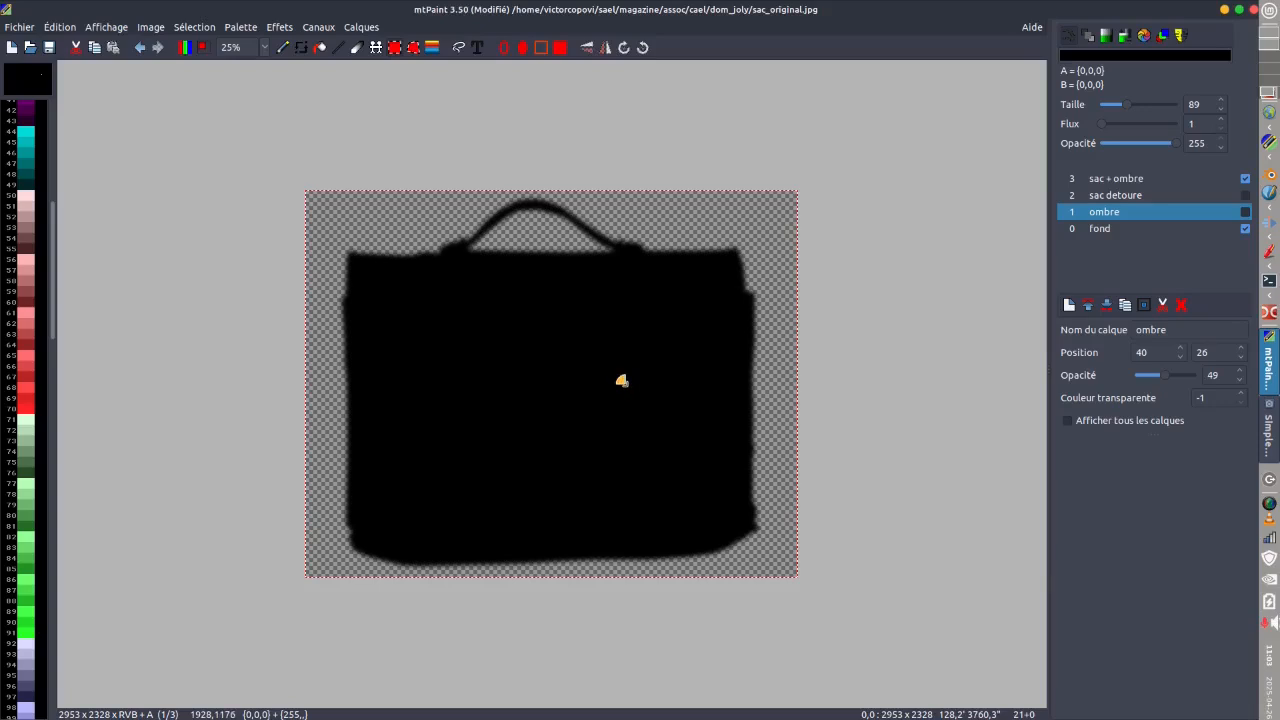
{"action": "key", "text": "plus"}
{"action": "key", "text": "plus"}
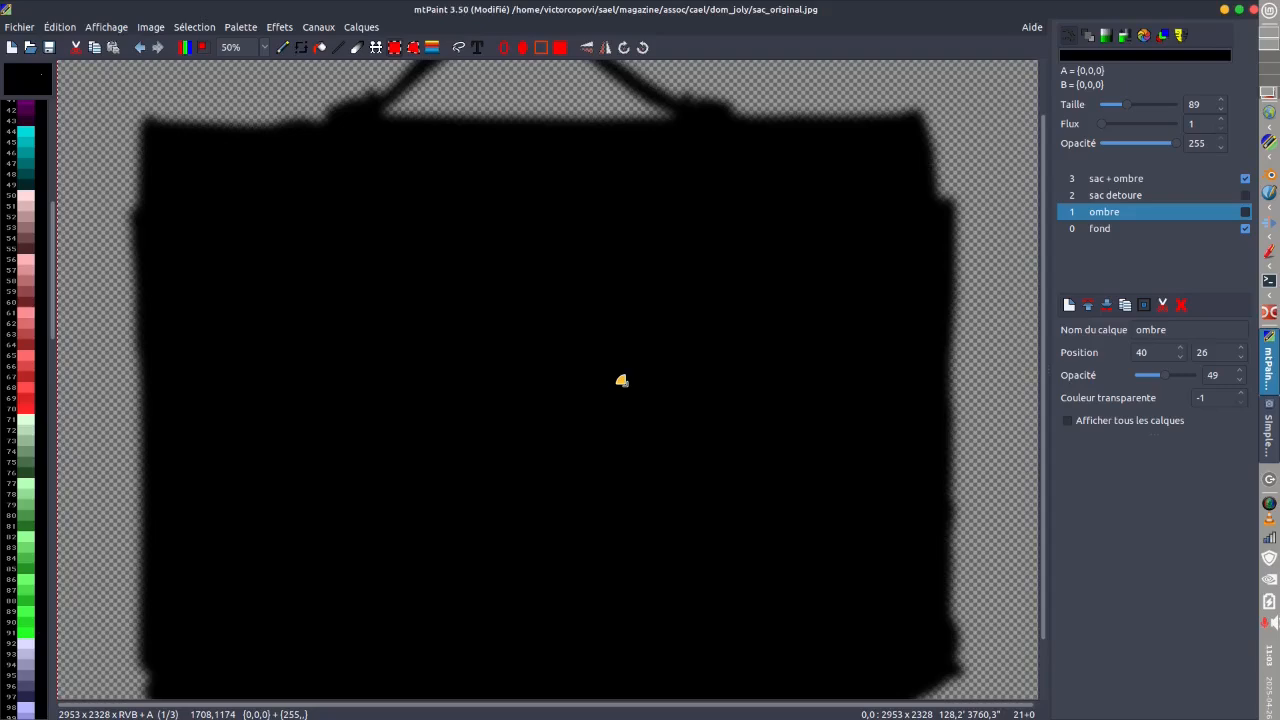
{"action": "left_click", "coordinate": [1168, 195]}
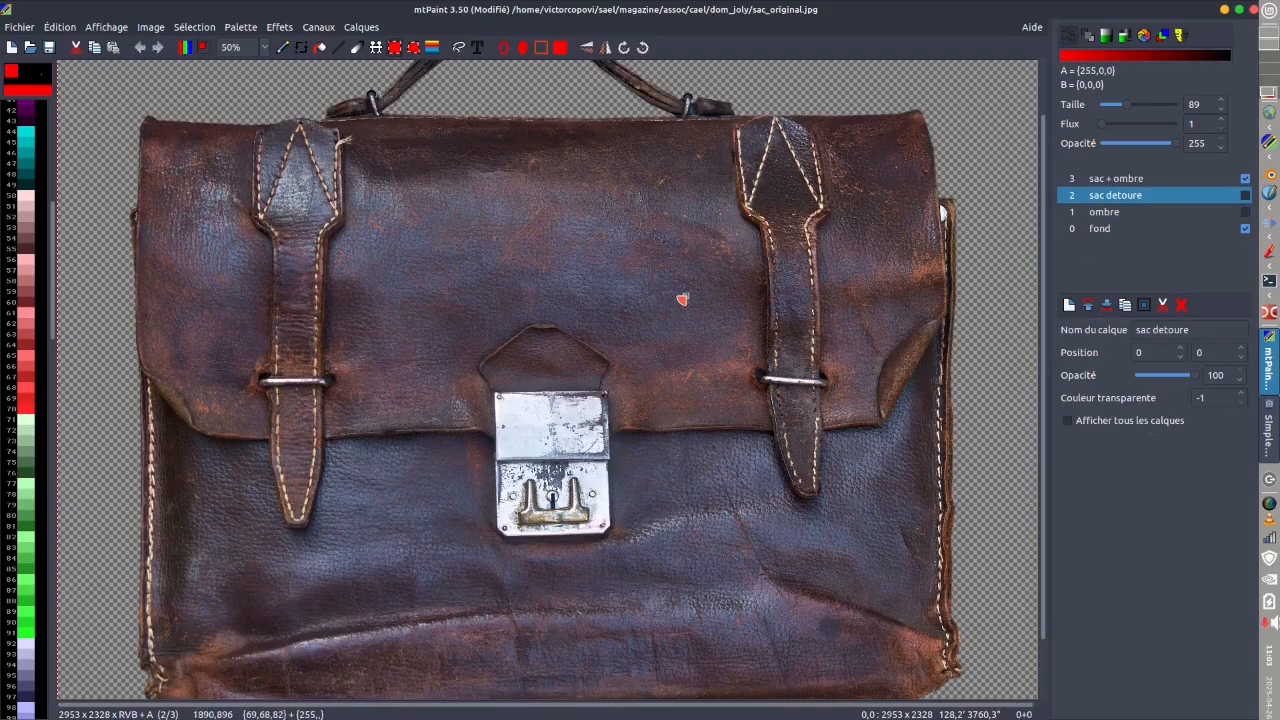
{"action": "scroll", "coordinate": [955, 407], "scroll_direction": "up", "scroll_amount": 2}
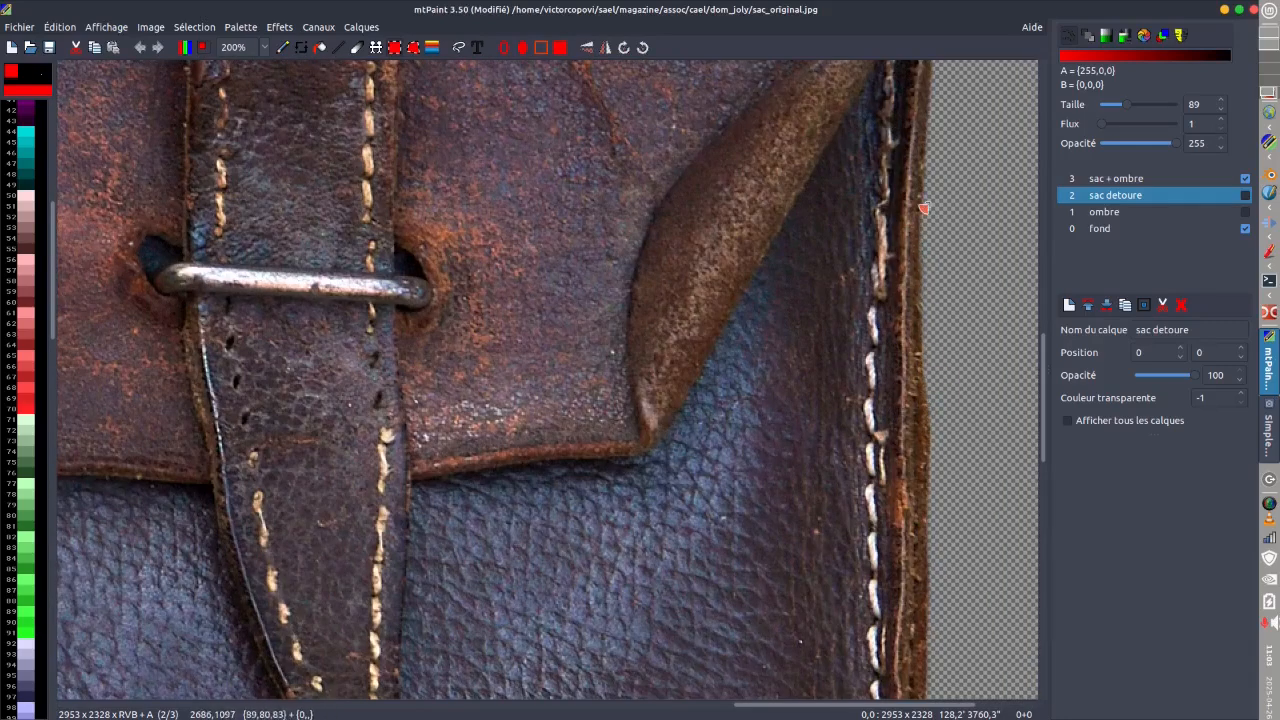
{"action": "left_click_drag", "start_coordinate": [1043, 397], "coordinate": [1030, 172]}
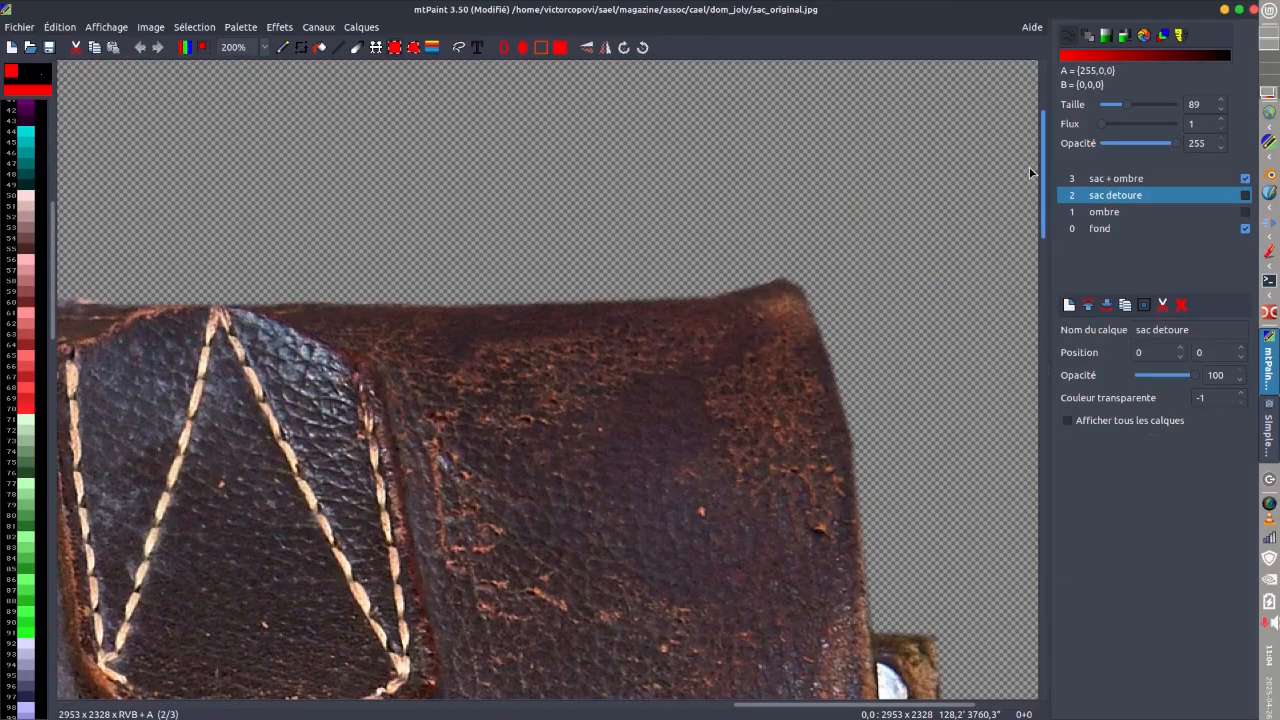
{"action": "left_click", "coordinate": [1175, 179]}
{"action": "scroll", "coordinate": [763, 354], "scroll_direction": "down", "scroll_amount": 3}
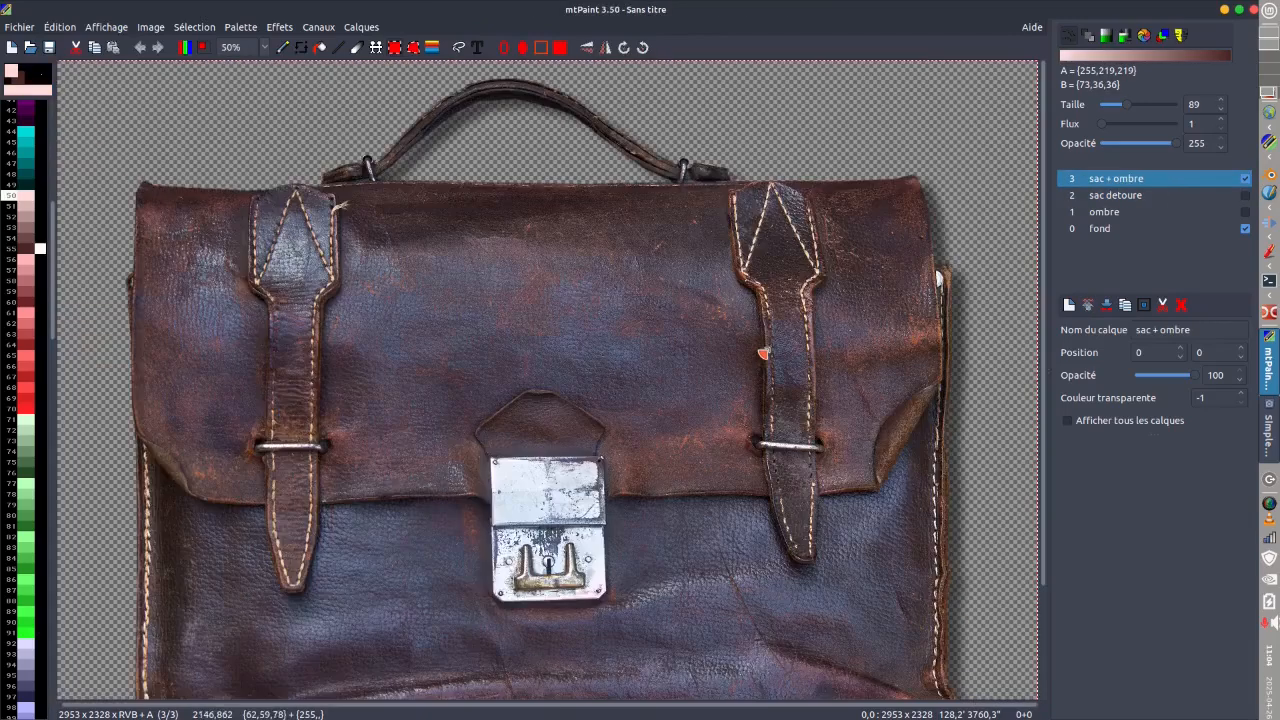
{"action": "scroll", "coordinate": [763, 354], "scroll_direction": "up", "scroll_amount": 1}
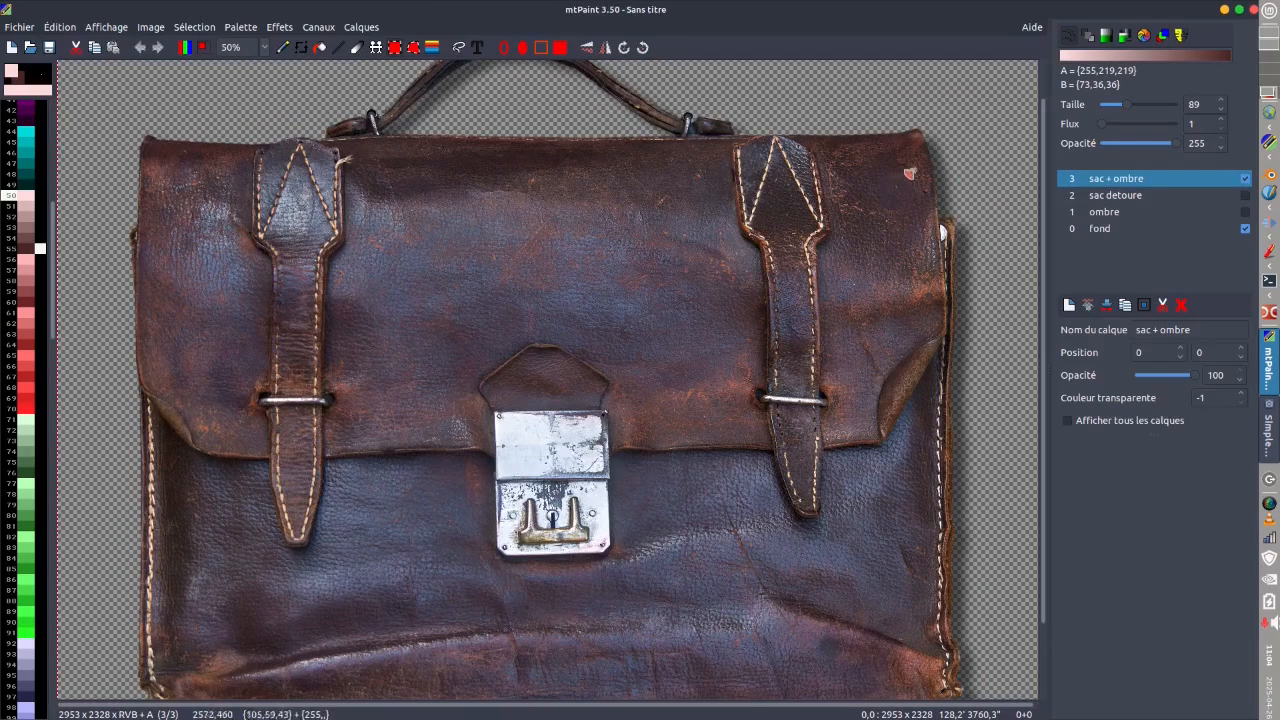
- Delete the sac detoure and ombre layers
{"action": "left_click", "coordinate": [1200, 198]}
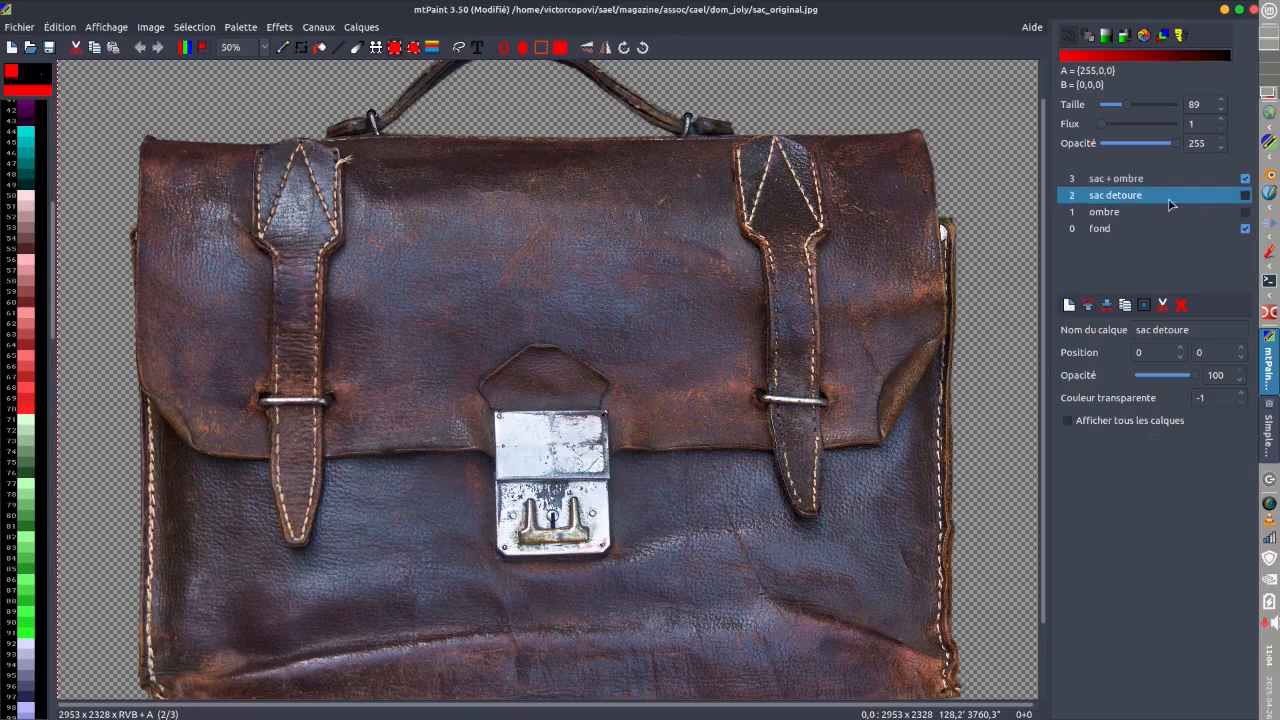
{"action": "left_click", "coordinate": [1180, 305]}
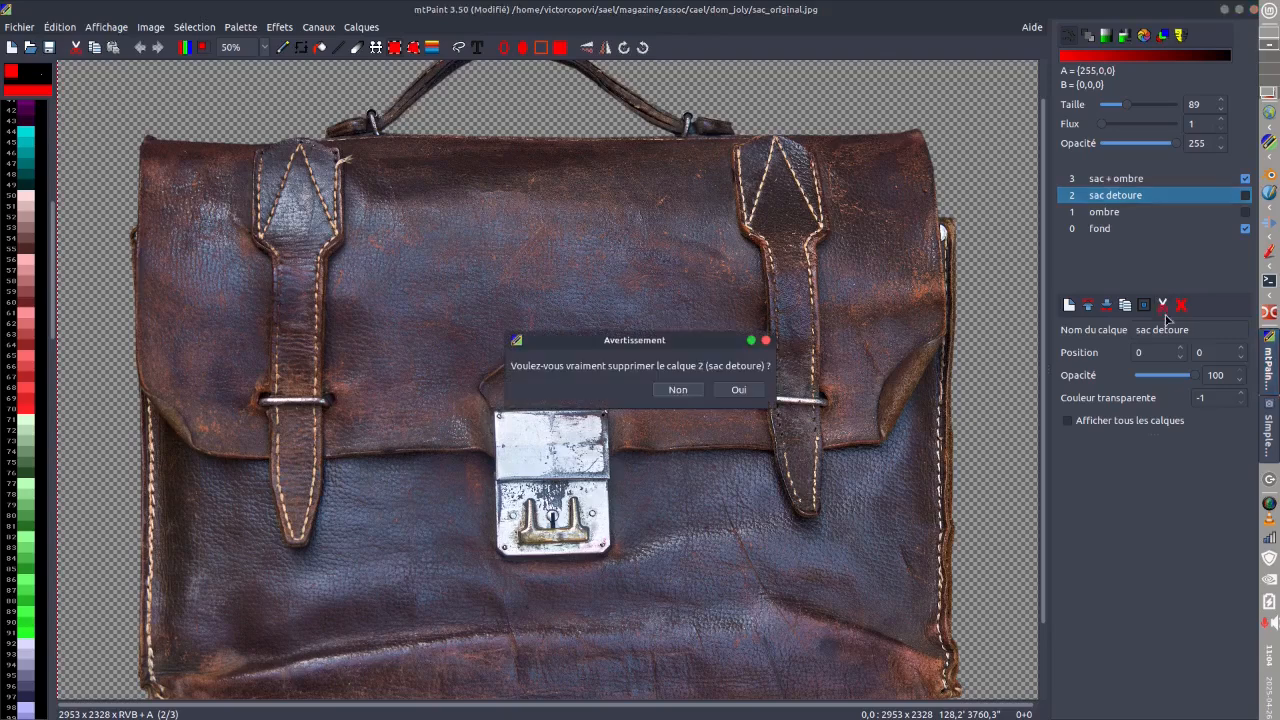
{"action": "left_click", "coordinate": [731, 392]}
{"action": "left_click", "coordinate": [697, 400]}
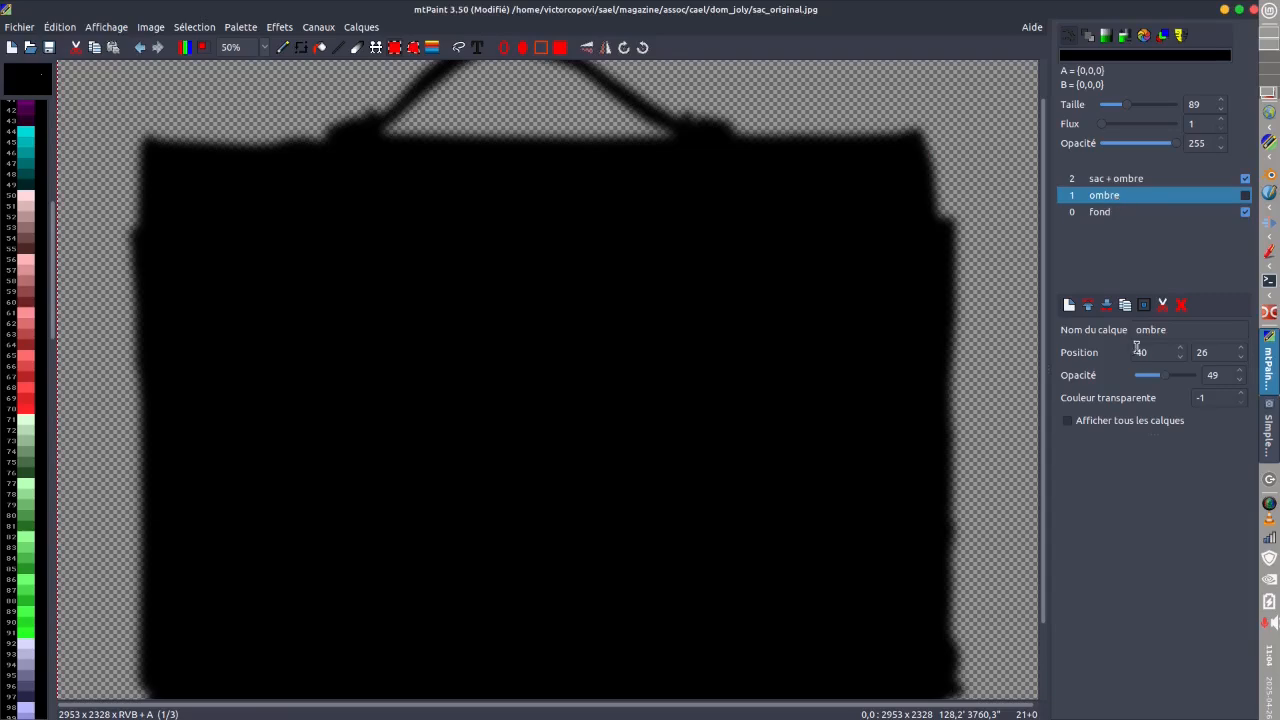
{"action": "left_click", "coordinate": [1180, 305]}
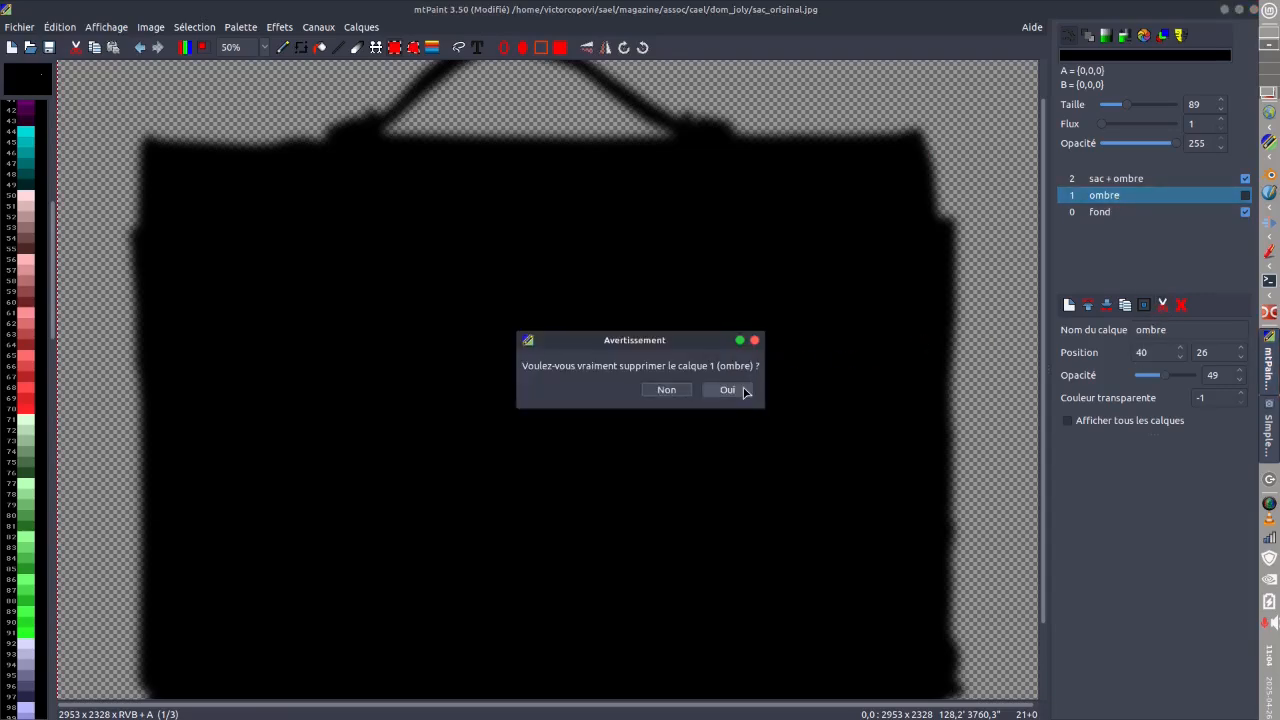
{"action": "left_click", "coordinate": [731, 391]}
{"action": "left_click", "coordinate": [743, 395]}
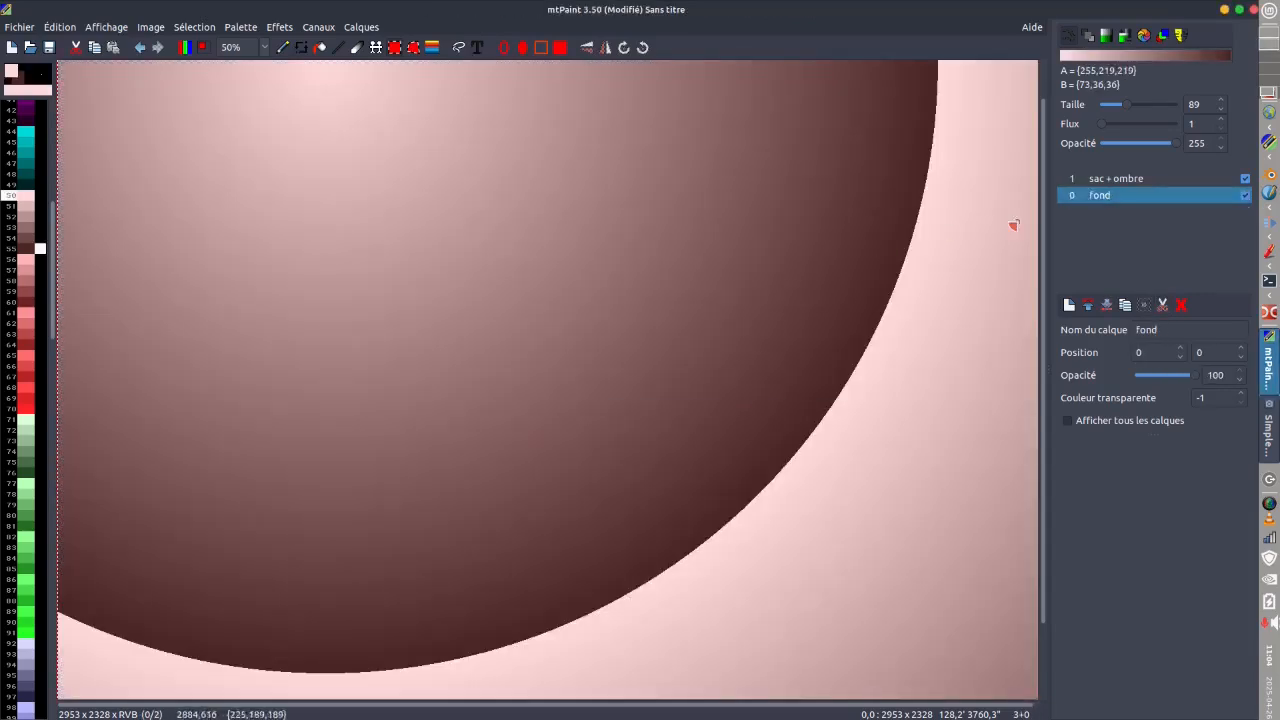
- Display all layers together again and merge sac + ombre and fond into a new layer
{"action": "left_click", "coordinate": [1103, 180]}
{"action": "left_click", "coordinate": [1092, 200]}
{"action": "scroll", "coordinate": [709, 346], "scroll_direction": "down", "scroll_amount": 1}
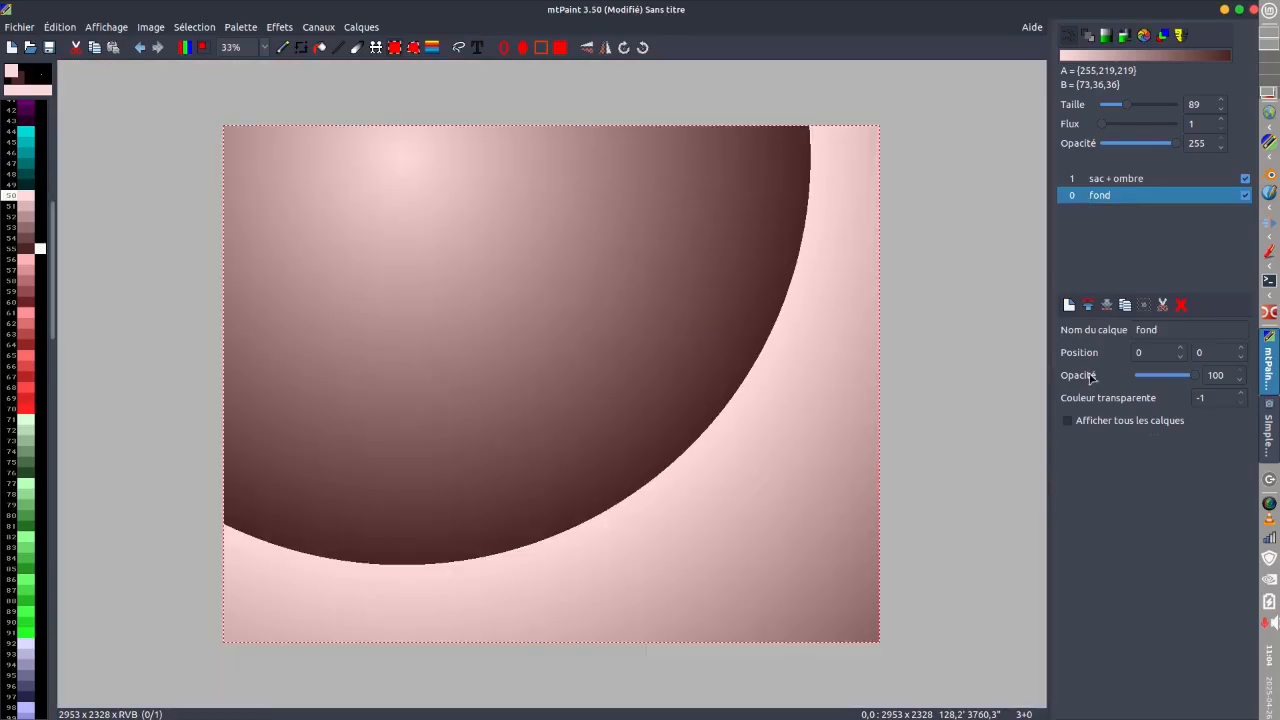
{"action": "left_click", "coordinate": [1068, 421]}
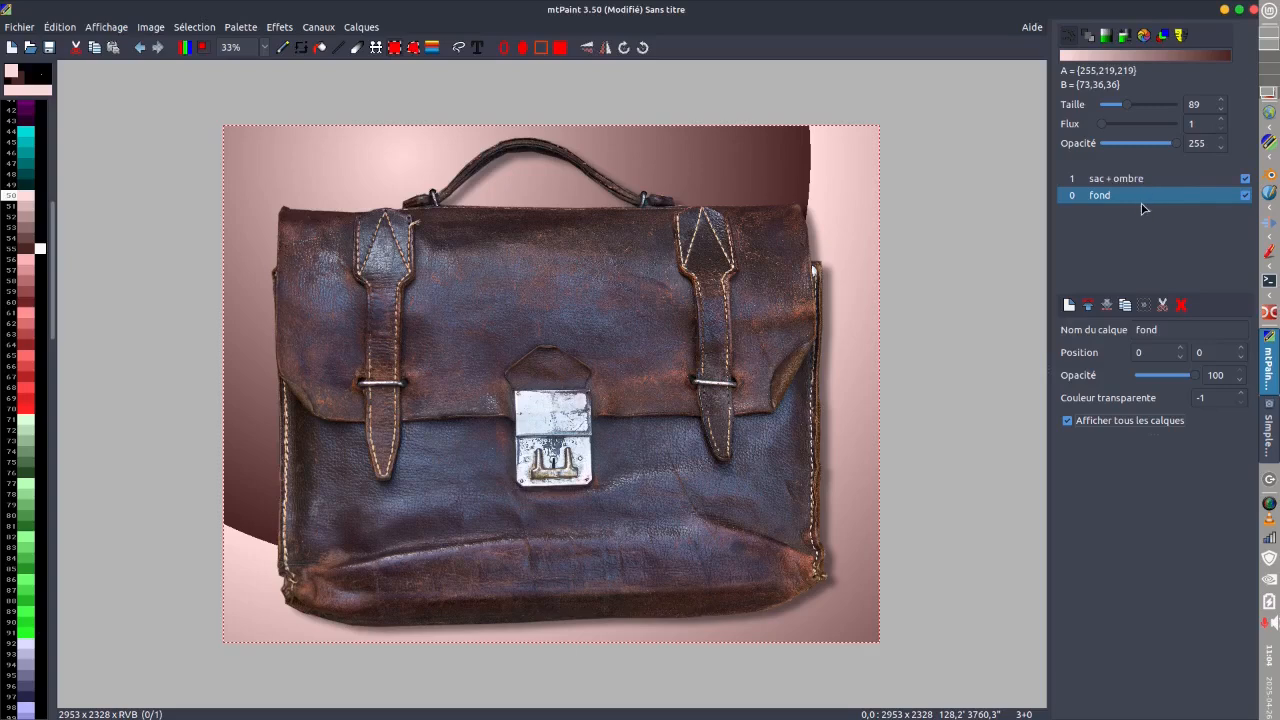
{"action": "left_click", "coordinate": [362, 31]}
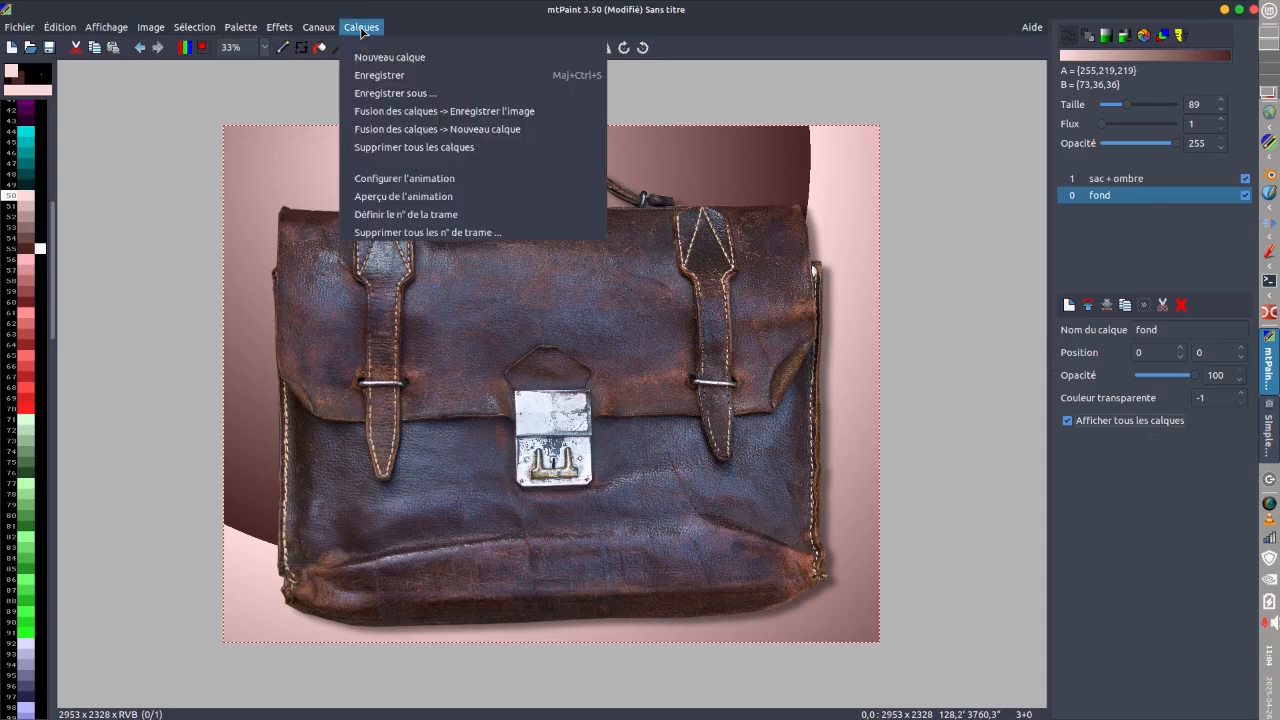
{"action": "left_click", "coordinate": [375, 129]}
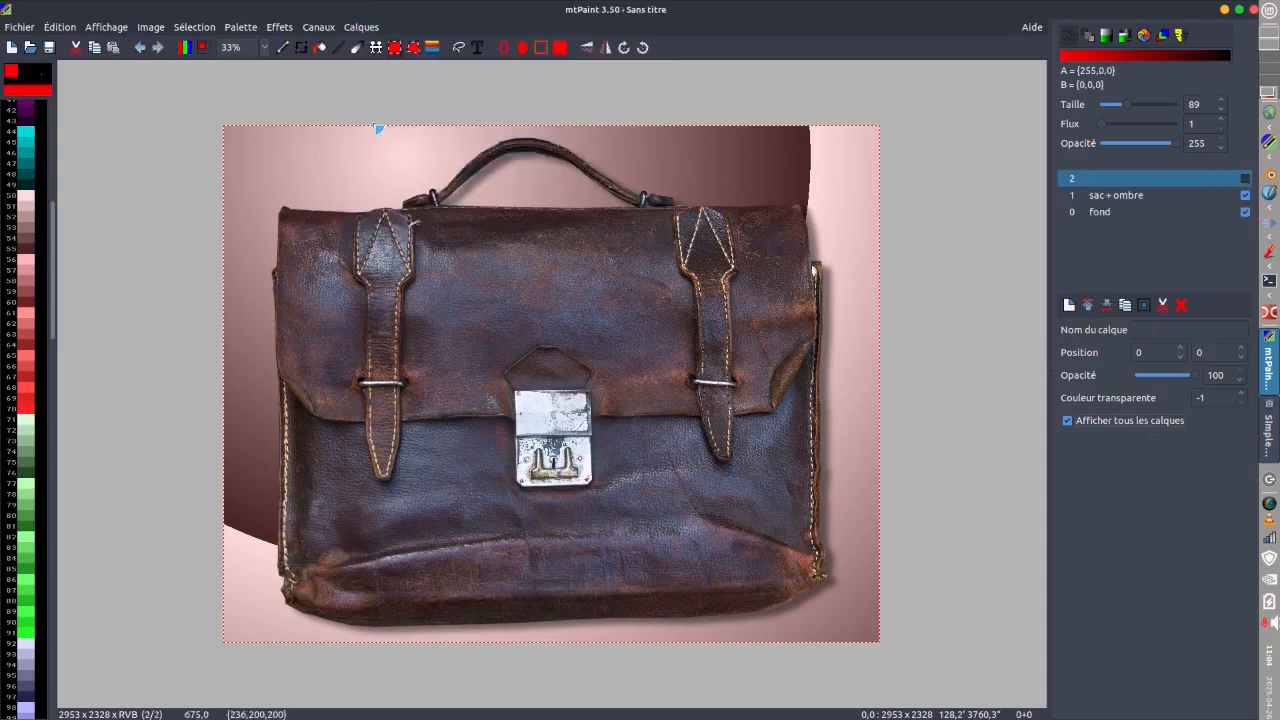
- Delete the sac + ombre layer, then raise fond above the merged layer and delete it, discarding its unsaved changes
{"action": "left_click", "coordinate": [1152, 197]}
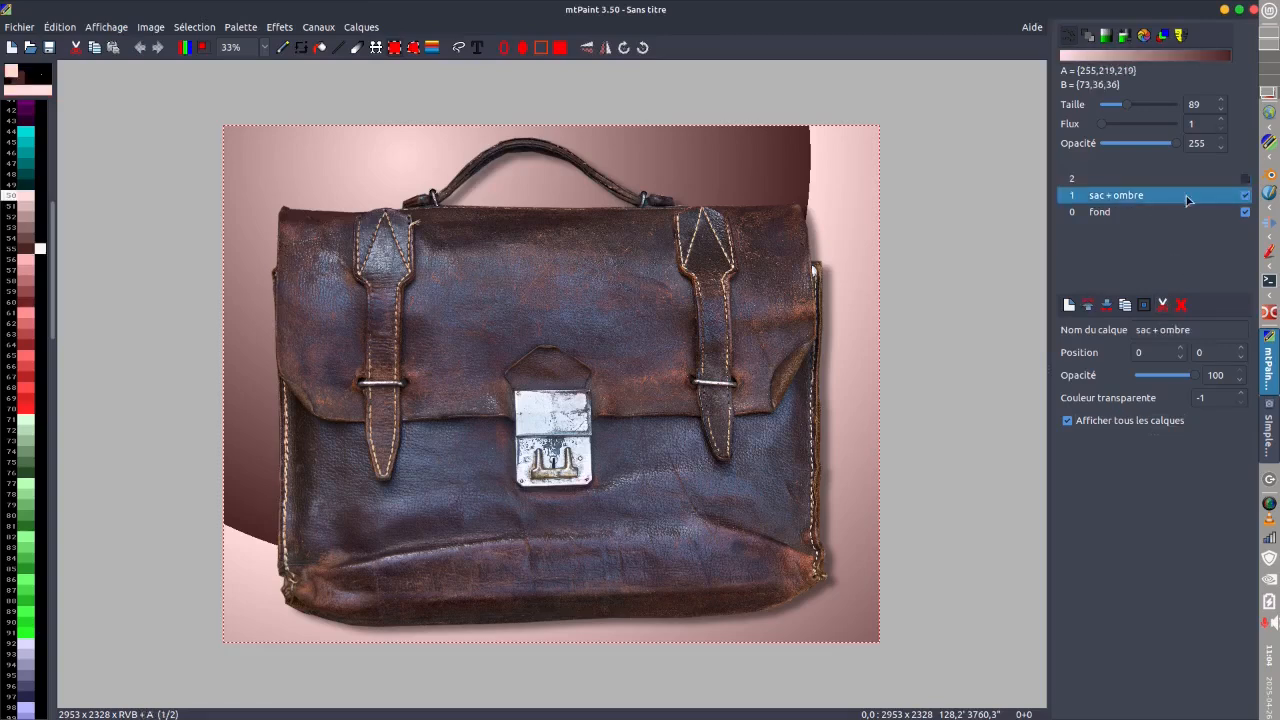
{"action": "left_click", "coordinate": [1163, 306]}
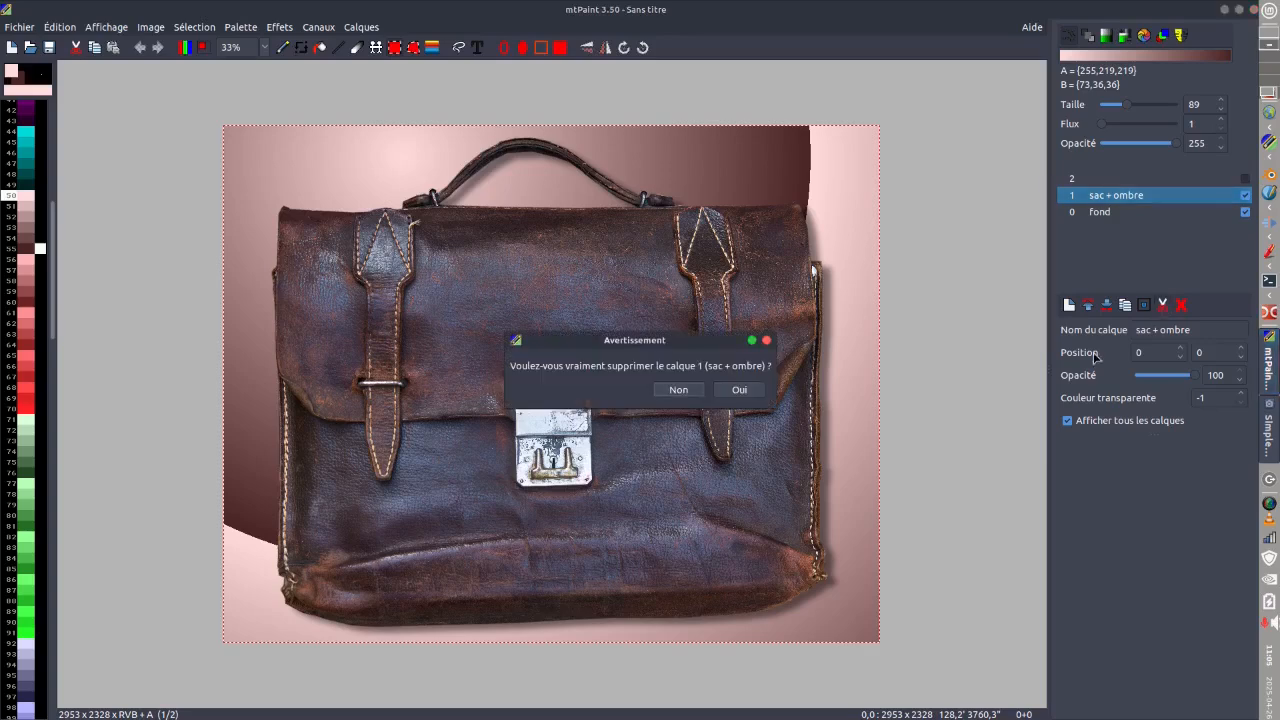
{"action": "left_click", "coordinate": [739, 390]}
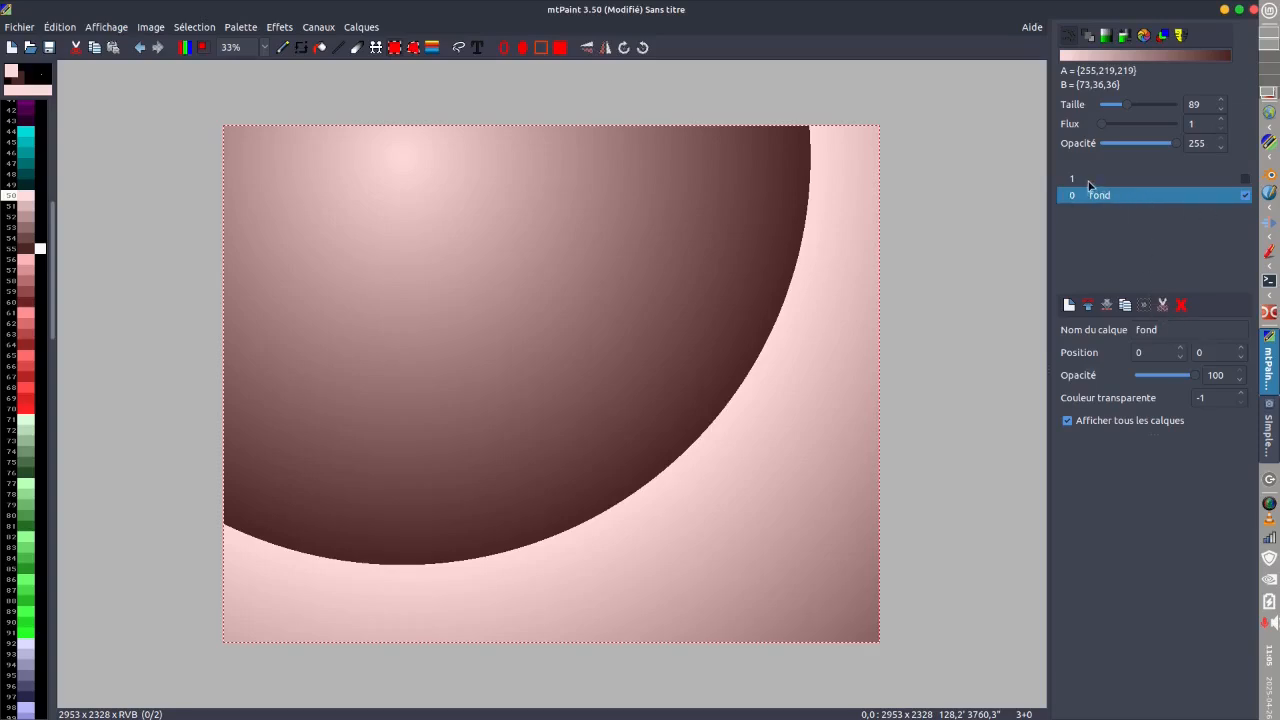
{"action": "left_click", "coordinate": [1088, 305]}
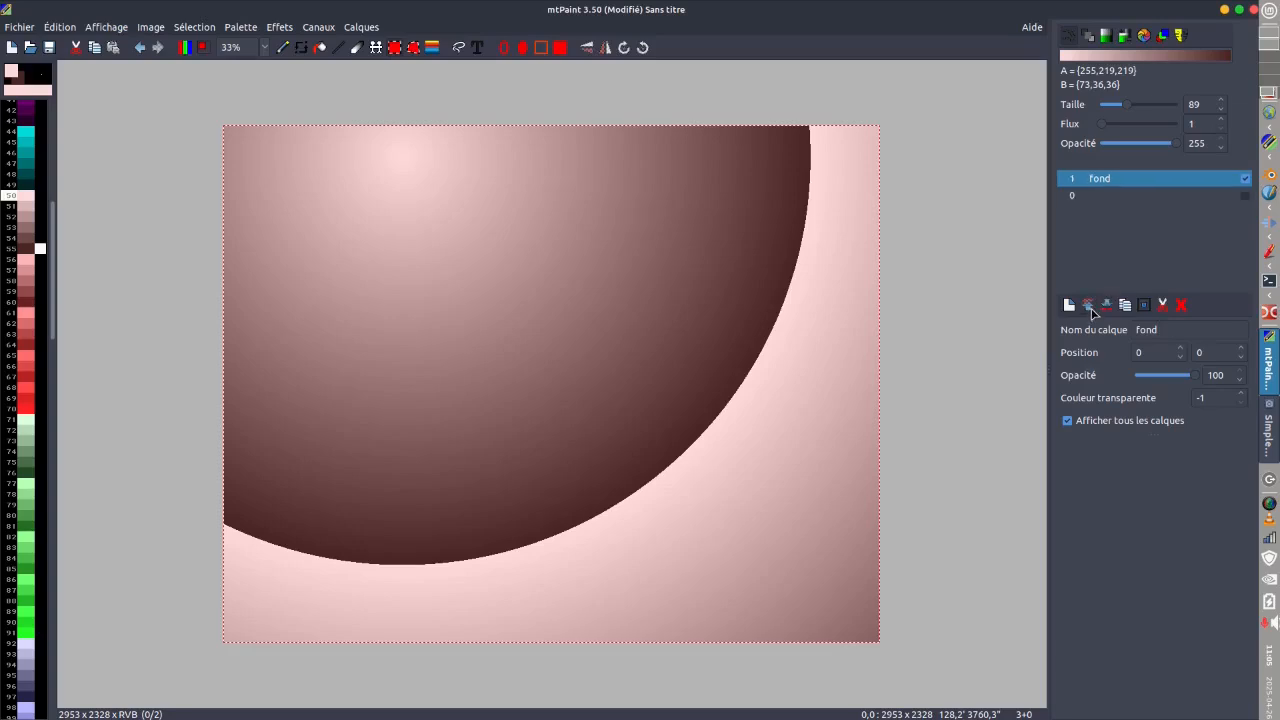
{"action": "left_click", "coordinate": [1162, 304]}
{"action": "left_click", "coordinate": [723, 390]}
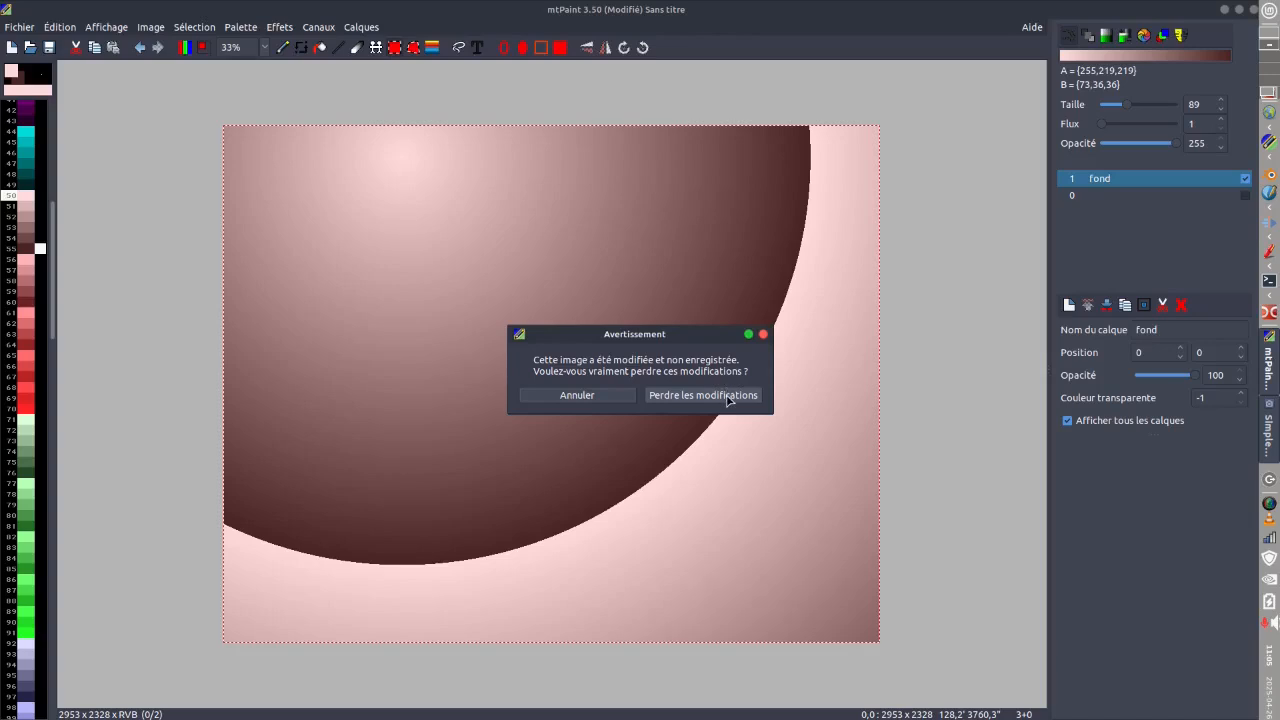
{"action": "left_click", "coordinate": [727, 396]}
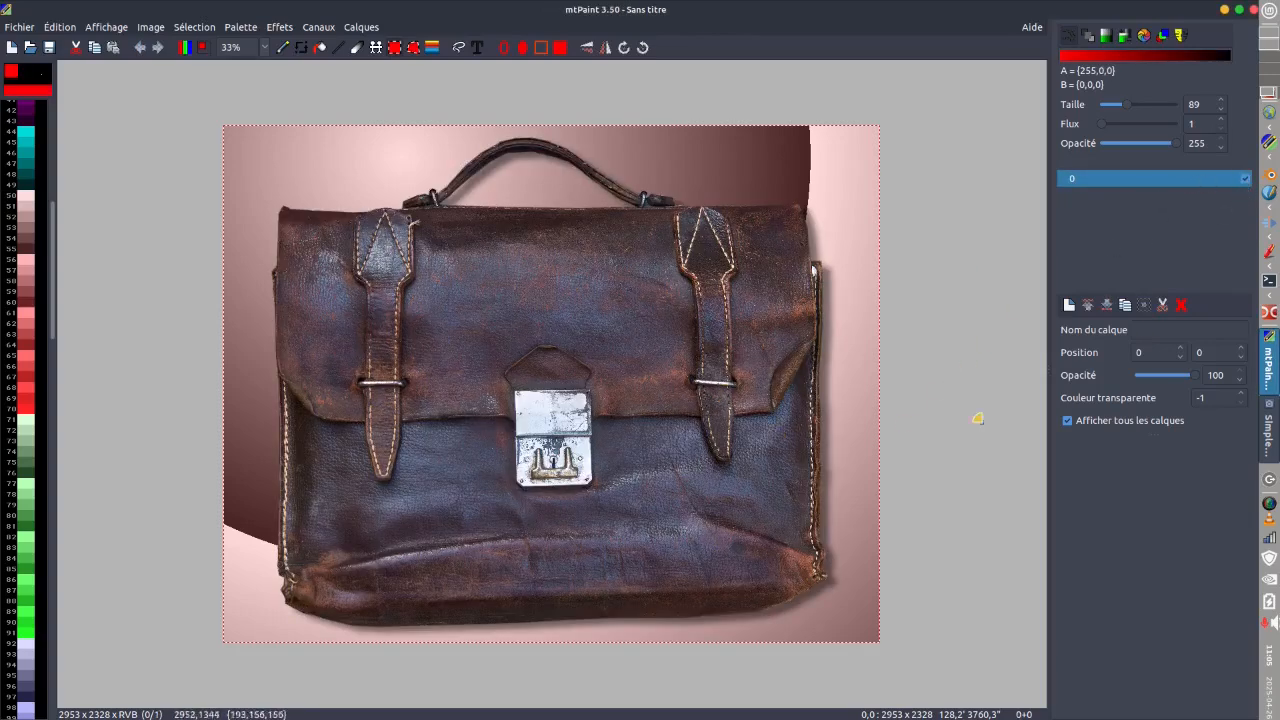
- Name the remaining merged layer "sac image finale" and clear the selection
{"action": "left_click", "coordinate": [1163, 330]}
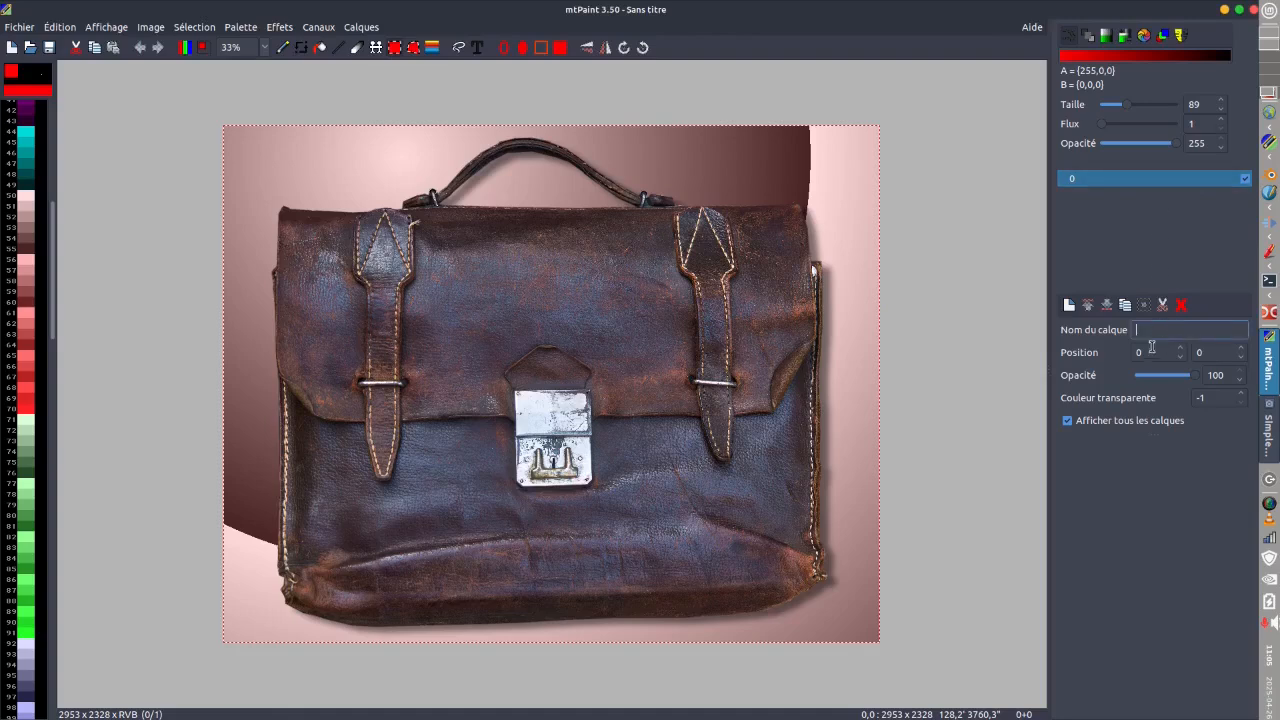
{"action": "type", "text": "sac image finale"}
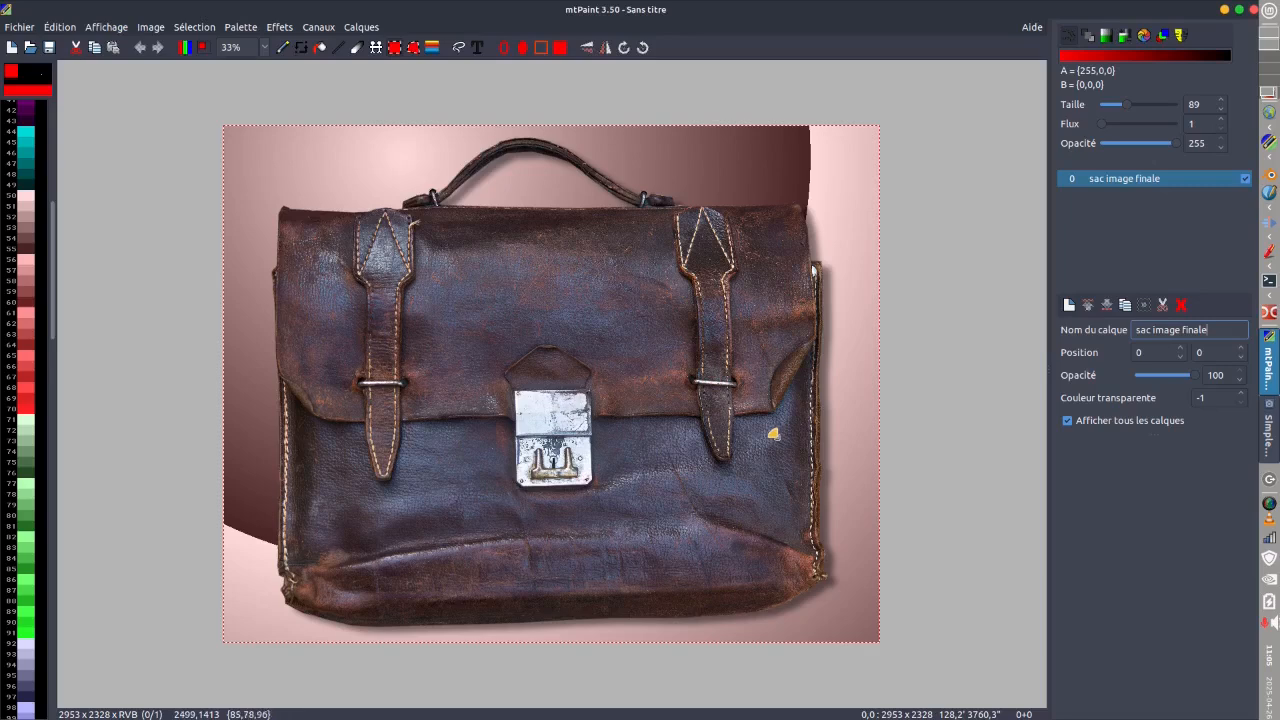
{"action": "left_click", "coordinate": [938, 391]}
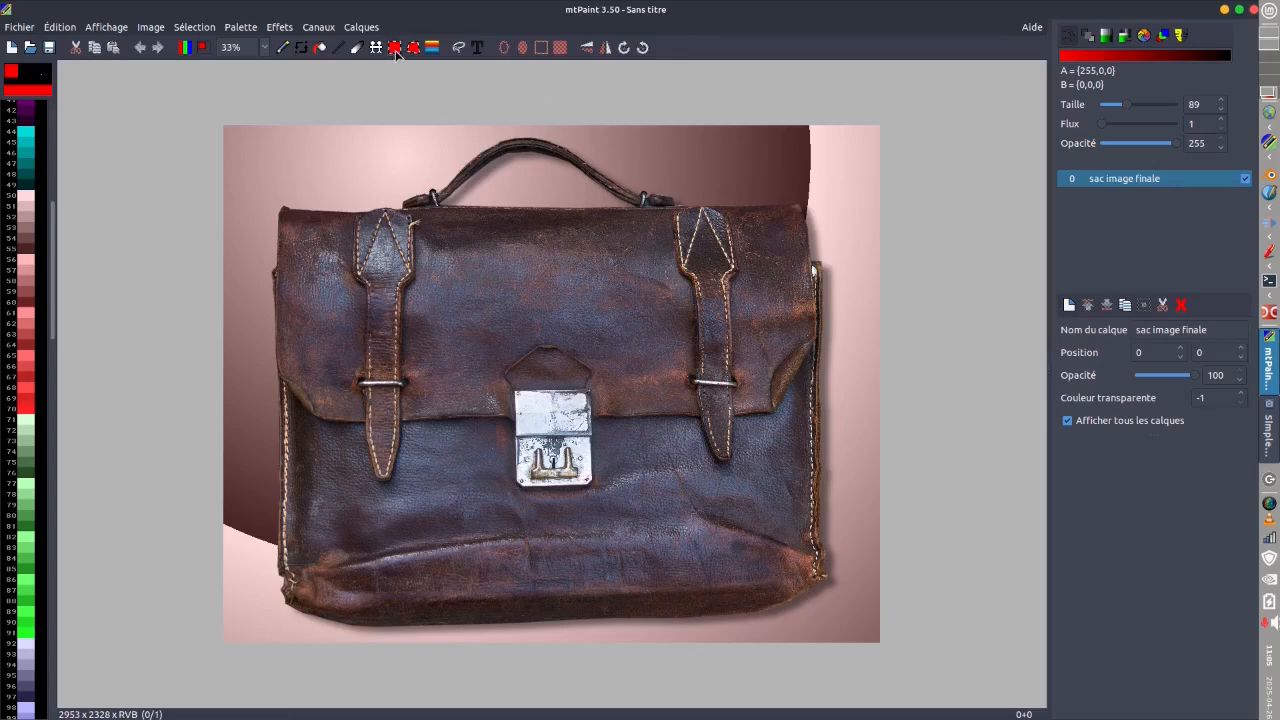
- Crop the image to a rectangle about 2644 x 2269 px around the satchel
{"action": "left_click_drag", "start_coordinate": [253, 130], "coordinate": [840, 634]}
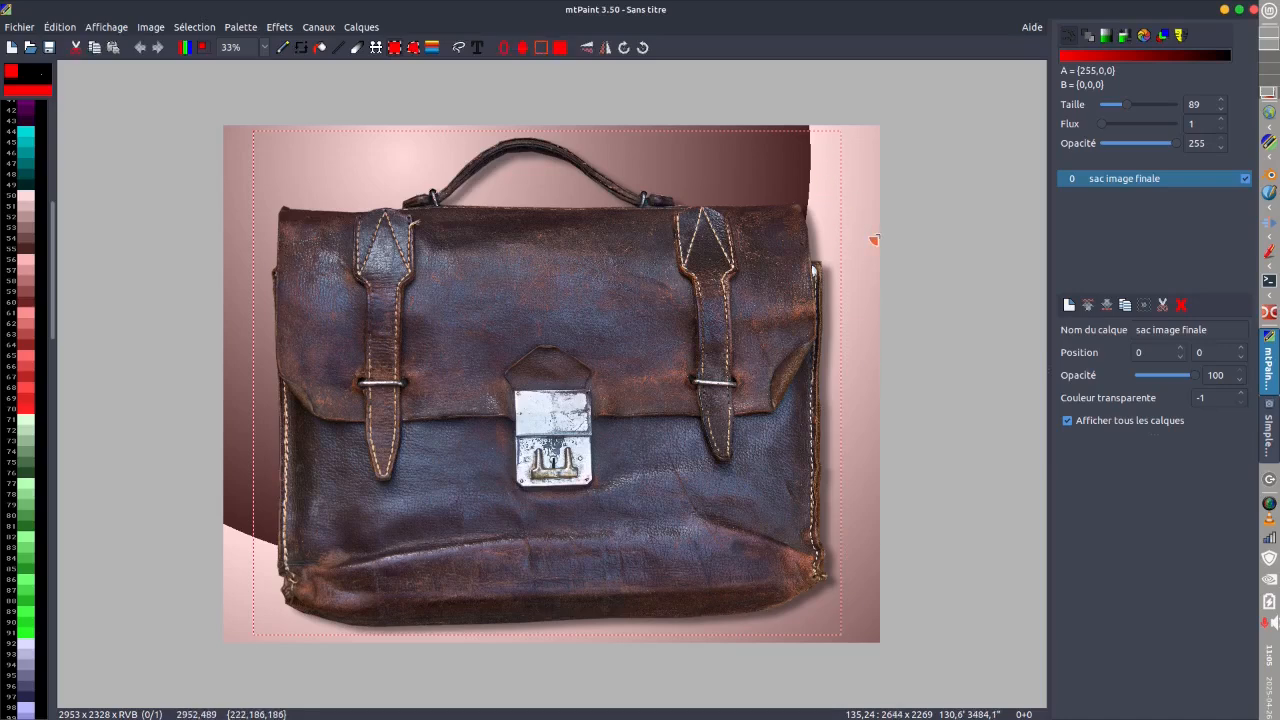
{"action": "key", "text": "ctrl+shift+x"}
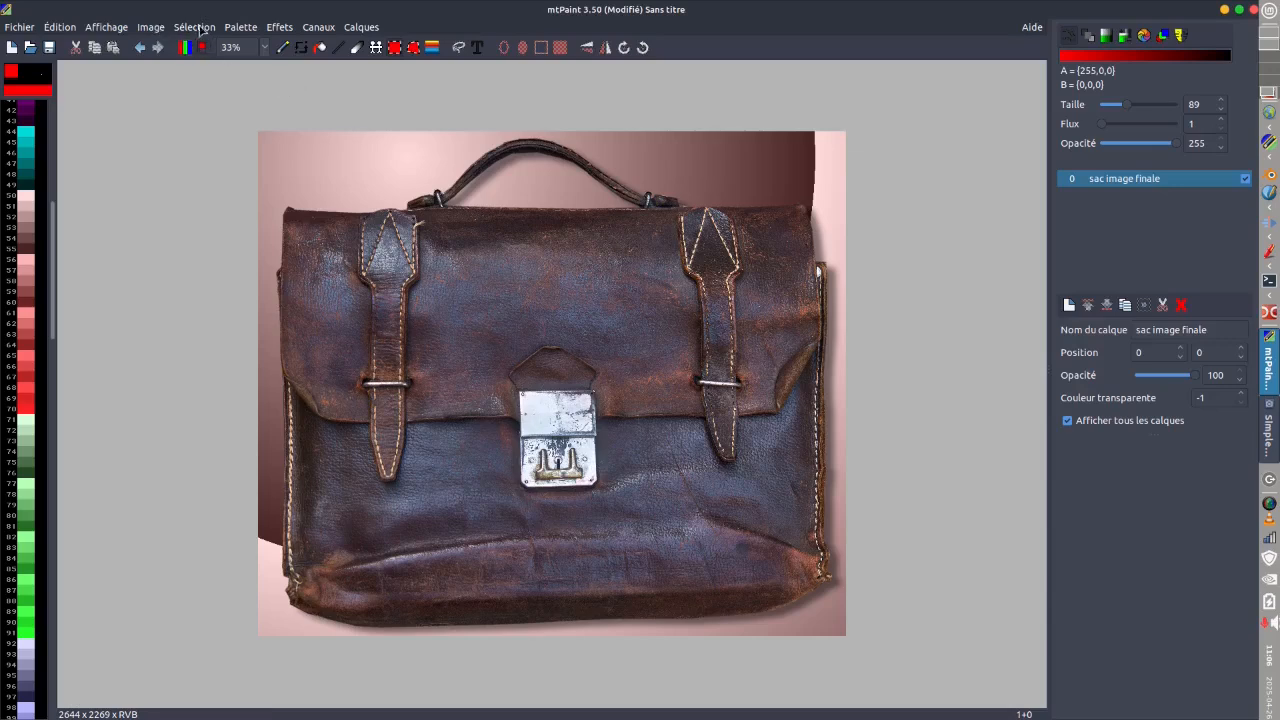
- Scale the image to 720 px wide, keeping its proportions, with Blackman-Harris resampling and gamma correction
{"action": "left_click", "coordinate": [153, 30]}
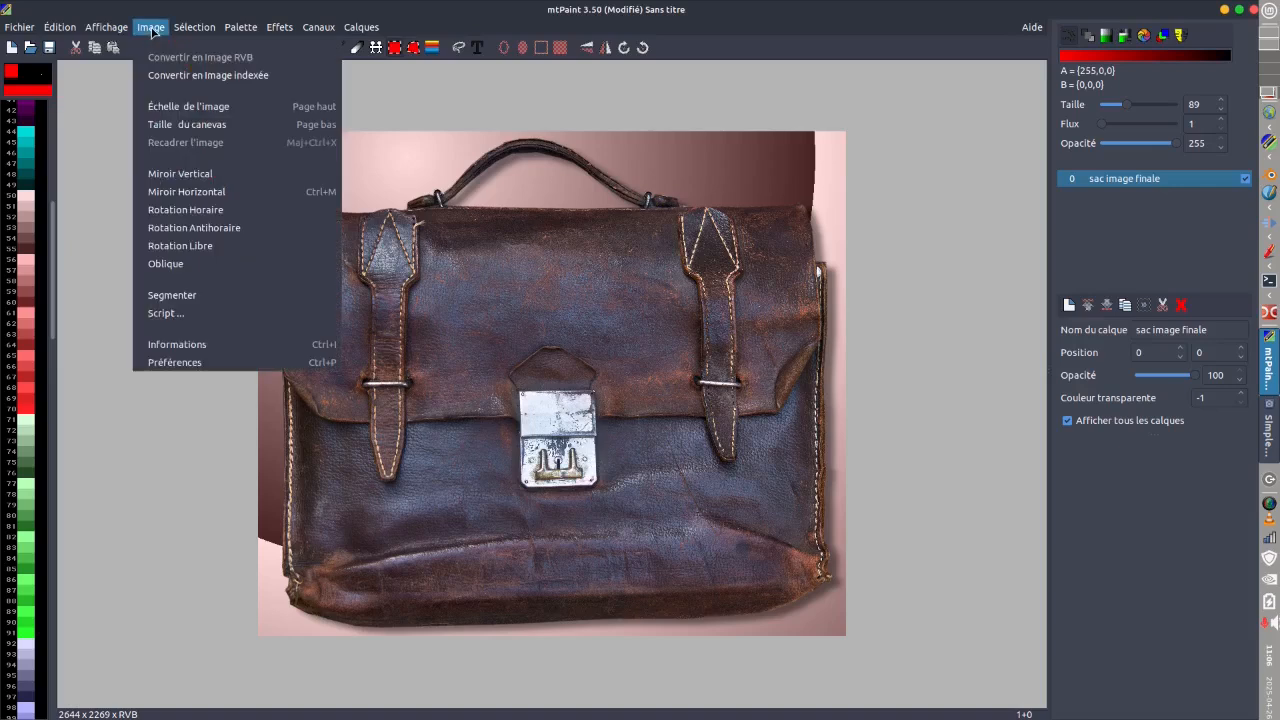
{"action": "left_click", "coordinate": [214, 108]}
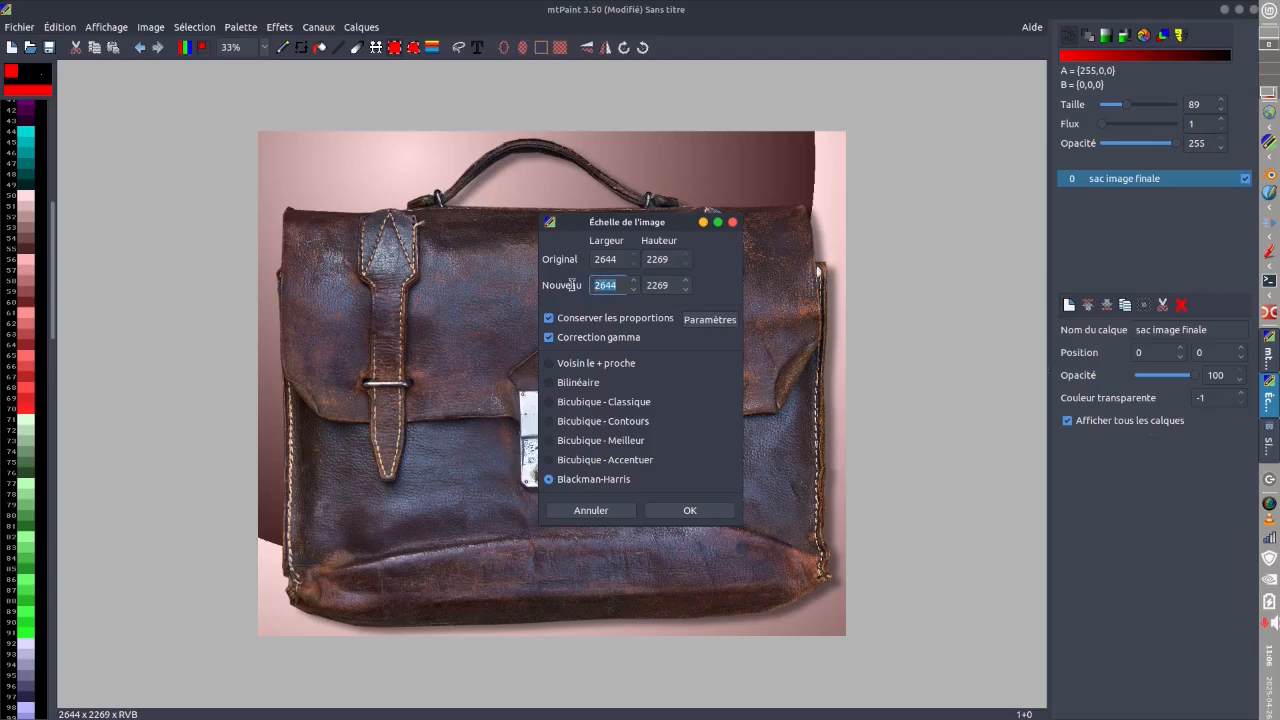
{"action": "type", "text": "720"}
{"action": "key", "text": "Tab"}
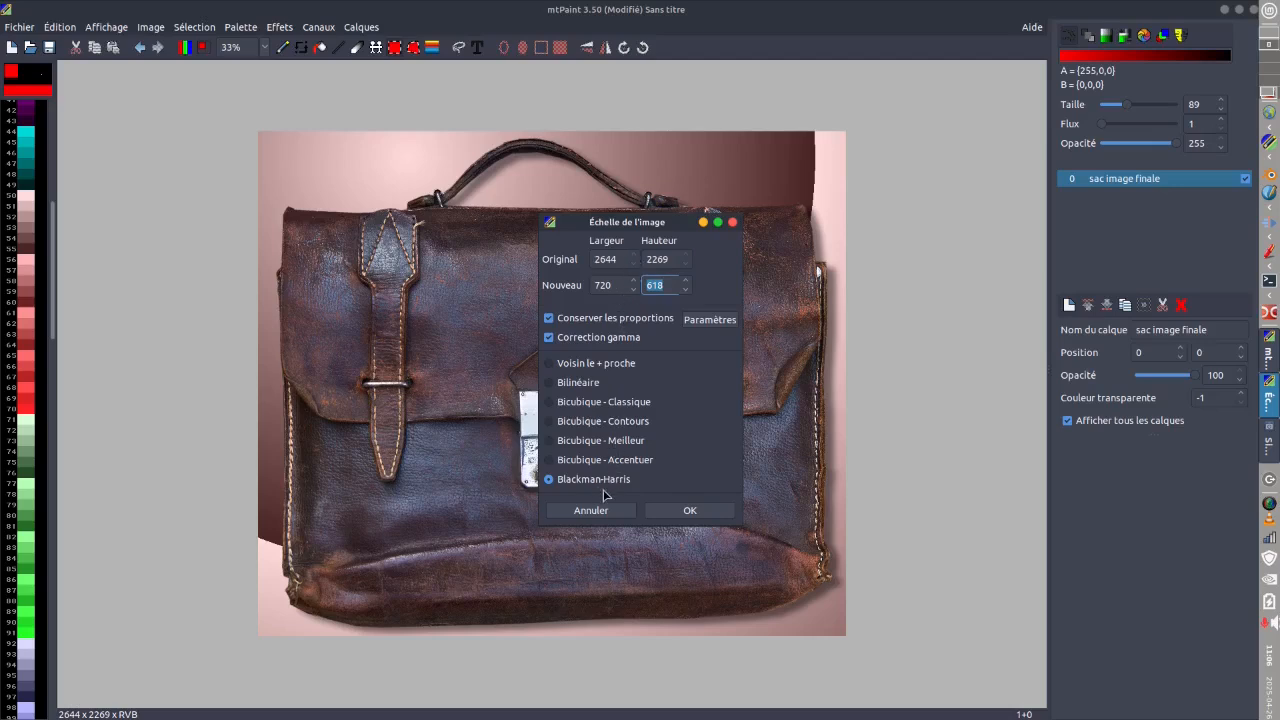
{"action": "left_click", "coordinate": [705, 516]}
{"action": "key", "text": "1"}
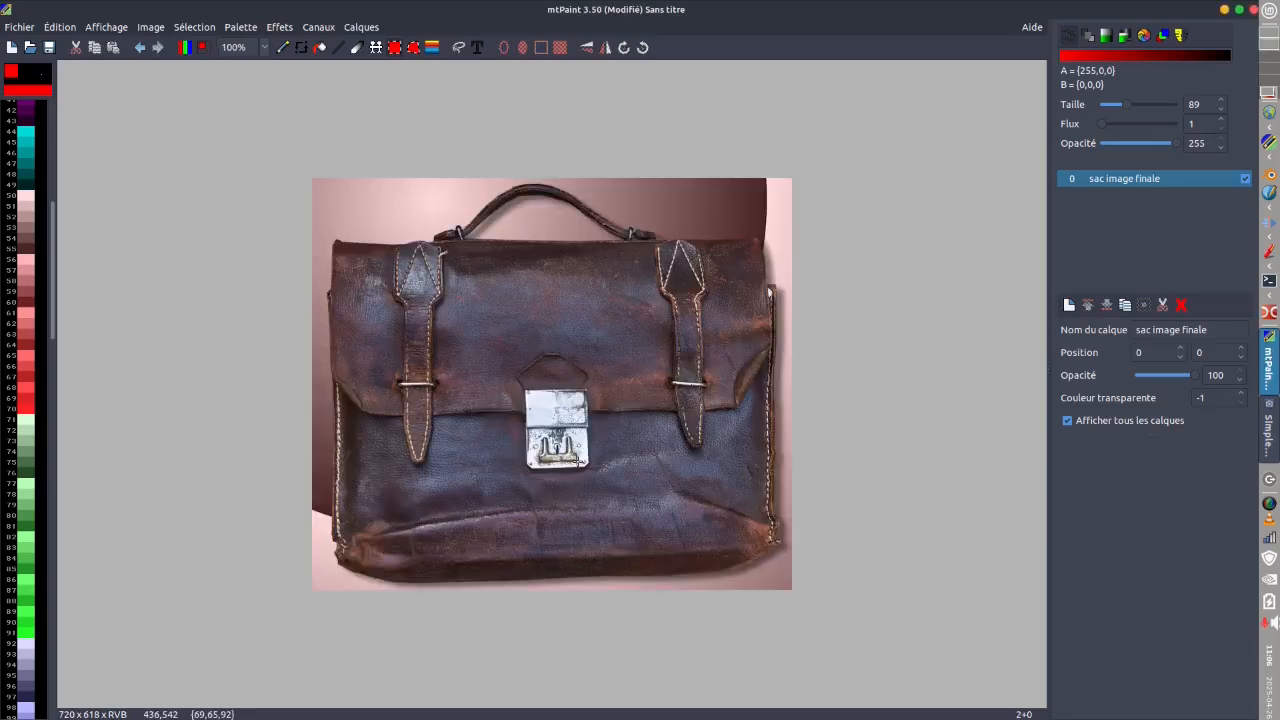
- Sharpen the satchel image with Netteté renforcée at radius 5,00, quantity 0,50 and threshold 0, with gamma correction
{"action": "scroll", "coordinate": [578, 462], "scroll_direction": "up", "scroll_amount": 1}
{"action": "scroll", "coordinate": [578, 462], "scroll_direction": "down", "scroll_amount": 1}
{"action": "scroll", "coordinate": [578, 462], "scroll_direction": "up", "scroll_amount": 1}
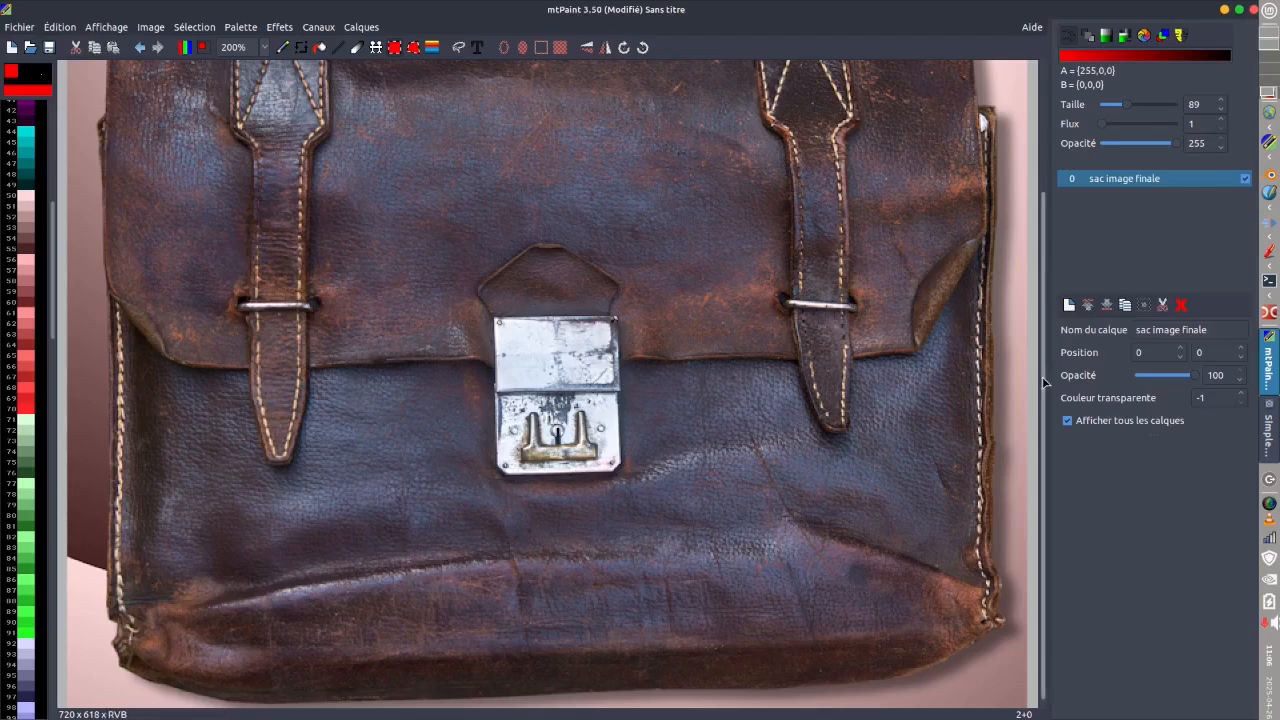
{"action": "left_click_drag", "start_coordinate": [1046, 404], "coordinate": [1048, 165]}
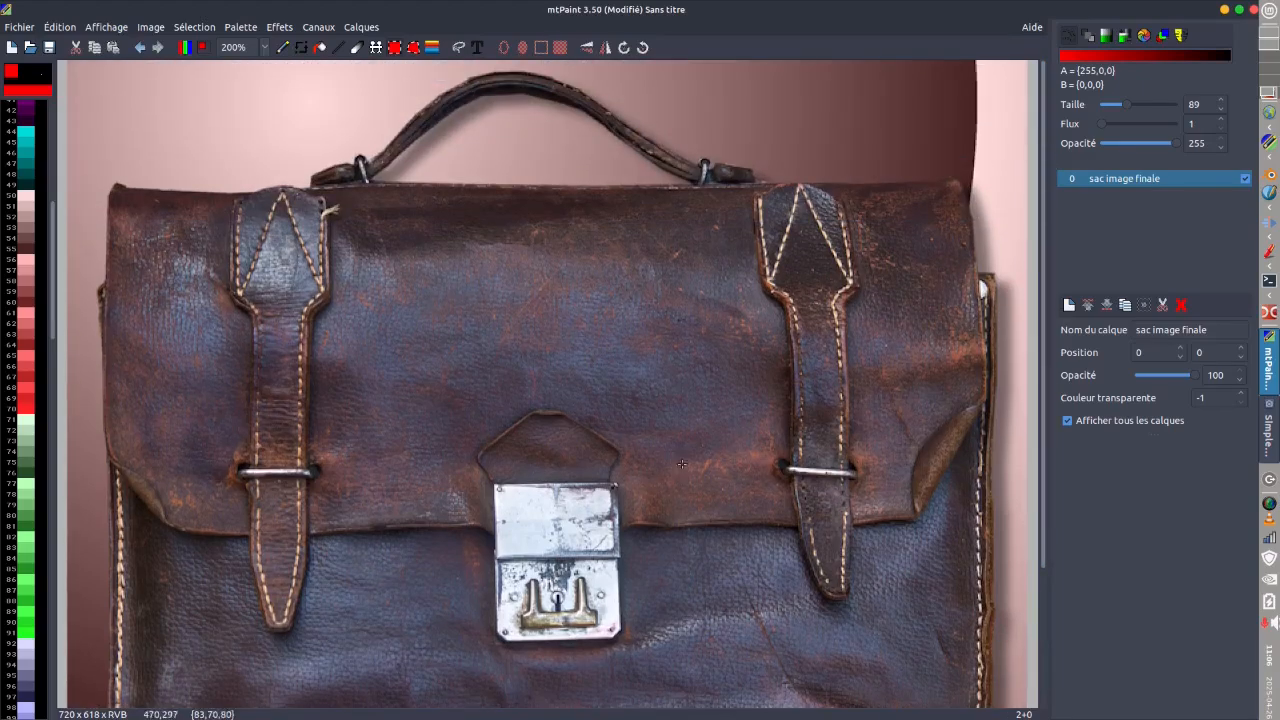
{"action": "scroll", "coordinate": [416, 124], "scroll_direction": "up", "scroll_amount": 1}
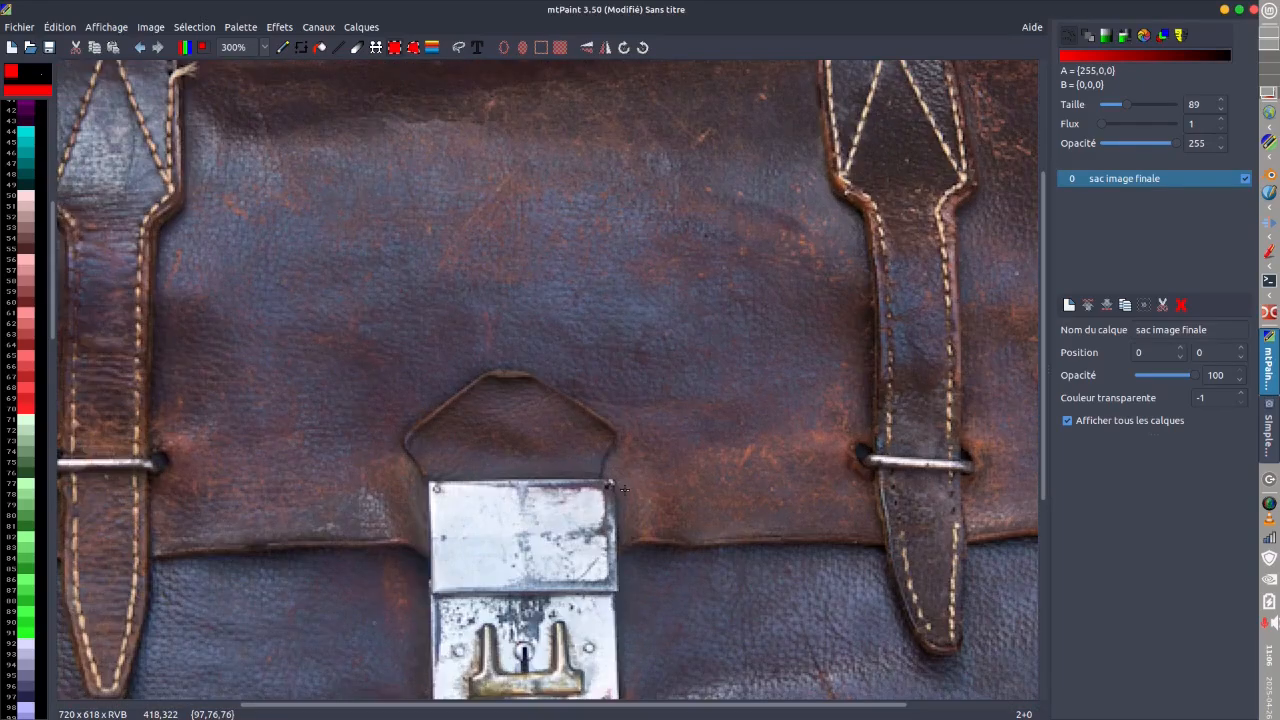
{"action": "left_click", "coordinate": [279, 27]}
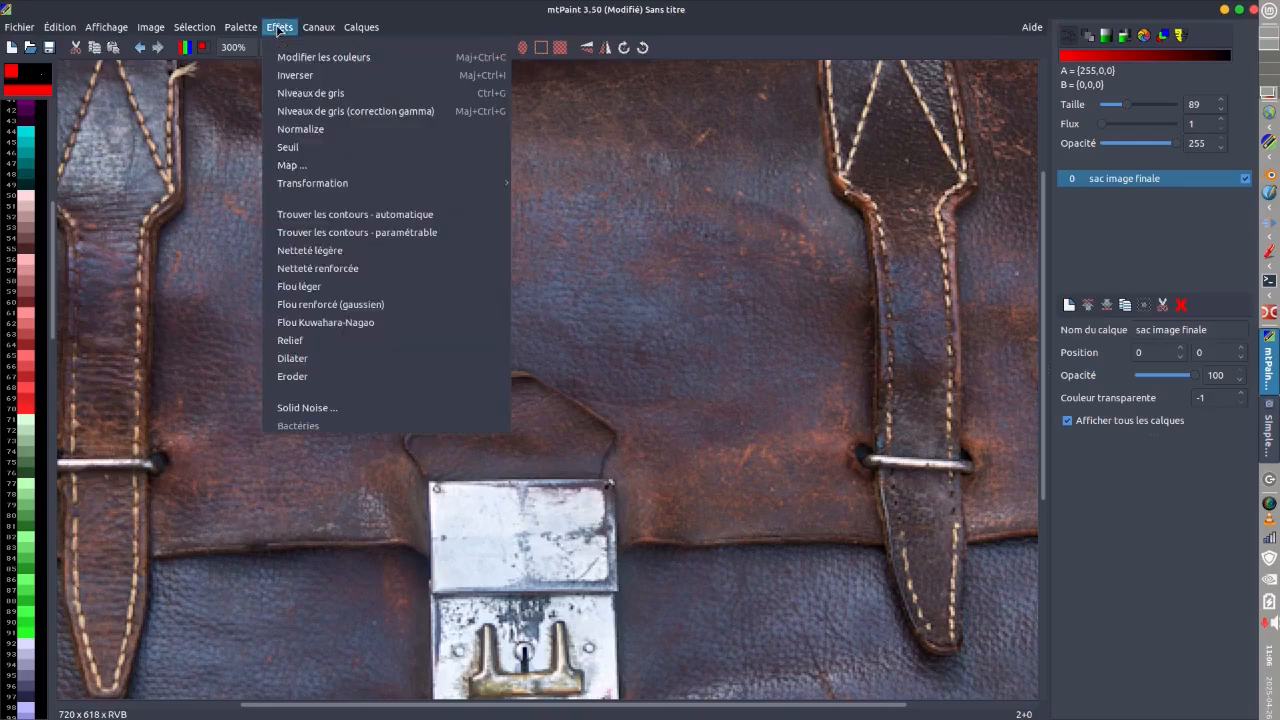
{"action": "left_click", "coordinate": [323, 270]}
{"action": "left_click", "coordinate": [688, 440]}
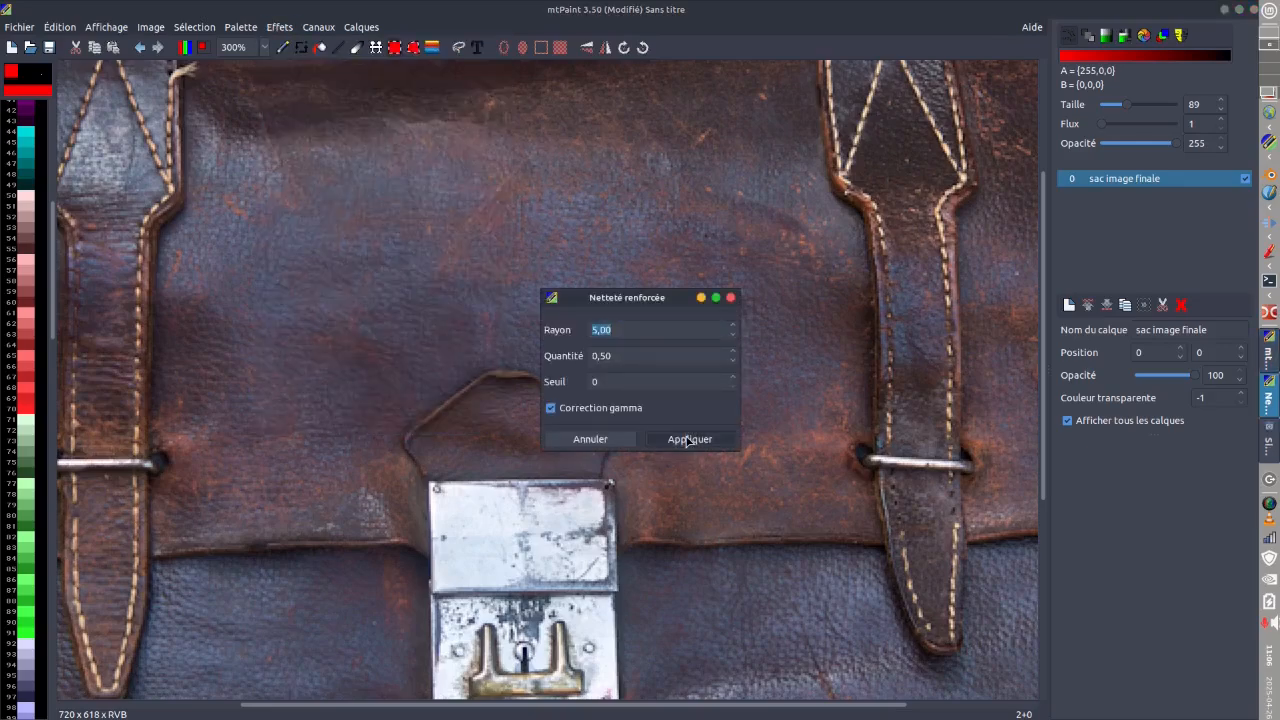
{"action": "scroll", "coordinate": [716, 371], "scroll_direction": "down", "scroll_amount": 1}
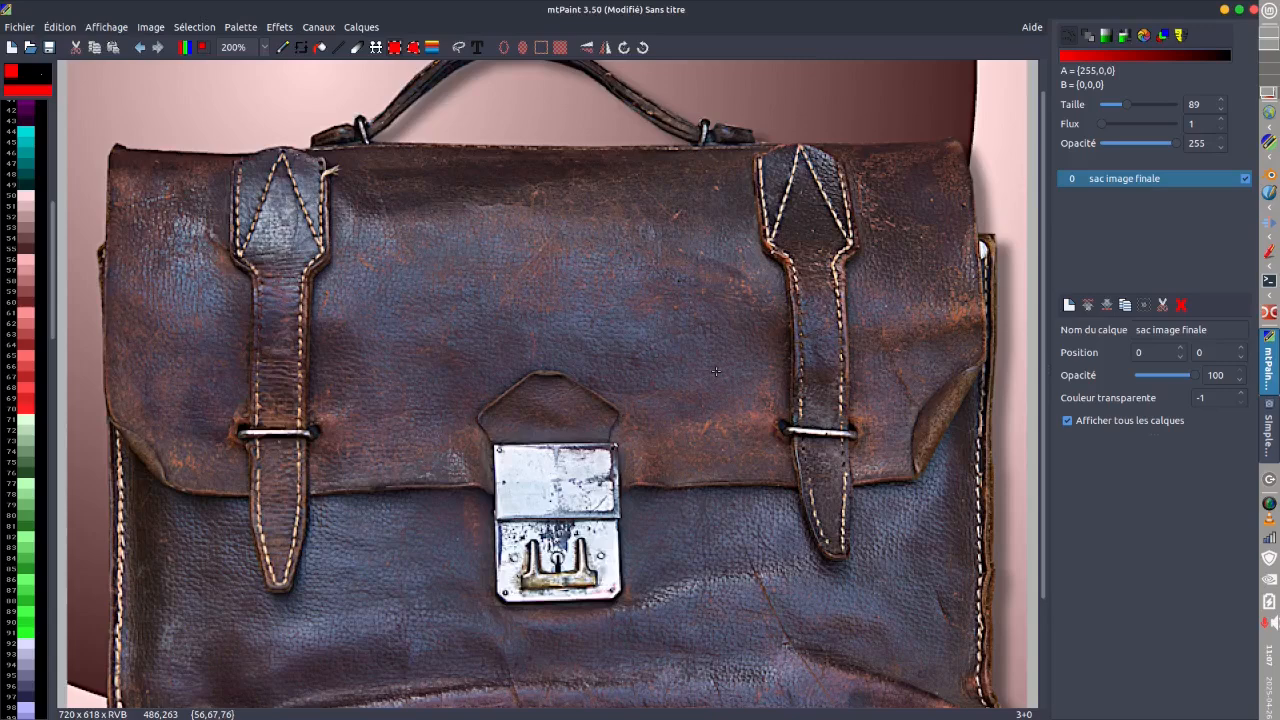
{"action": "scroll", "coordinate": [716, 371], "scroll_direction": "down", "scroll_amount": 1}
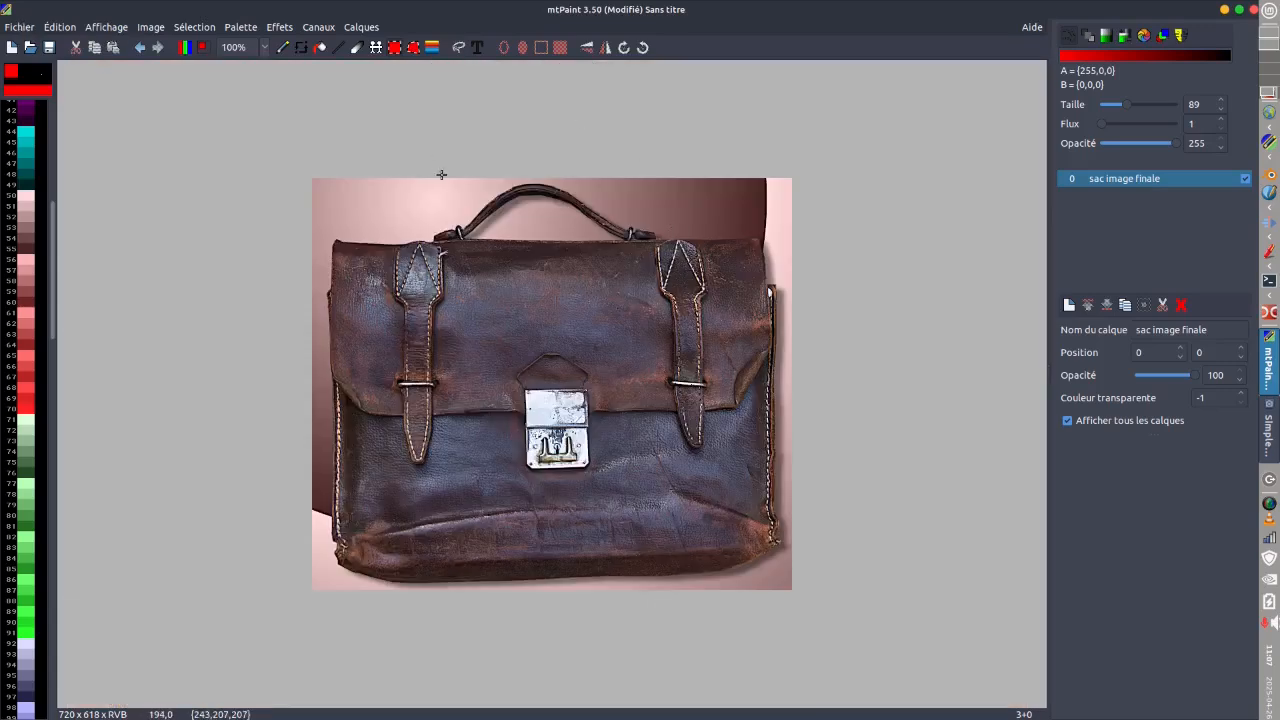
- Examine the file formats available for saving the final image, and leave the save dialog without saving
{"action": "left_click", "coordinate": [28, 28]}
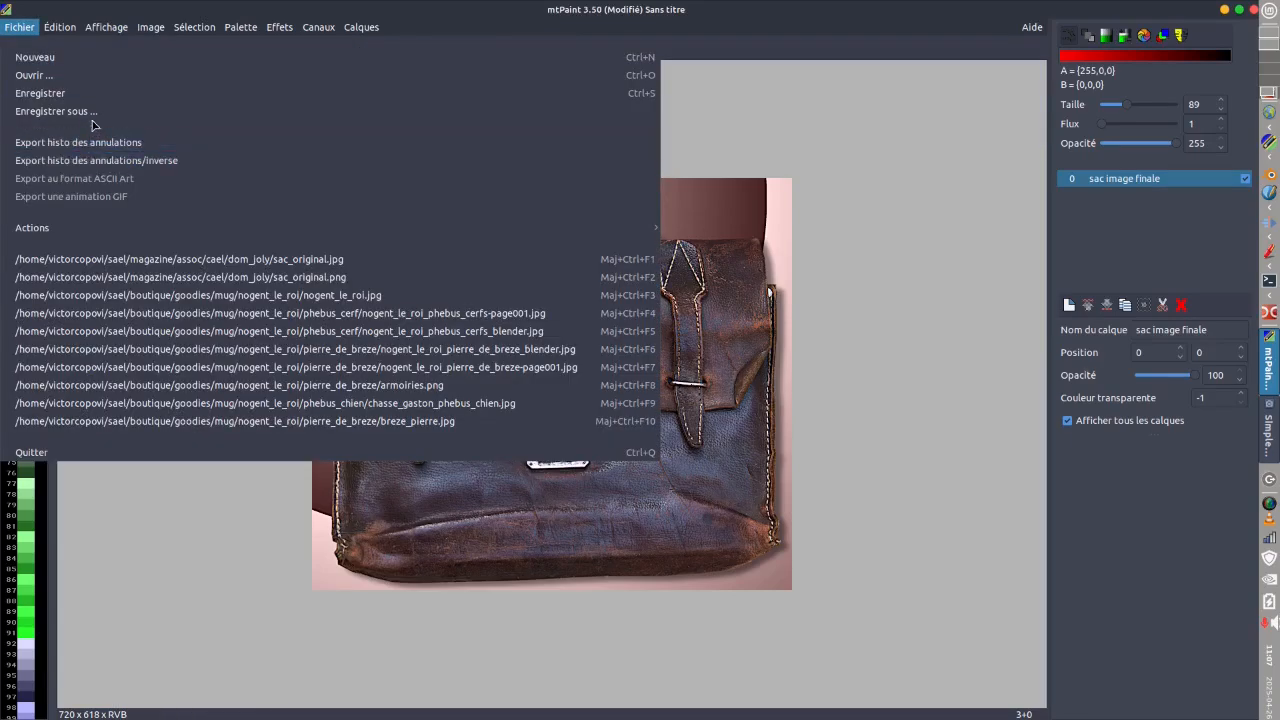
{"action": "left_click", "coordinate": [92, 111]}
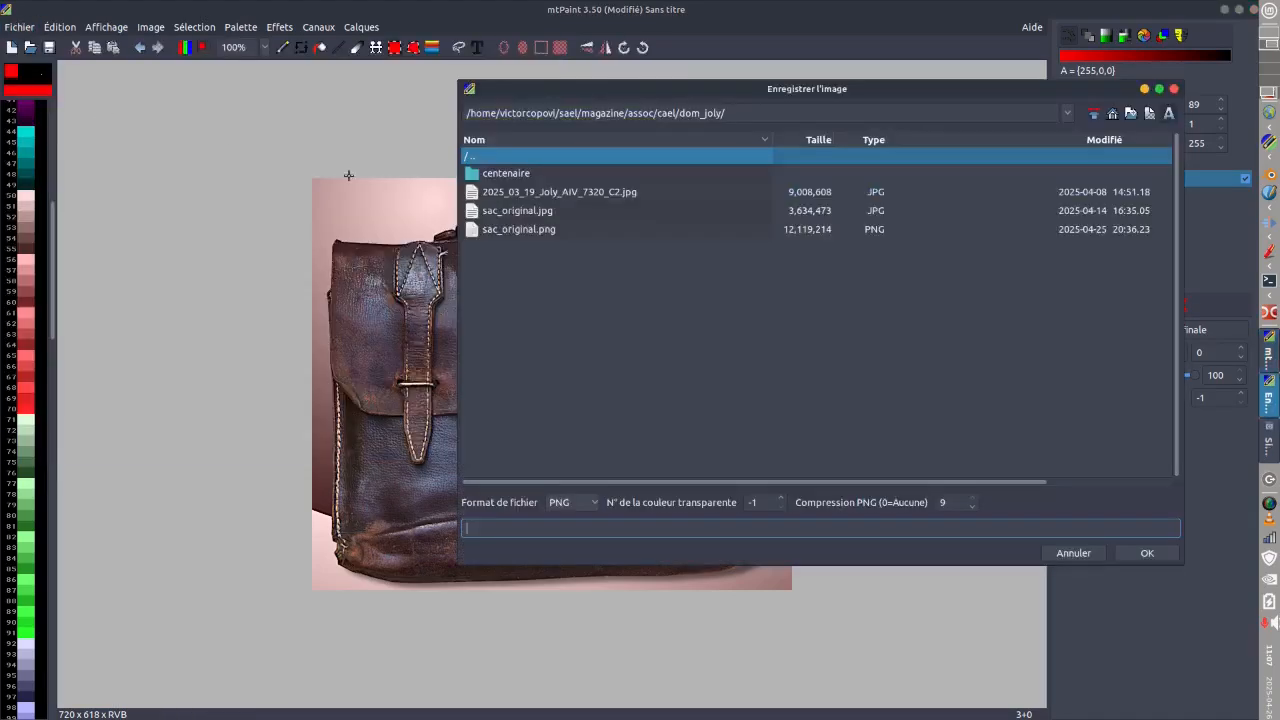
{"action": "left_click", "coordinate": [592, 505]}
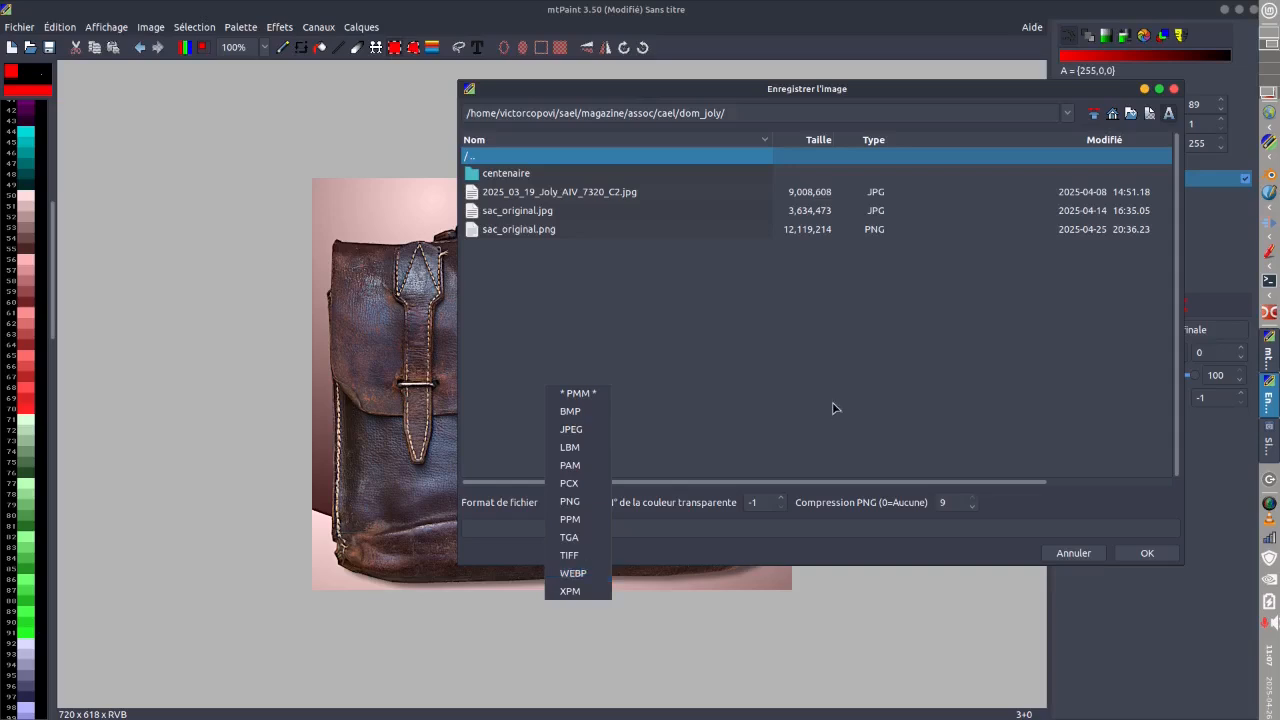
{"action": "left_click", "coordinate": [1058, 552]}
{"action": "left_click", "coordinate": [1060, 553]}
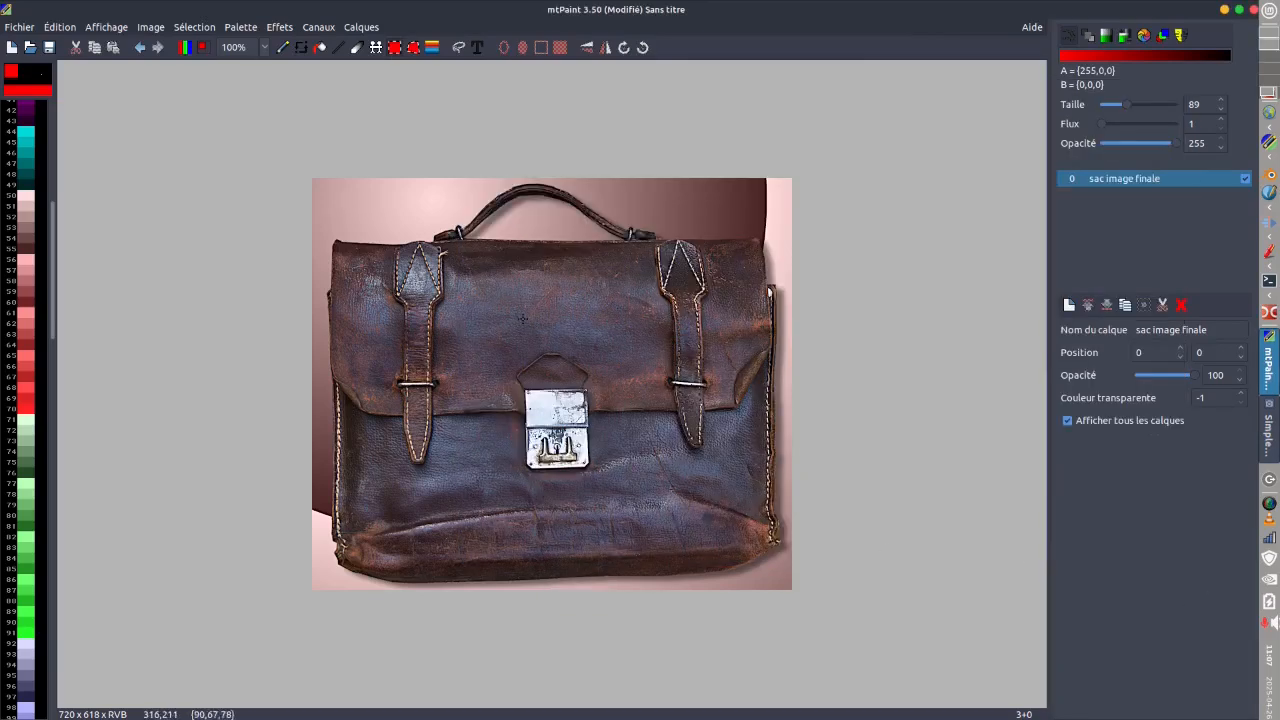